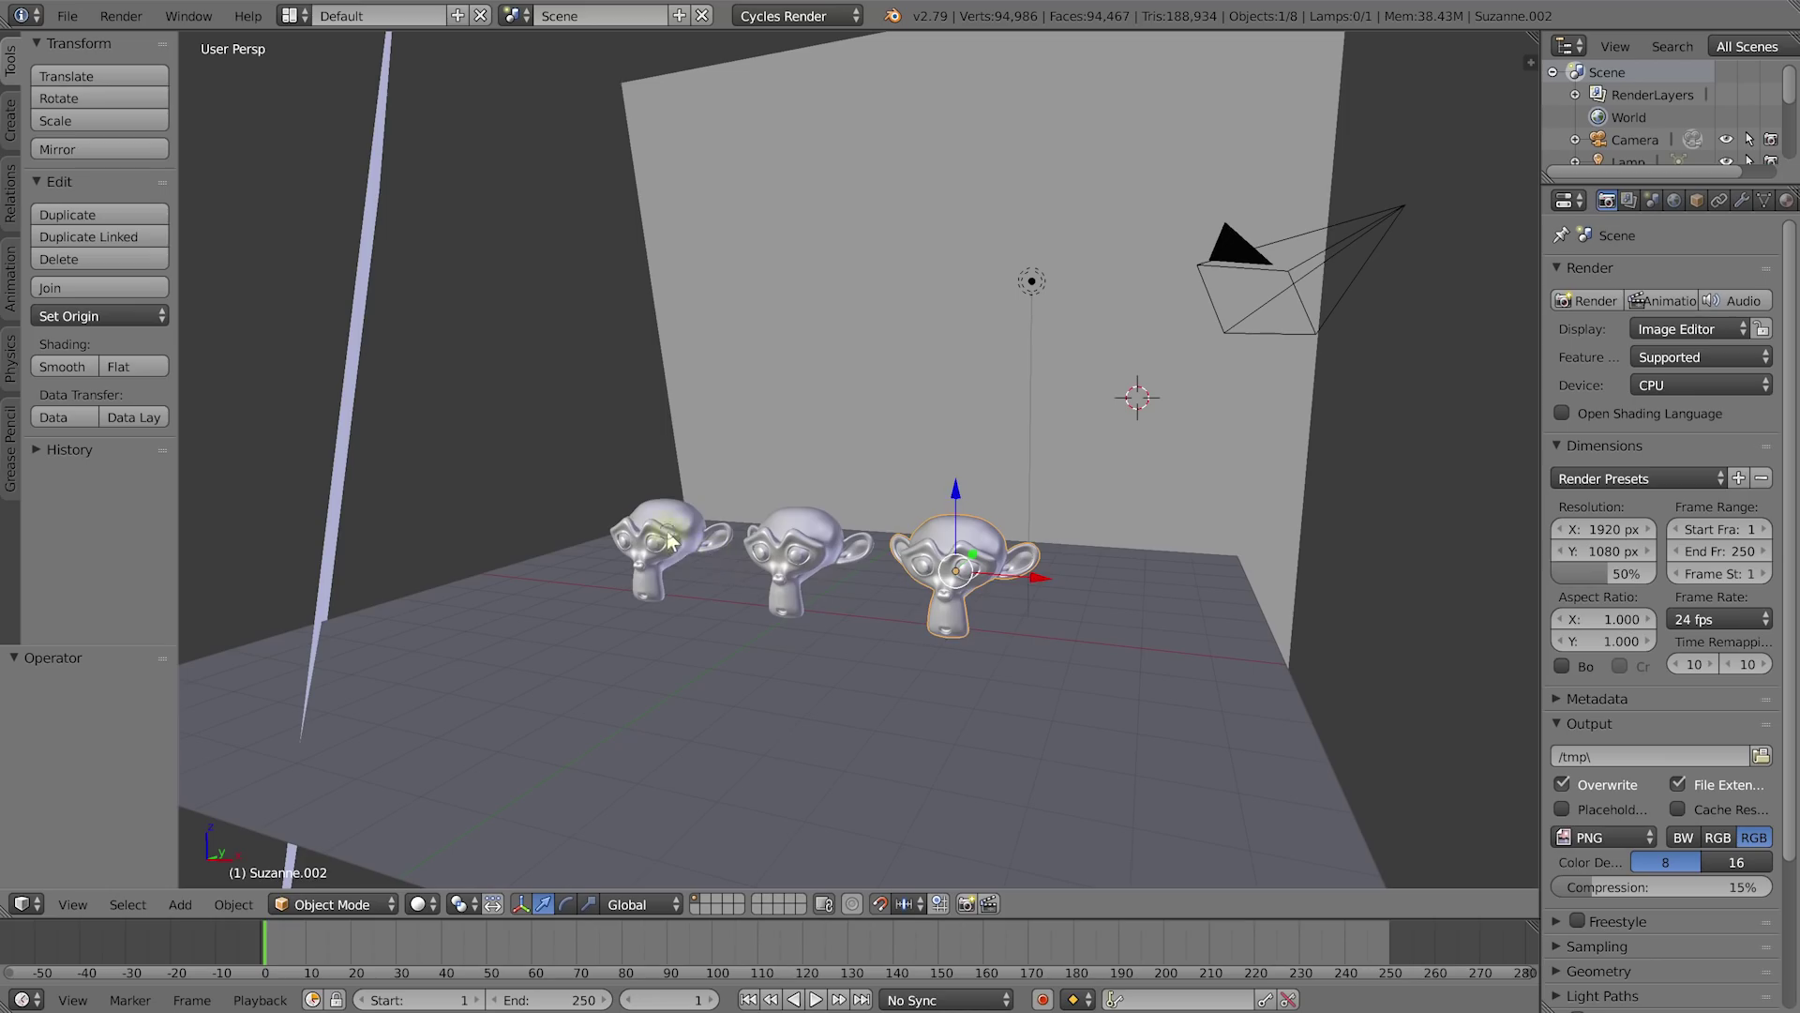
# Step: Examine the three monkey heads and the emission material shared by the two large upright planes
pyautogui.rightClick(804, 544)
pyautogui.rightClick(945, 560)
pyautogui.moveTo(850, 549); pyautogui.dragTo(843, 555, button='middle')
pyautogui.moveTo(851, 477); pyautogui.dragTo(1041, 120, button='middle')
pyautogui.rightClick(914, 242)
pyautogui.rightClick(528, 310)
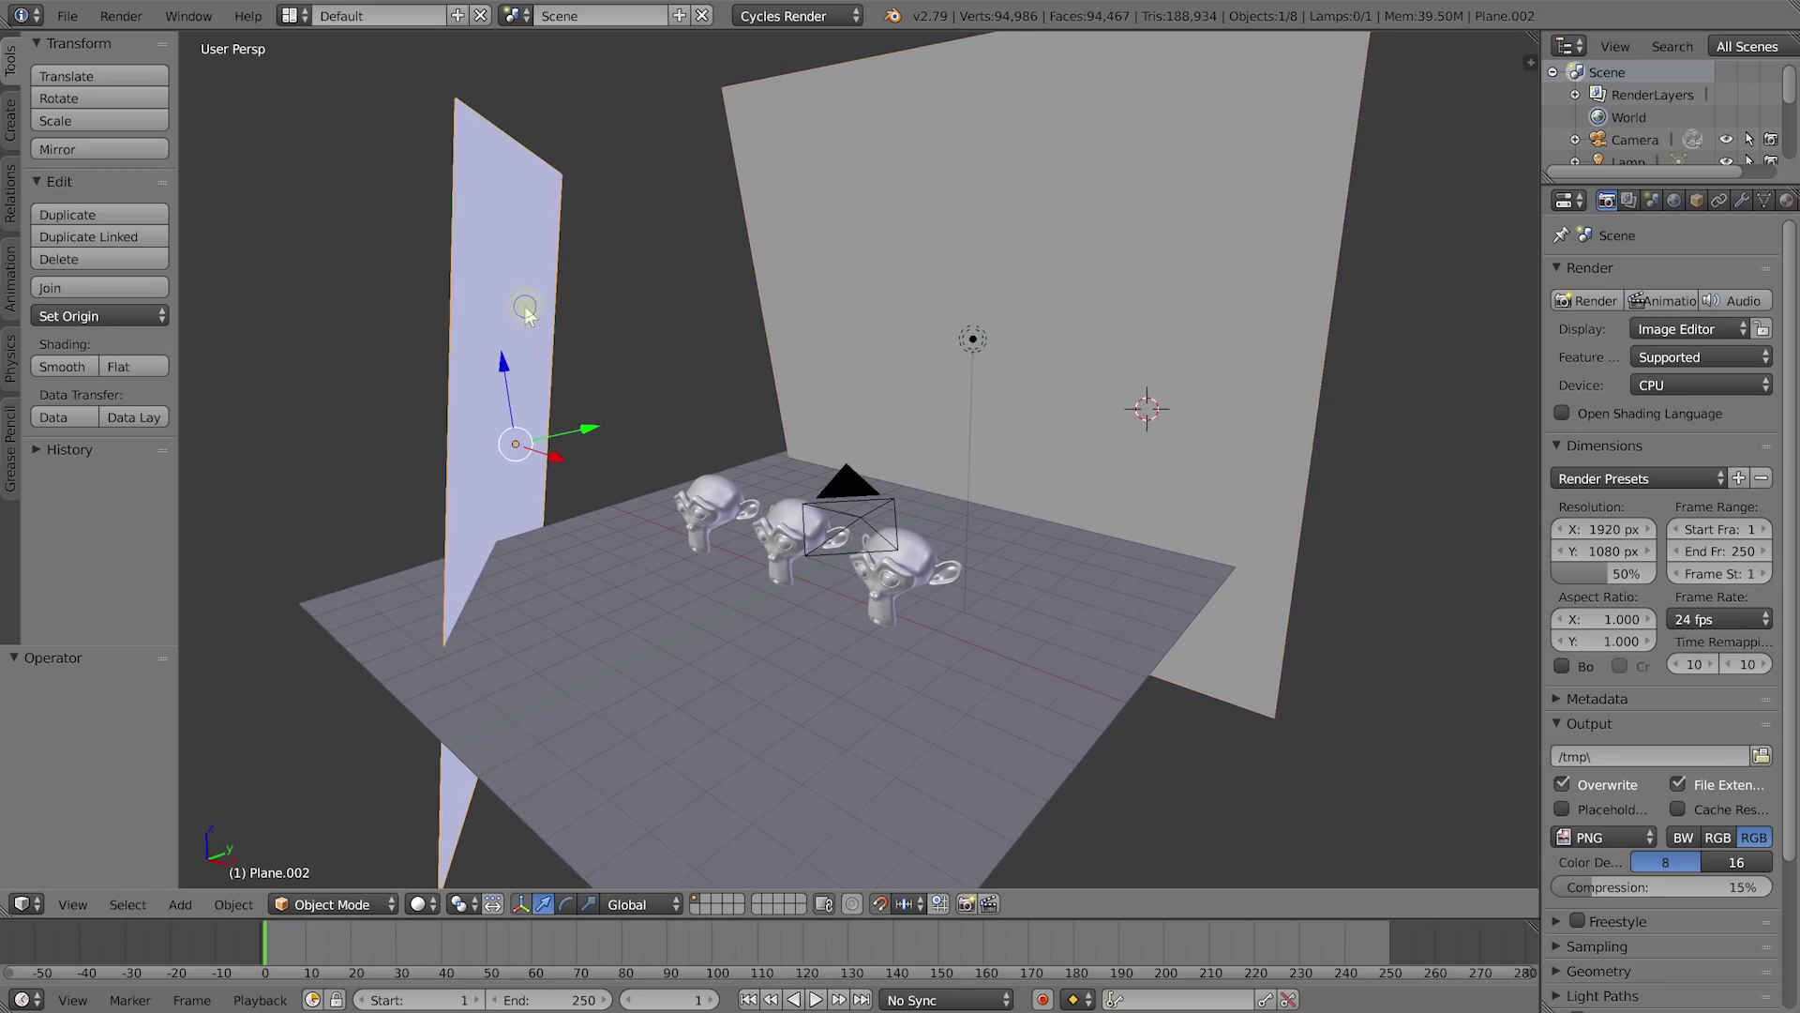
pyautogui.click(1787, 200)
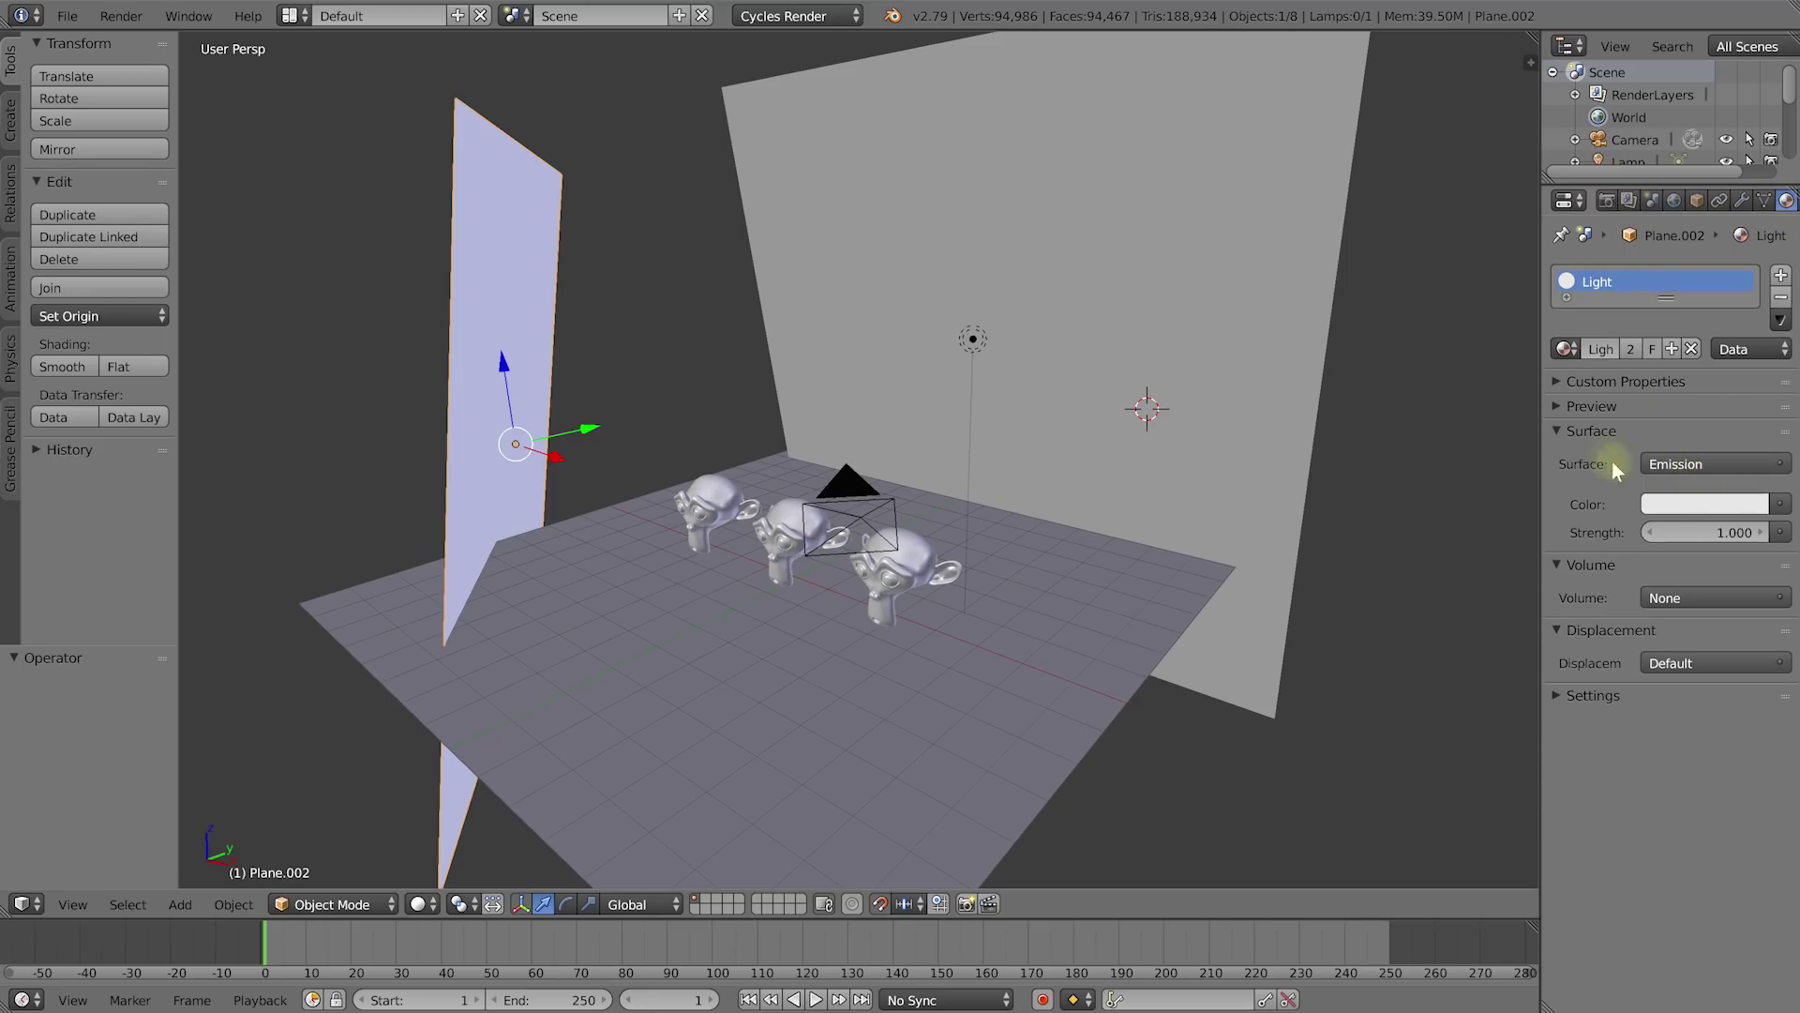
pyautogui.rightClick(1026, 279)
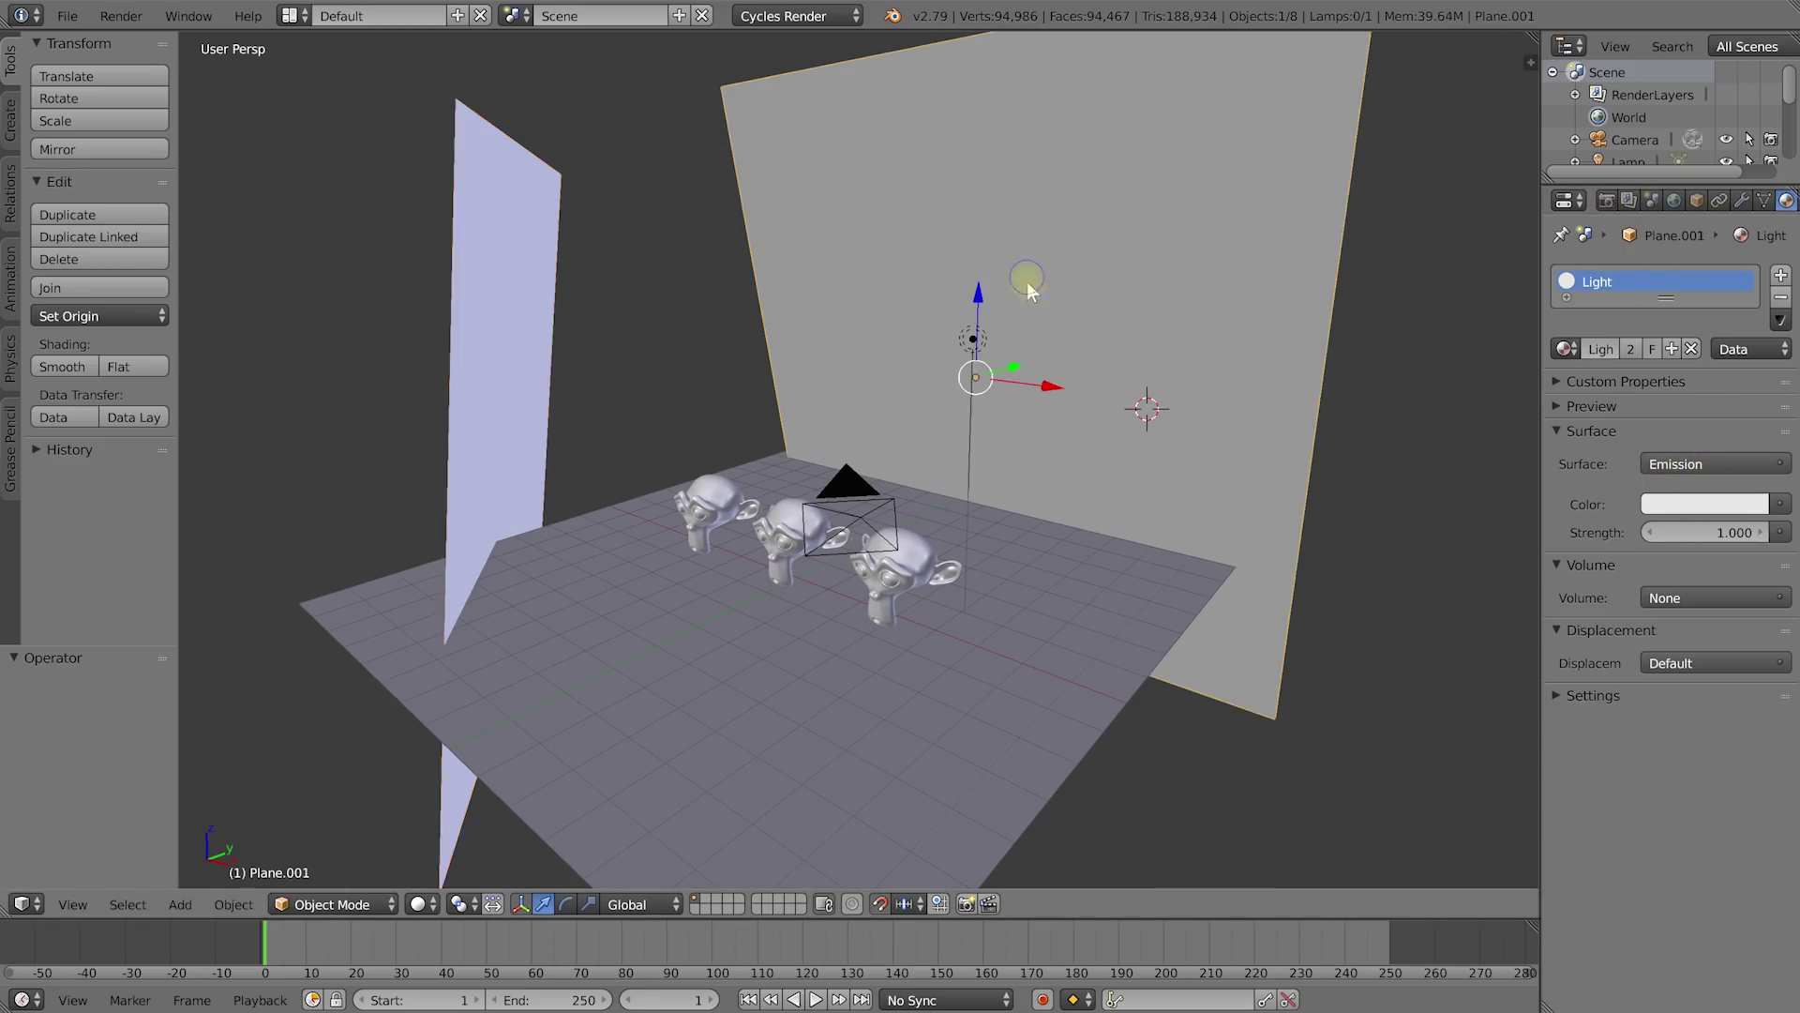
pyautogui.rightClick(515, 357)
pyautogui.rightClick(1000, 249)
pyautogui.rightClick(521, 360)
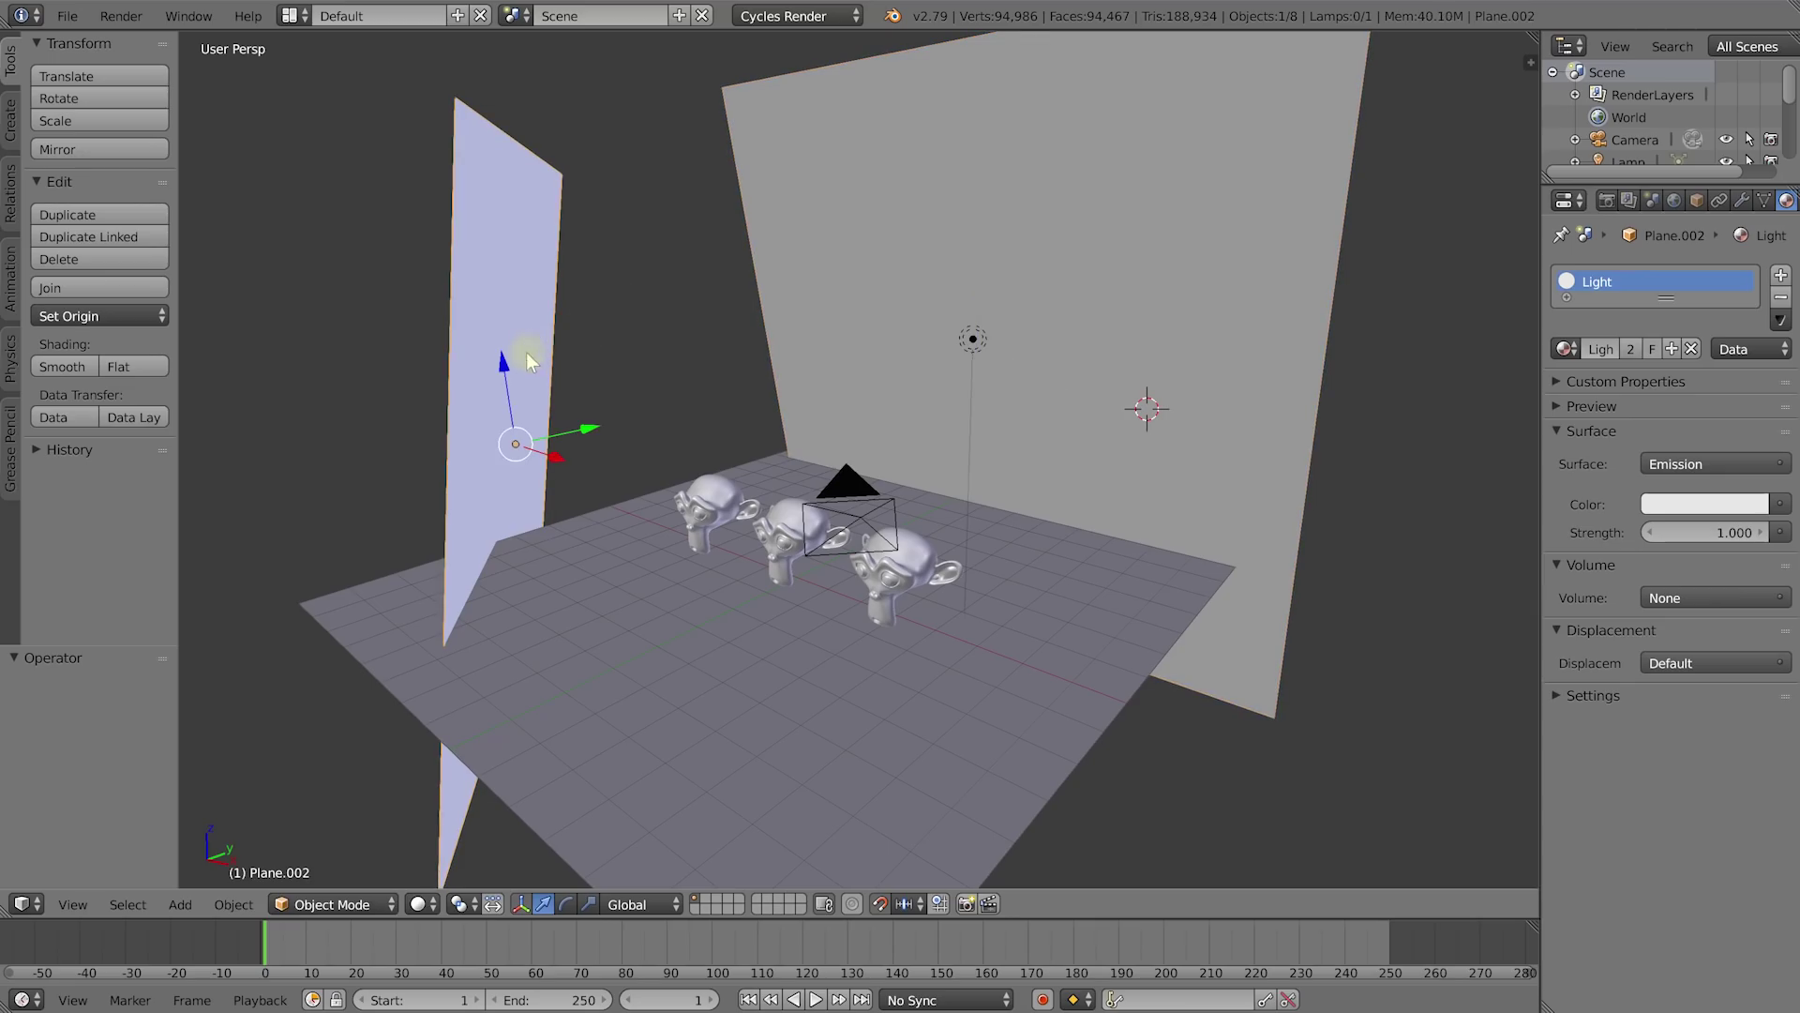
# Step: Render the current frame from the camera, and return to the 3D view
pyautogui.press('F12')
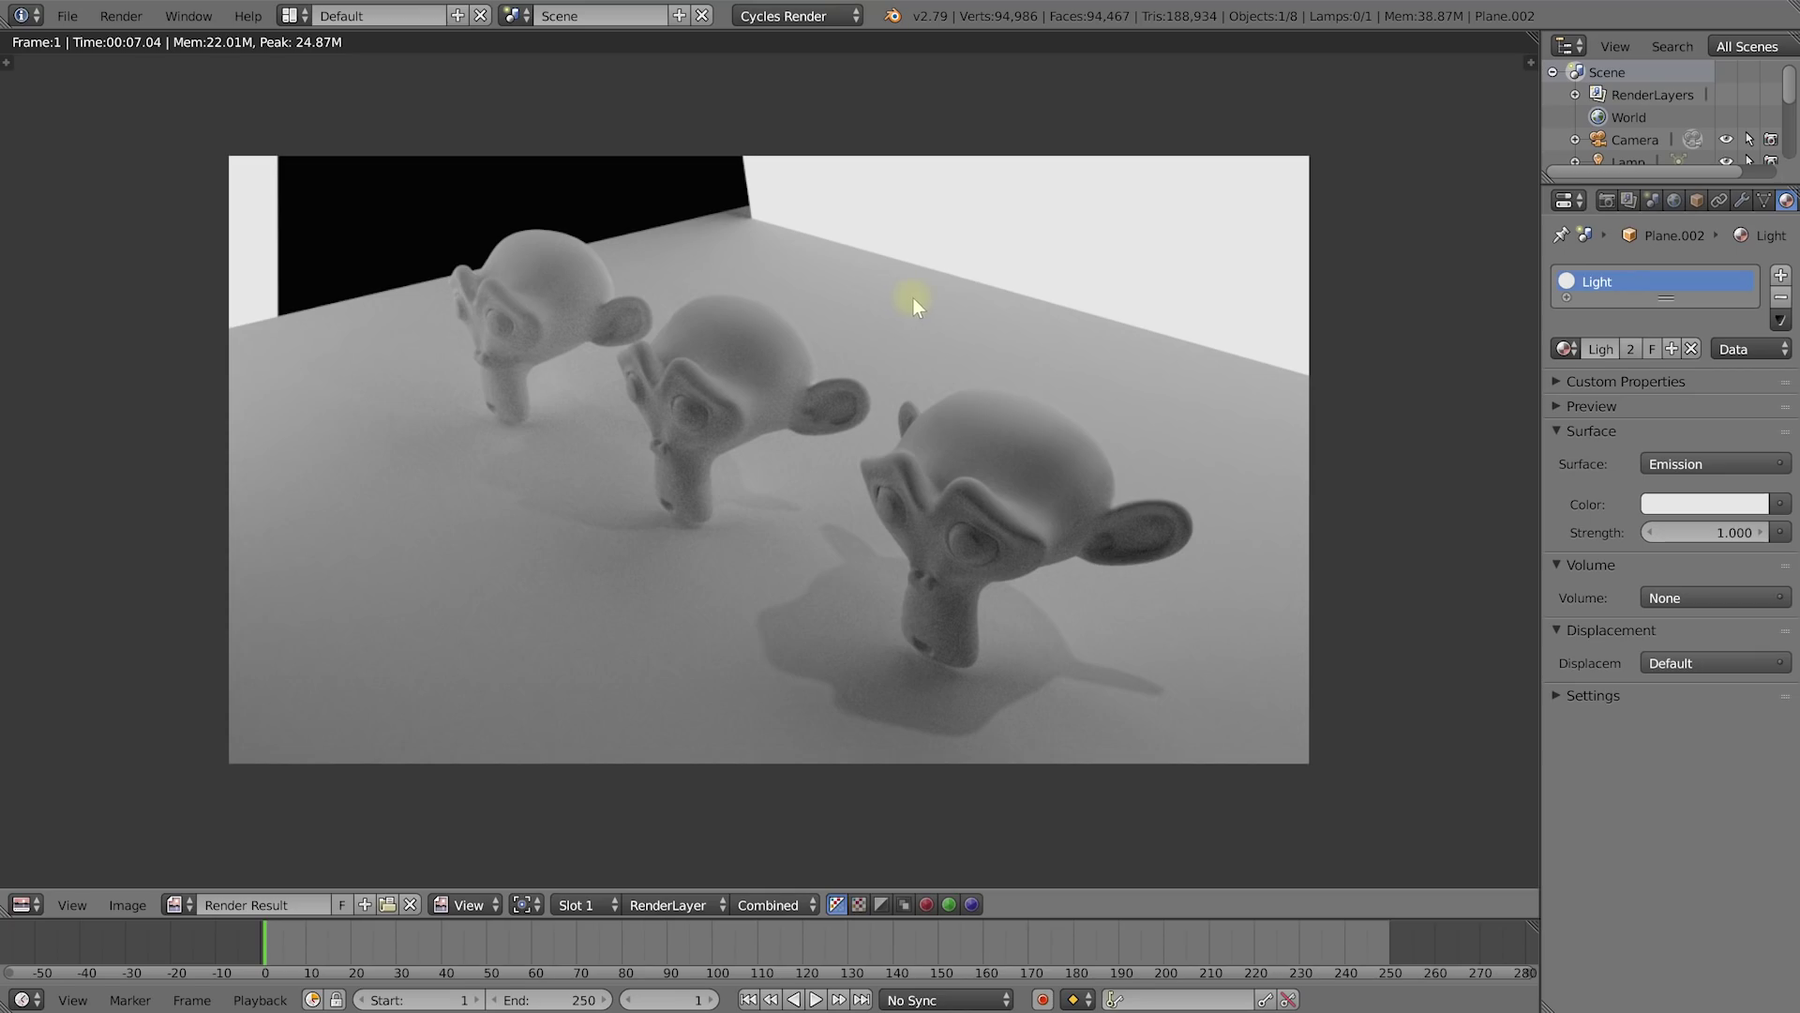
pyautogui.press('Escape')
# Step: Split the 3D view into two side by side, set the new view to Rendered shading, and hide its tool shelf
pyautogui.moveTo(784, 475); pyautogui.dragTo(764, 469, button='middle')
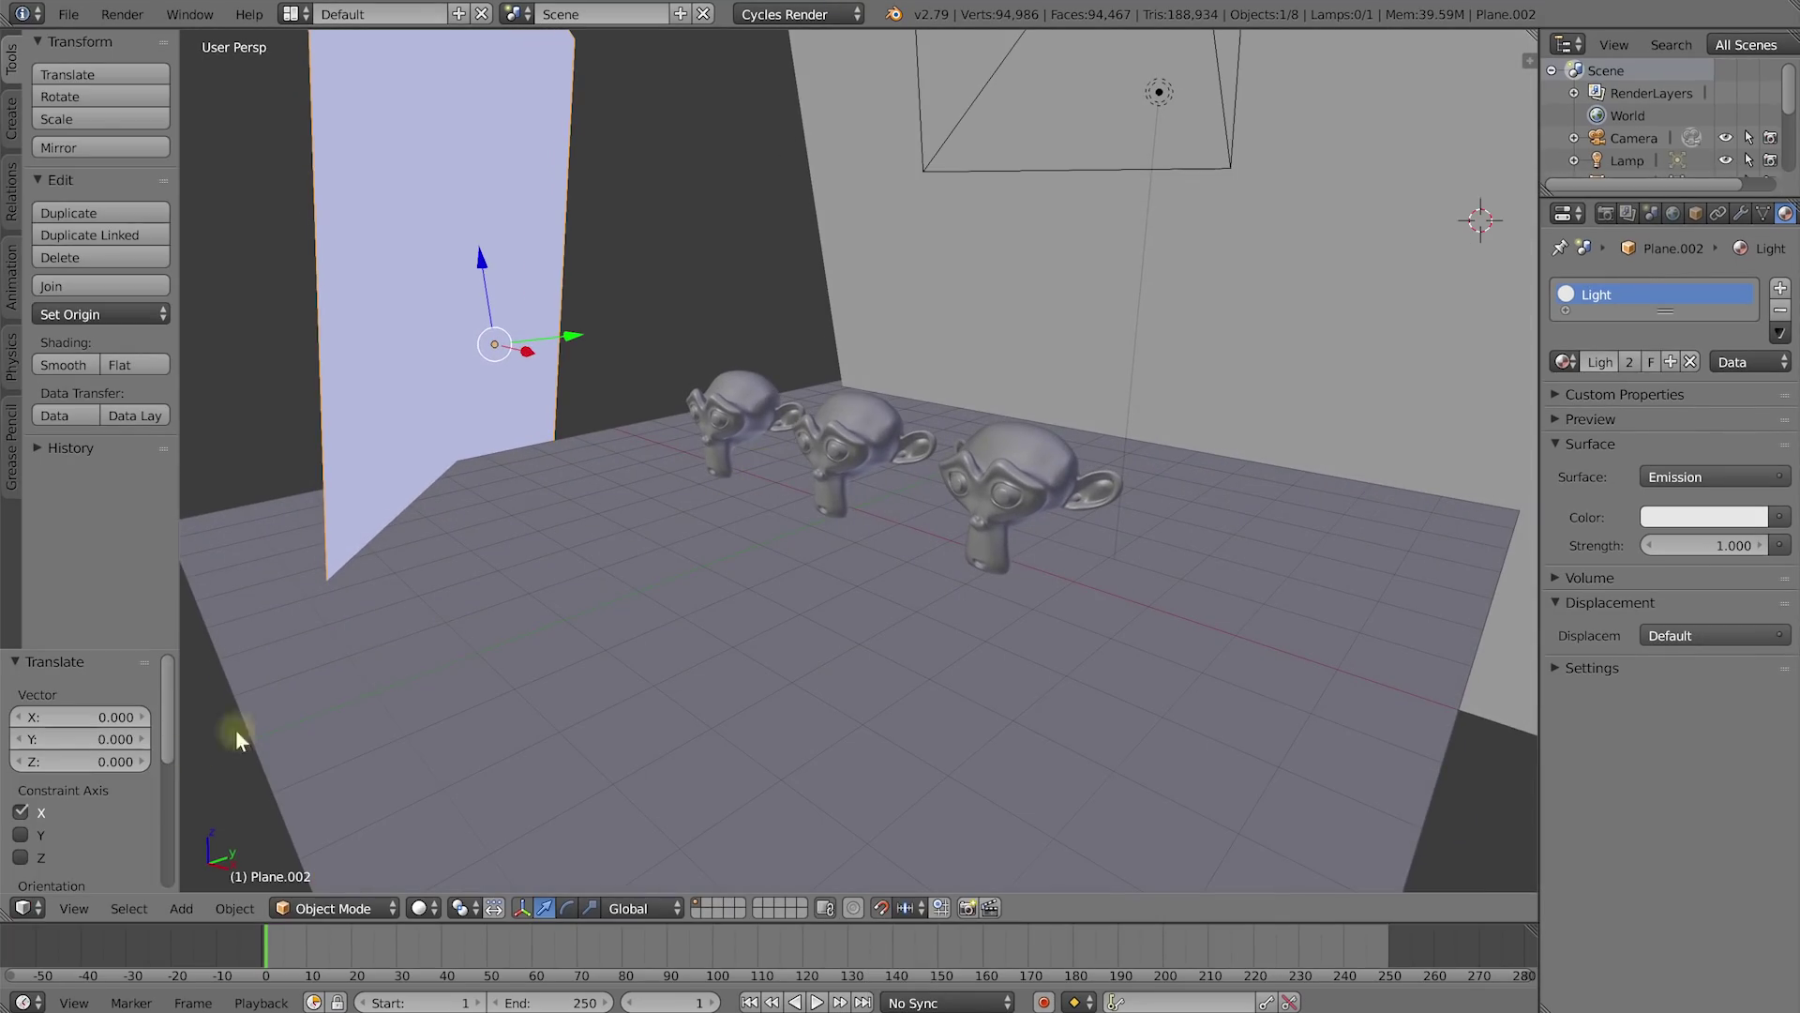
pyautogui.moveTo(7, 914); pyautogui.dragTo(678, 877)
pyautogui.click(429, 902)
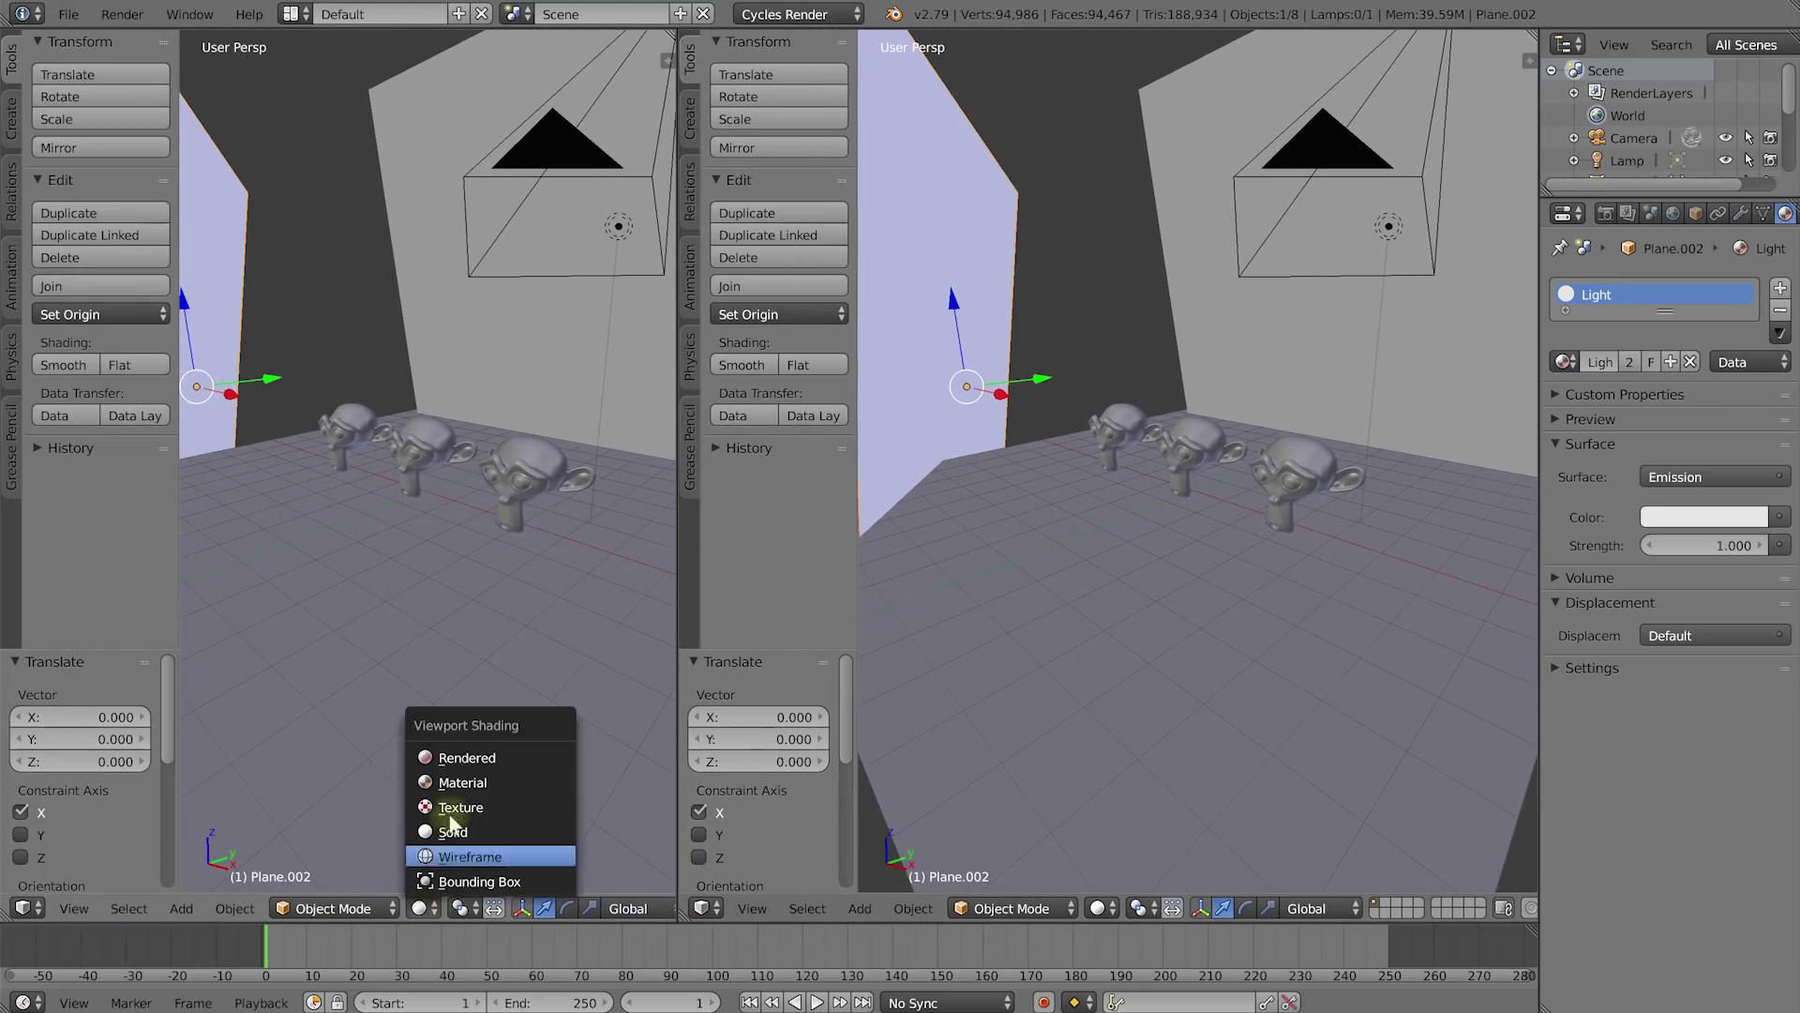
pyautogui.click(455, 756)
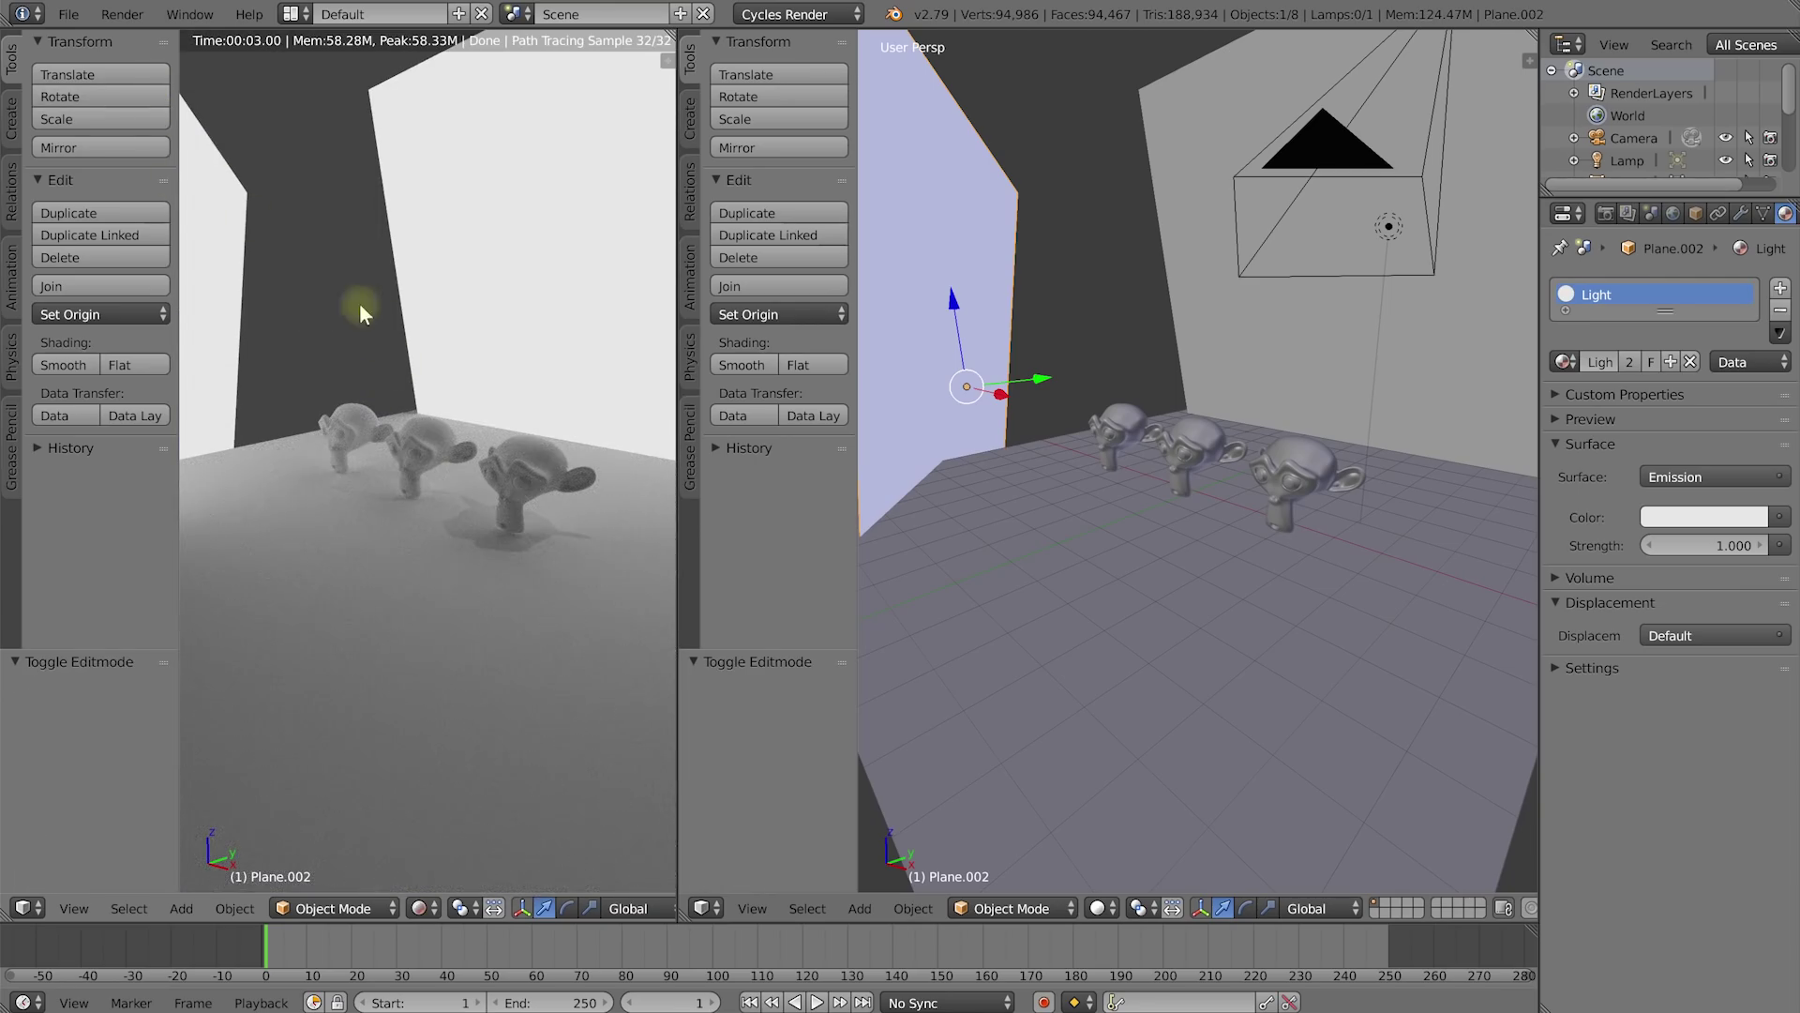
pyautogui.press('t')
pyautogui.scroll(5, 375, 453)
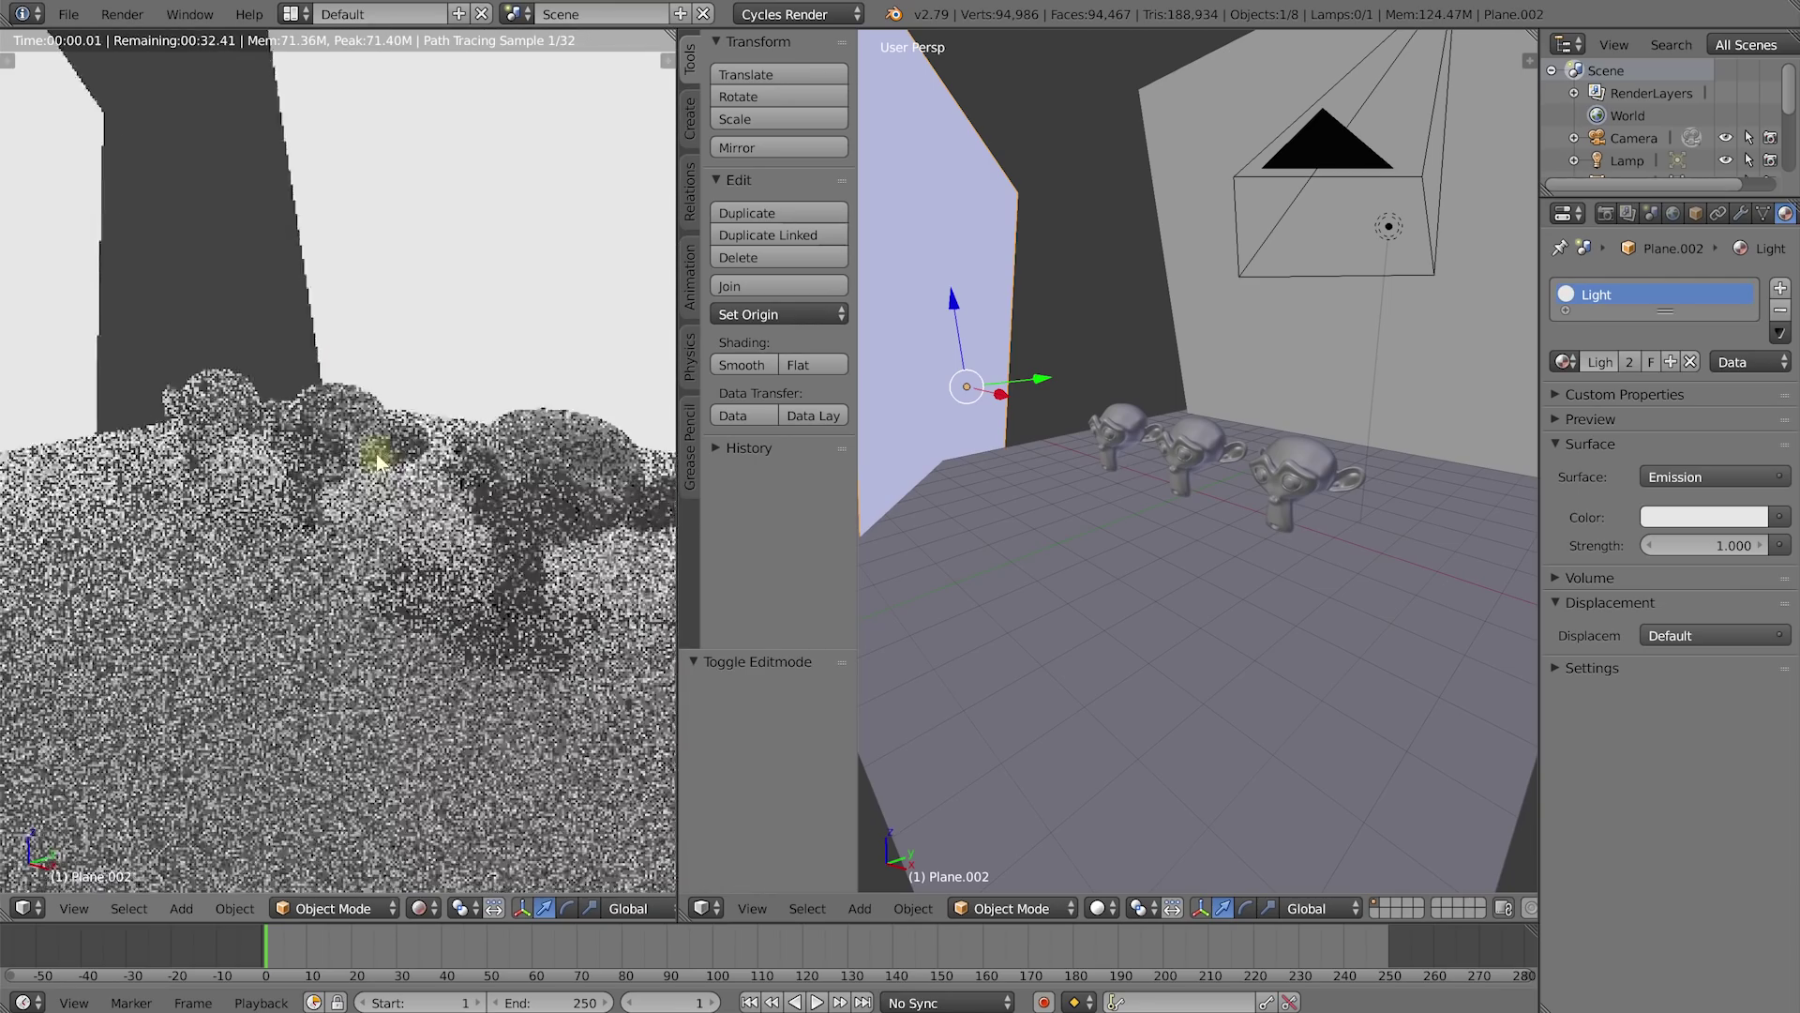
pyautogui.scroll(-5, 375, 482)
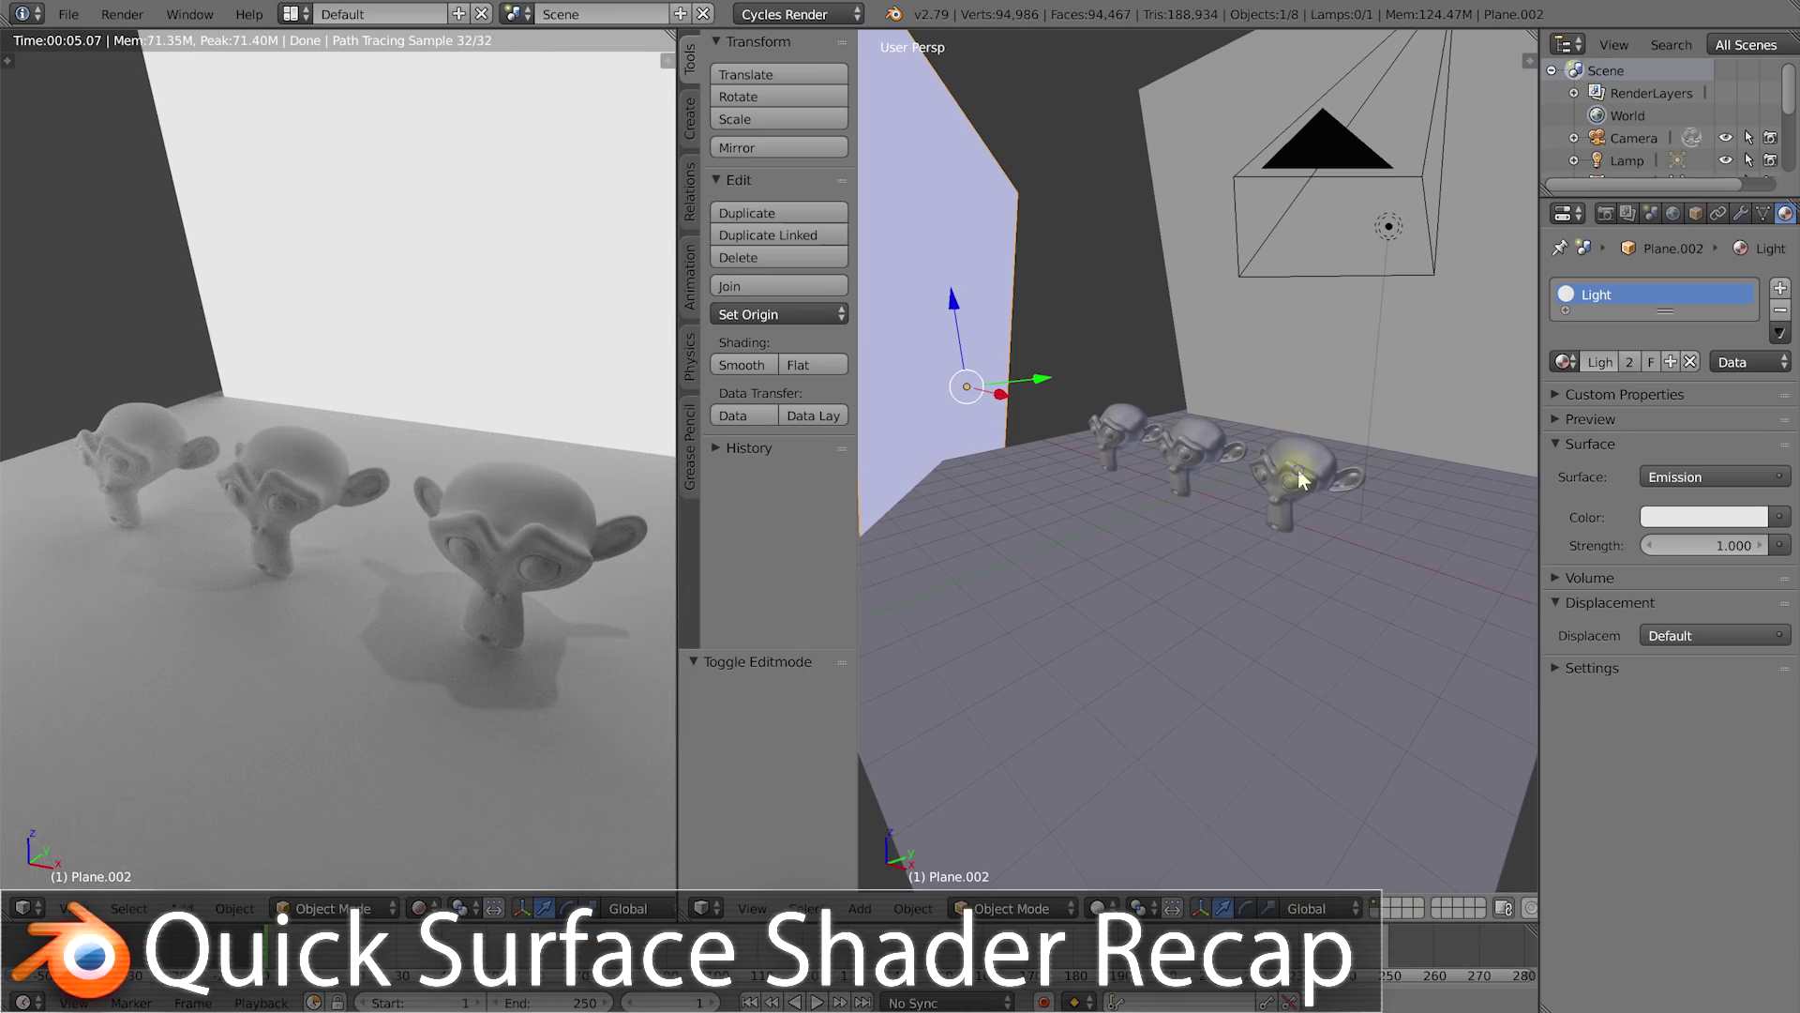
# Step: Create a new material named "Monkey 1" on the monkey head nearest the camera
pyautogui.rightClick(1326, 490)
pyautogui.moveTo(1326, 490); pyautogui.dragTo(1318, 391, button='middle')
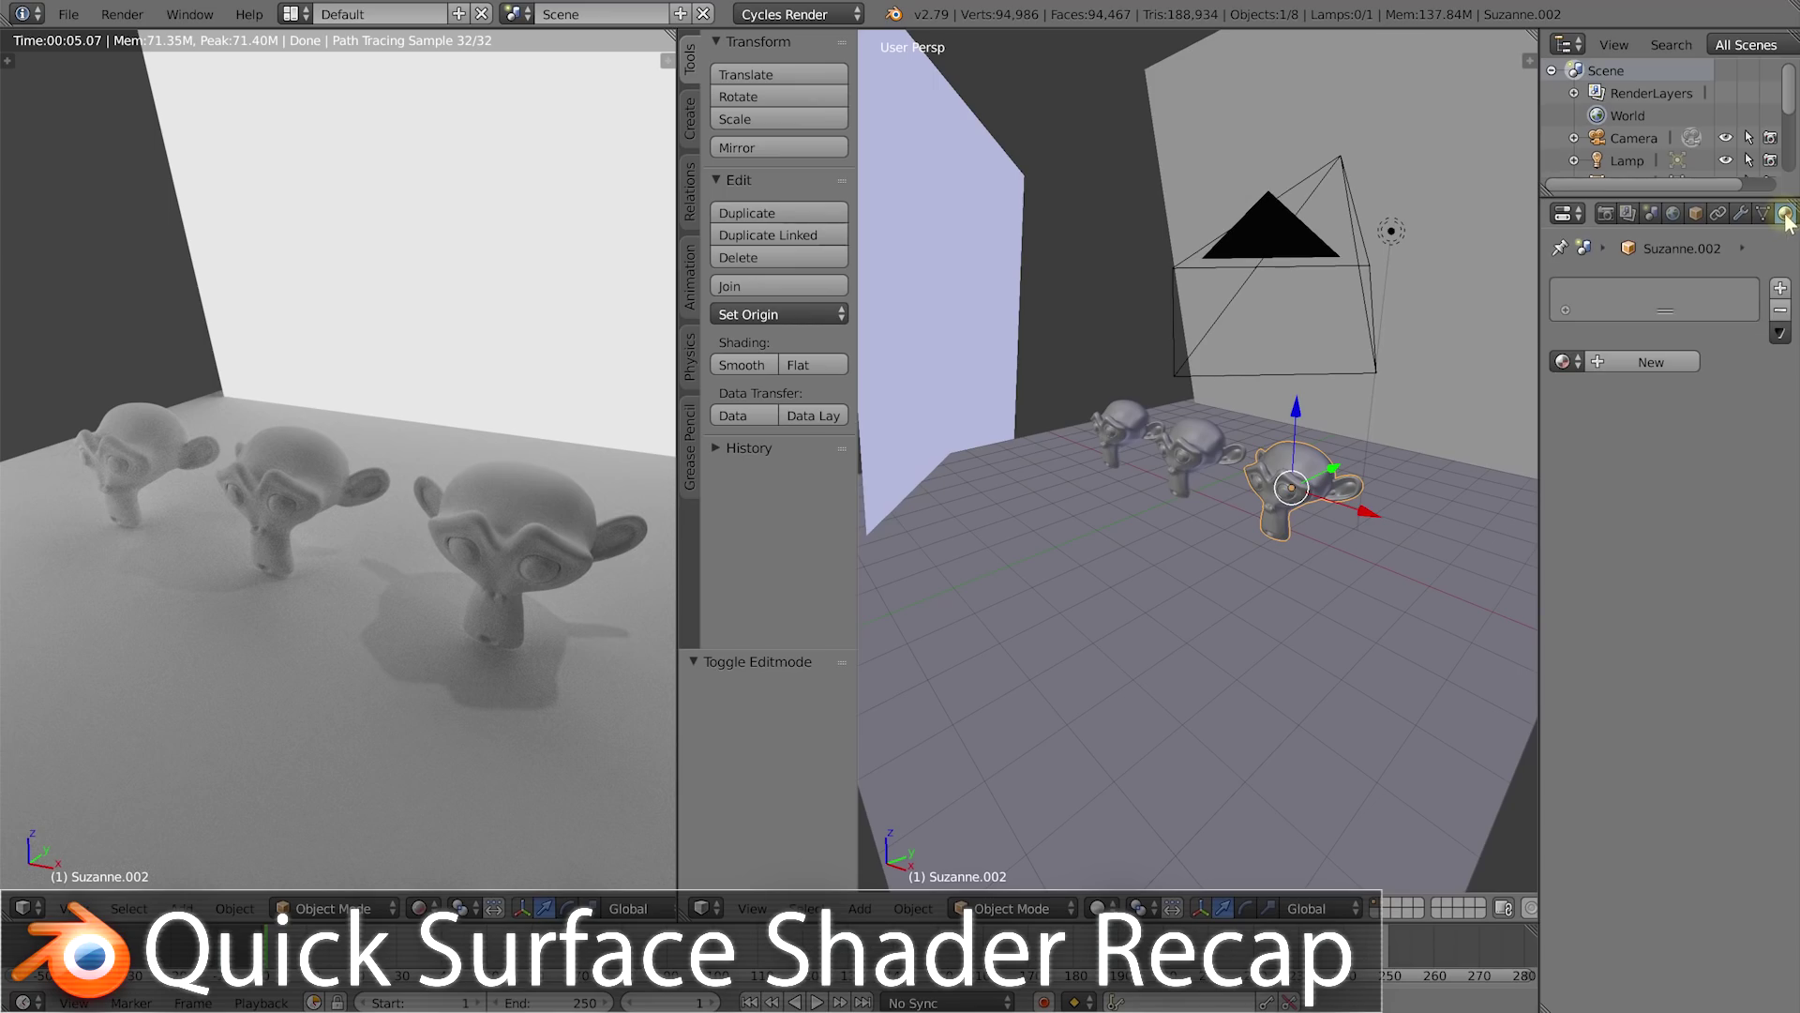
pyautogui.click(1640, 301)
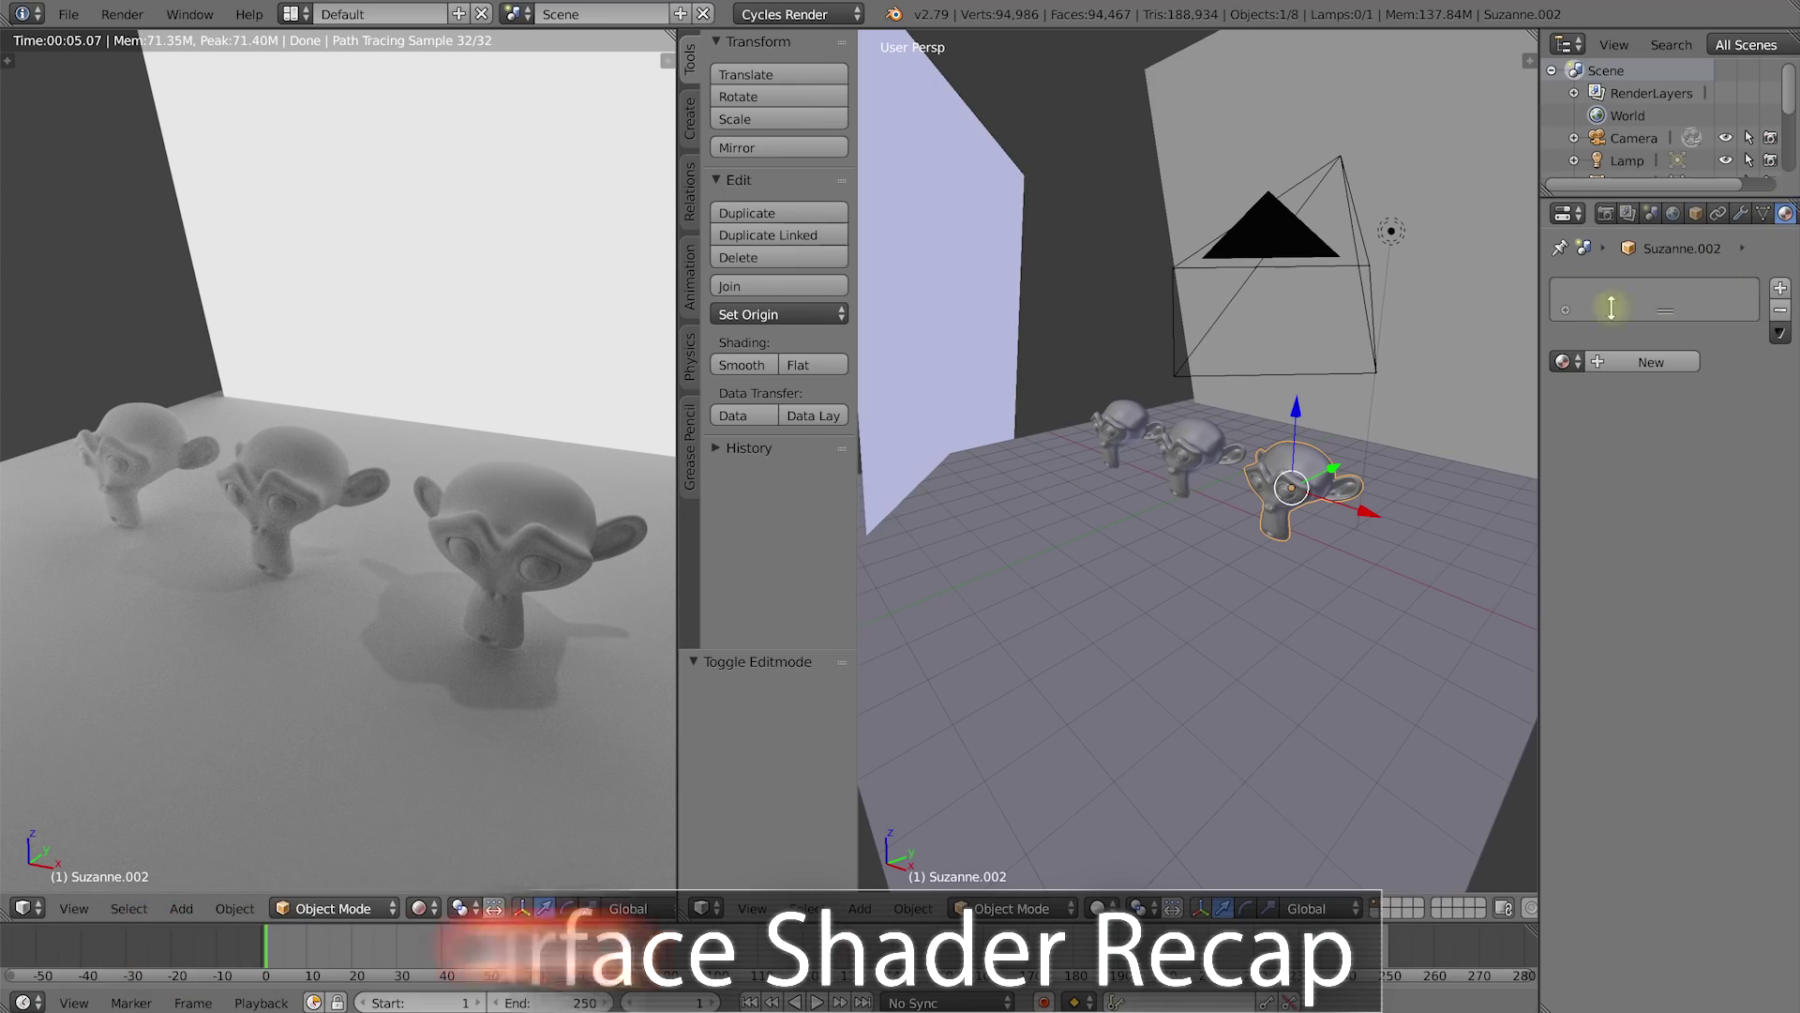
pyautogui.click(1647, 364)
pyautogui.doubleClick(1632, 295)
pyautogui.write('Monkey 1')
pyautogui.press('Return')
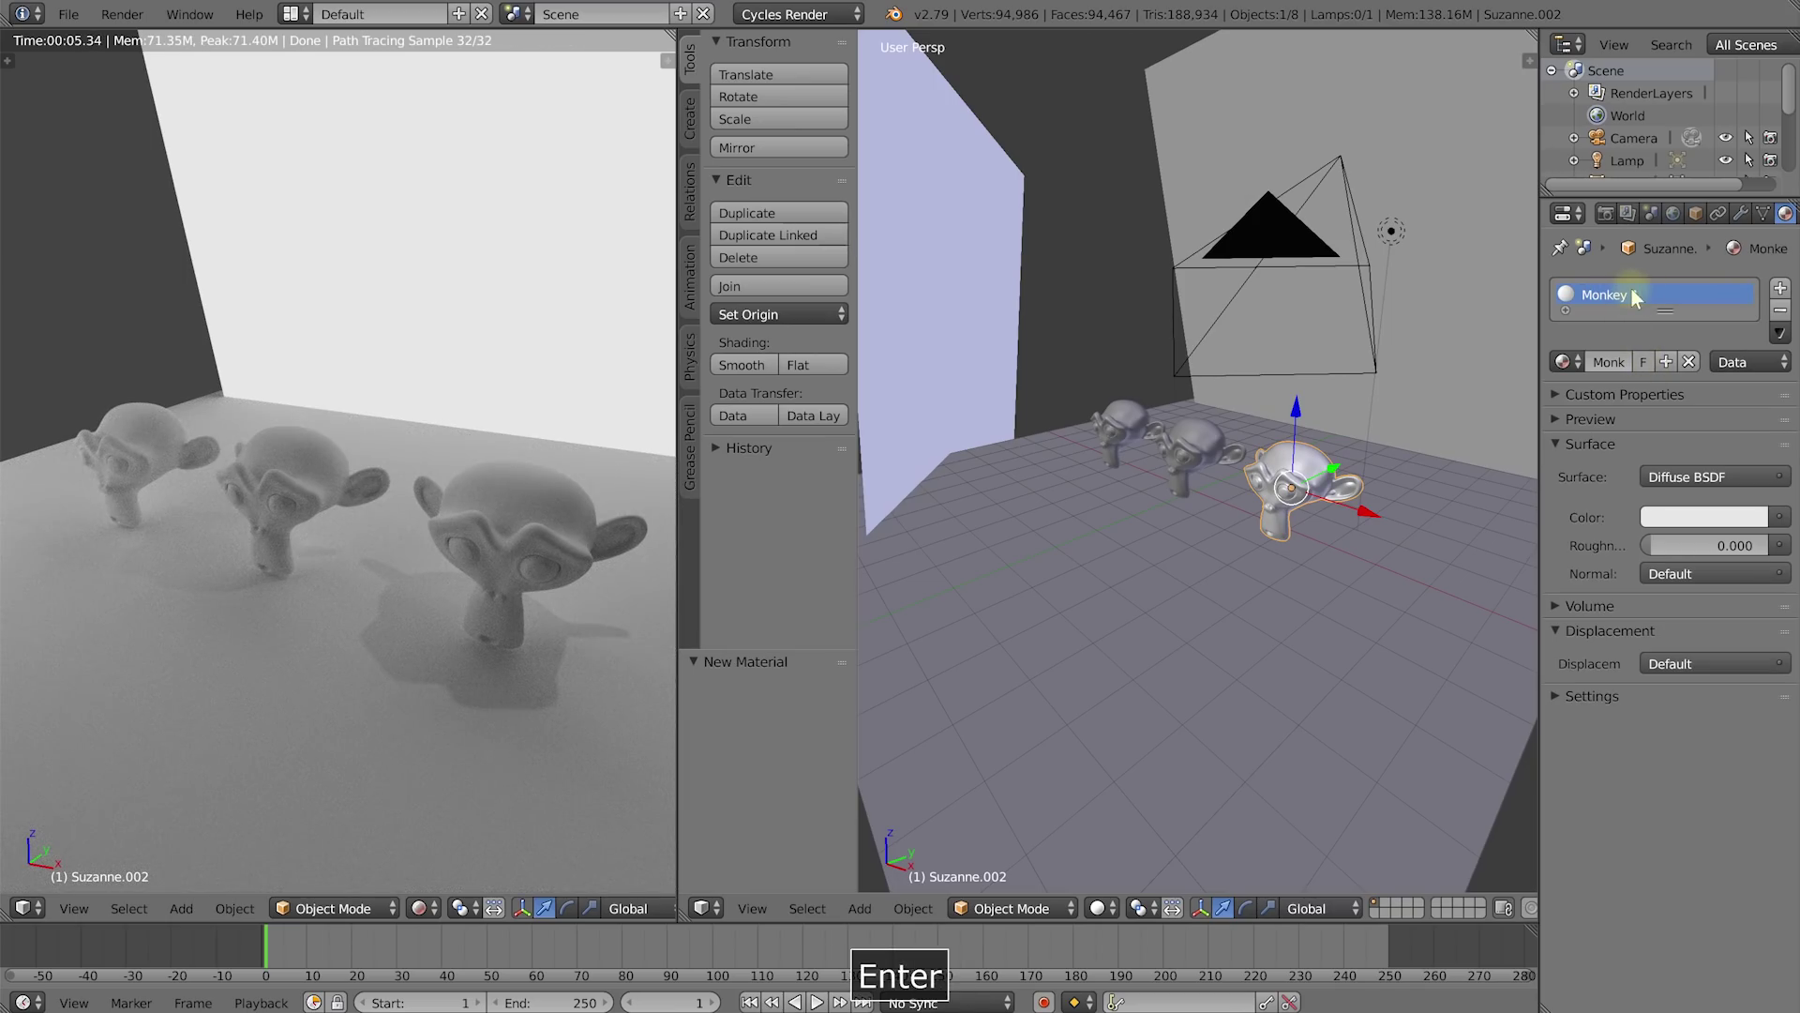
# Step: Try Translucent BSDF as the surface shader of the Monkey 1 material
pyautogui.click(1573, 444)
pyautogui.click(1581, 442)
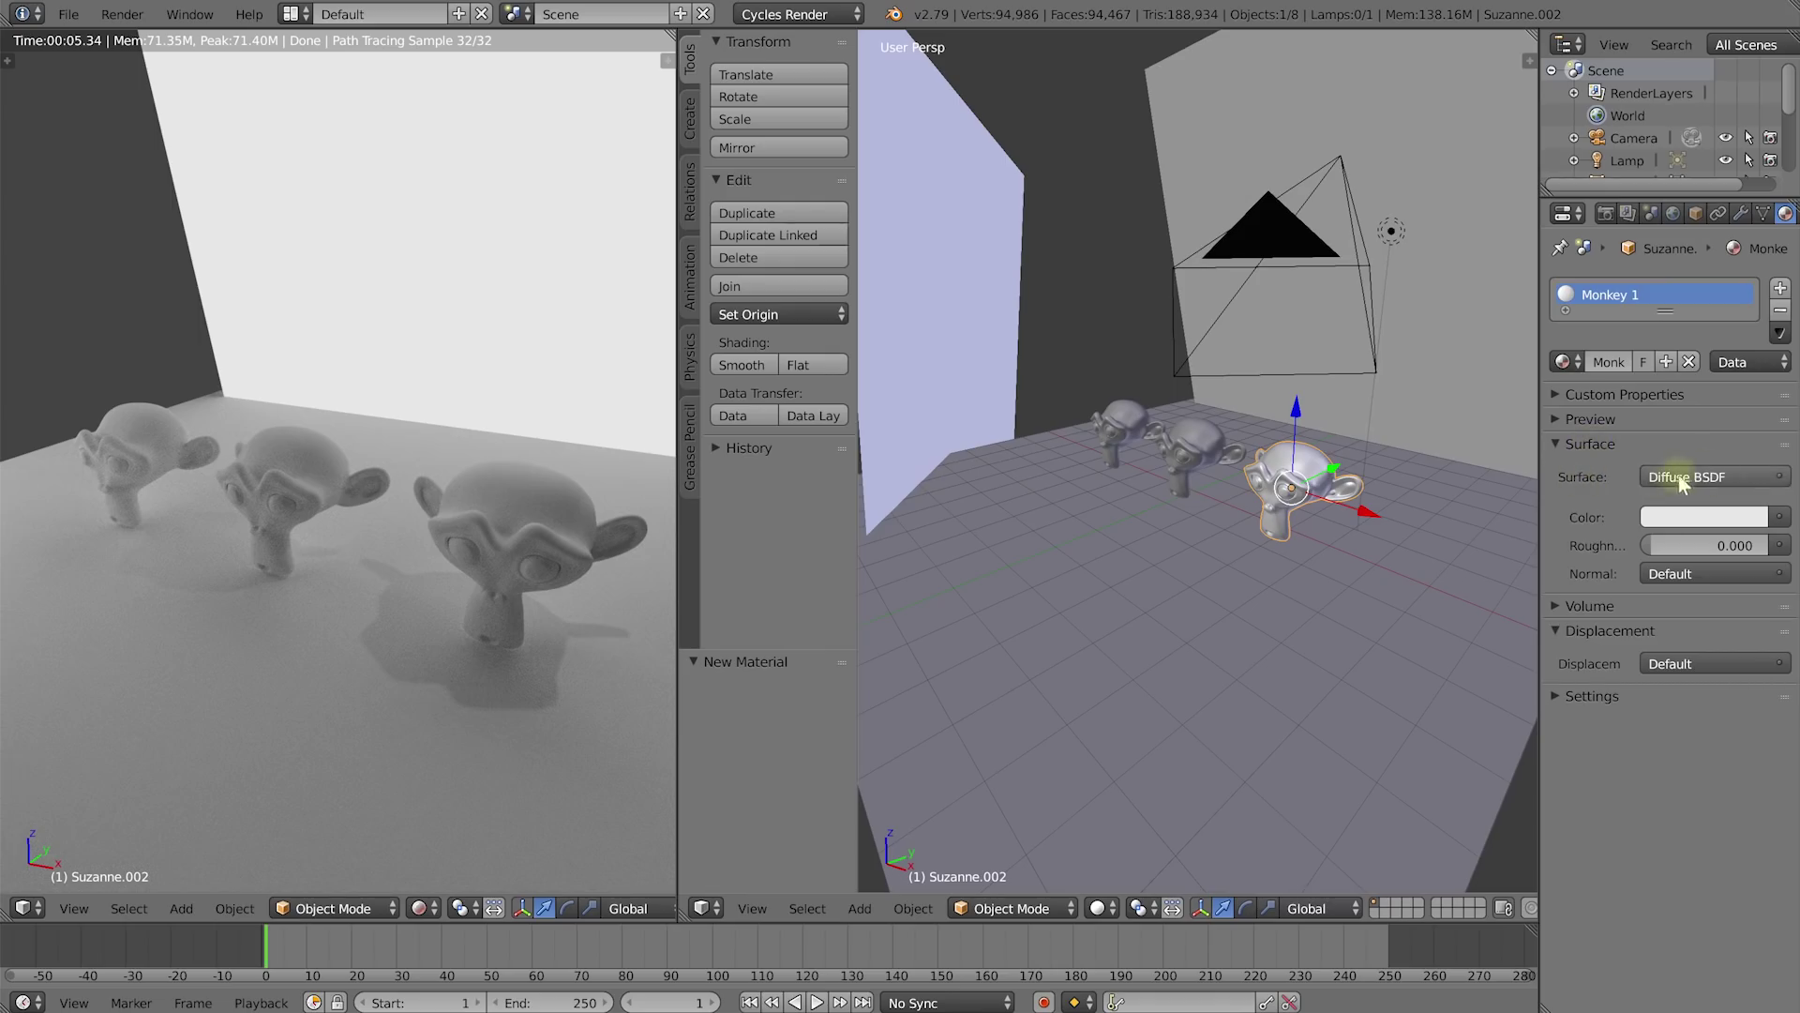
pyautogui.click(1741, 475)
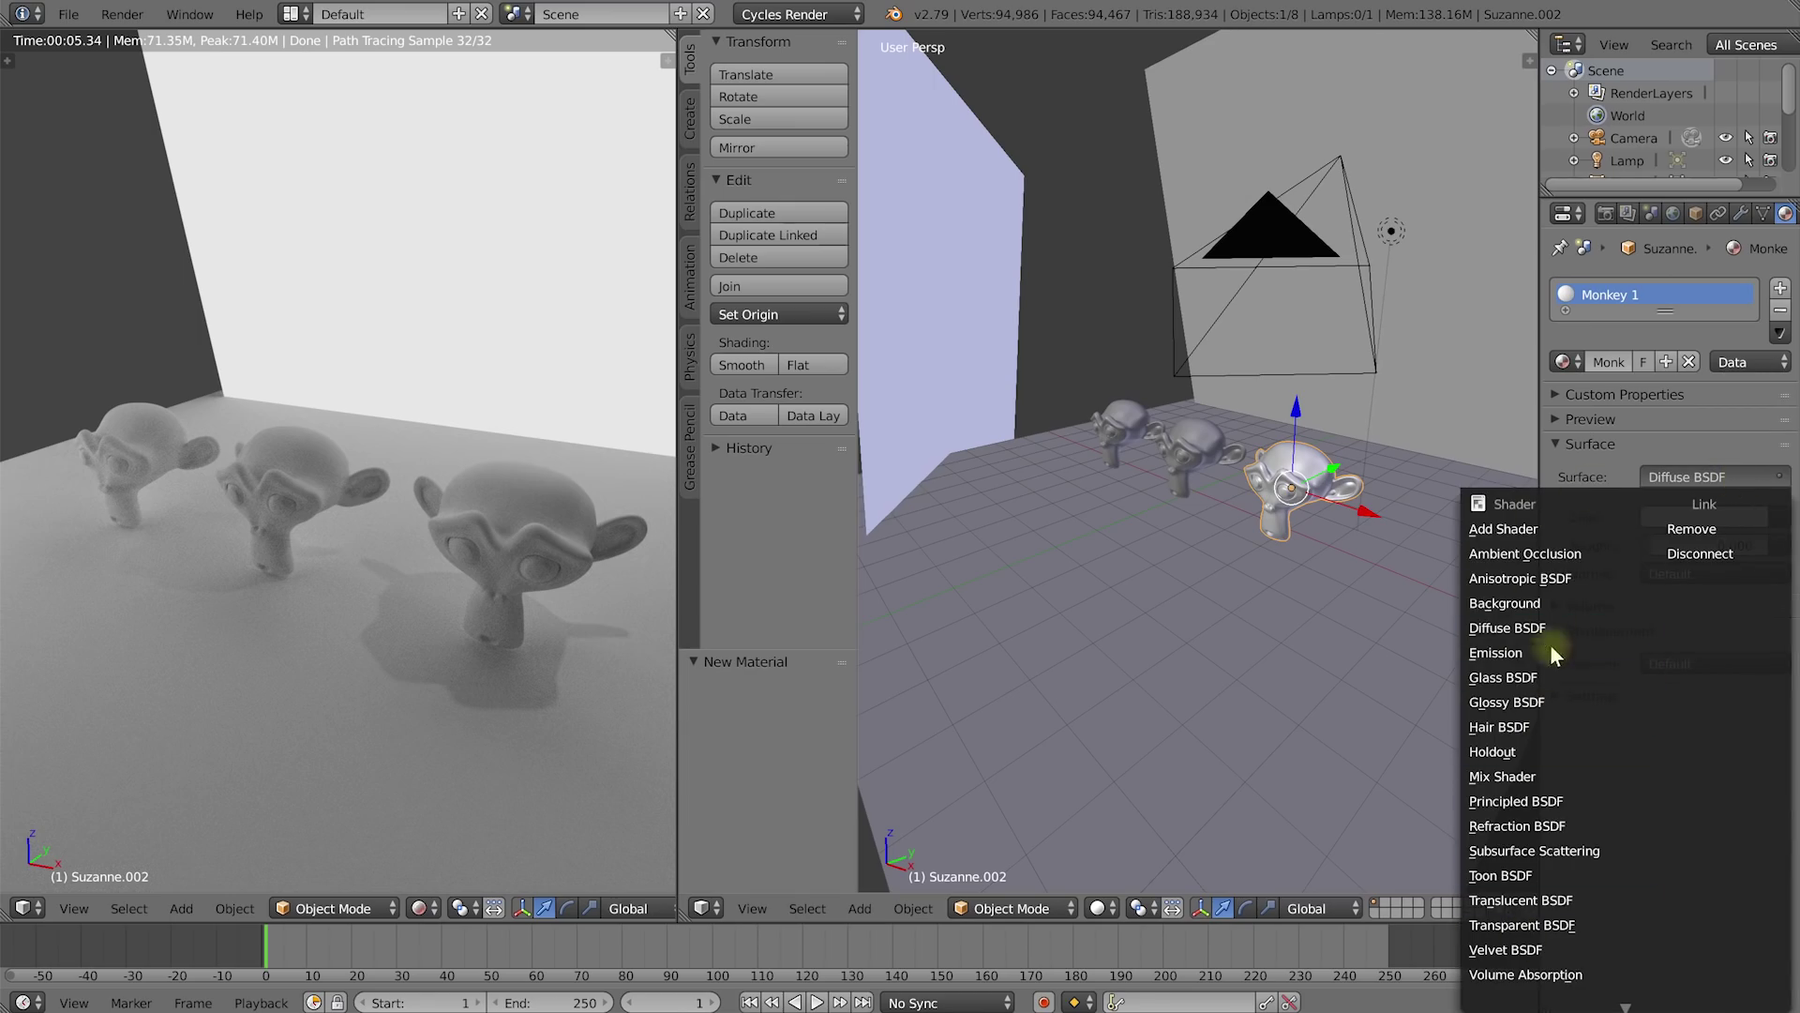
pyautogui.click(1521, 900)
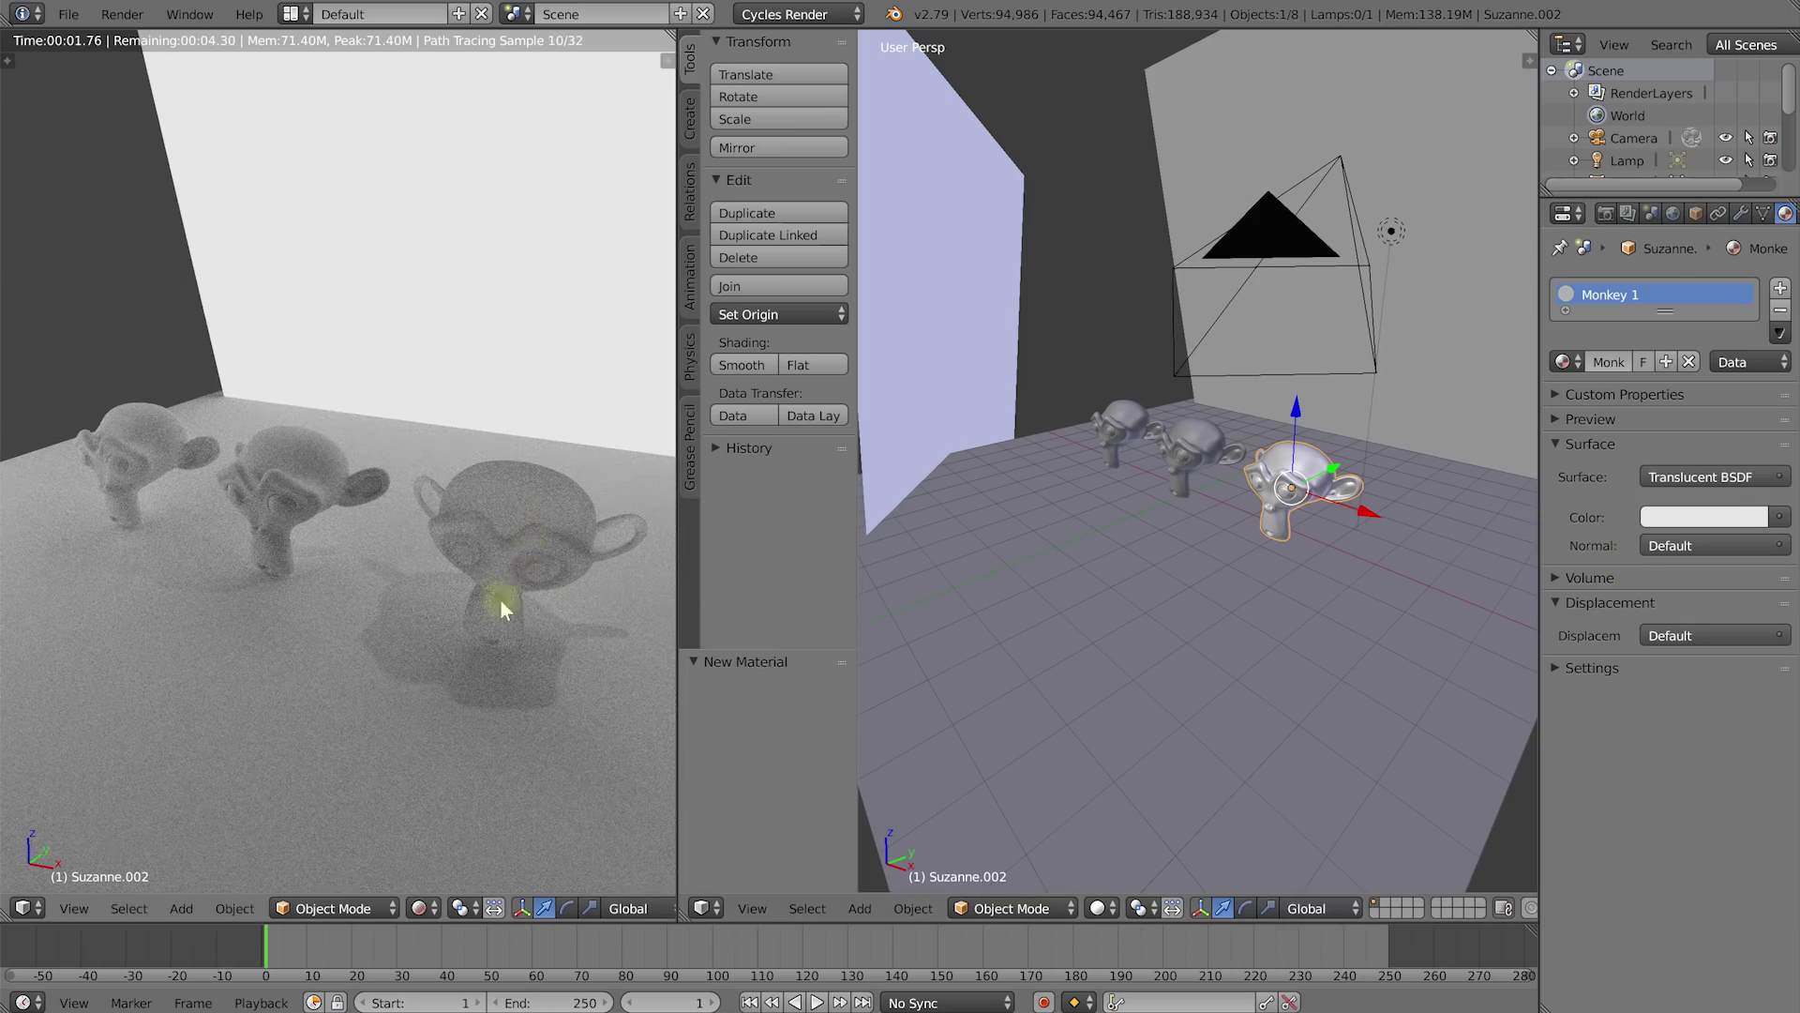
# Step: Set Monkey 1's surface to Principled BSDF with a dark grey base color, metallic 0.245, specular 0.702 and roughness 0.202
pyautogui.click(1724, 475)
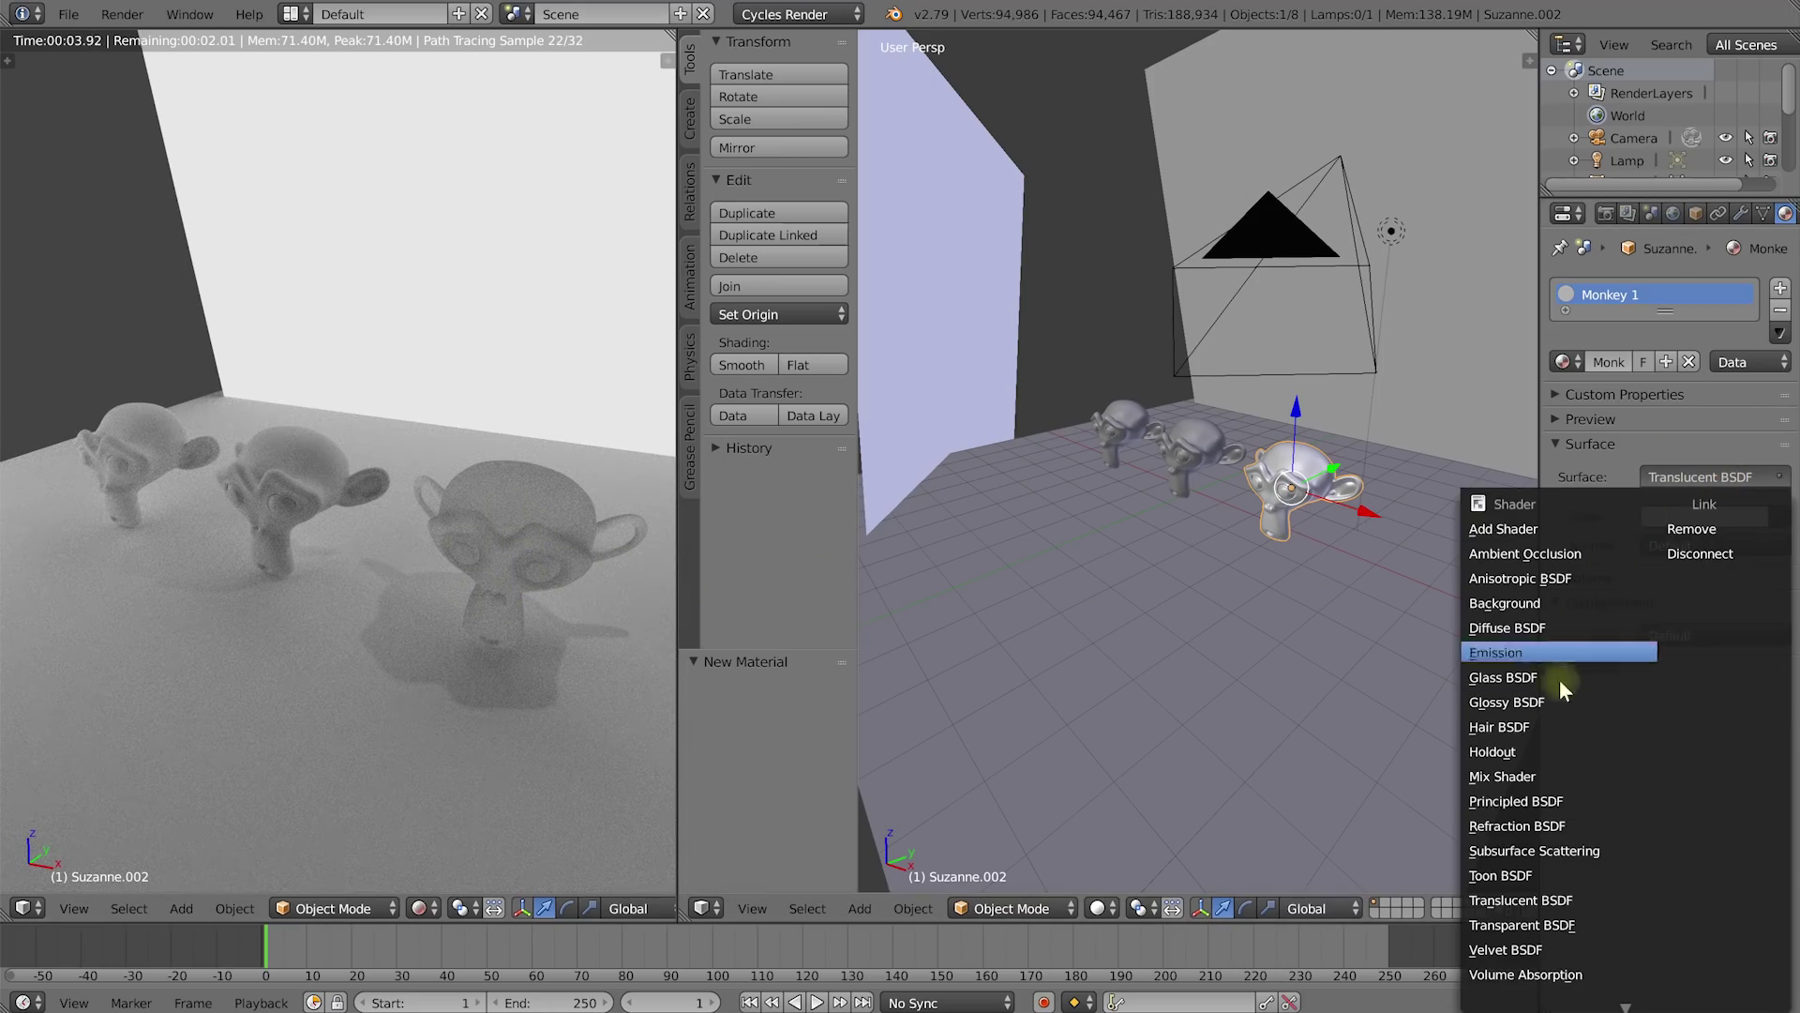
pyautogui.click(1579, 803)
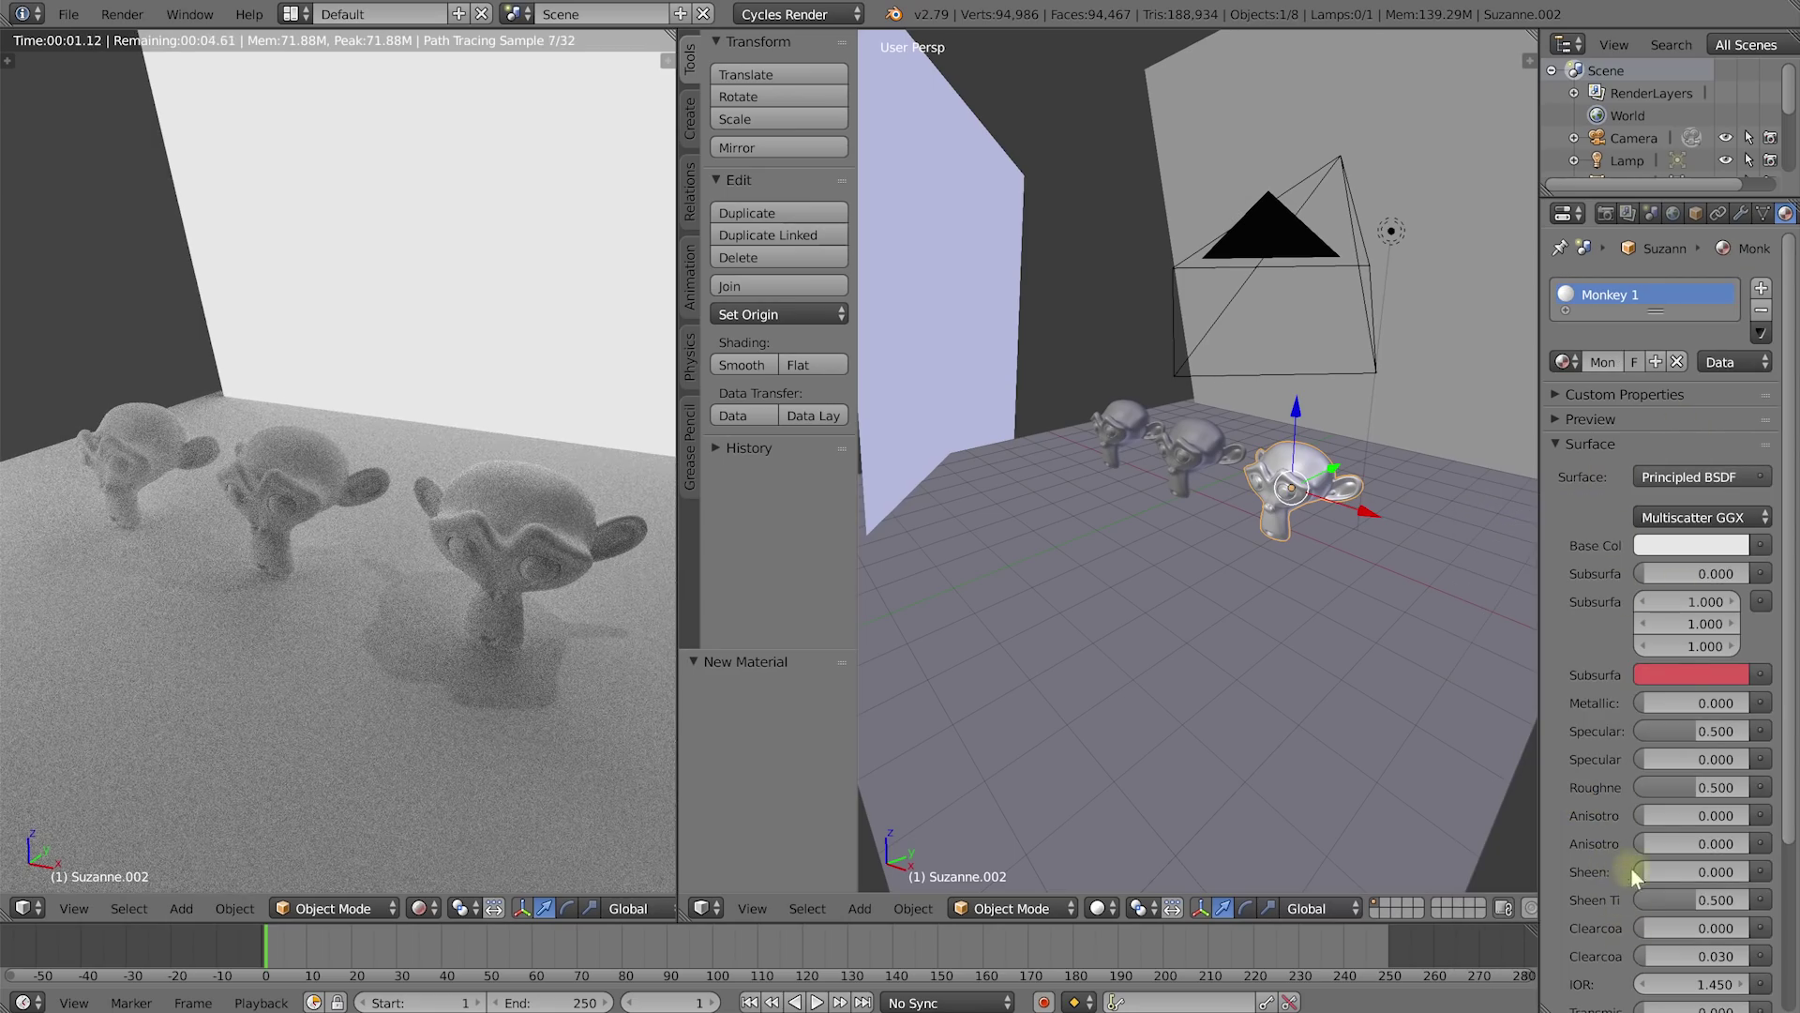
pyautogui.scroll(-1, 1607, 693)
pyautogui.scroll(-2, 1607, 694)
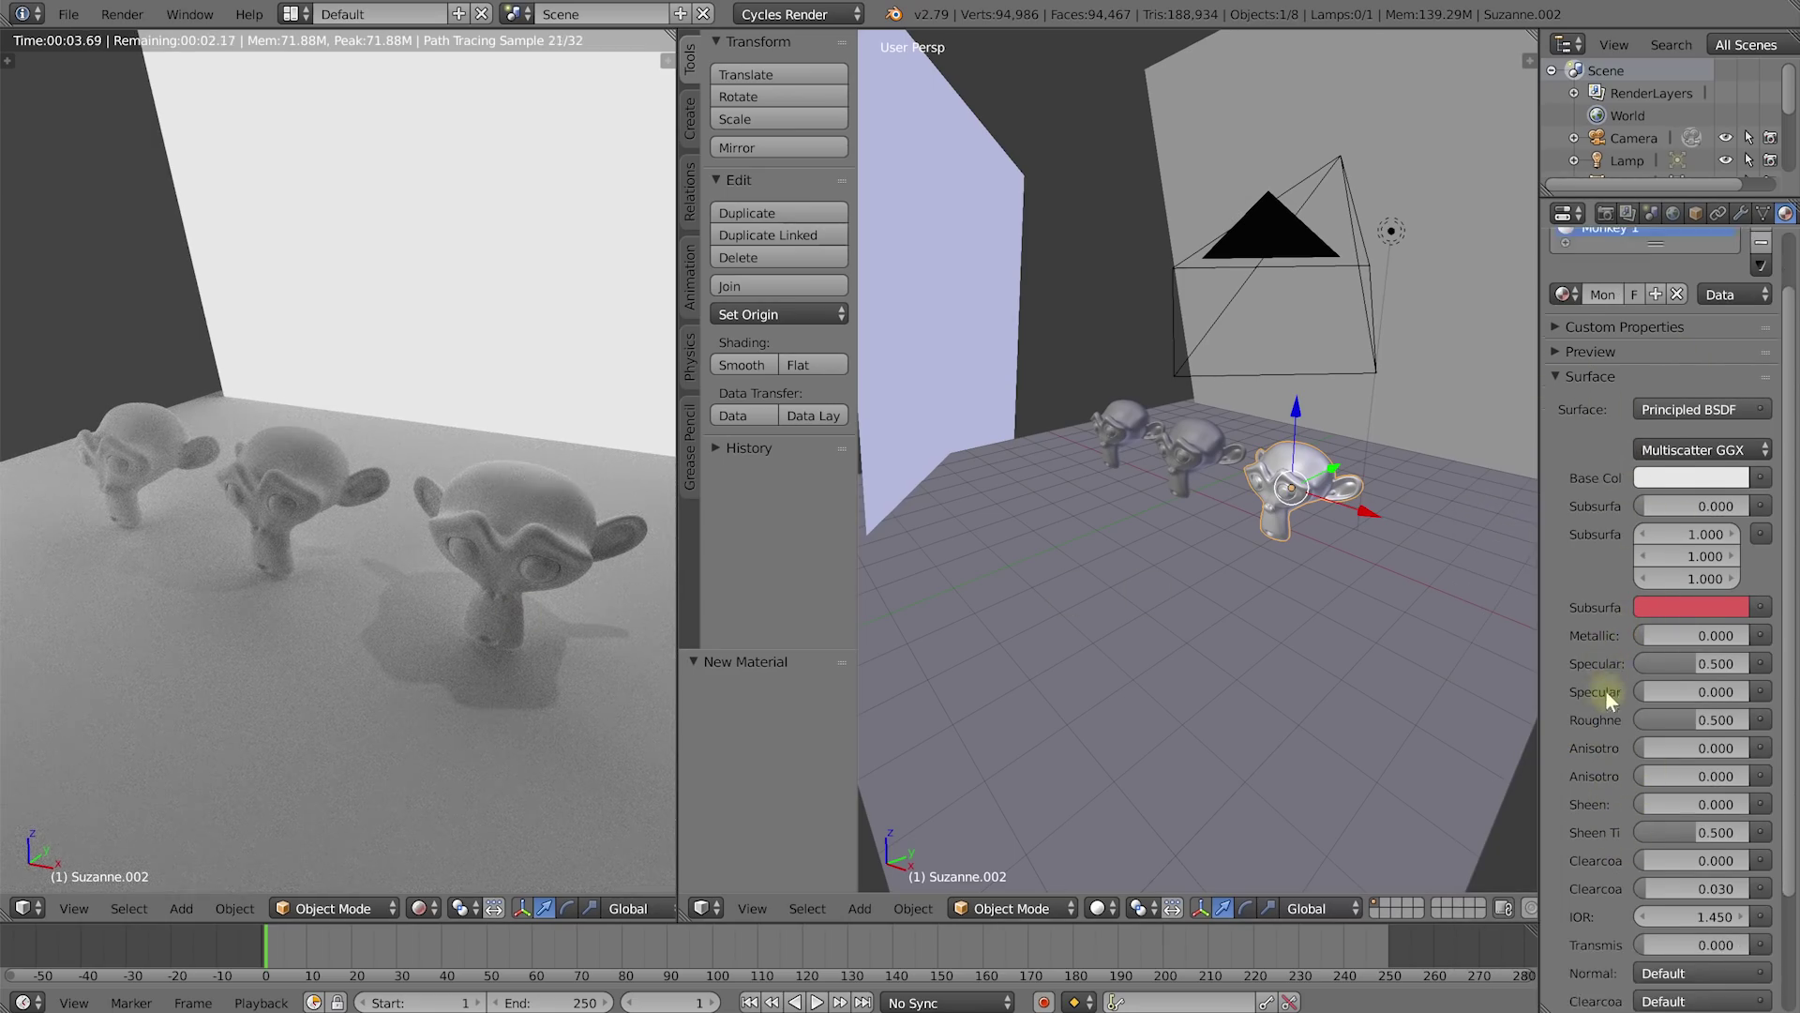
pyautogui.click(1735, 480)
pyautogui.click(1731, 261)
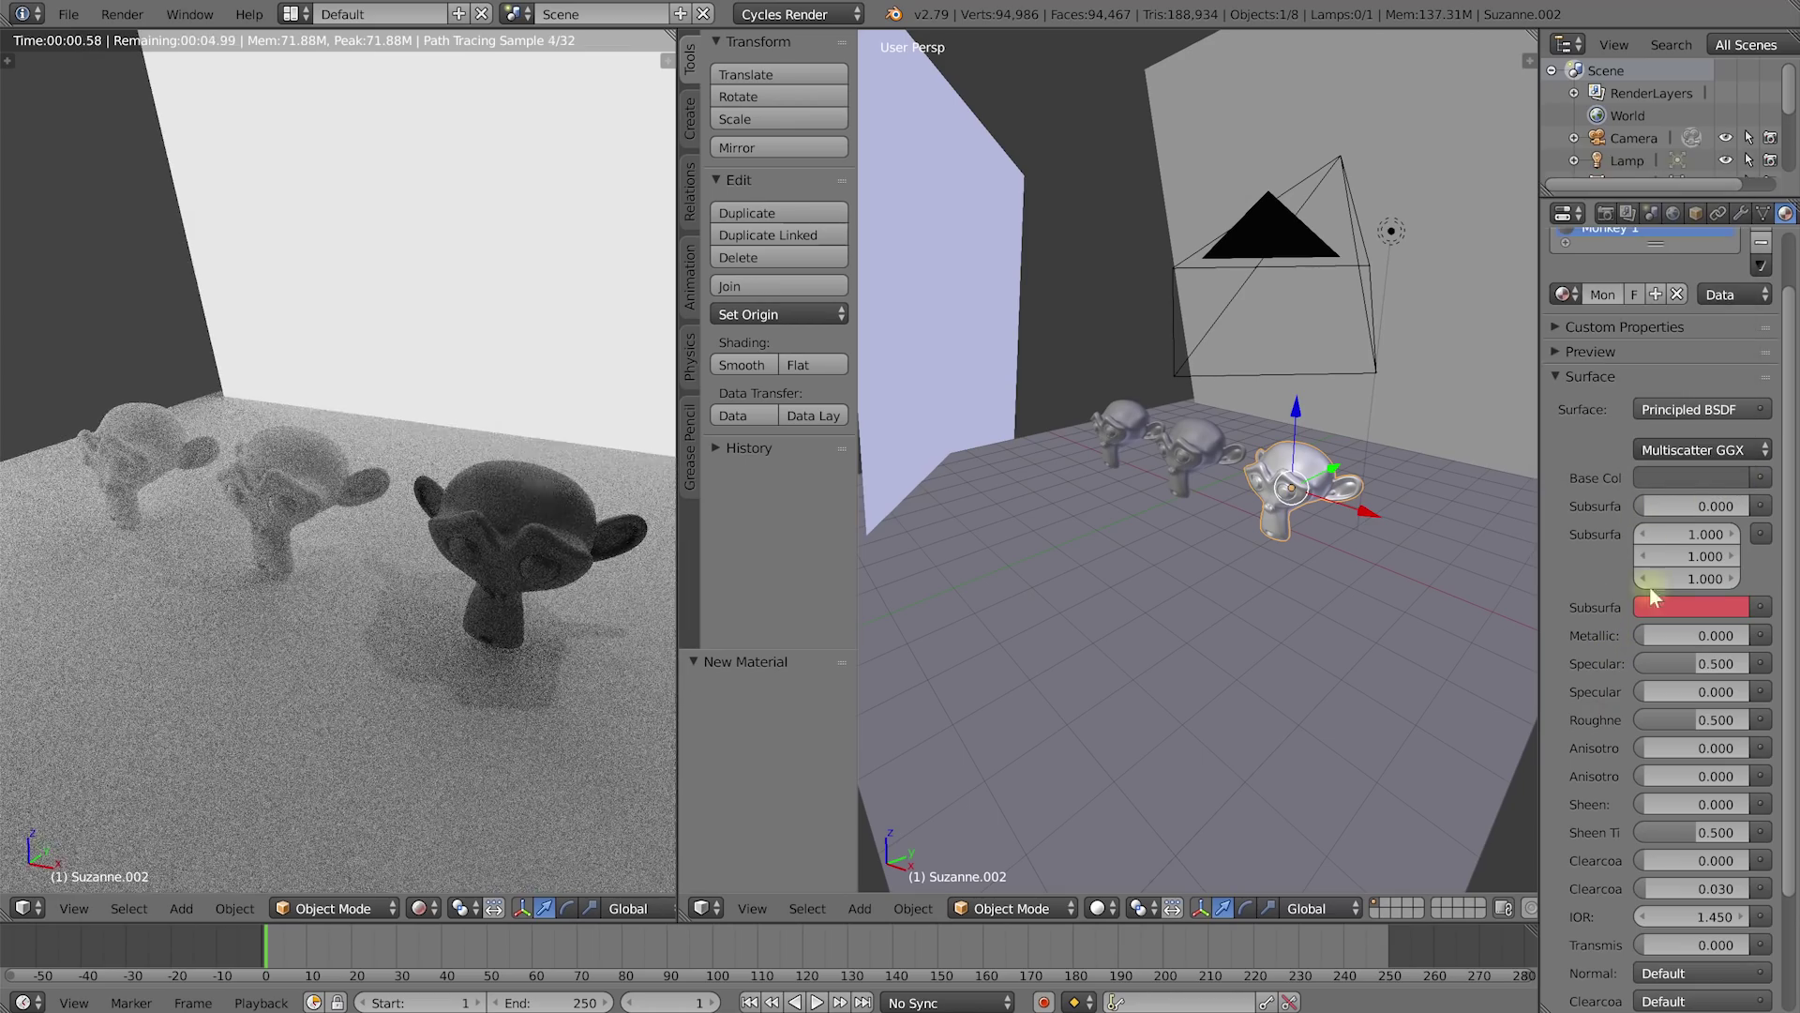
pyautogui.moveTo(1652, 636); pyautogui.dragTo(1662, 719)
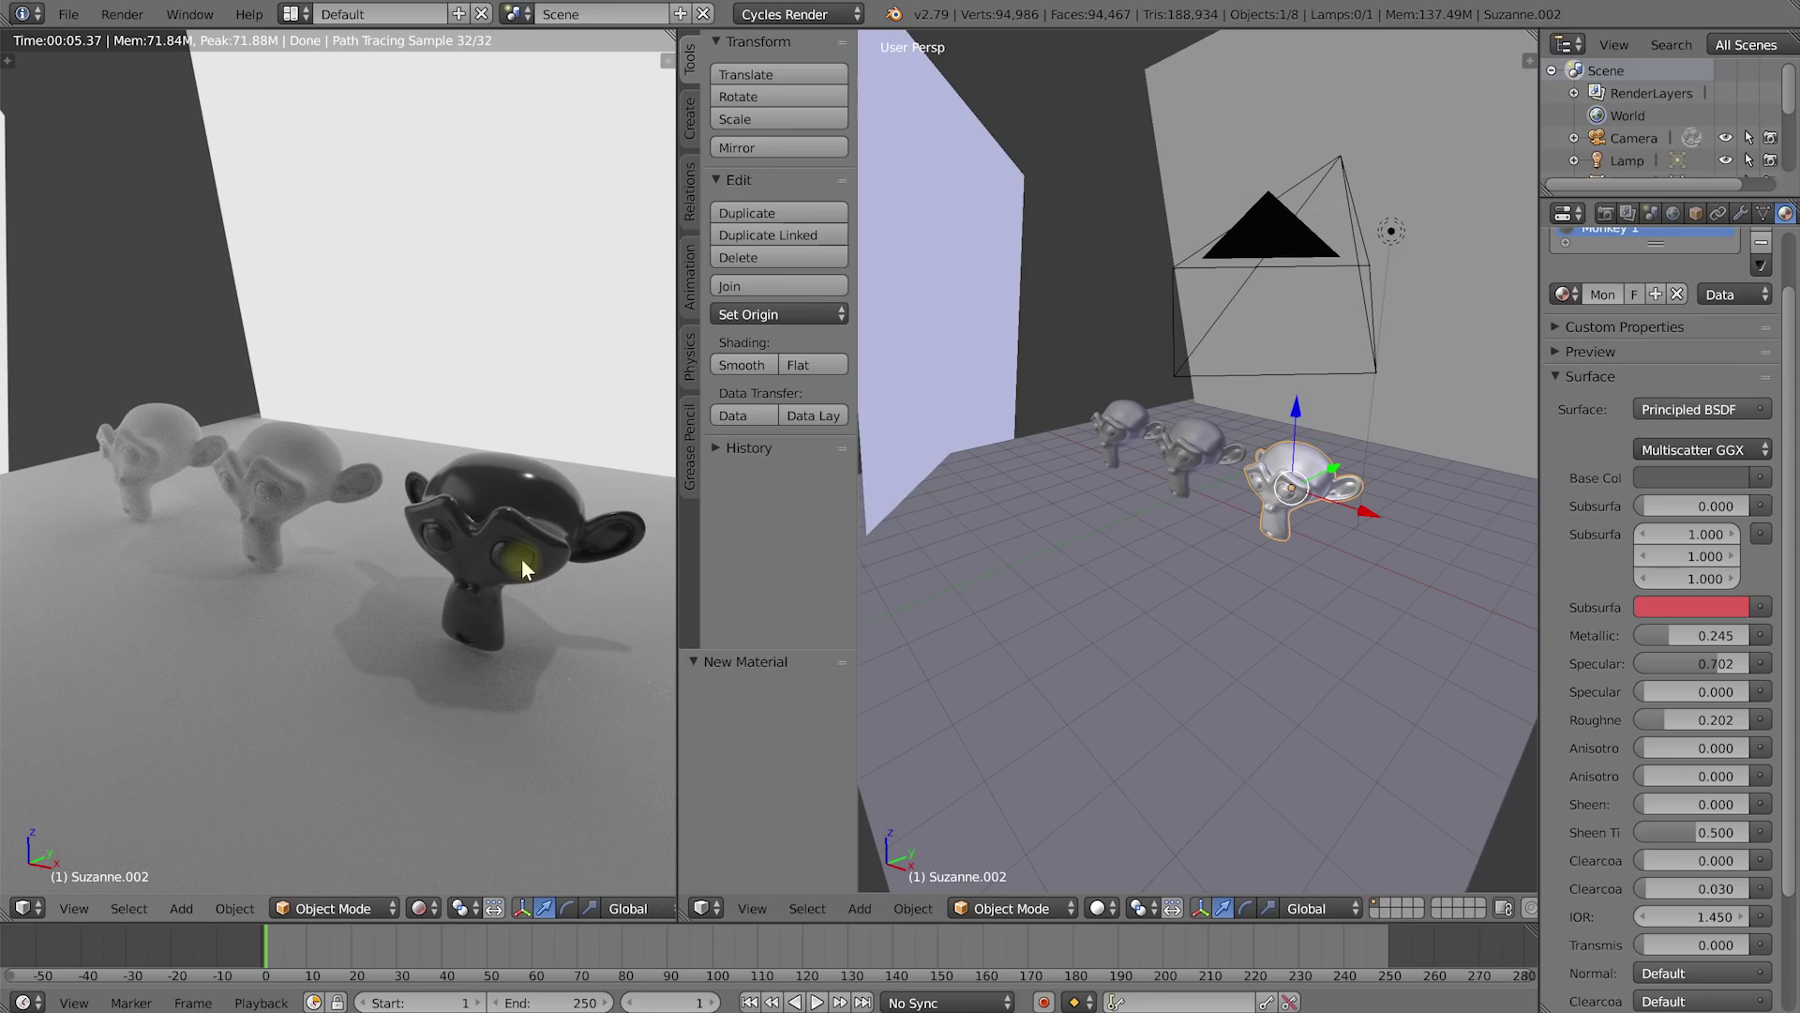
# Step: Expand the Monkey 1 material's volume settings and remove its surface shader, leaving the surface as None
pyautogui.click(1552, 375)
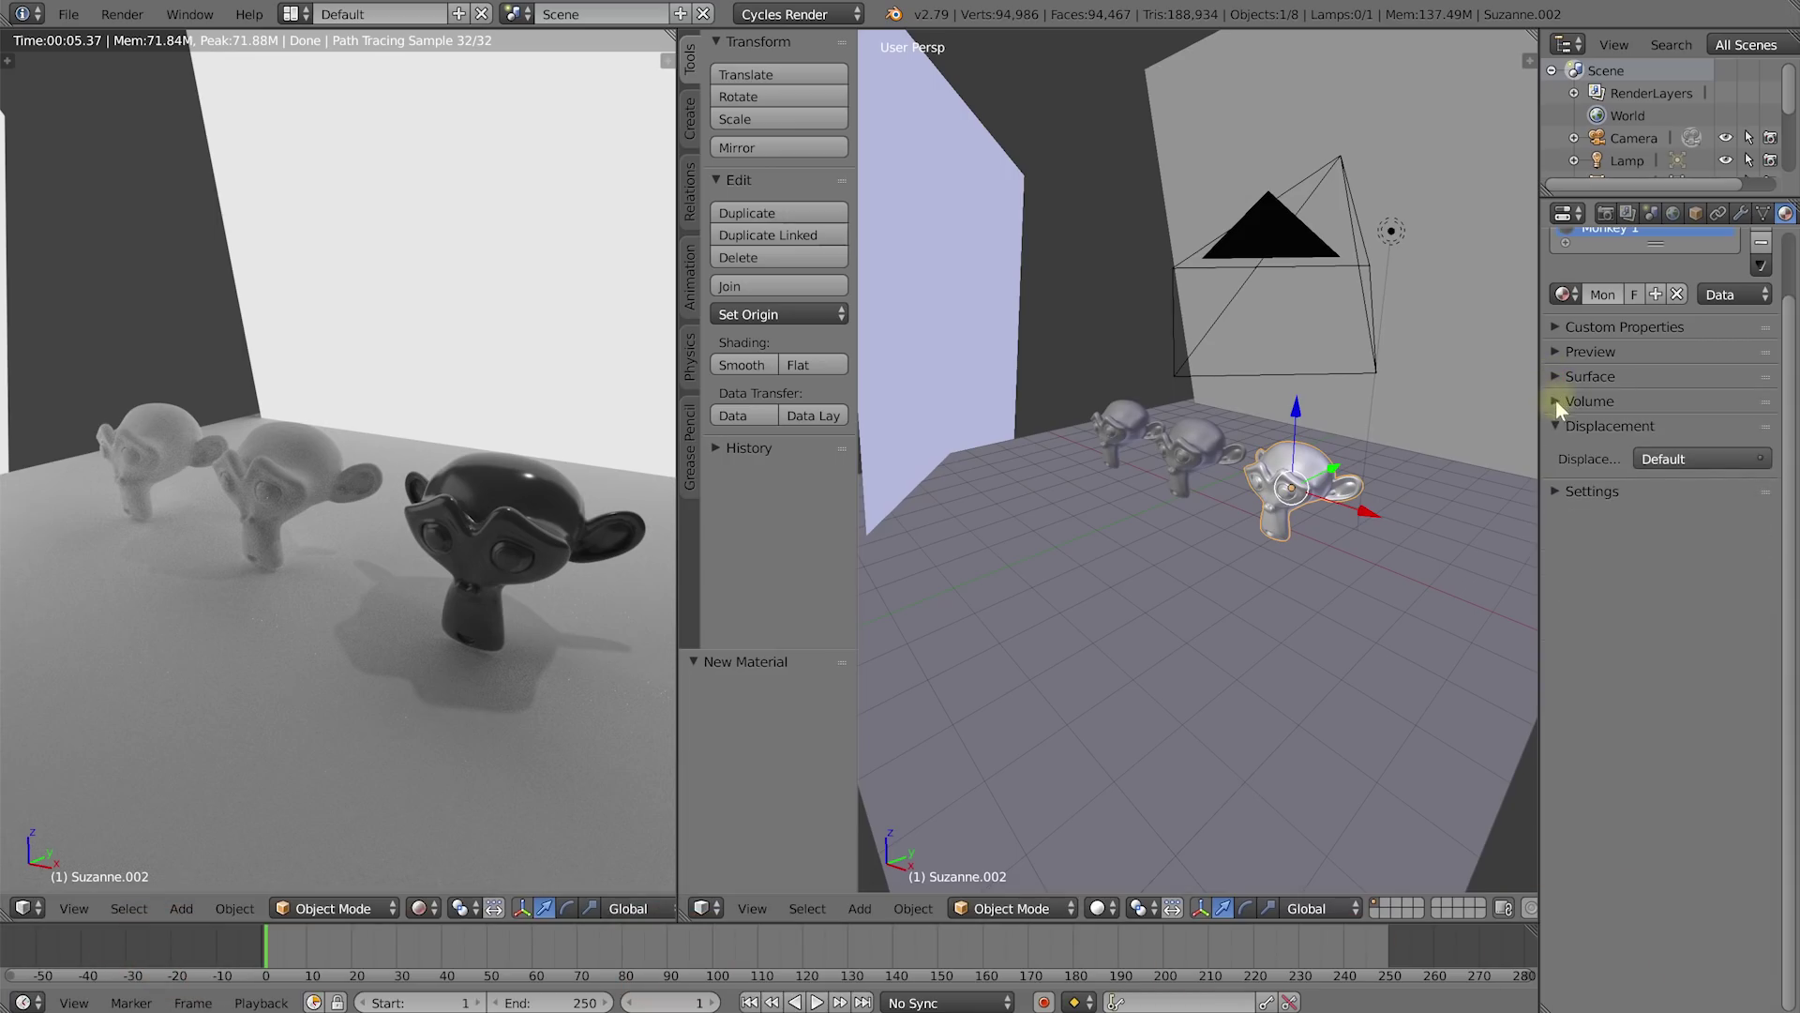
pyautogui.click(1555, 401)
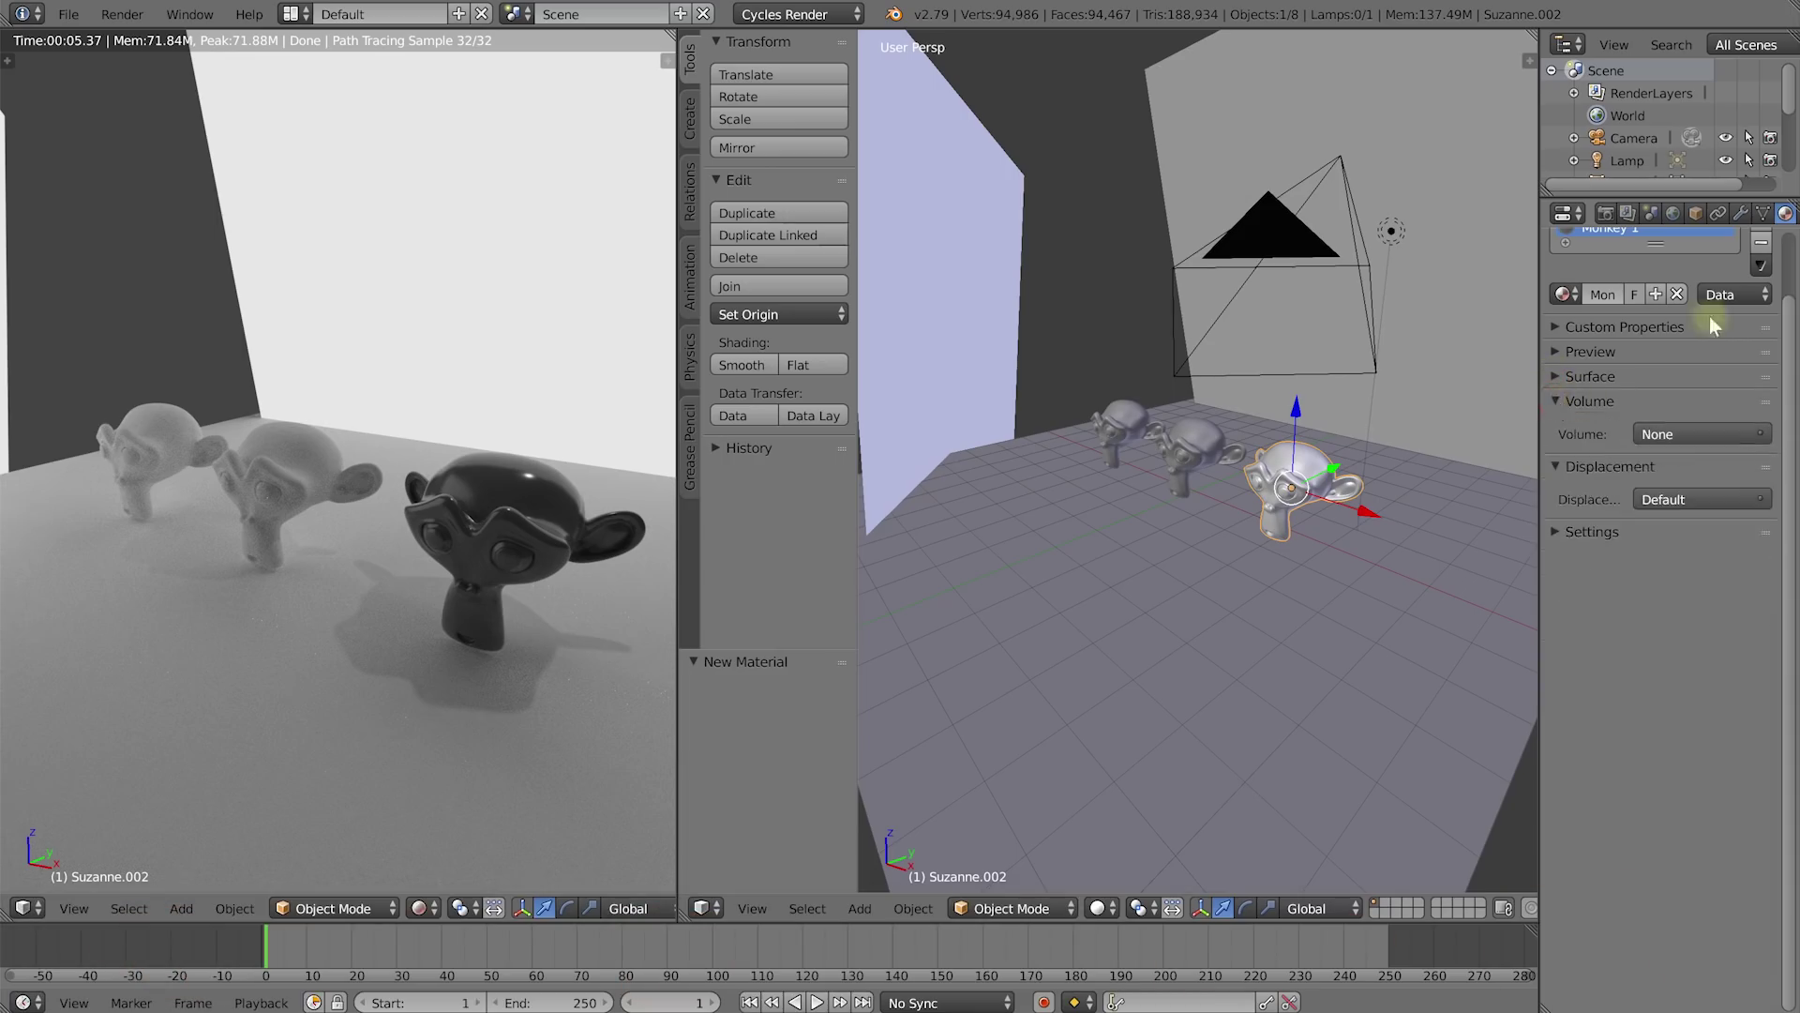
pyautogui.click(1555, 375)
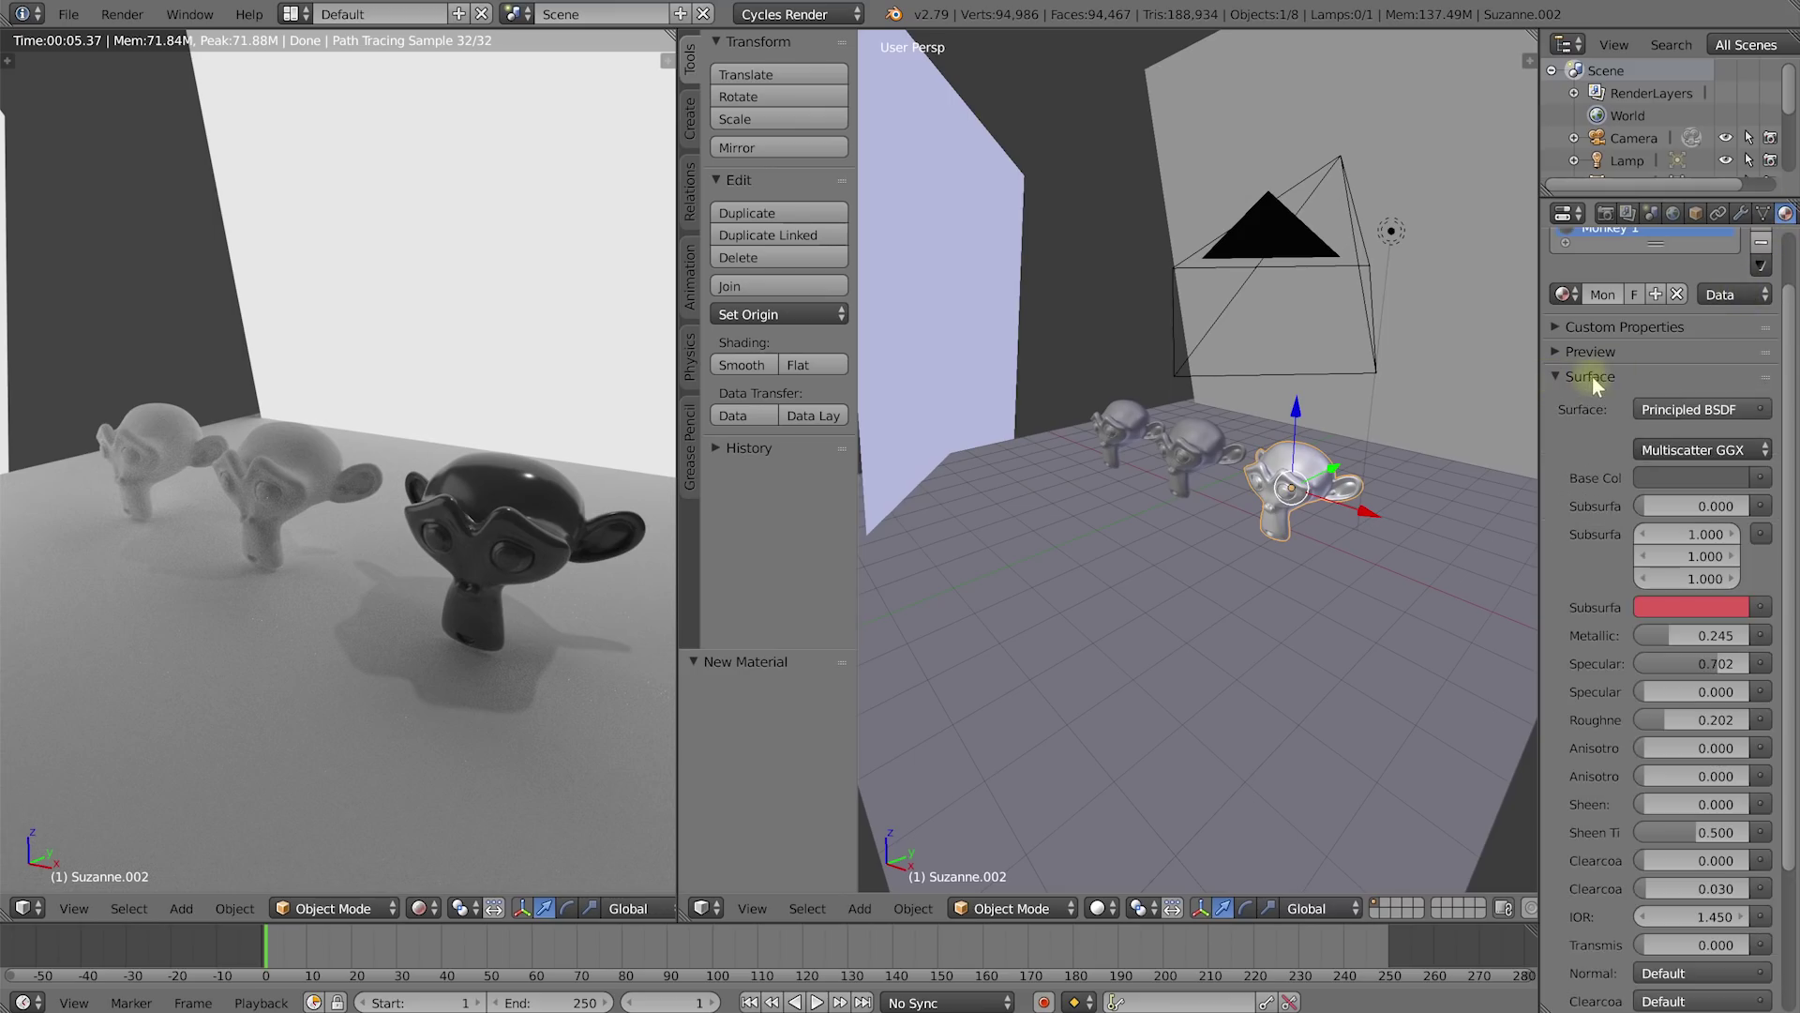
pyautogui.click(1723, 411)
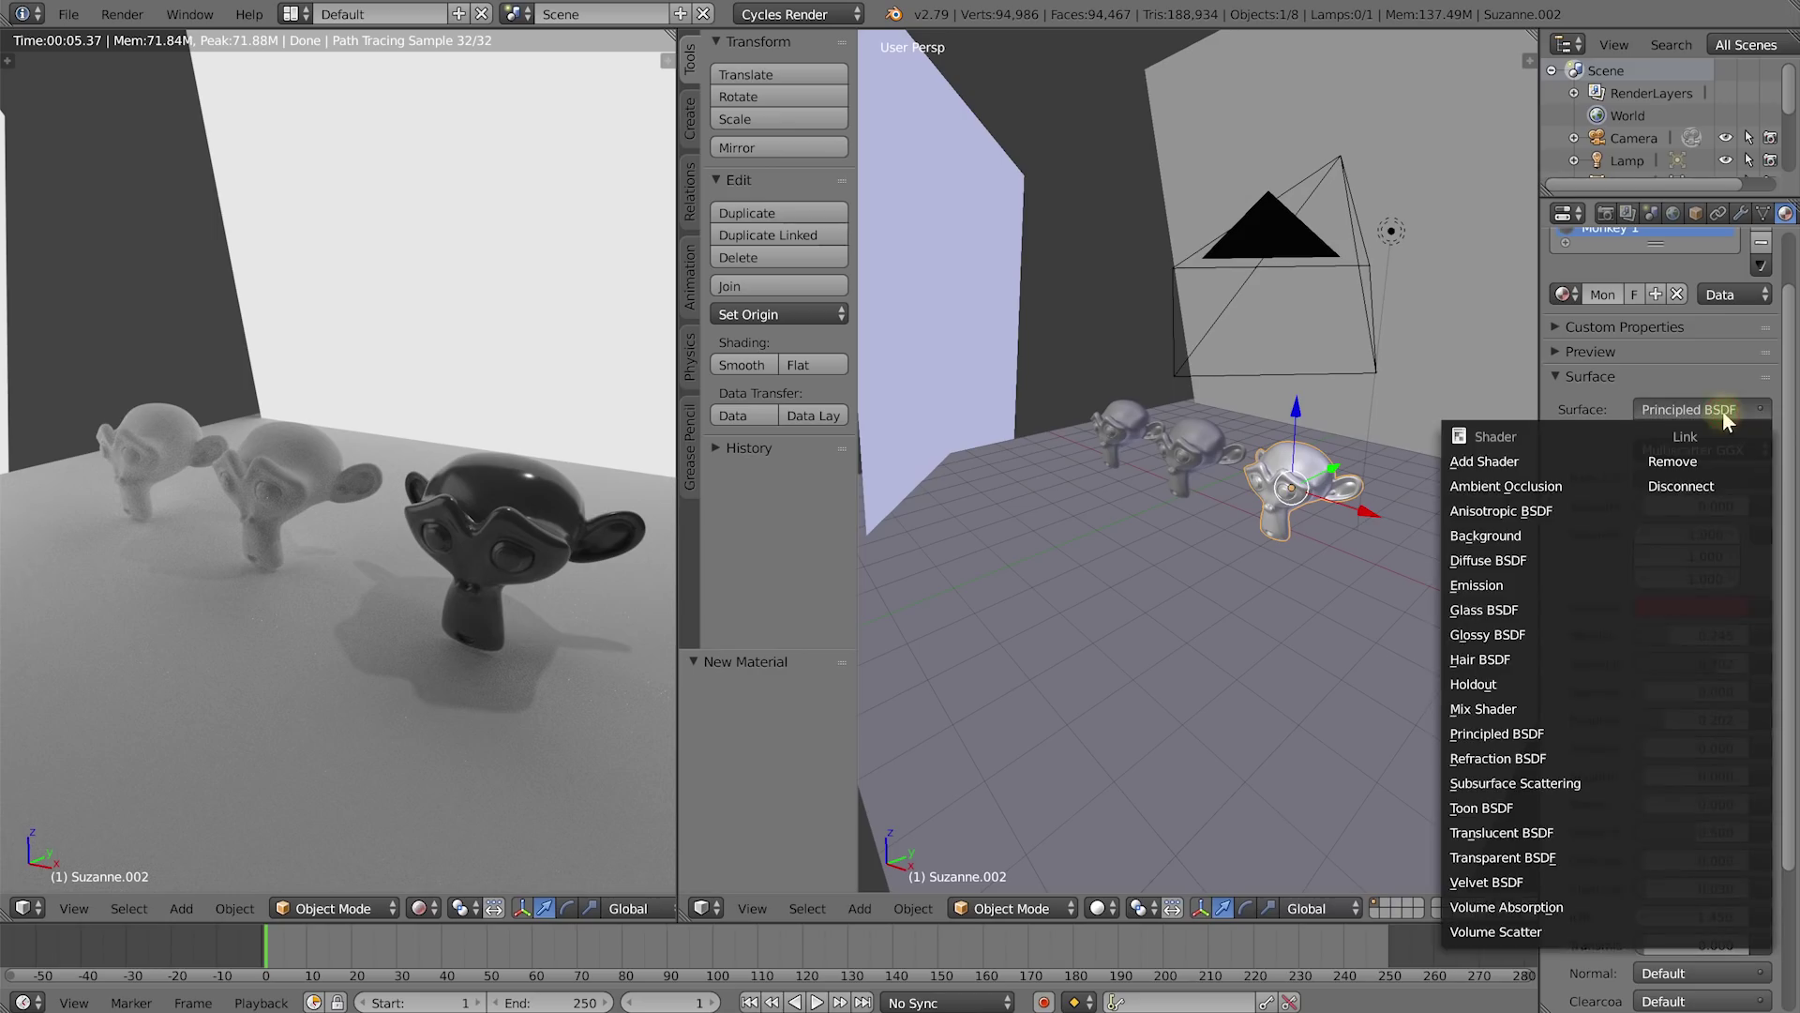
pyautogui.click(1719, 463)
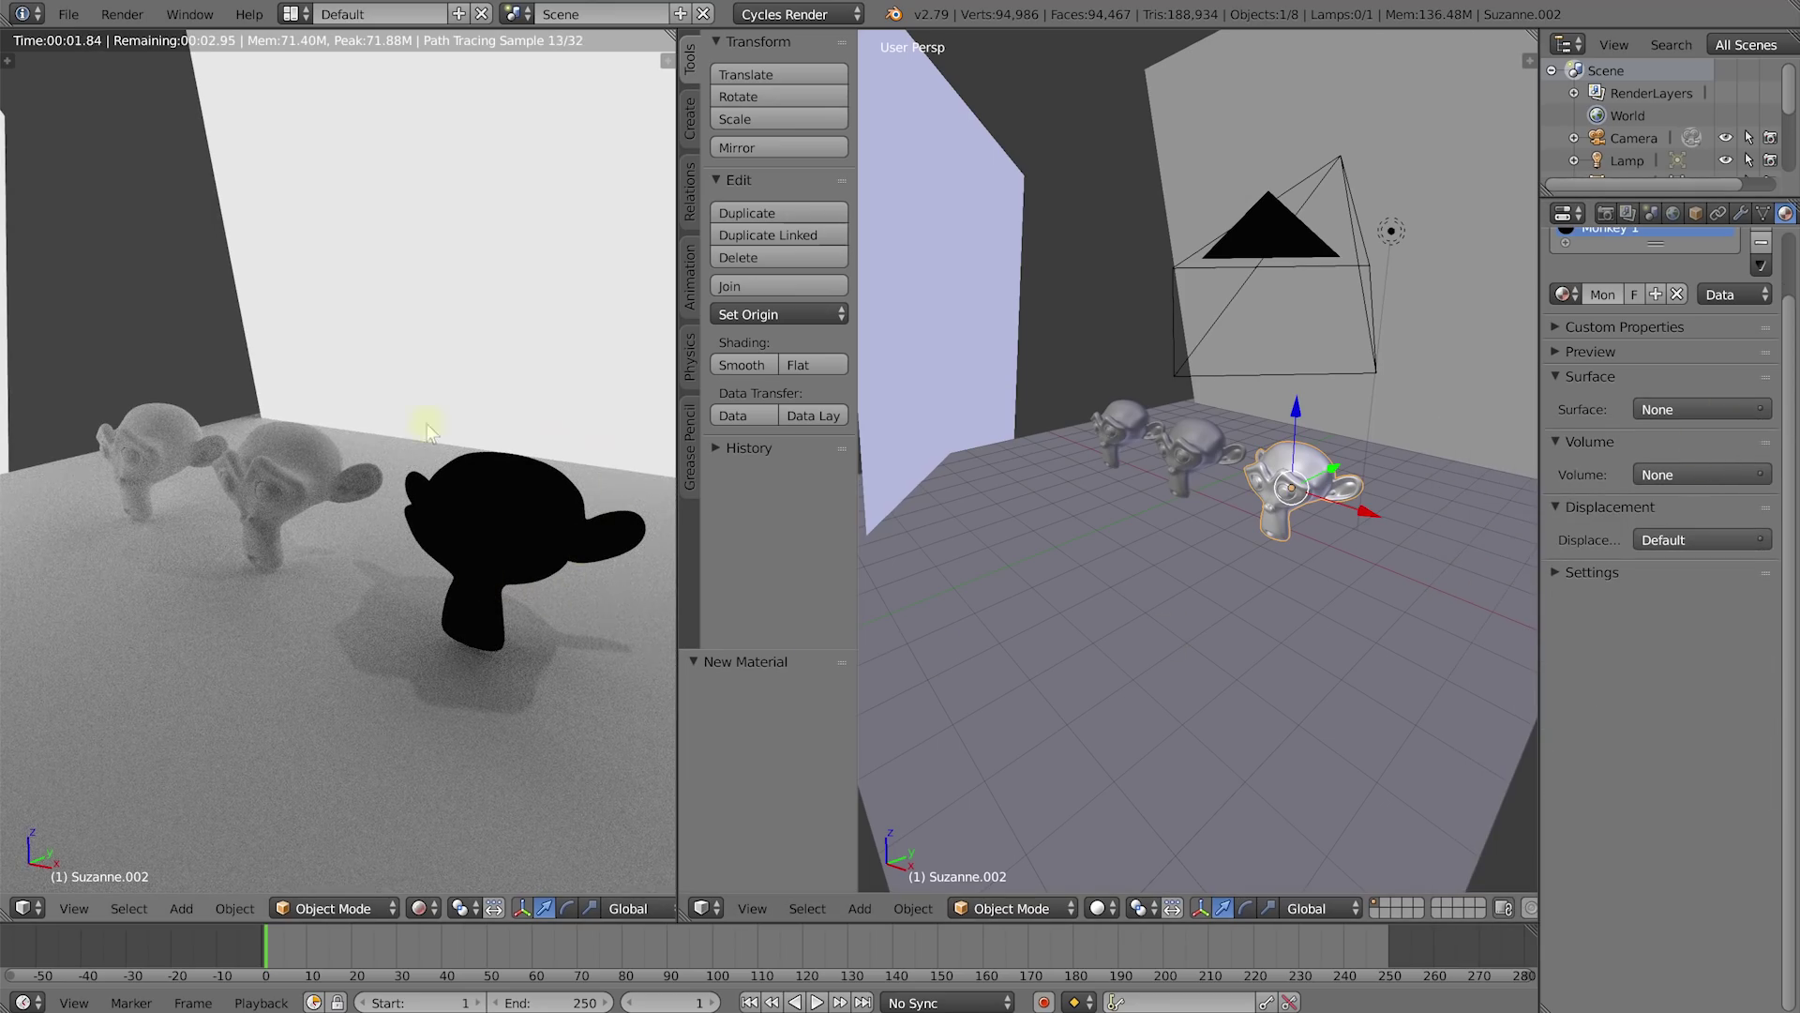
pyautogui.moveTo(406, 562); pyautogui.dragTo(386, 554, button='middle')
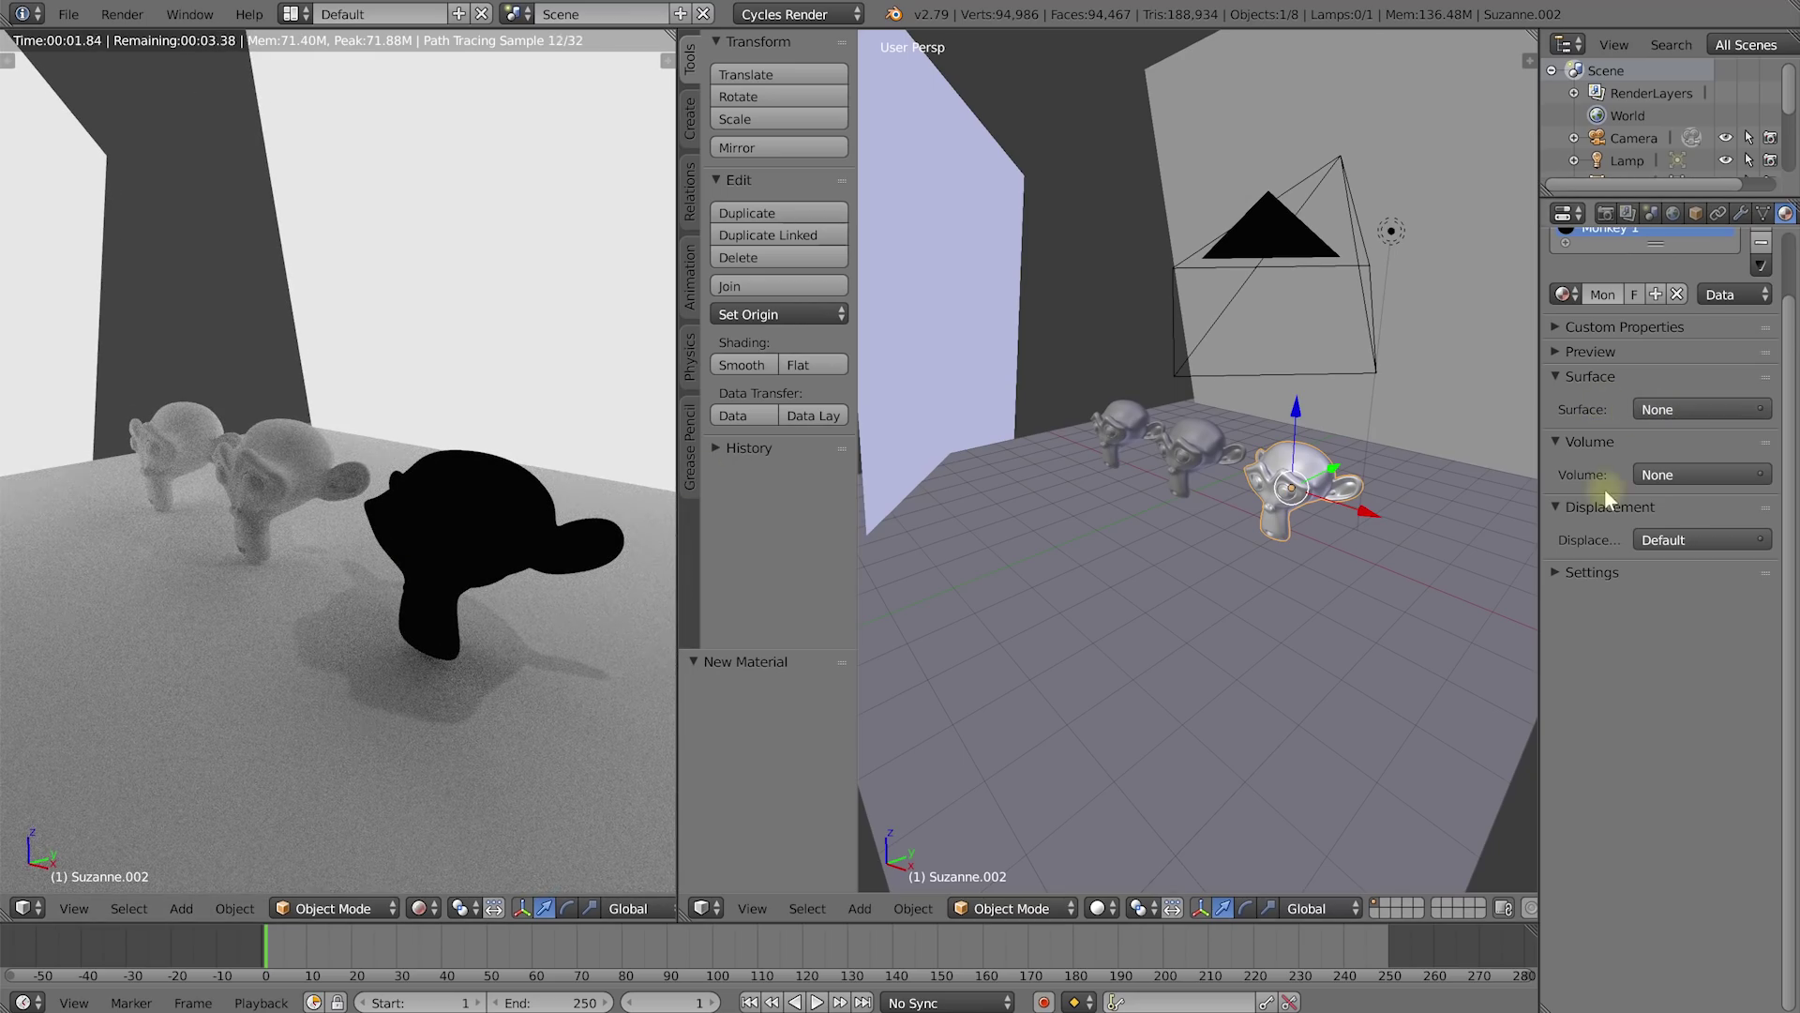
pyautogui.moveTo(436, 616); pyautogui.dragTo(520, 613, button='middle')
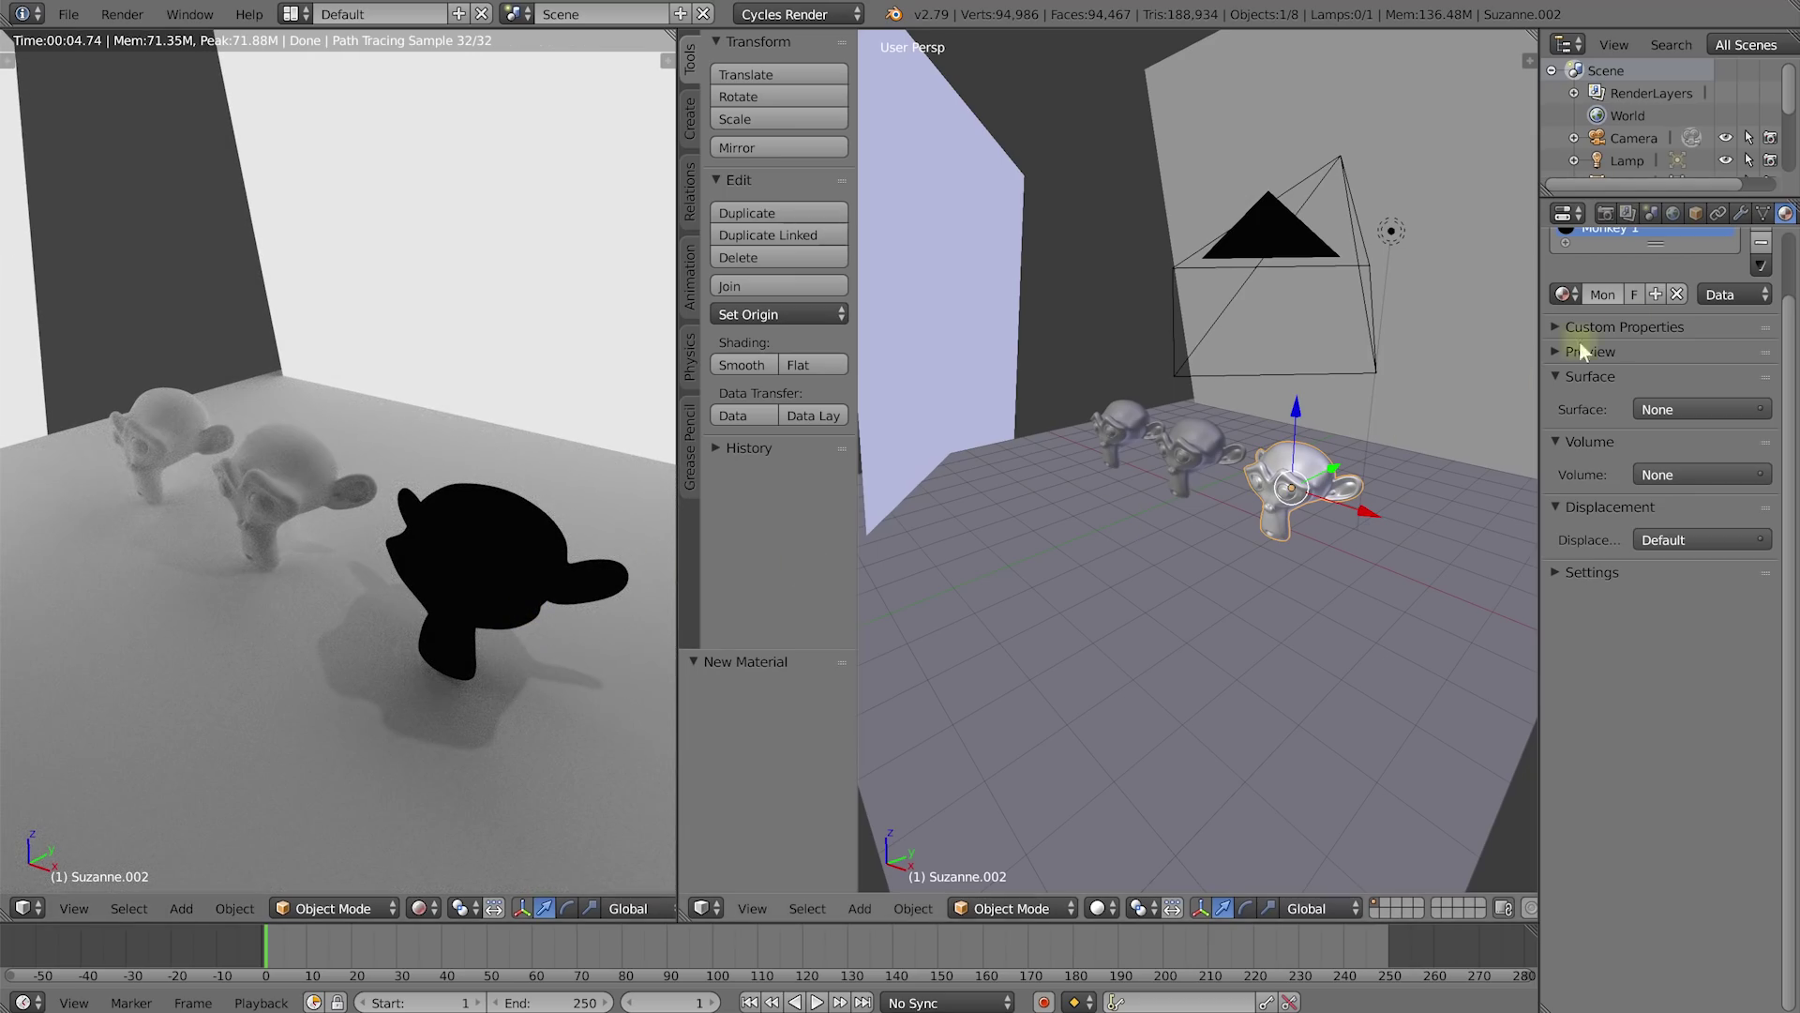
# Step: Try Glass BSDF as the volume shader of the nearest monkey head's Monkey 1 material
pyautogui.rightClick(1302, 472)
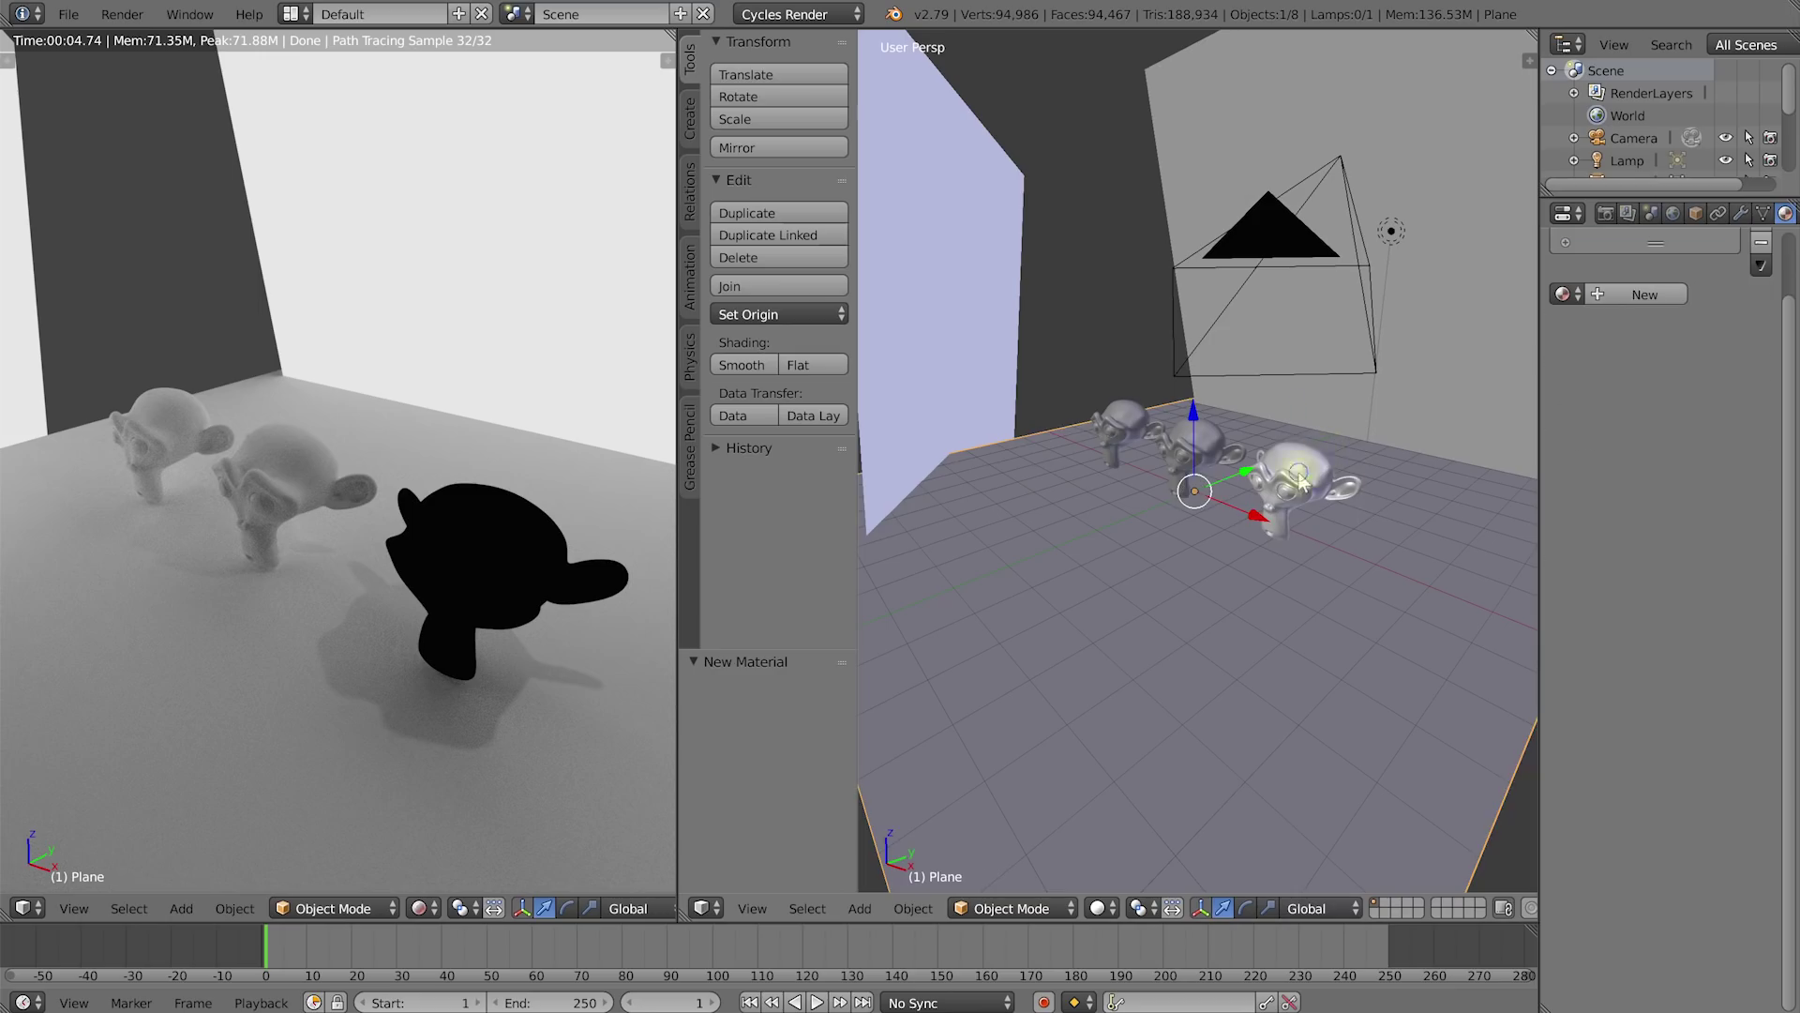
pyautogui.rightClick(1301, 472)
pyautogui.click(1614, 250)
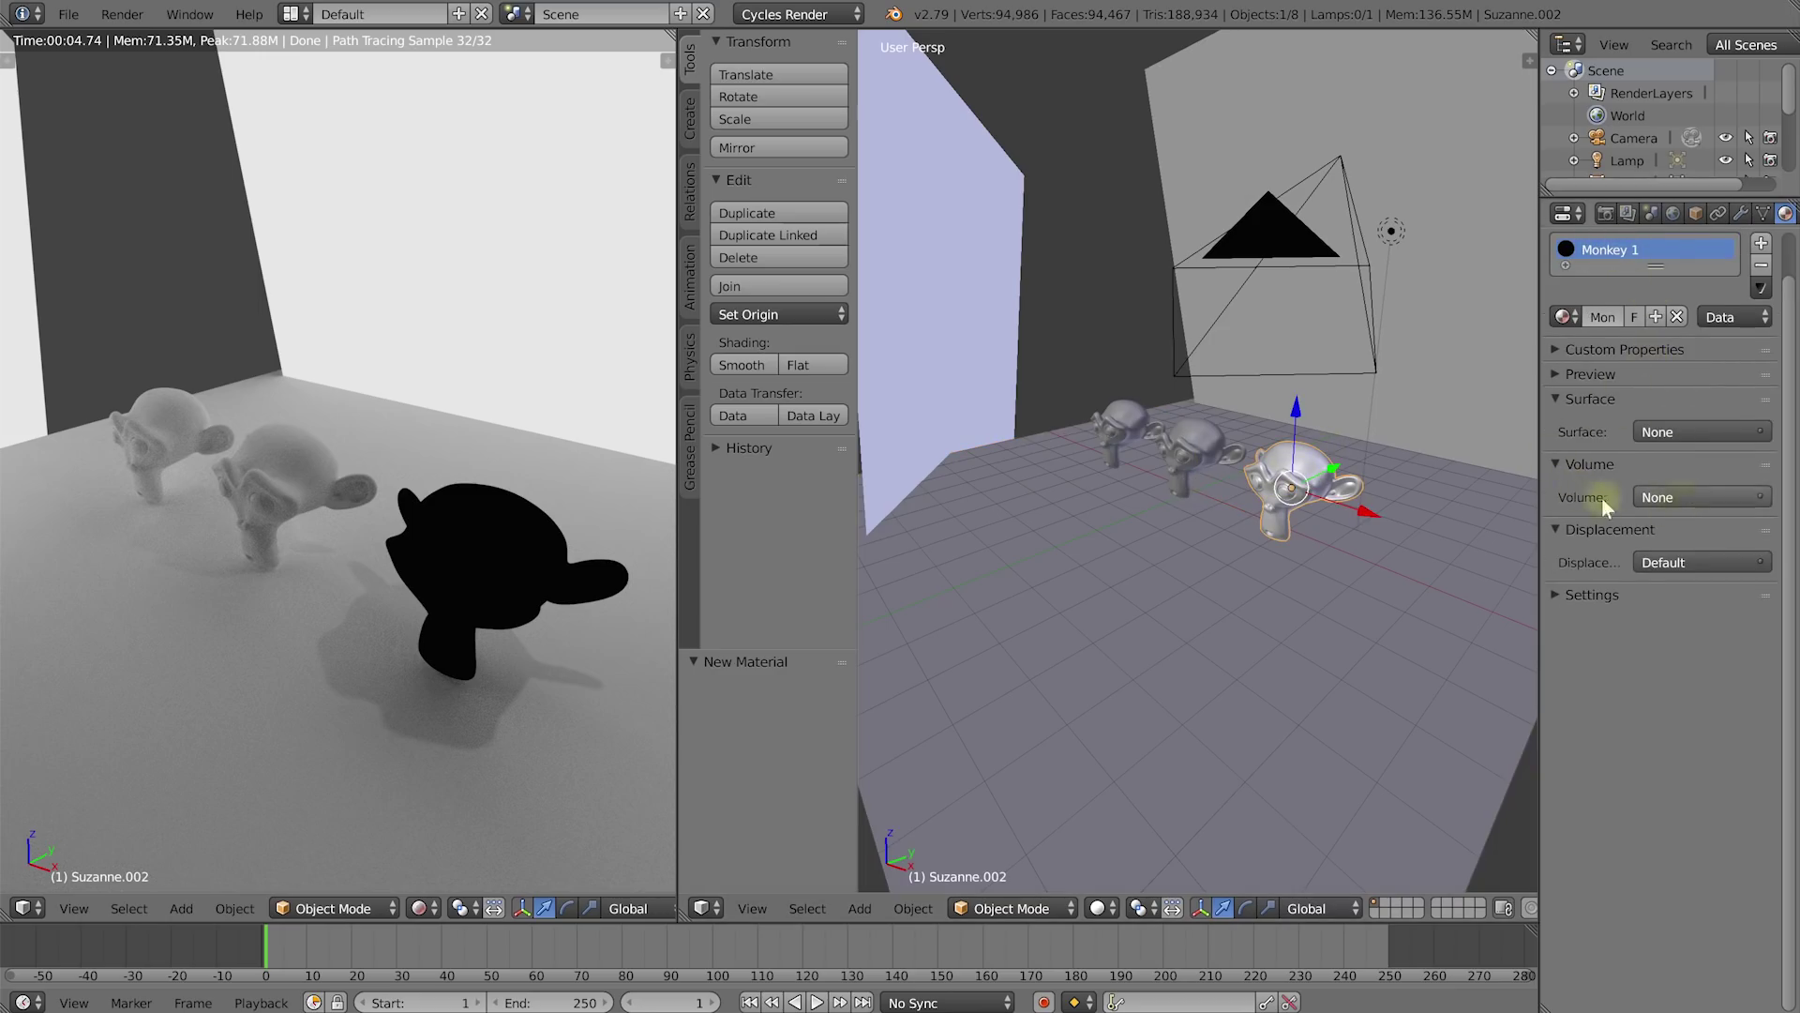
pyautogui.click(1710, 495)
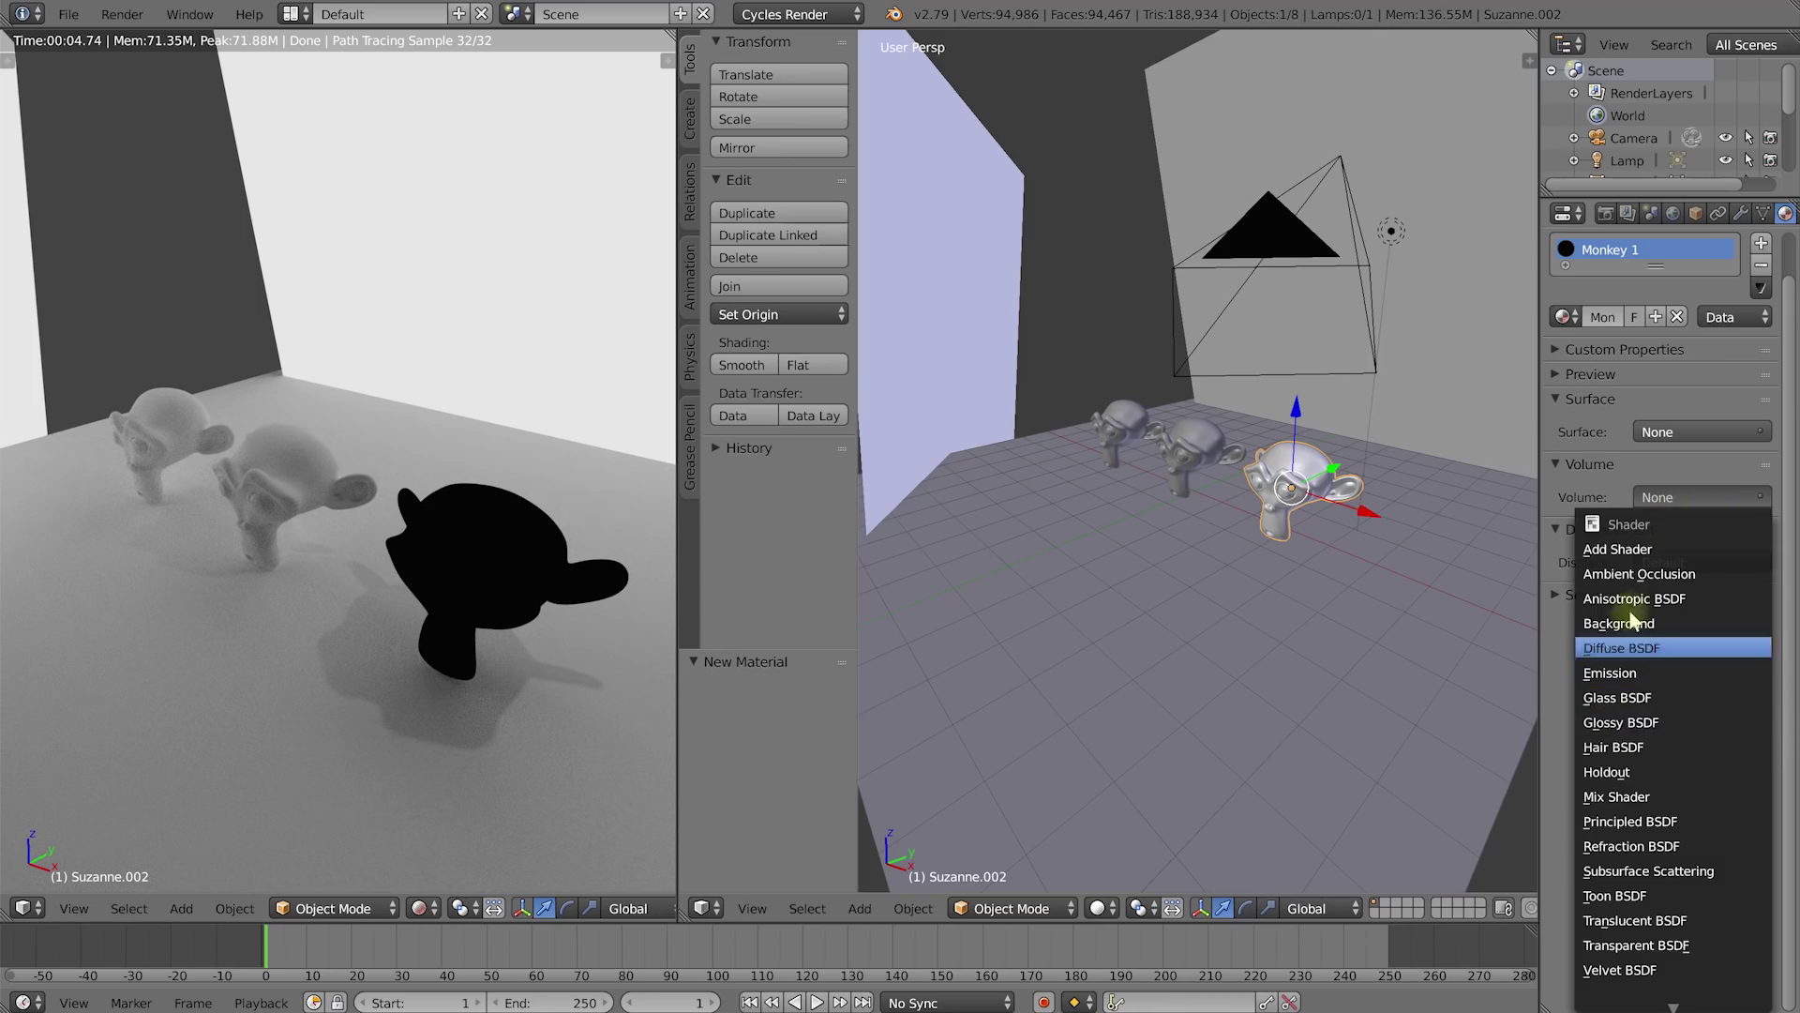
pyautogui.click(1635, 699)
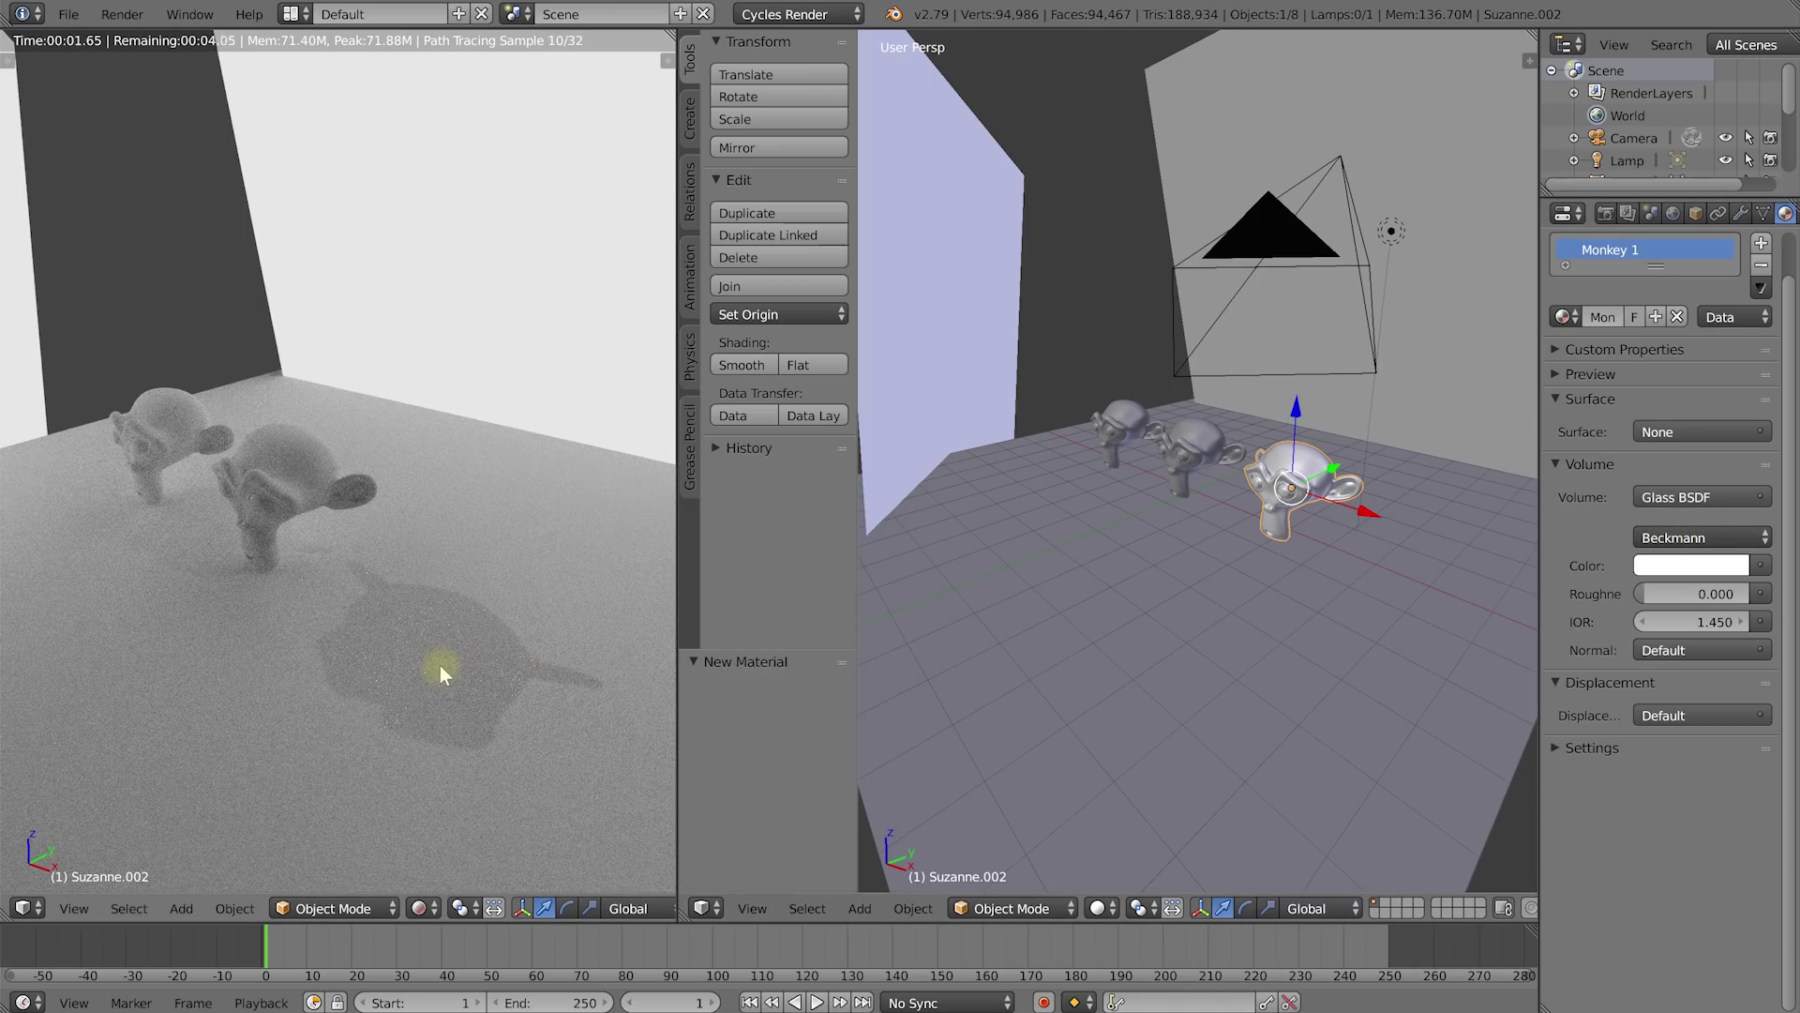
# Step: Try Principled BSDF as the Monkey 1 material's volume shader and replace it with Volume Absorption
pyautogui.click(1678, 499)
pyautogui.click(1512, 823)
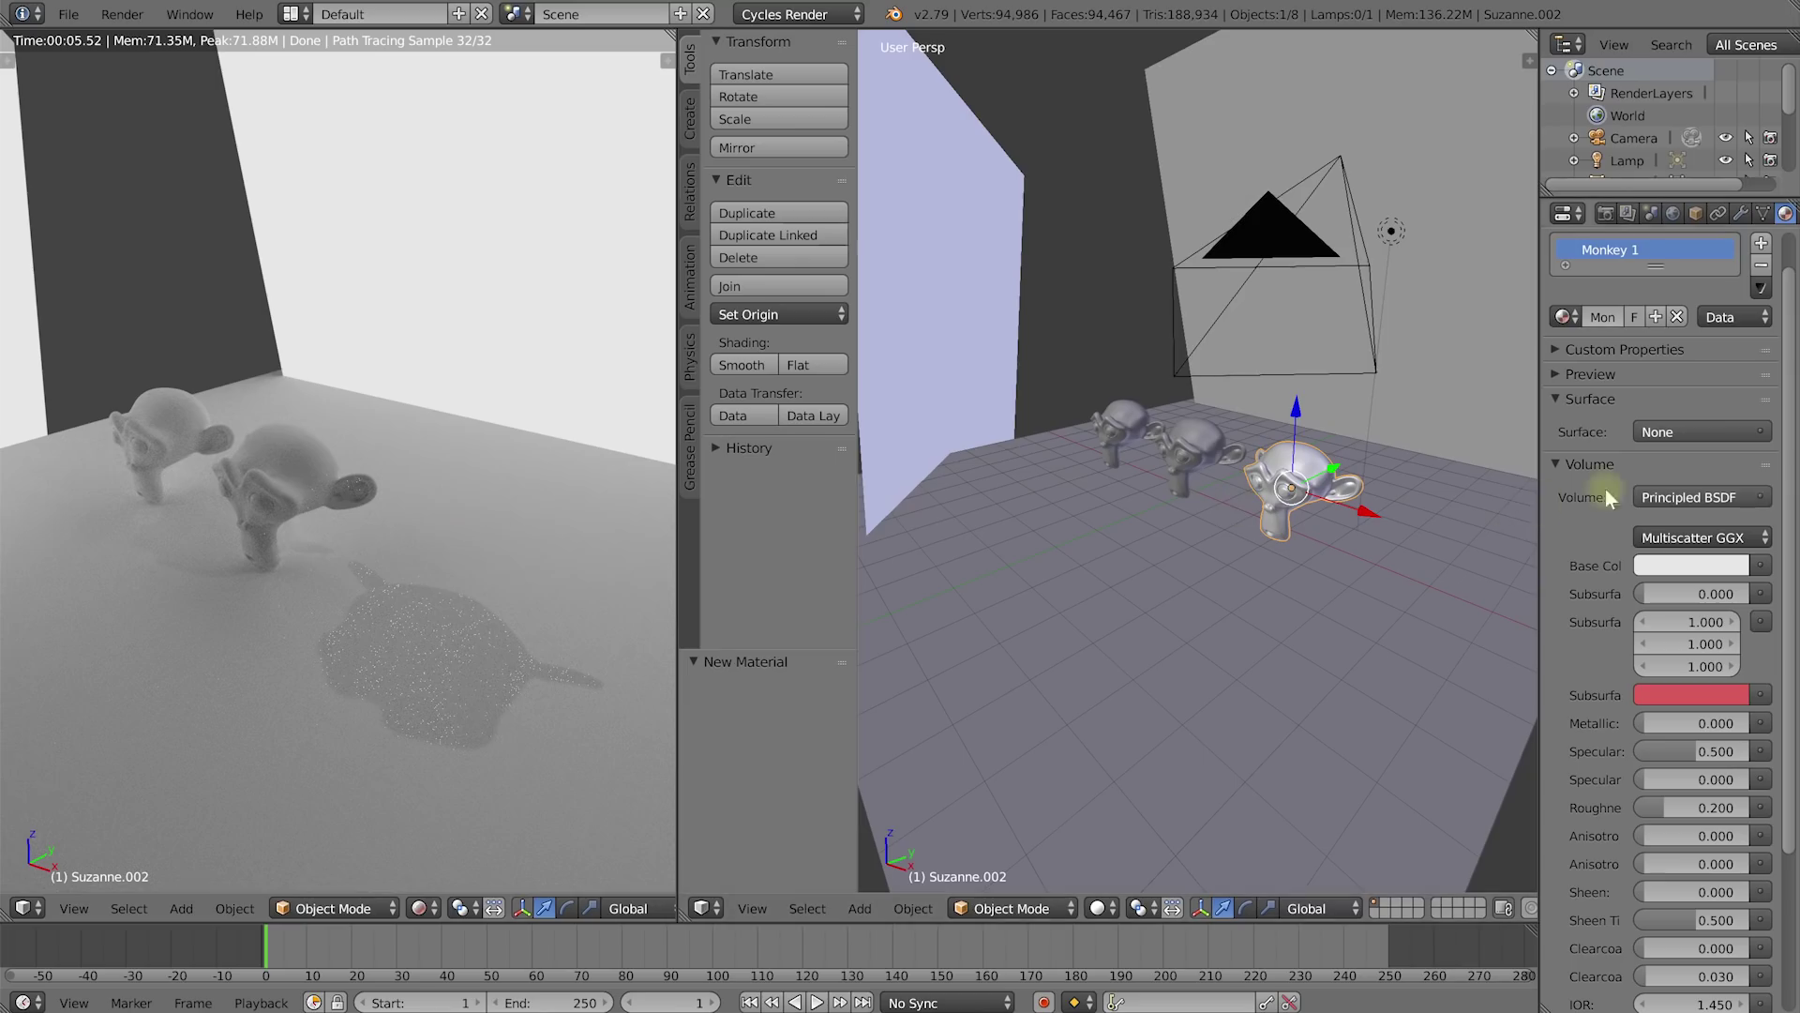
pyautogui.click(1709, 501)
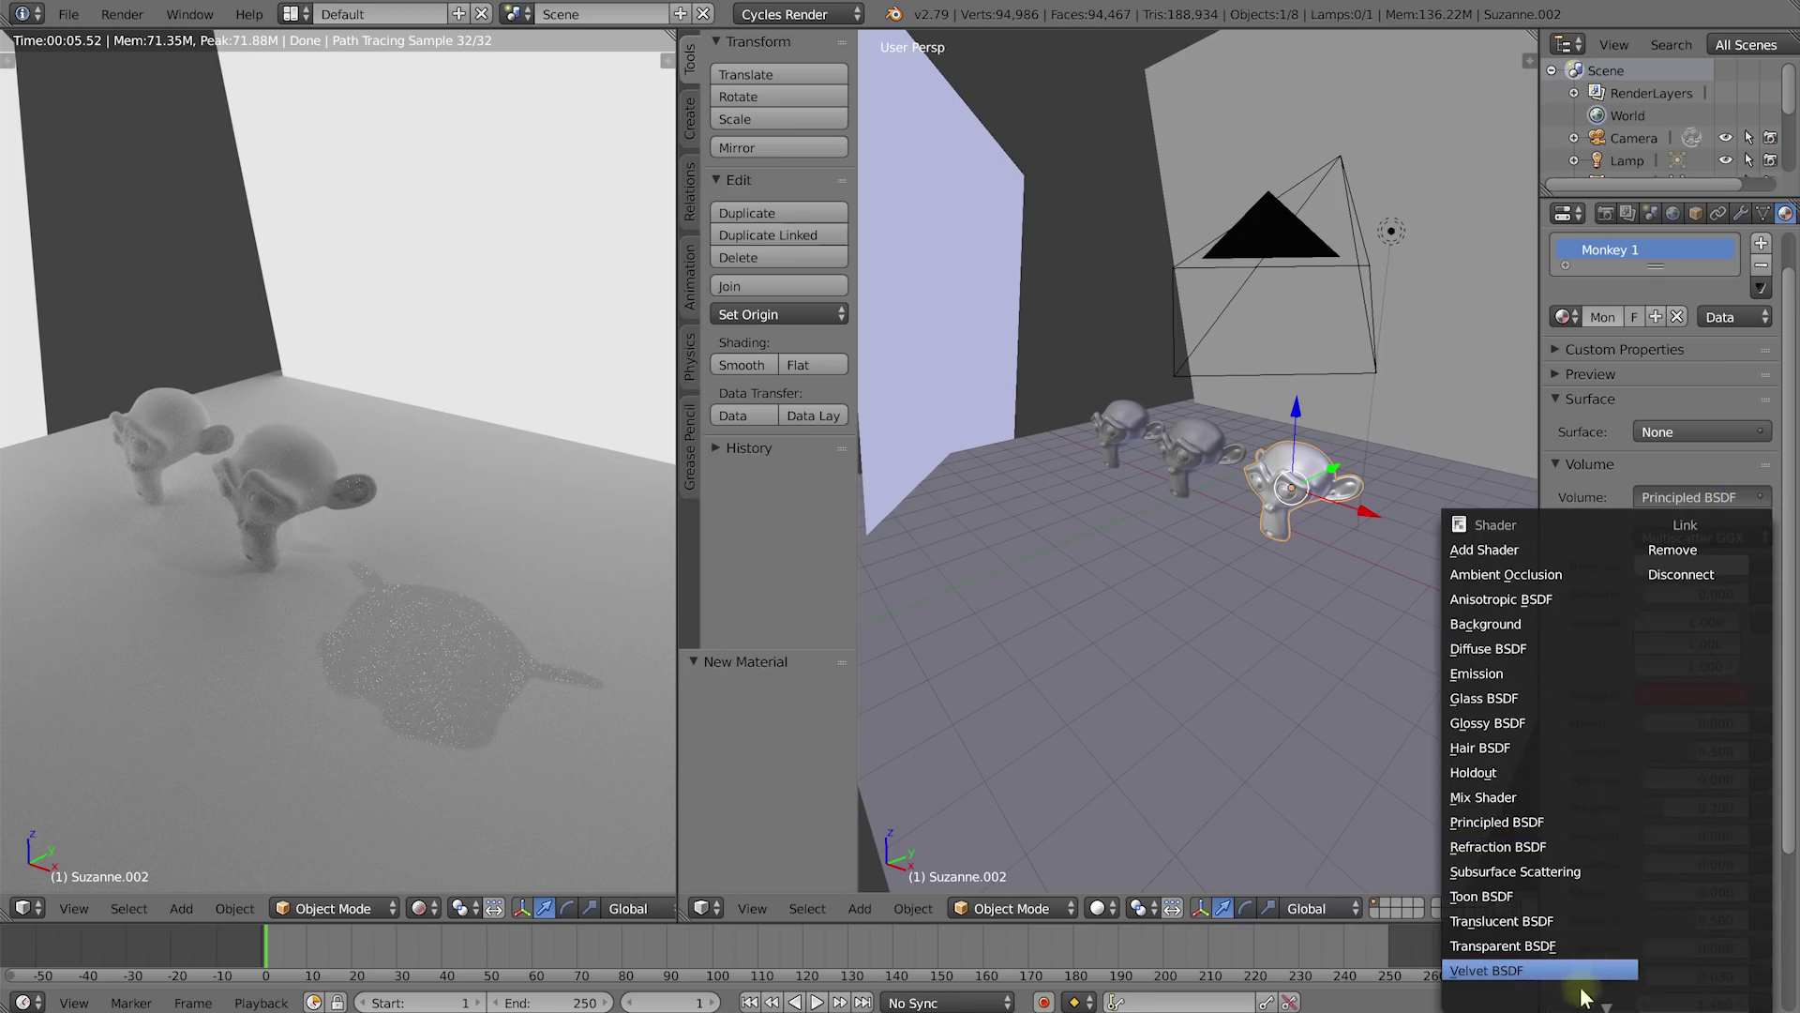
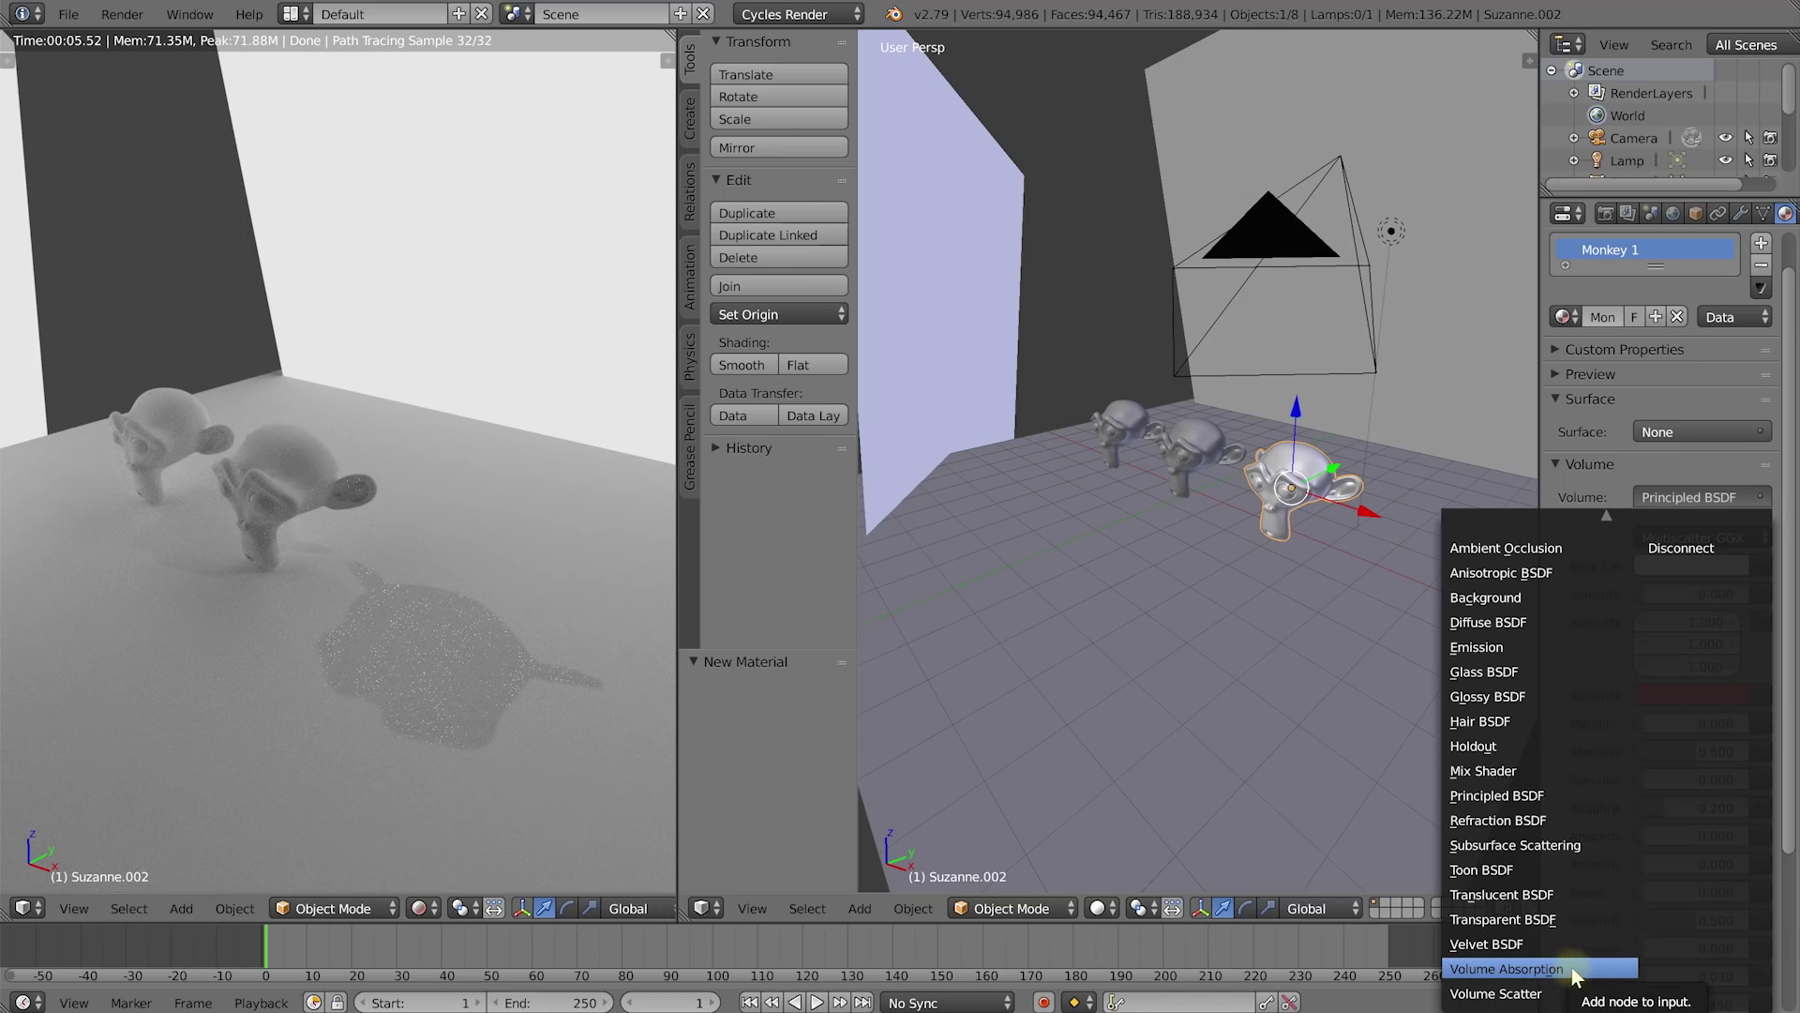
pyautogui.click(1573, 971)
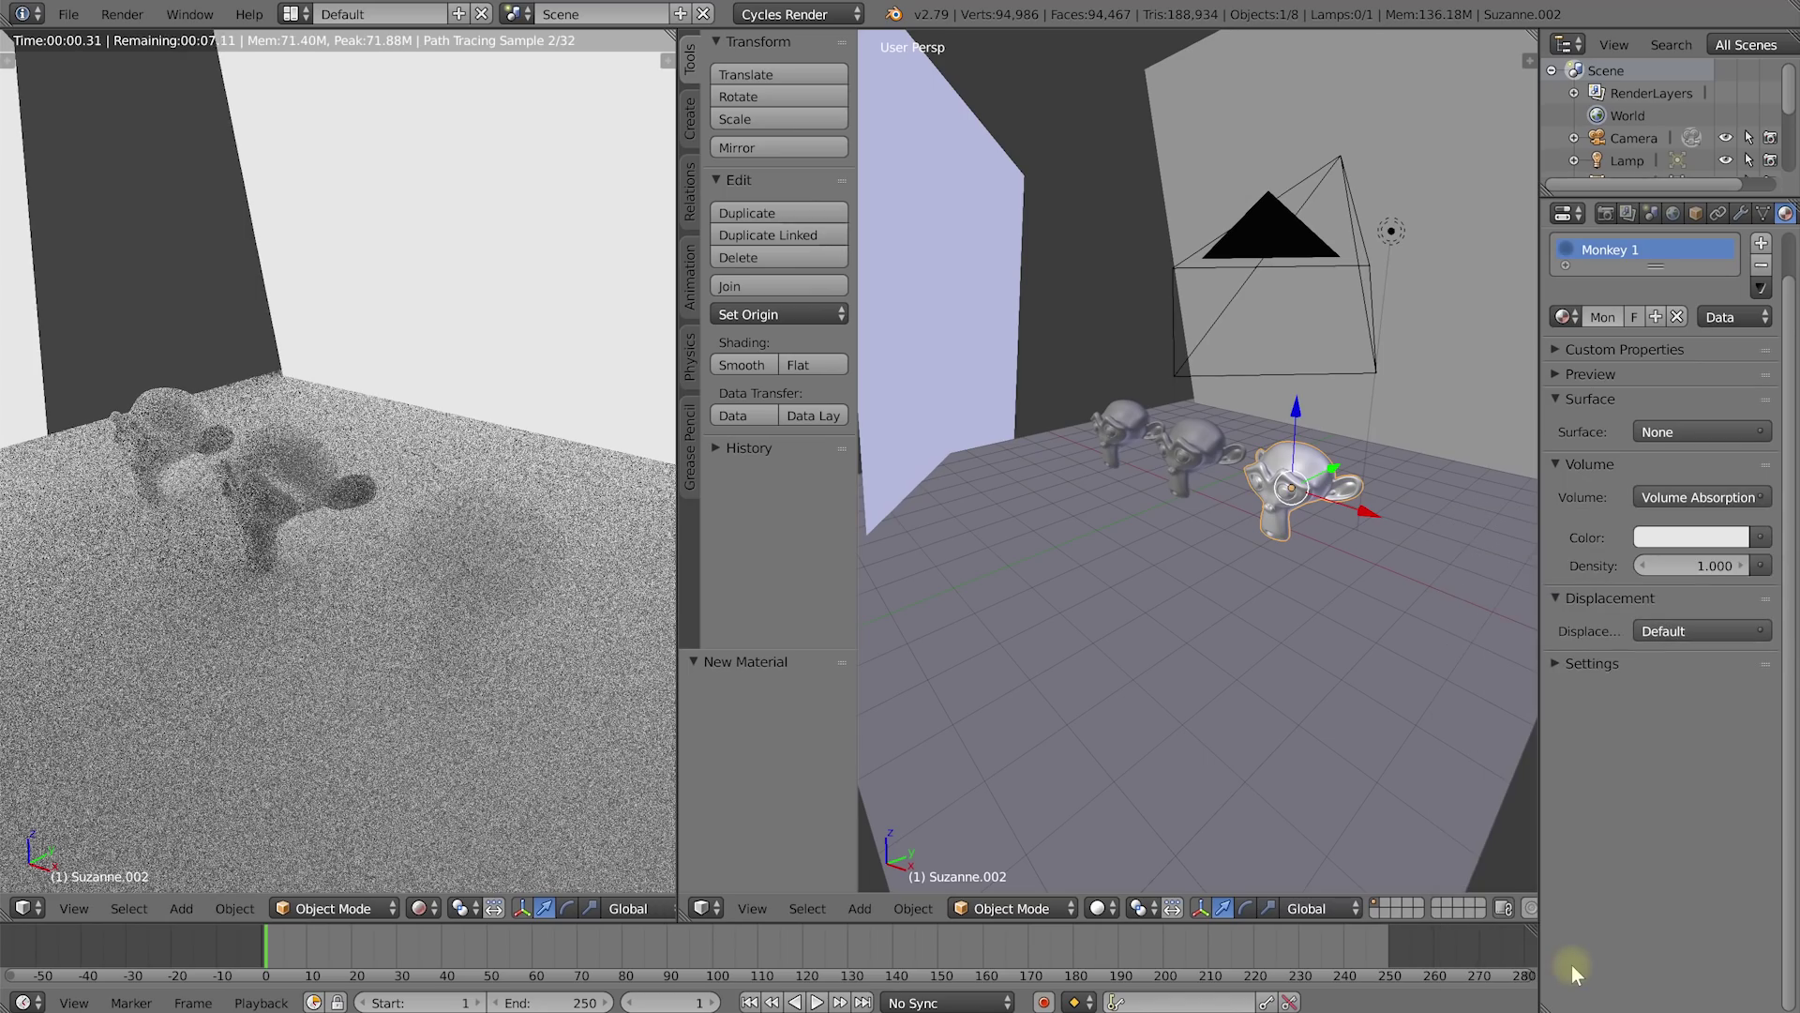
# Step: Try a density of 5 for Monkey 1's Volume Absorption shader and inspect the nearest monkey head in the rendered preview
pyautogui.moveTo(558, 635); pyautogui.dragTo(432, 563, button='middle')
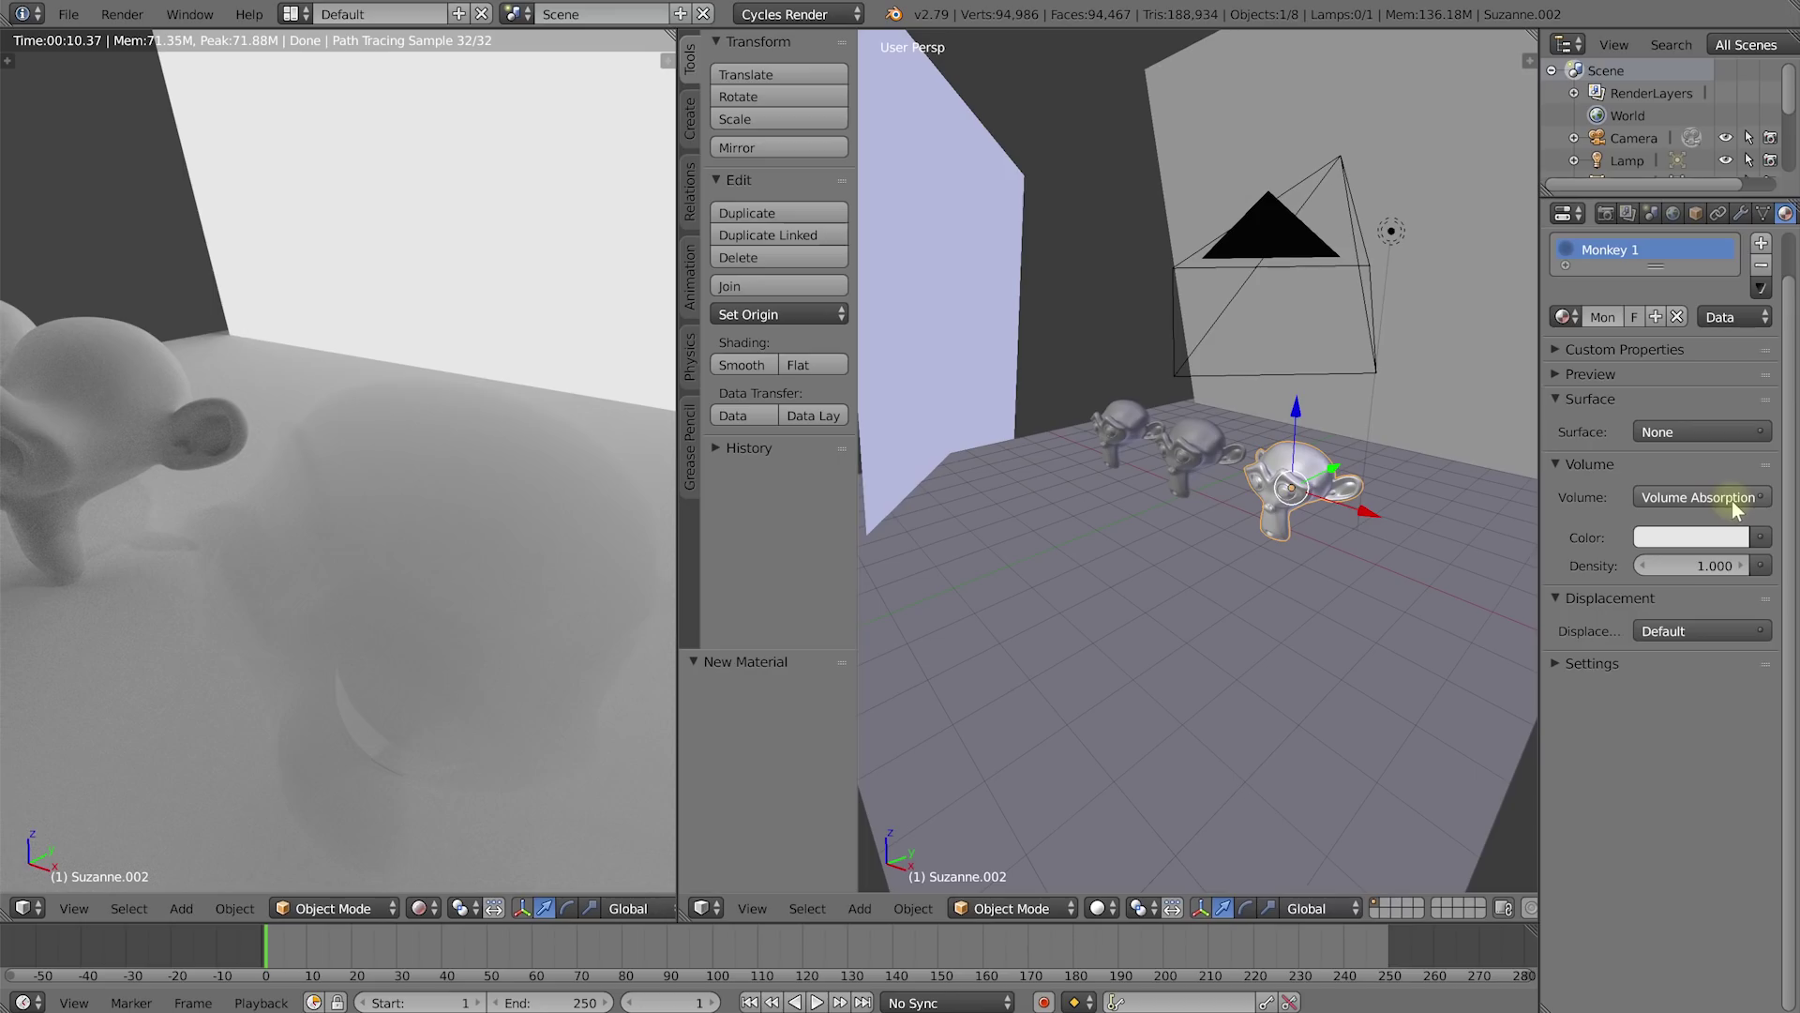
pyautogui.click(1683, 568)
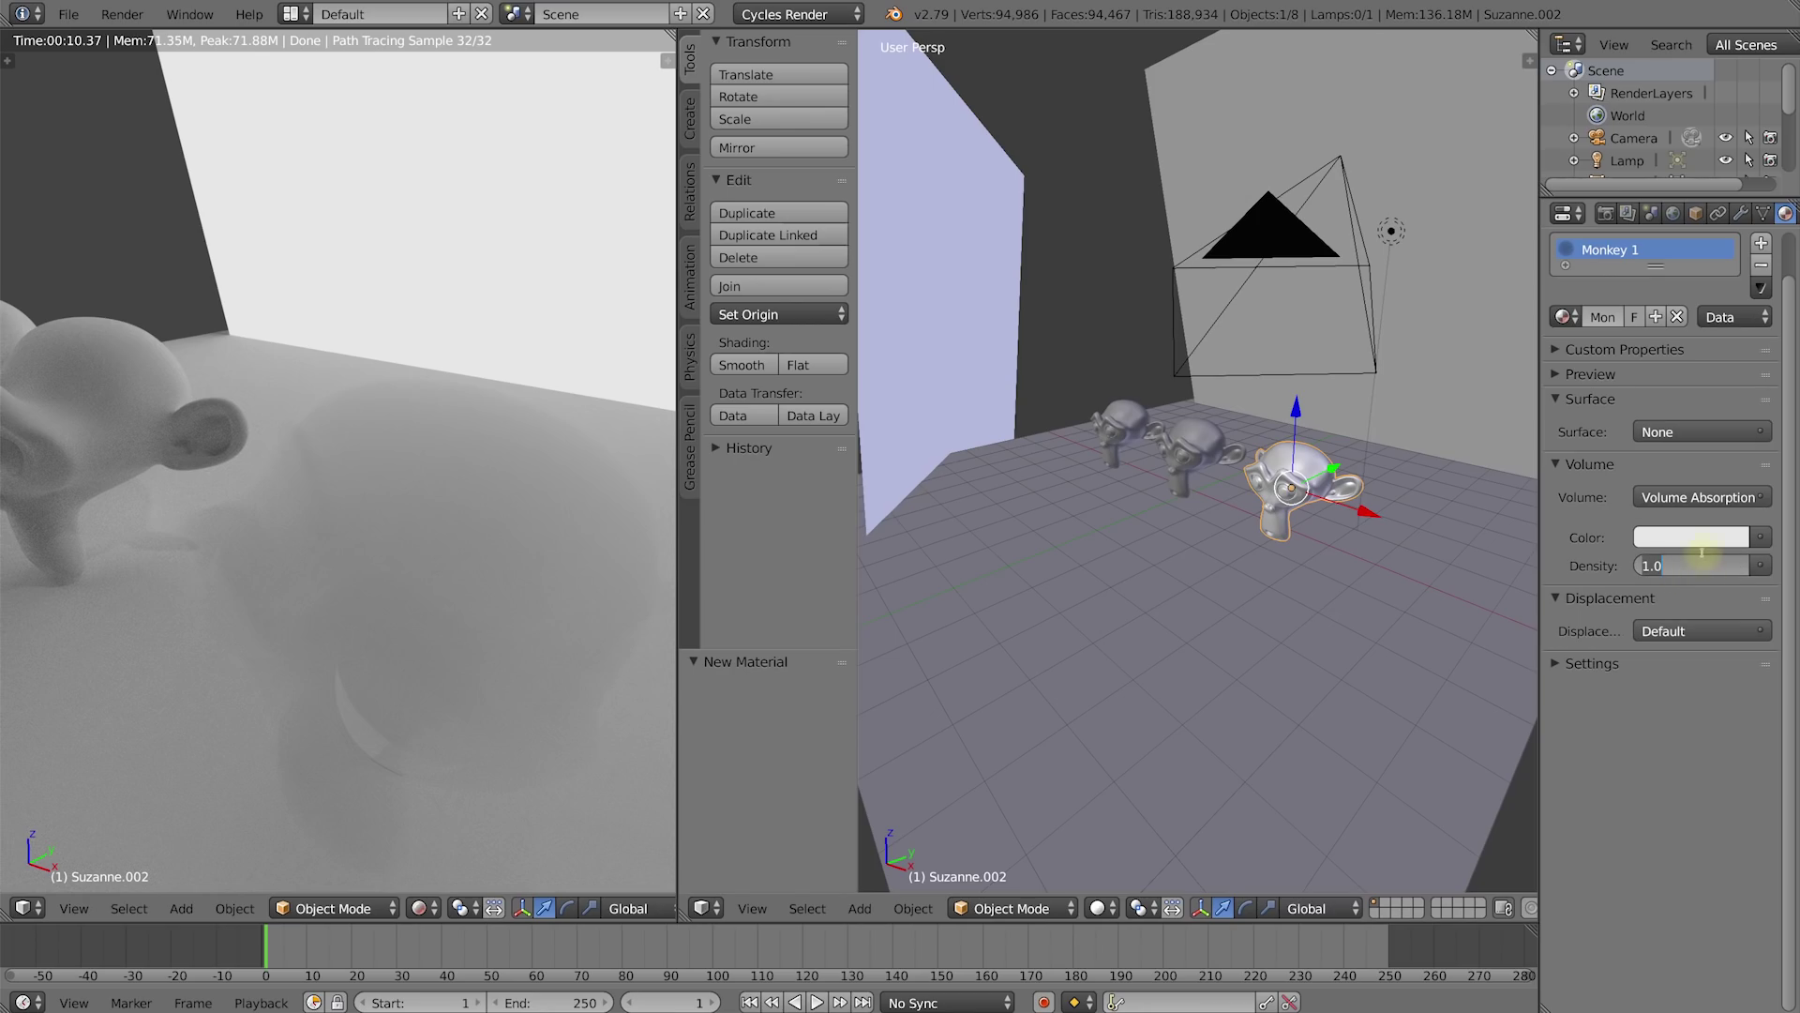
pyautogui.write('5')
pyautogui.press('Return')
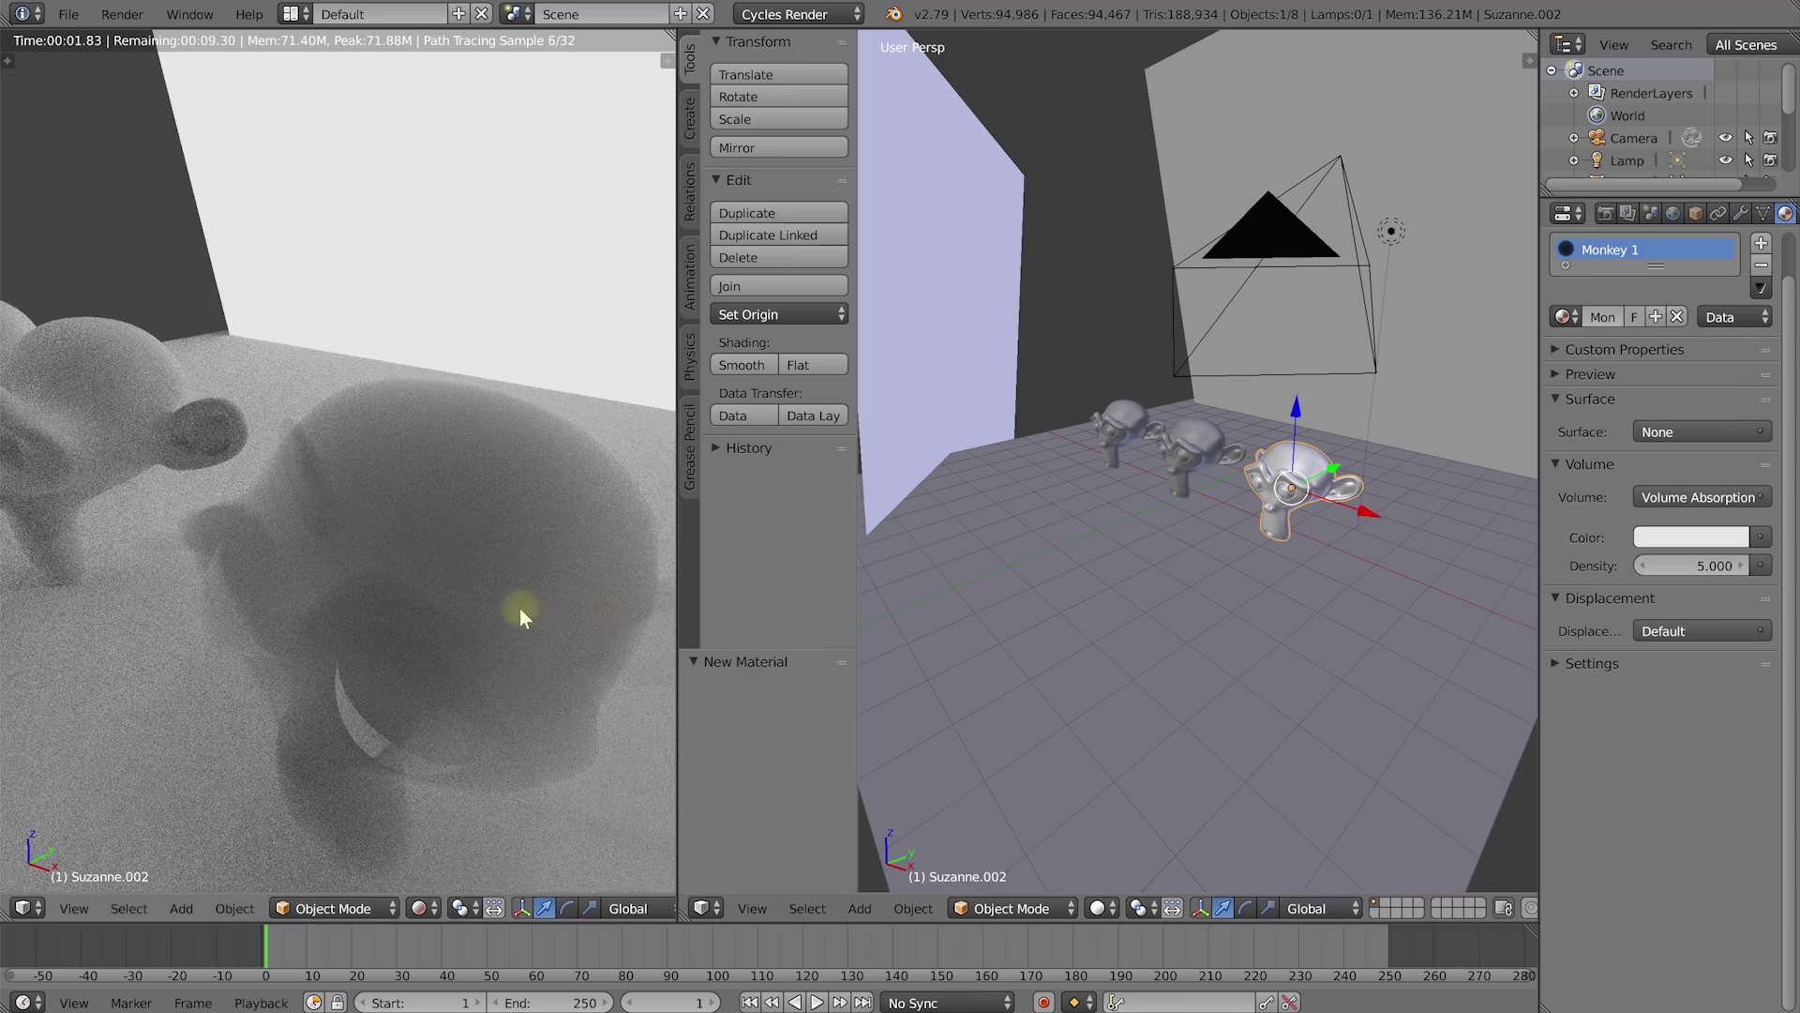
pyautogui.keyDown('shift'); pyautogui.moveTo(519, 608); pyautogui.dragTo(494, 576, button='middle'); pyautogui.keyUp('shift')
pyautogui.scroll(-3, 495, 576)
pyautogui.scroll(4, 431, 580)
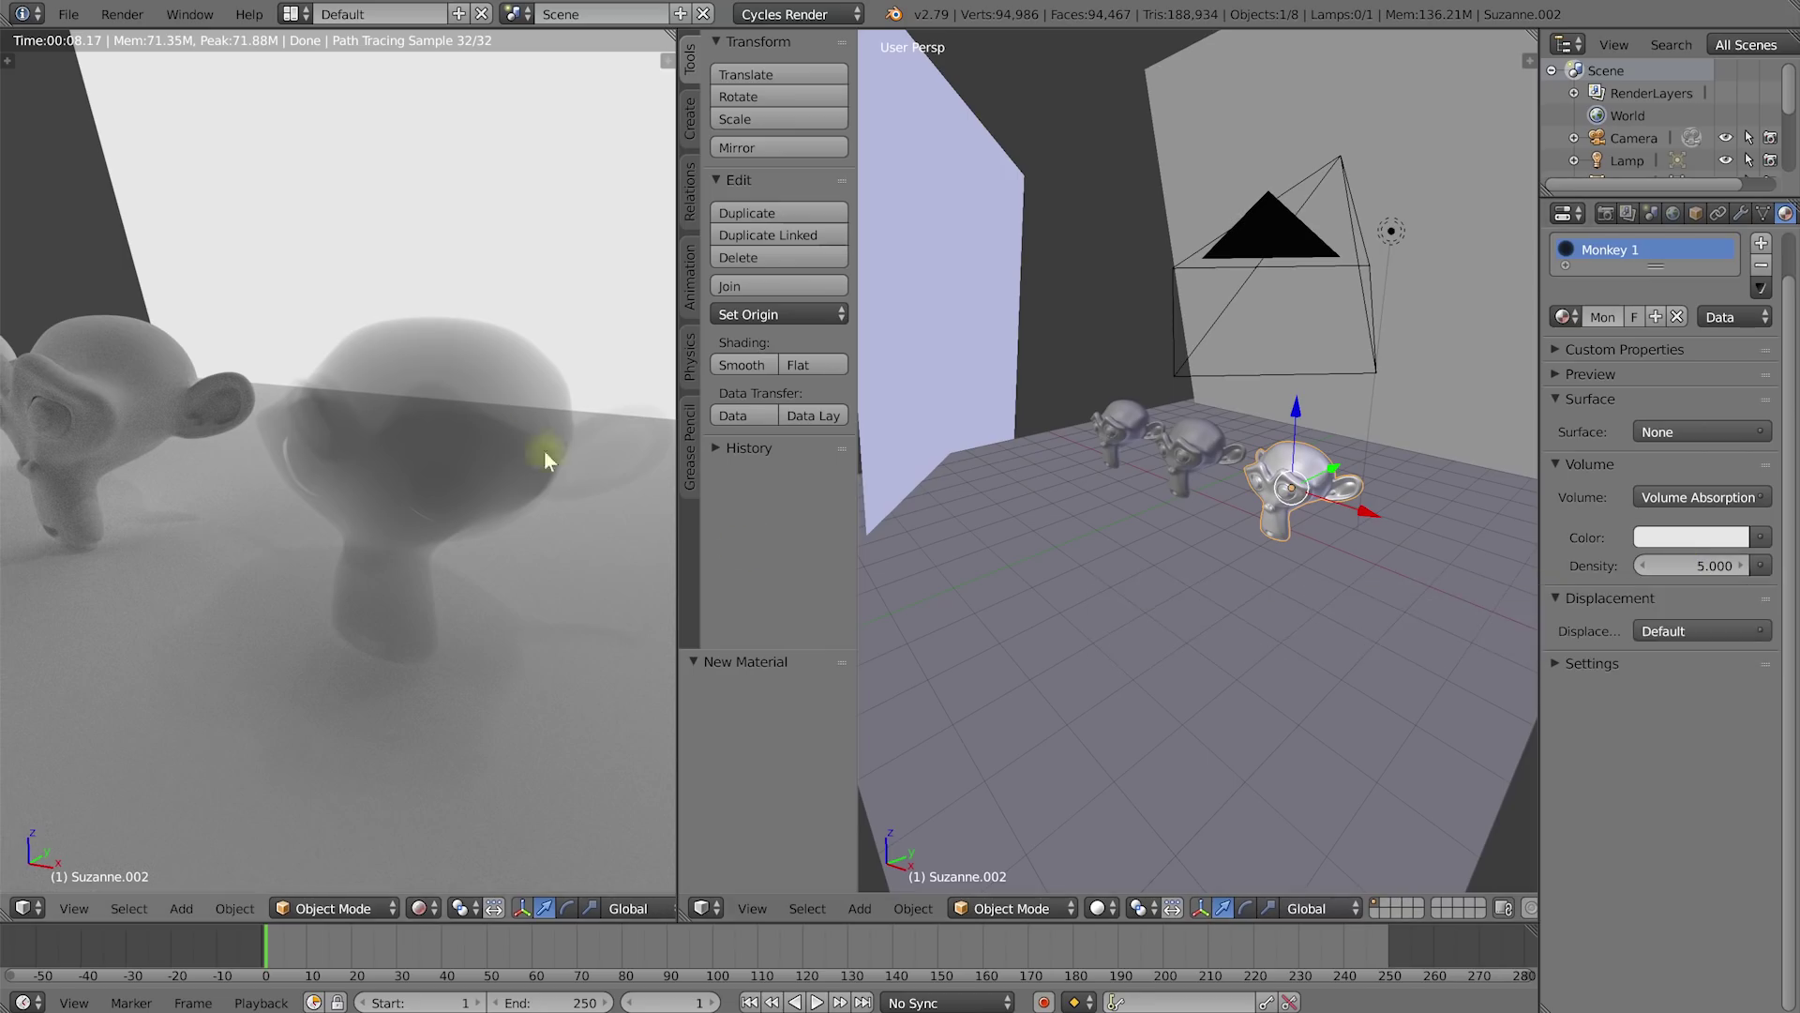
# Step: Try a density of 50 for Monkey 1's Volume Absorption shader and view the rendered head from another angle
pyautogui.click(1687, 573)
pyautogui.write('50')
pyautogui.press('Return')
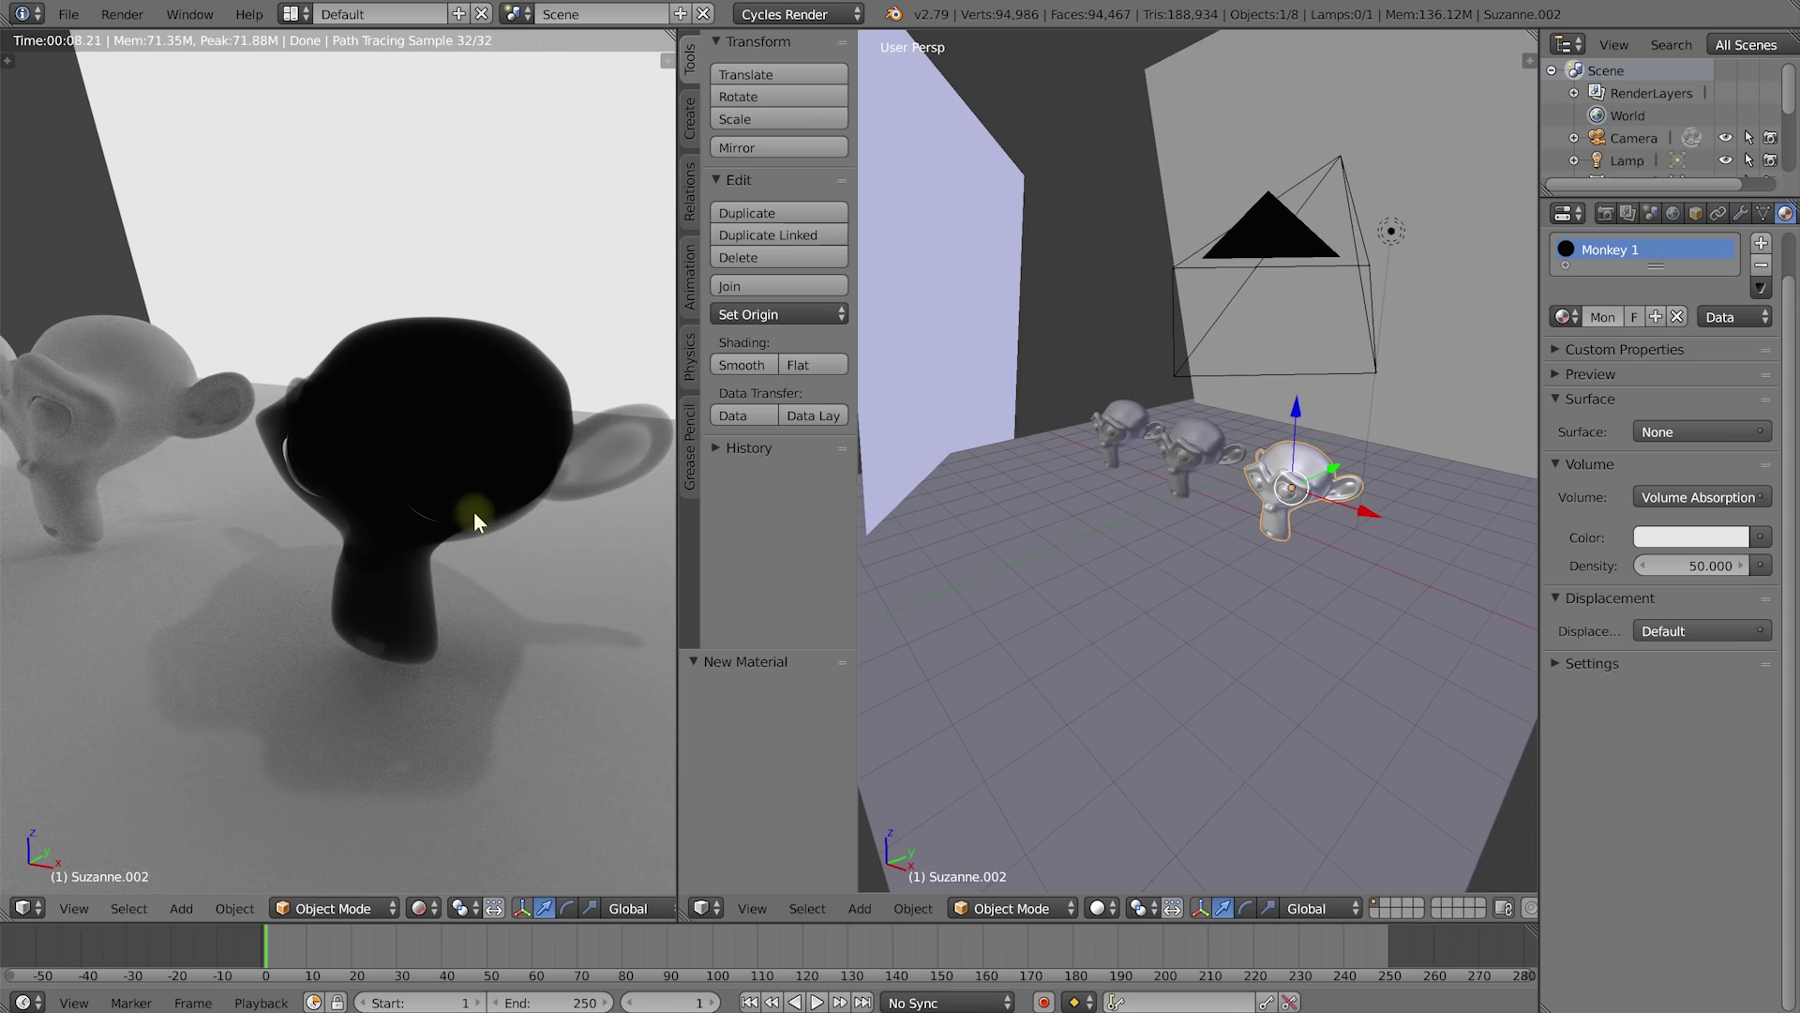
pyautogui.press('KP_1')
pyautogui.moveTo(503, 442); pyautogui.dragTo(415, 367, button='middle')
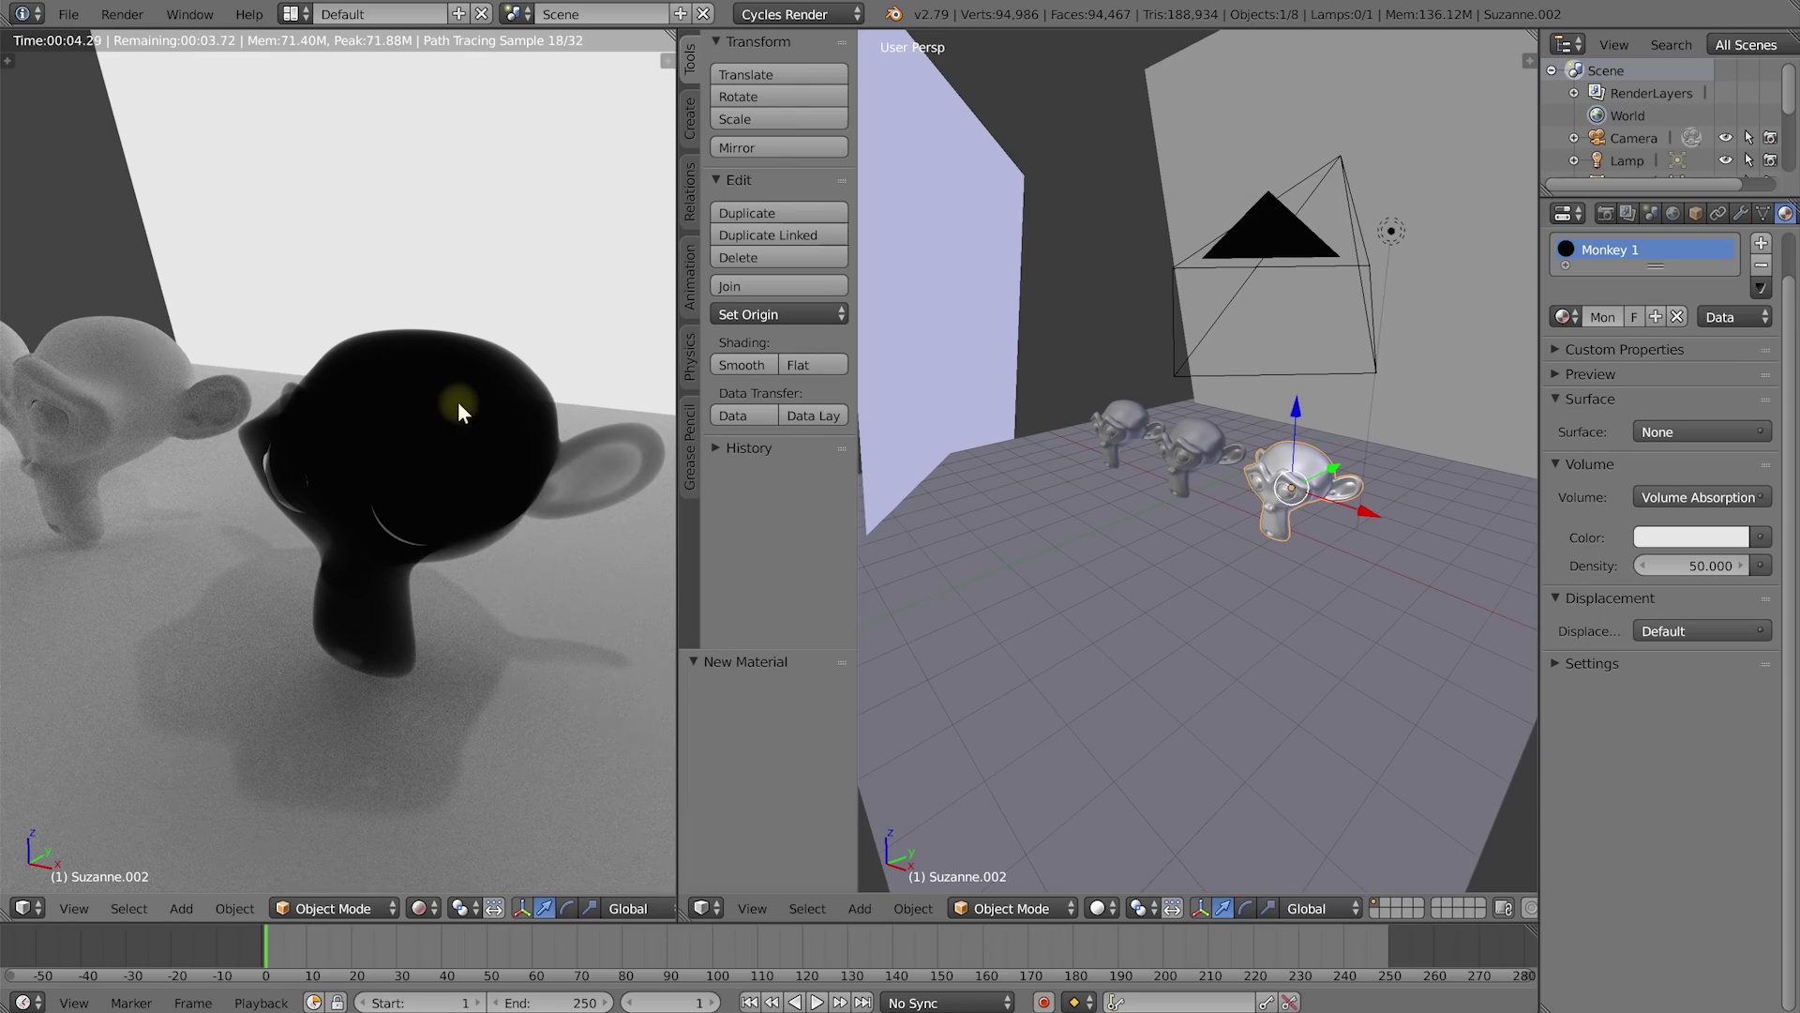
# Step: Set the density of Monkey 1's Volume Absorption shader to 10
pyautogui.click(1674, 565)
pyautogui.click(1674, 566)
pyautogui.write('10')
pyautogui.press('Return')
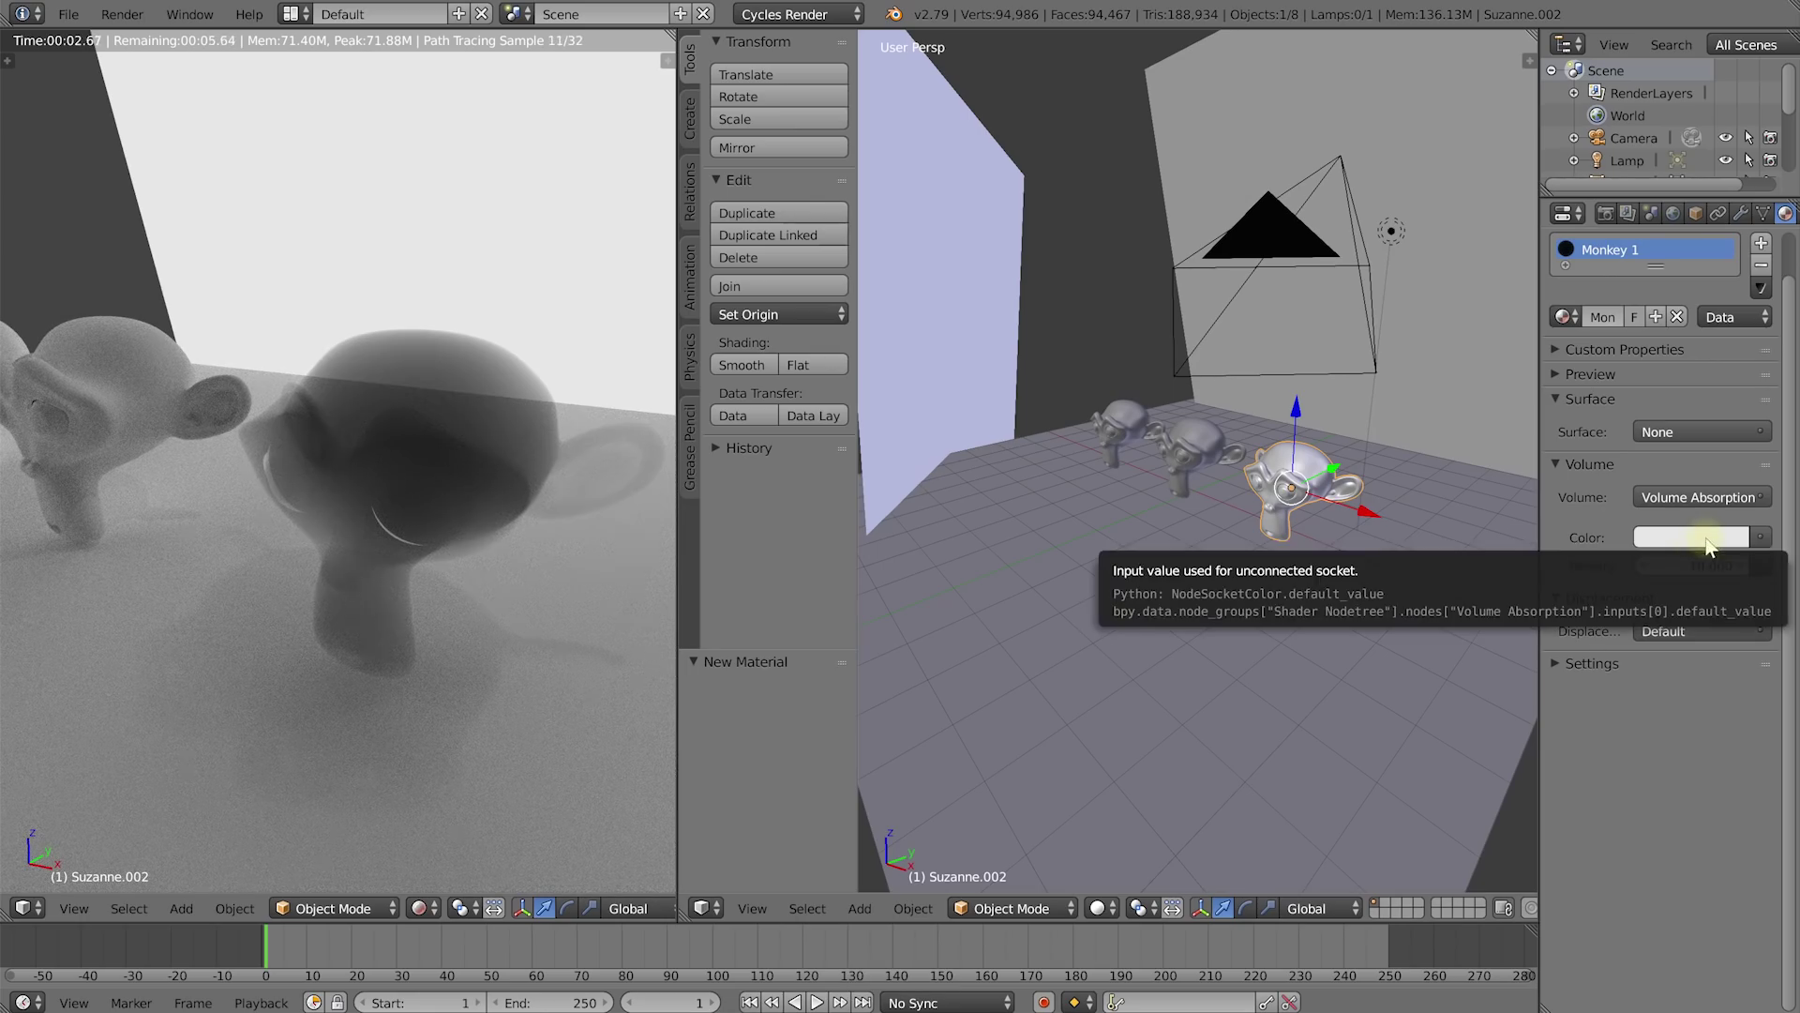
# Step: Set the color of Monkey 1's Volume Absorption shader to light blue
pyautogui.click(1683, 536)
pyautogui.moveTo(1639, 286); pyautogui.dragTo(1656, 223)
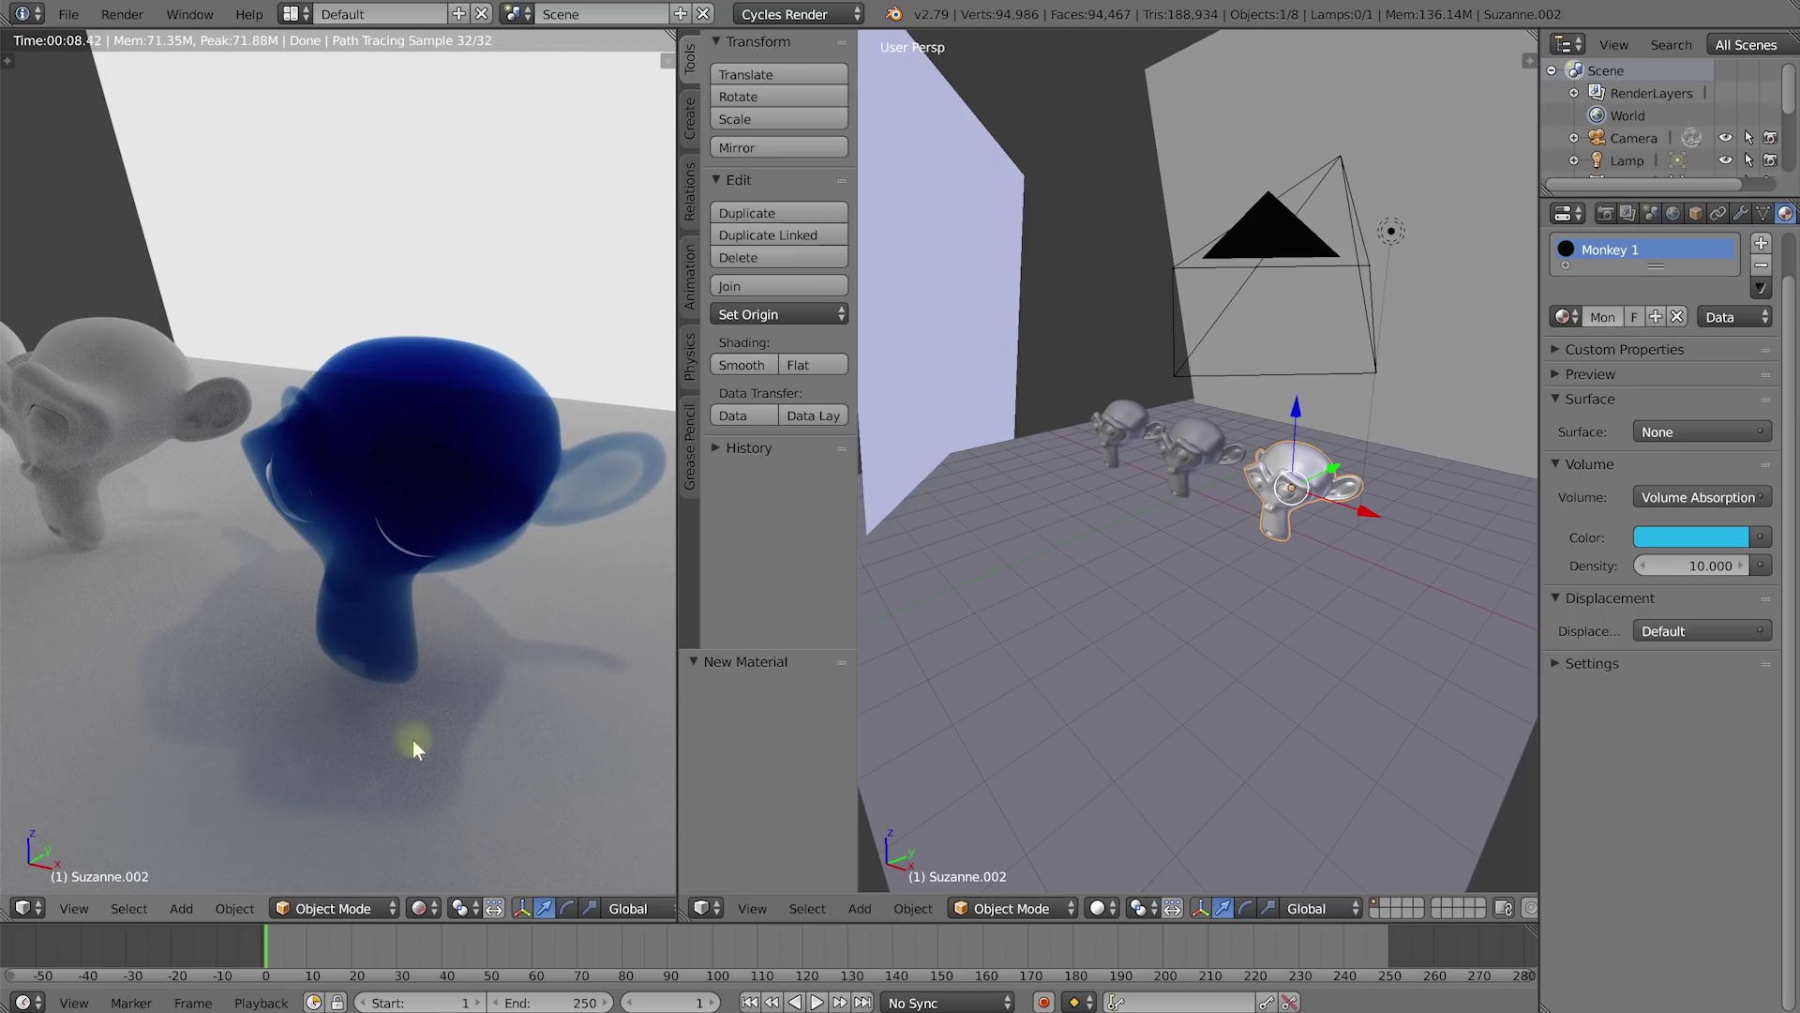
pyautogui.moveTo(285, 583); pyautogui.dragTo(399, 439, button='middle')
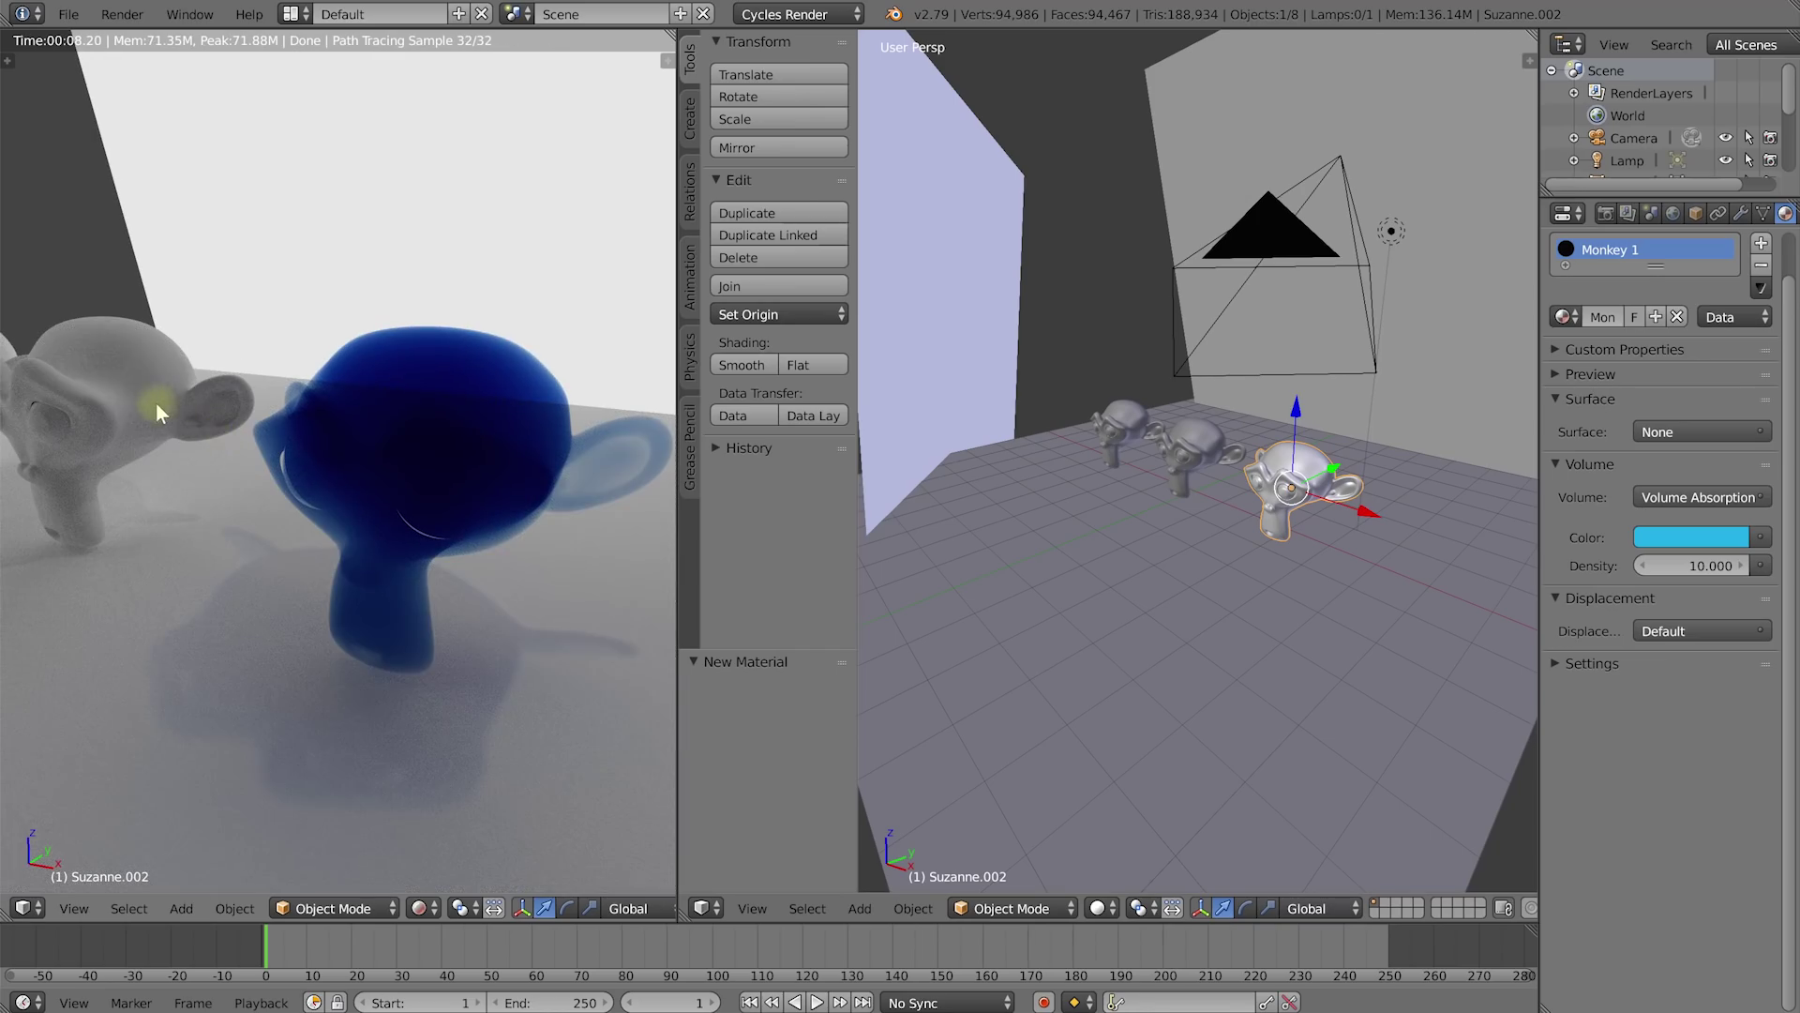
# Step: Give the farthest monkey head a new material named Monkey 2
pyautogui.moveTo(108, 380)
pyautogui.keyDown('shift'); pyautogui.mouseDown(button='middle')
pyautogui.moveTo(343, 414)
pyautogui.moveTo(161, 402)
pyautogui.moveTo(282, 427)
pyautogui.moveTo(324, 406)
pyautogui.moveTo(306, 418)
pyautogui.mouseUp(button='middle'); pyautogui.keyUp('shift')
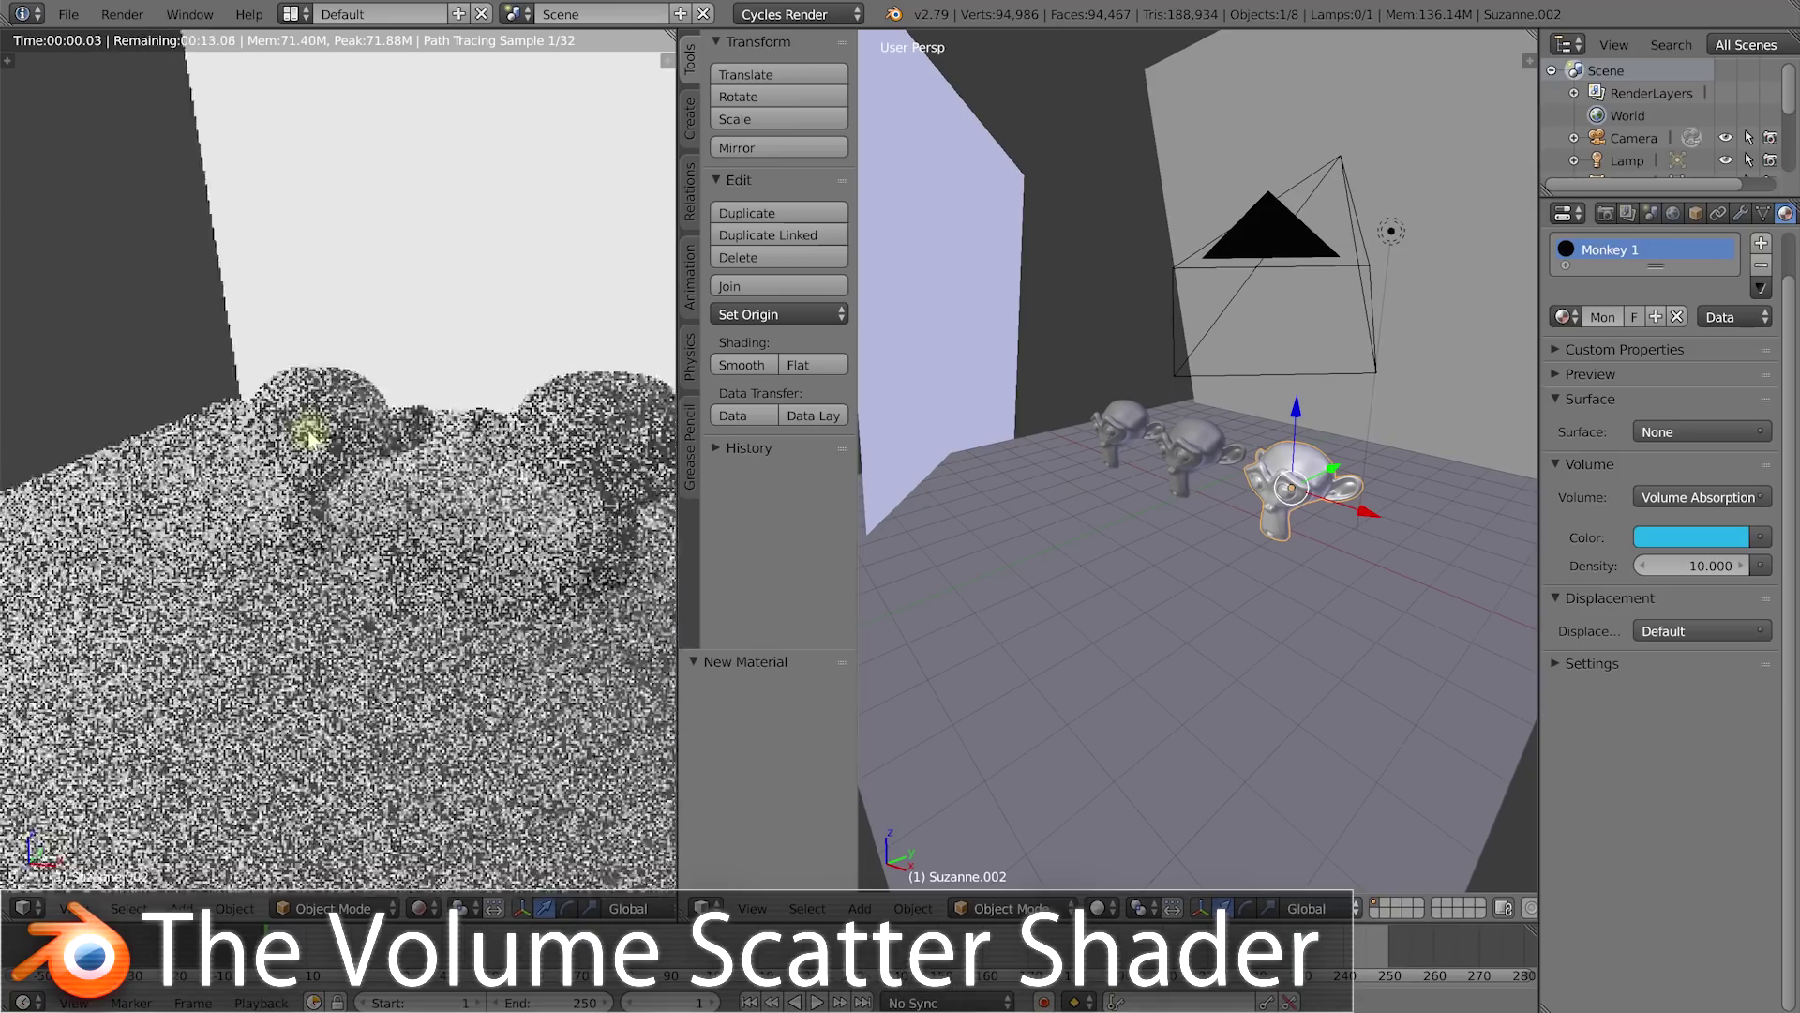
pyautogui.scroll(4, 407, 450)
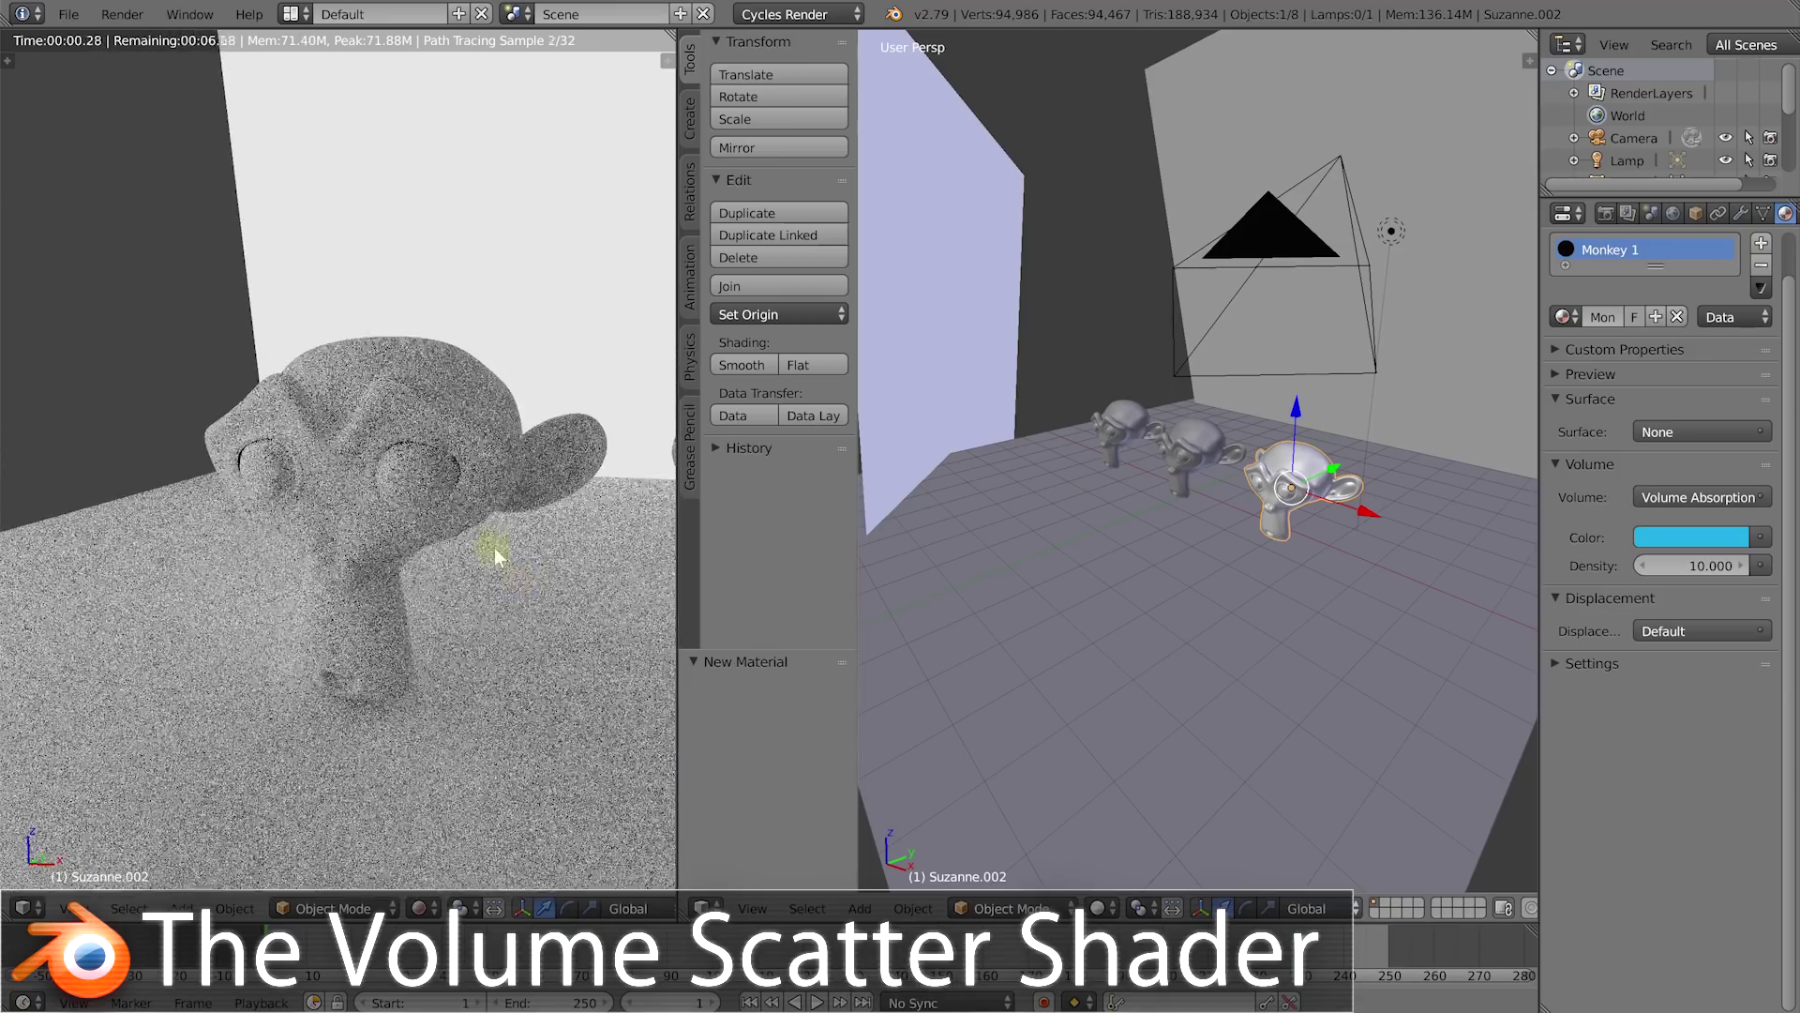
pyautogui.rightClick(1113, 409)
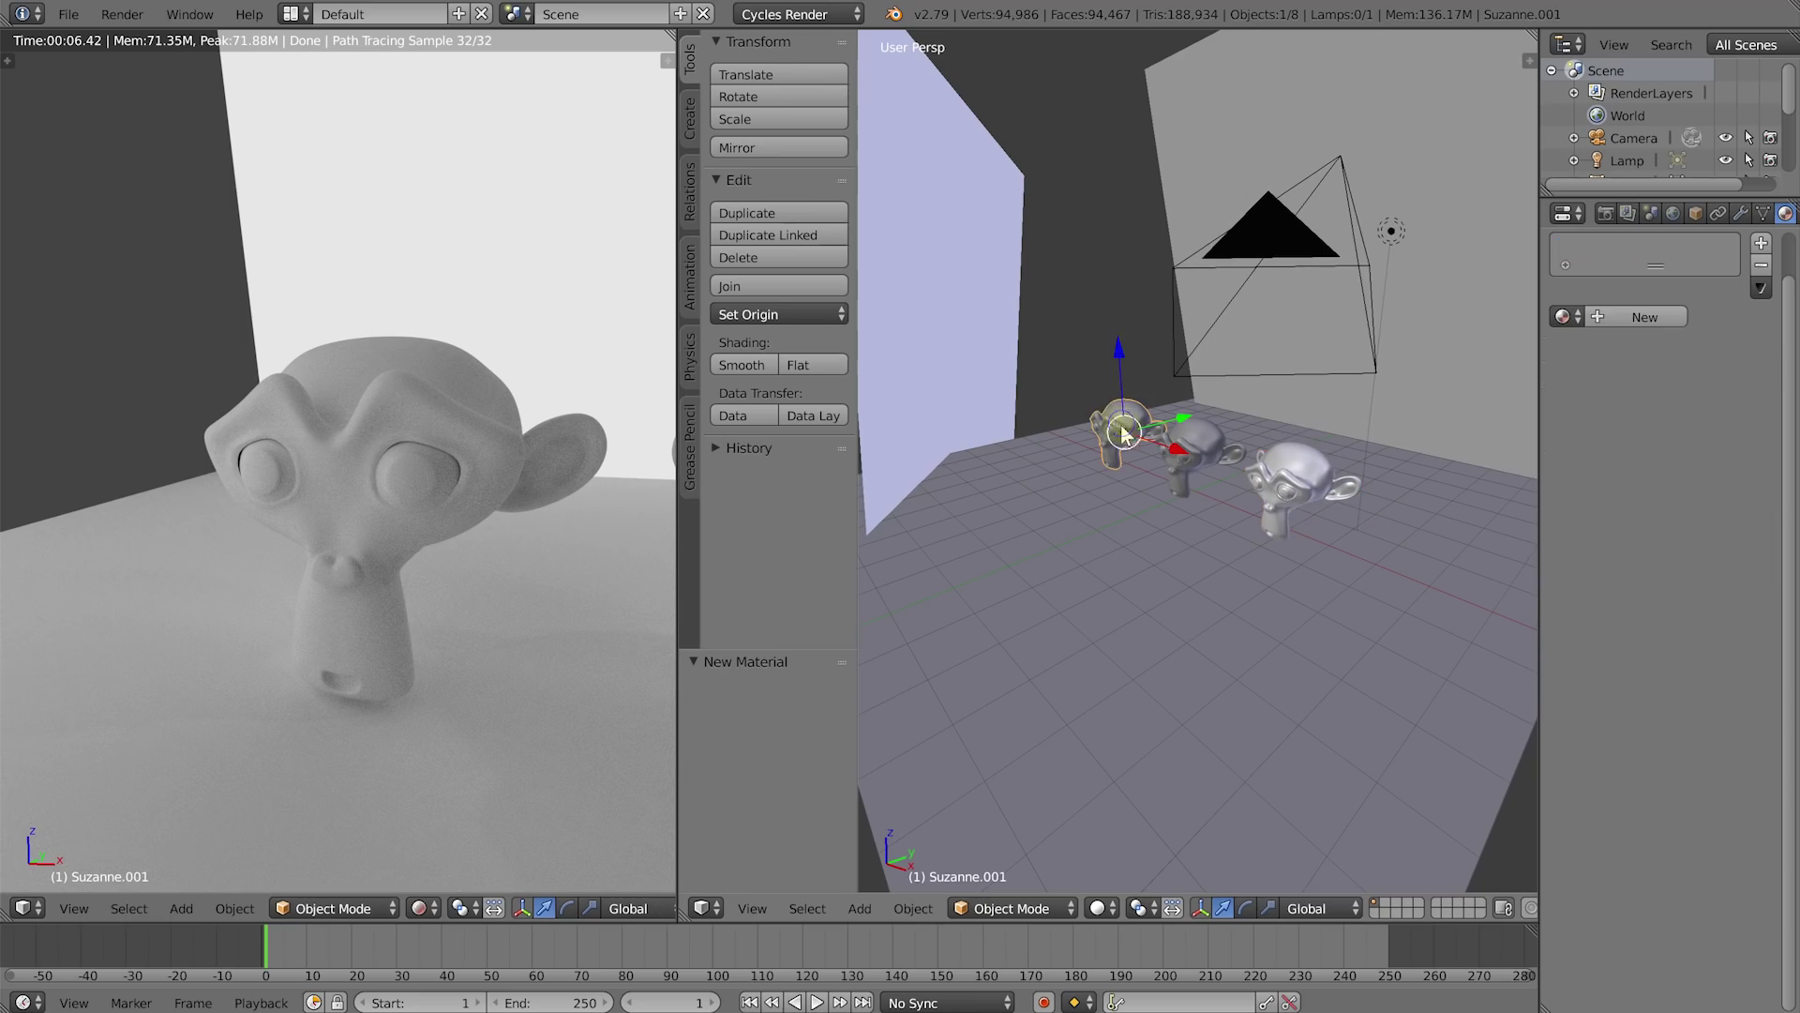
pyautogui.click(1637, 315)
pyautogui.doubleClick(1618, 247)
pyautogui.write('Monkey 2')
pyautogui.press('Return')
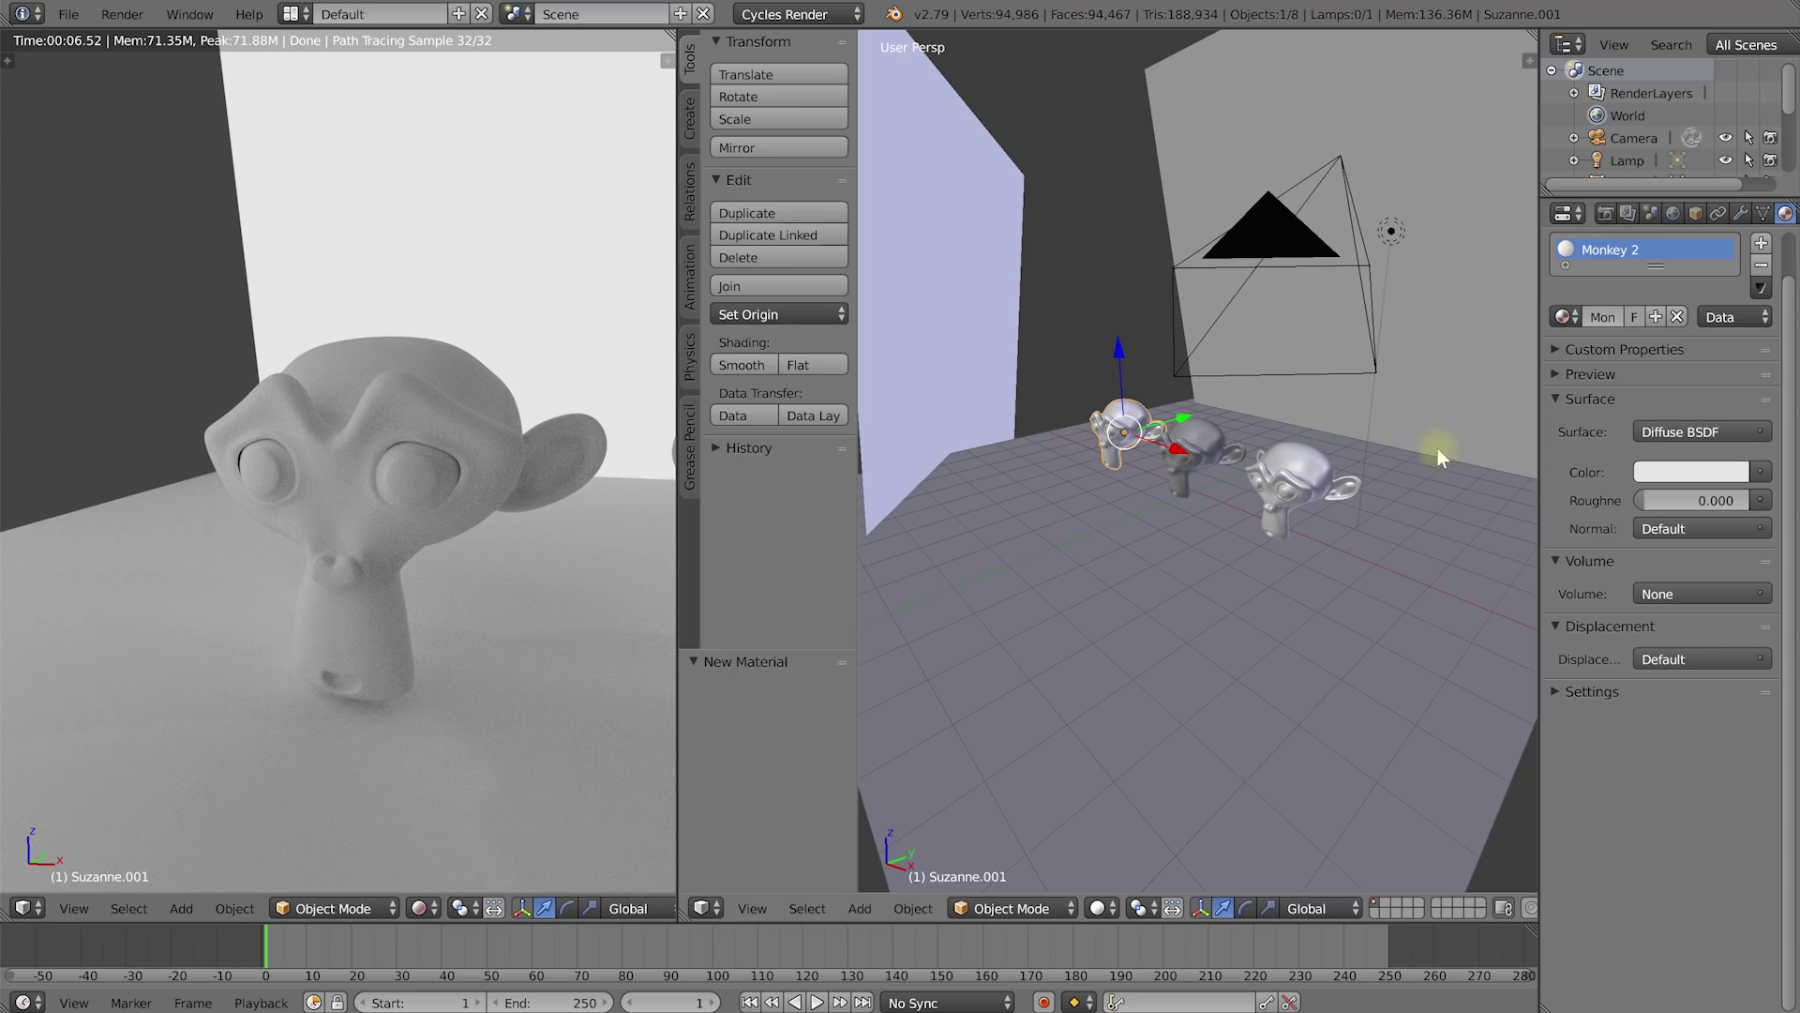
# Step: Remove Monkey 2's surface shader and set its volume shader to Volume Scatter
pyautogui.click(1736, 431)
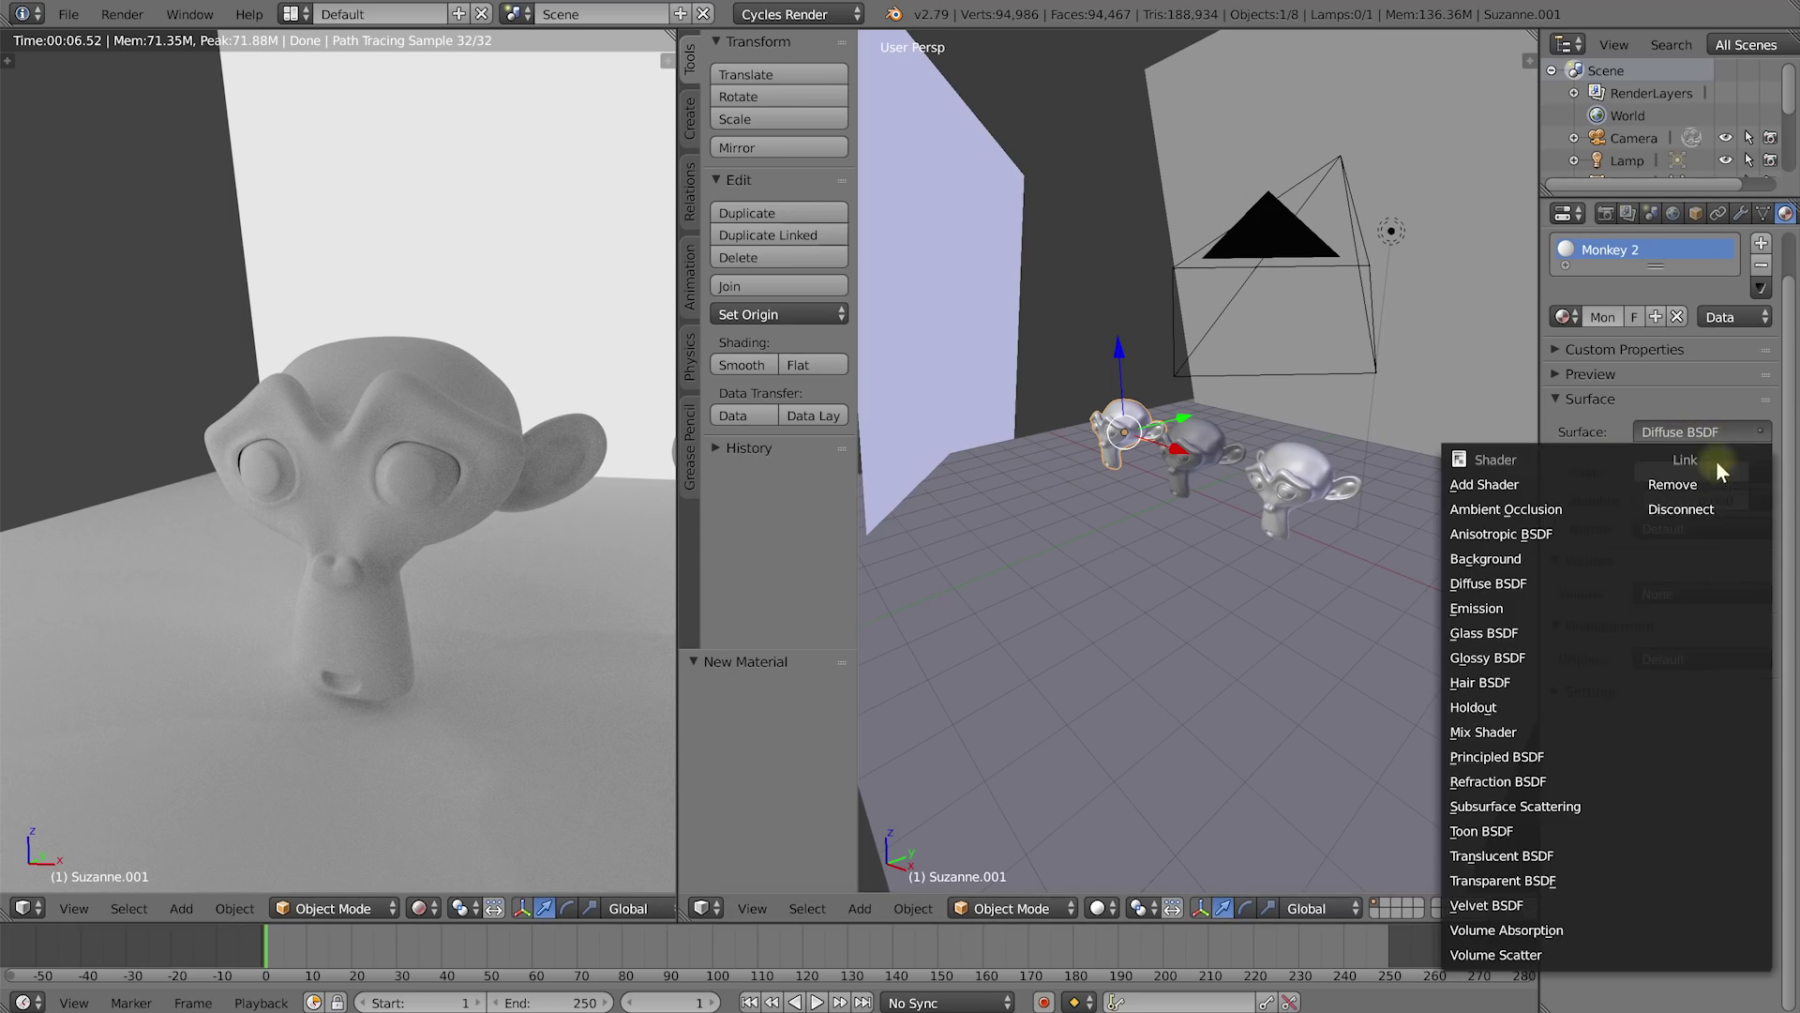
pyautogui.click(1706, 482)
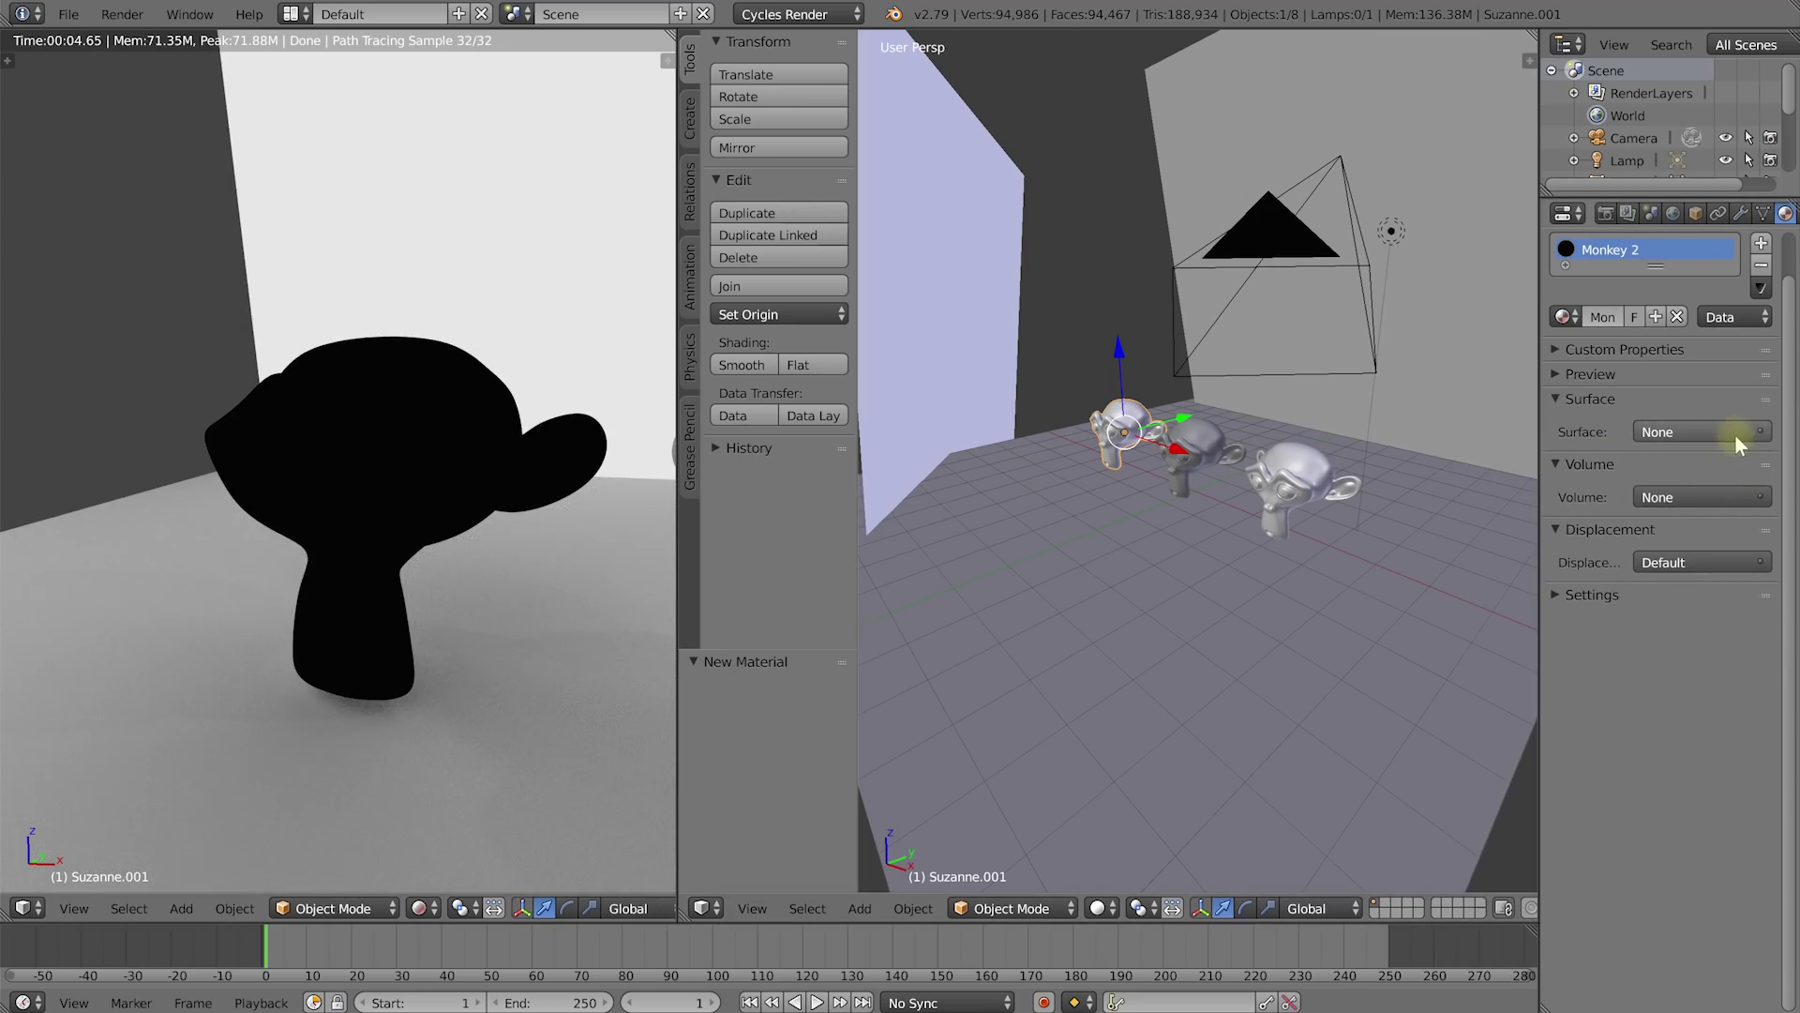
pyautogui.click(1732, 493)
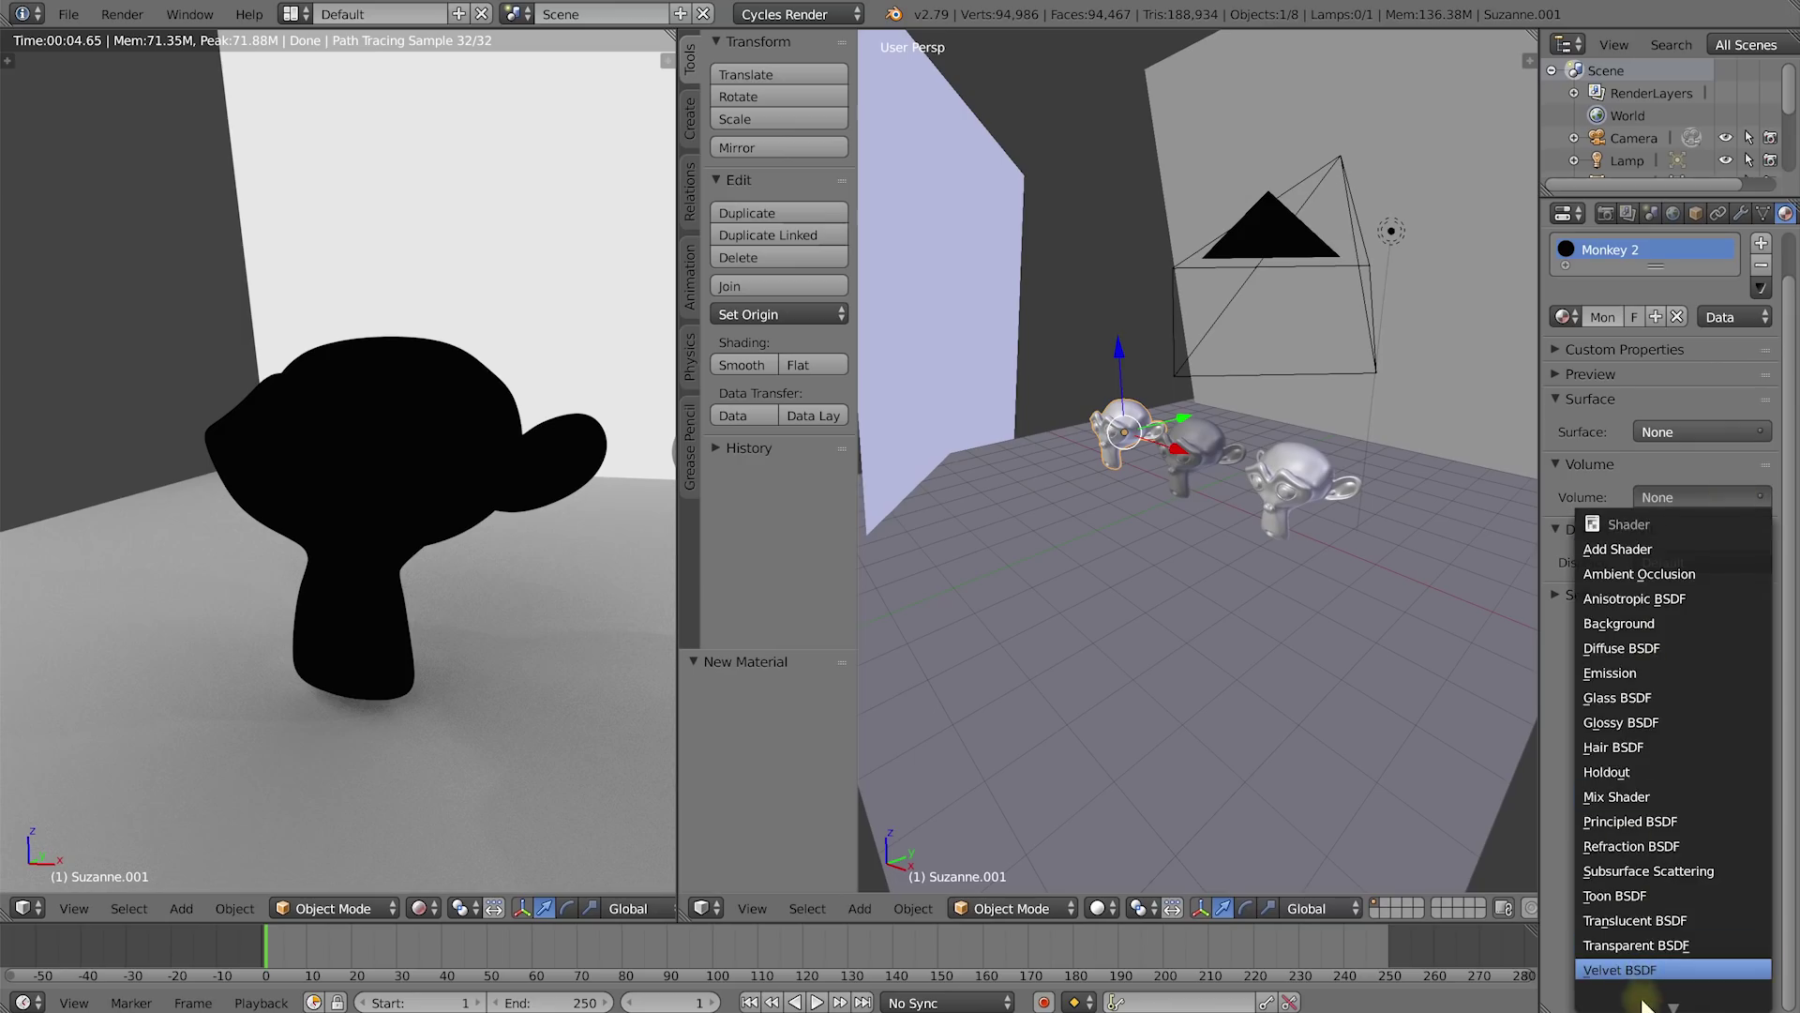
pyautogui.moveTo(1643, 1005)
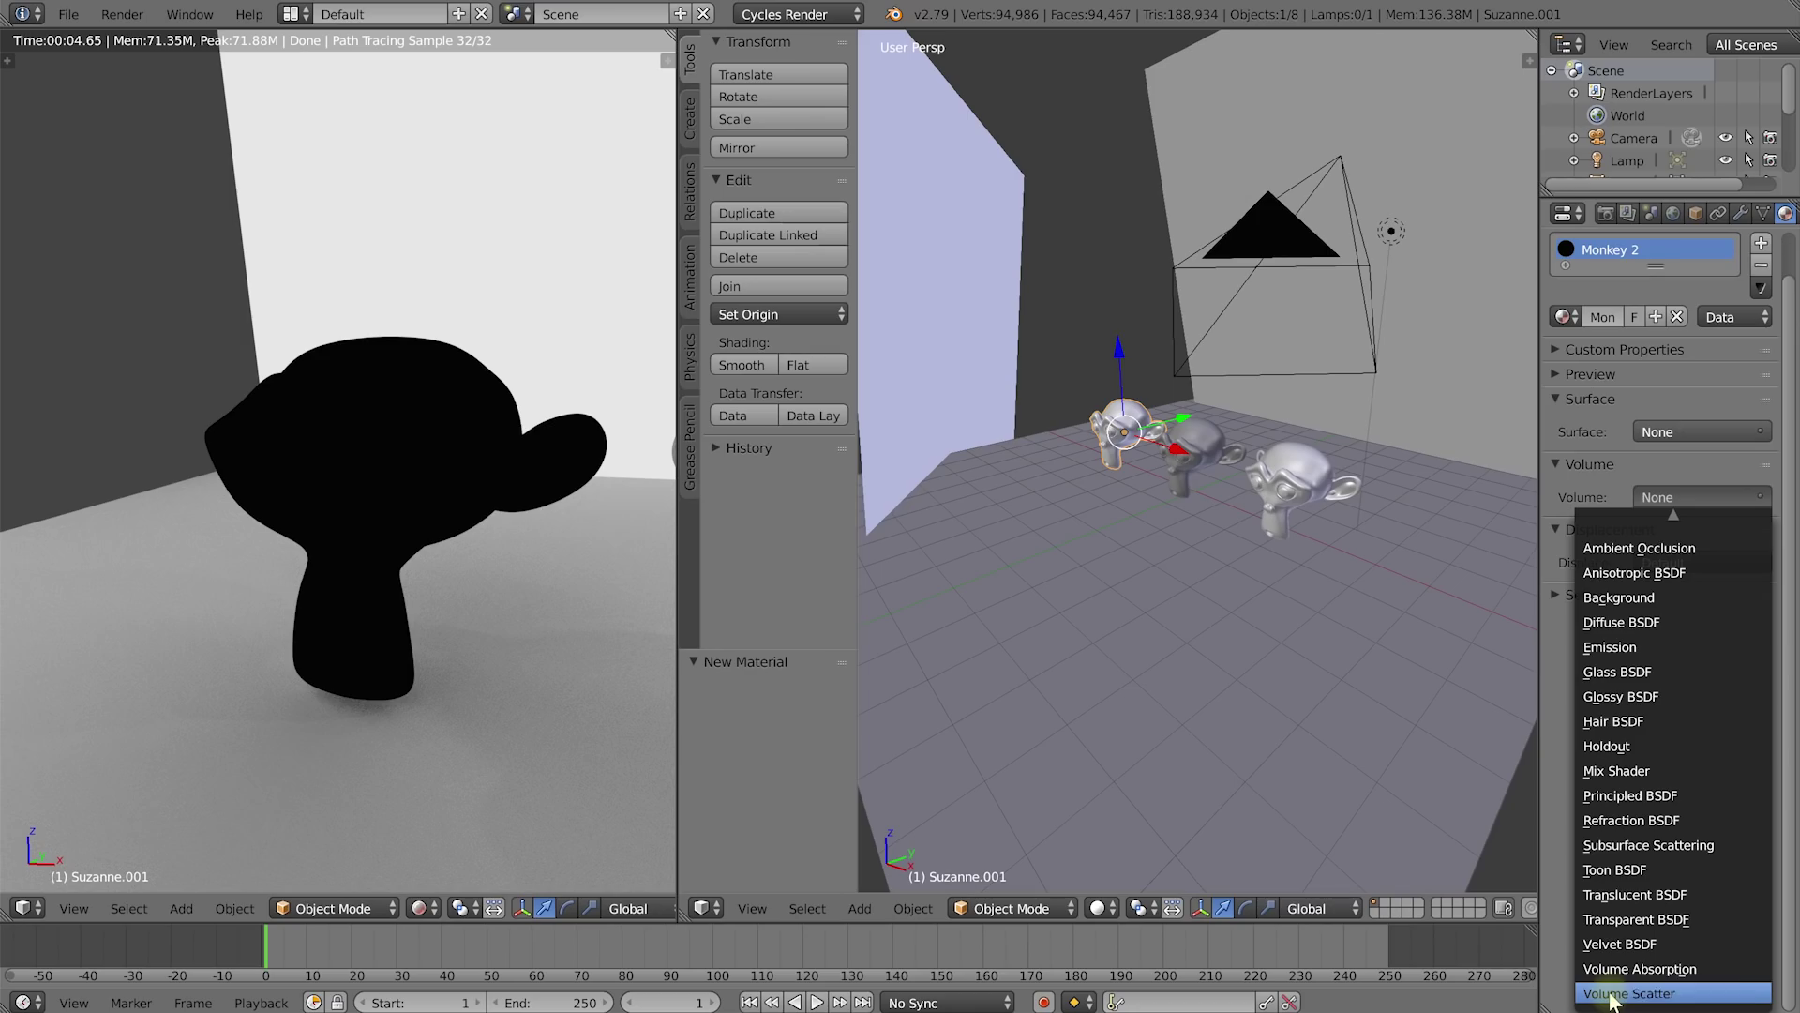
pyautogui.click(1614, 998)
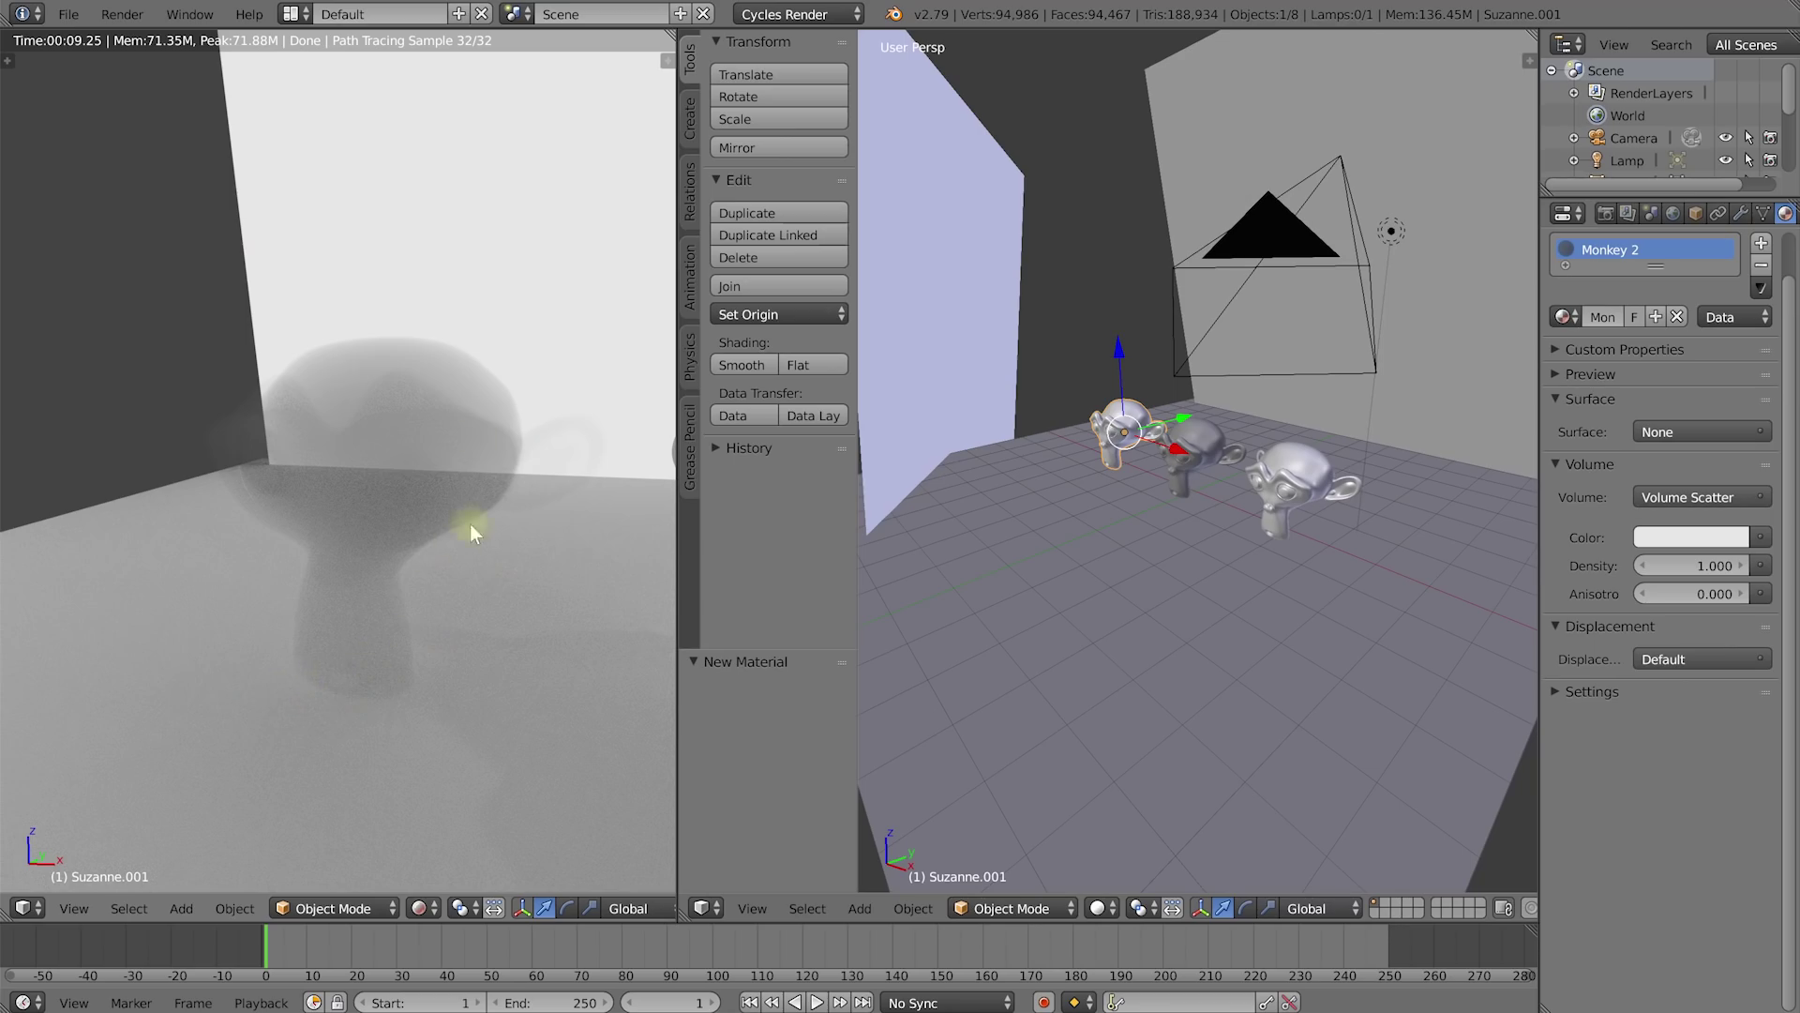
# Step: Try a density of 10 for Monkey 2's Volume Scatter shader
pyautogui.moveTo(355, 434); pyautogui.dragTo(355, 461, button='middle')
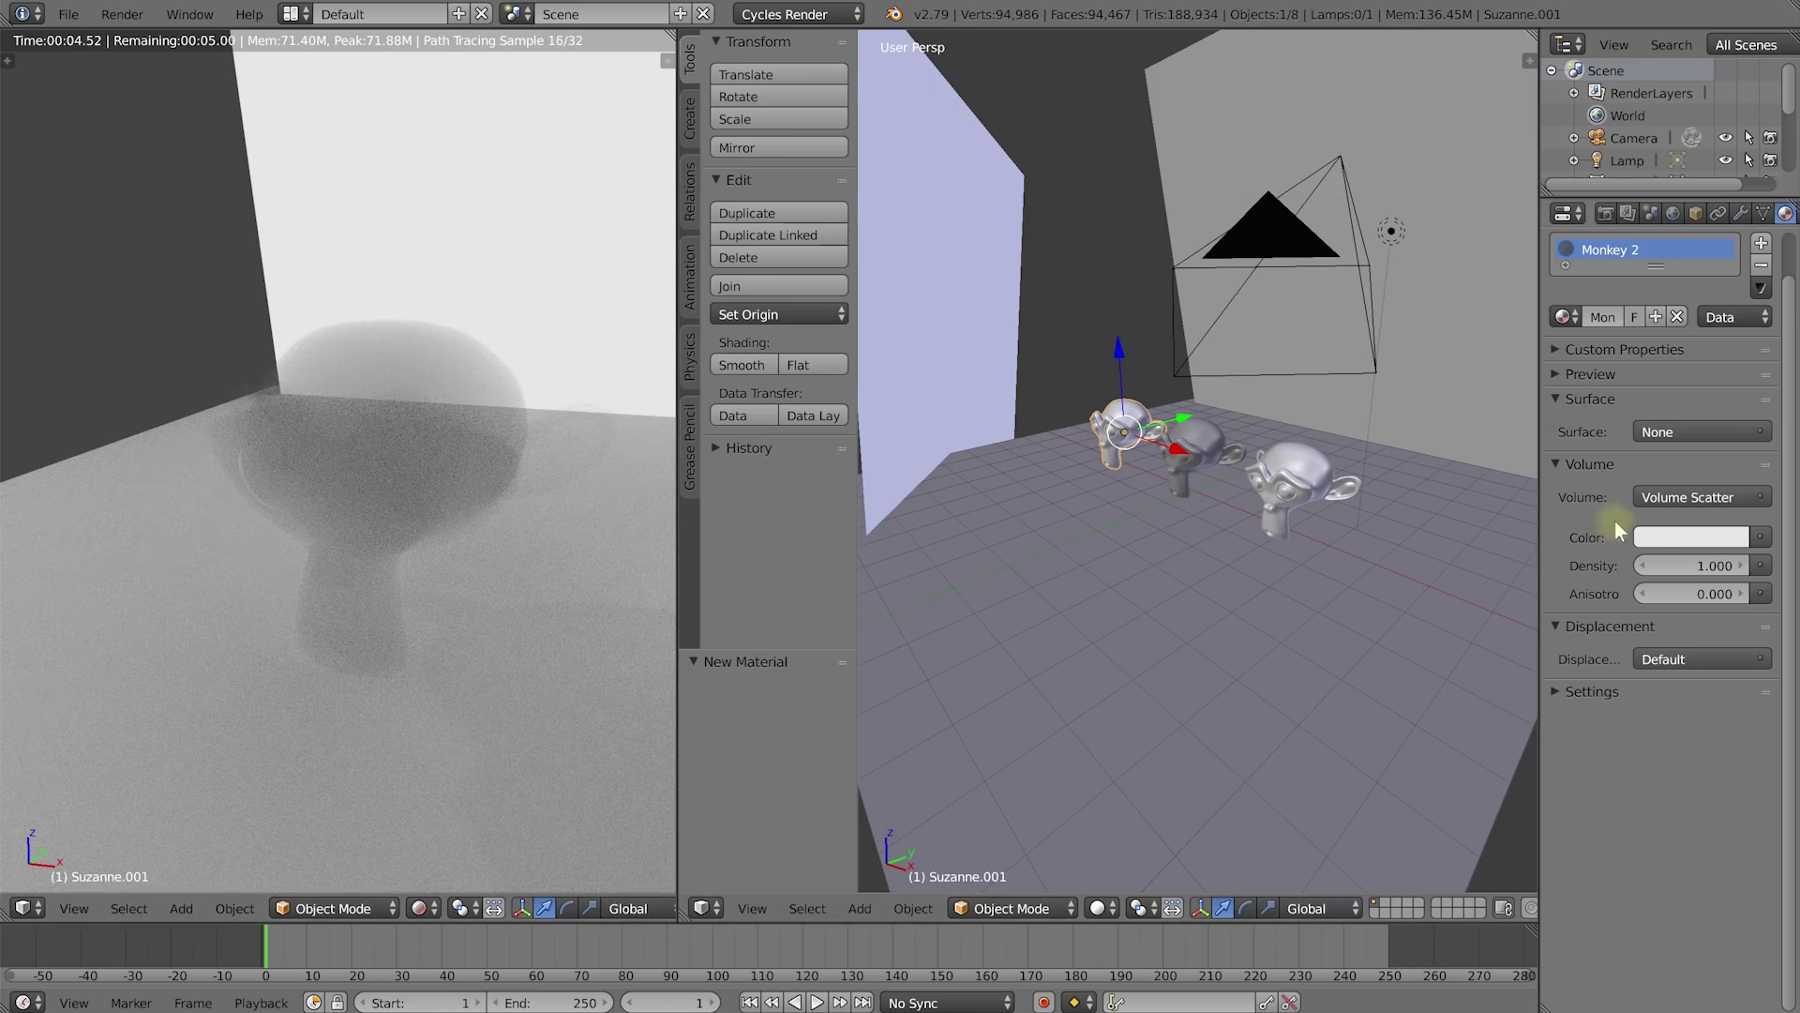
pyautogui.click(1713, 567)
pyautogui.write('10')
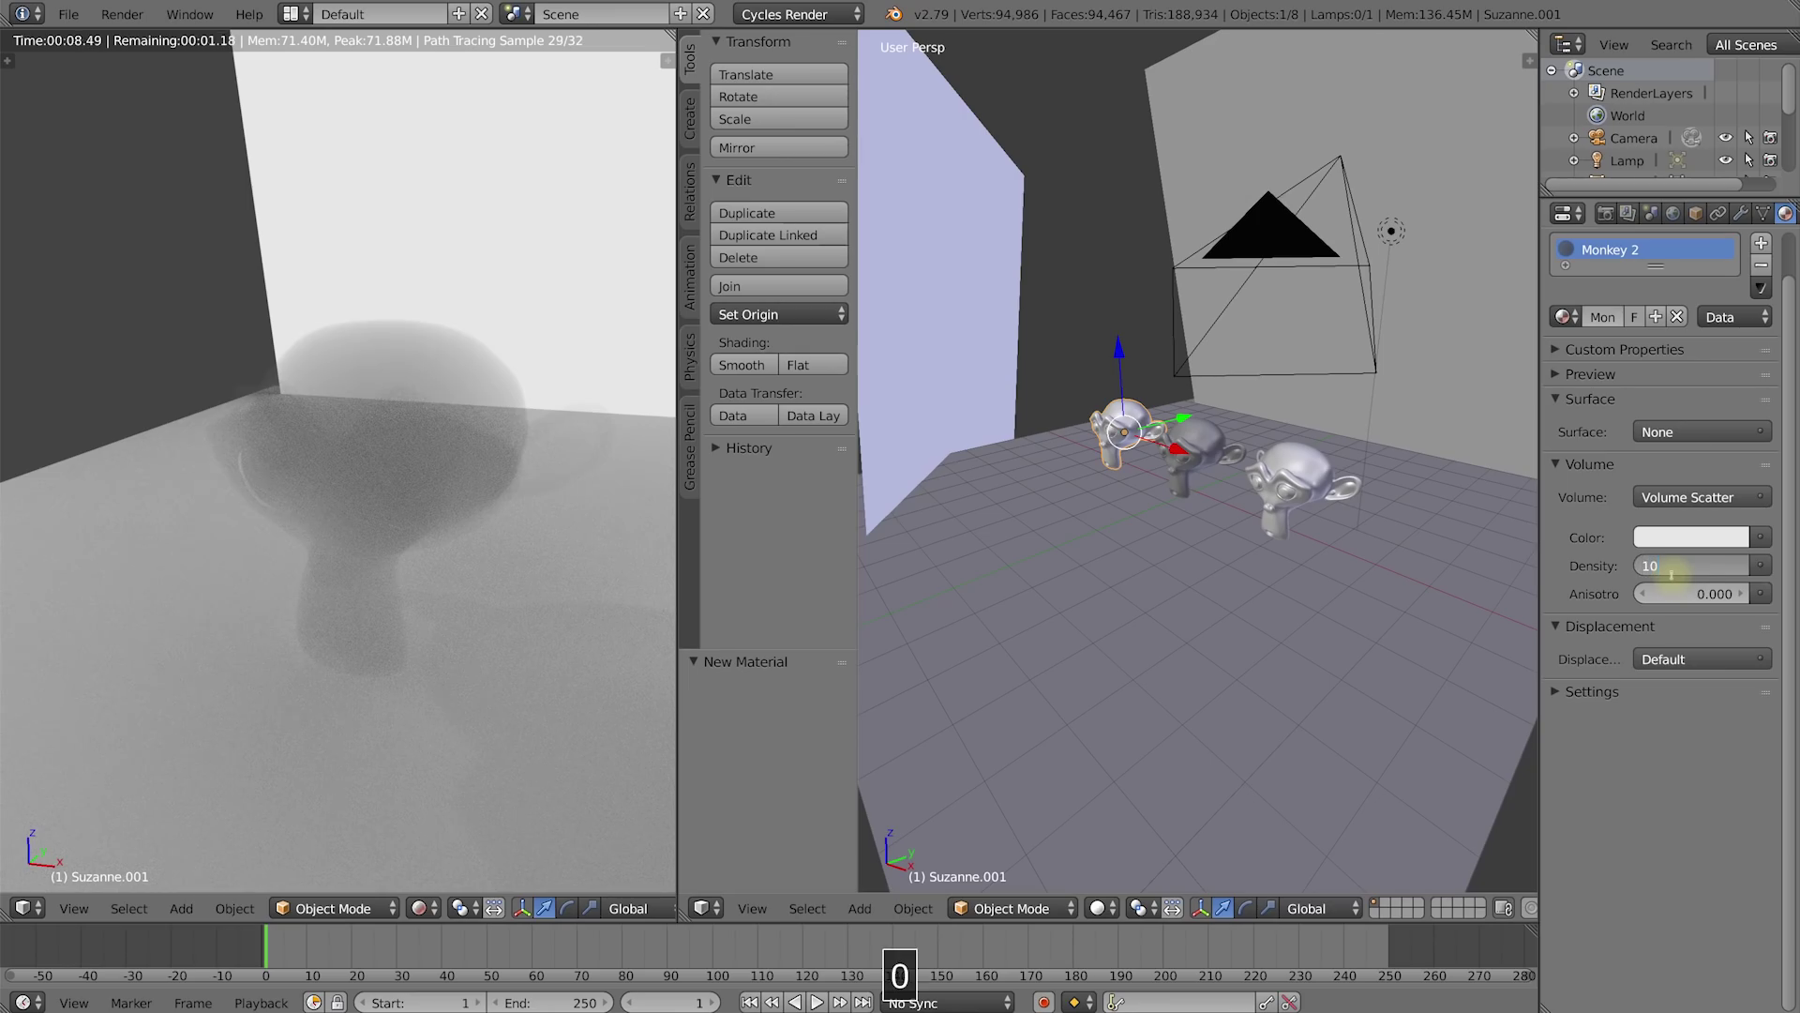
pyautogui.press('Return')
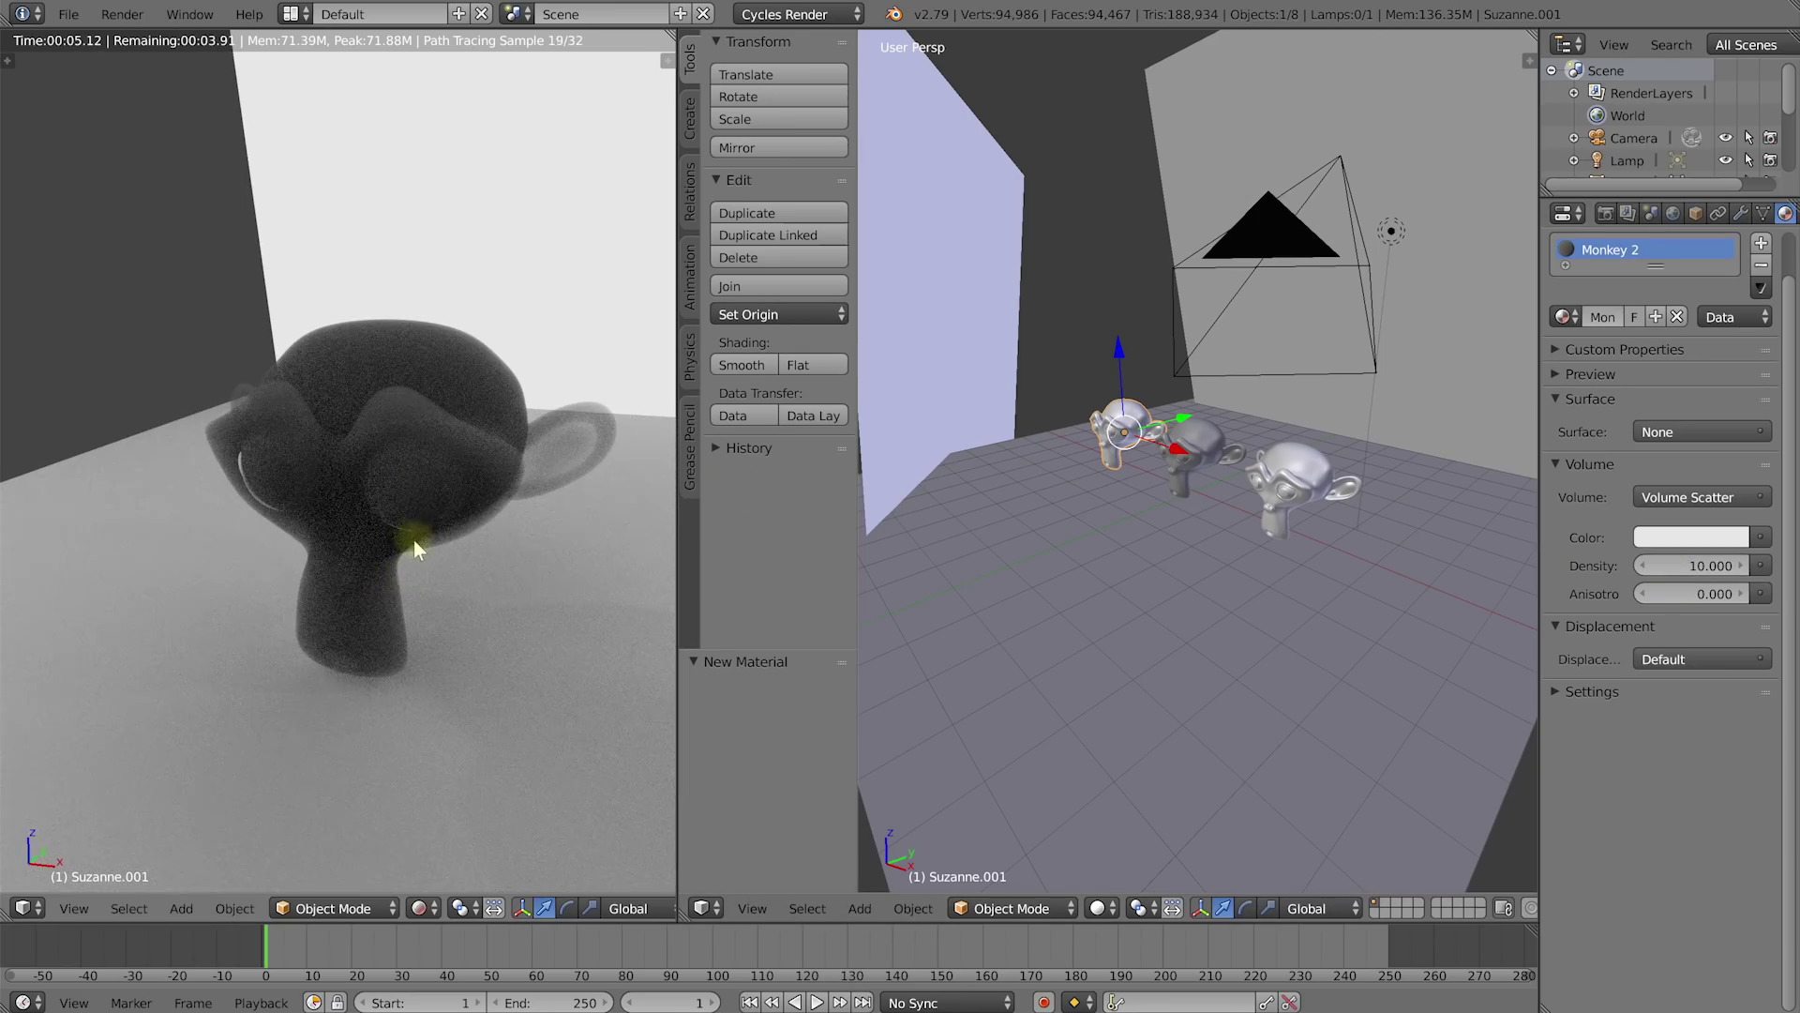
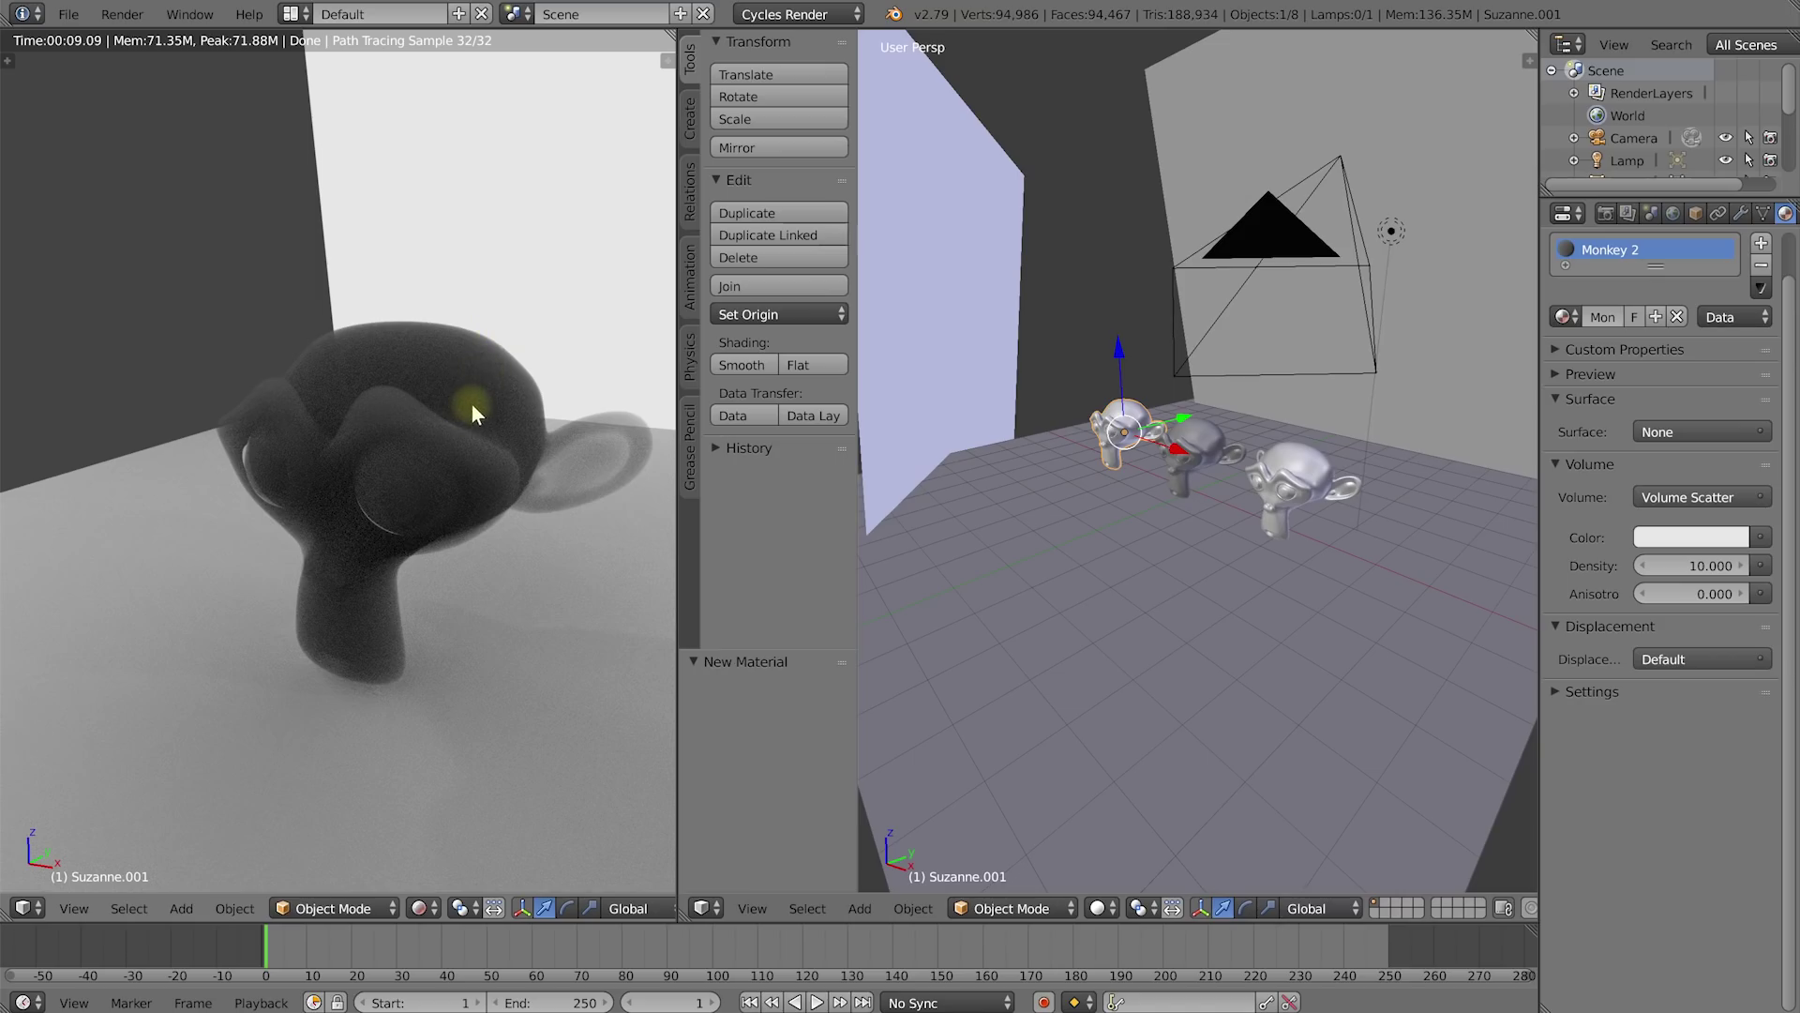
# Step: Set the density of Monkey 2's Volume Scatter shader to 5
pyautogui.click(1691, 566)
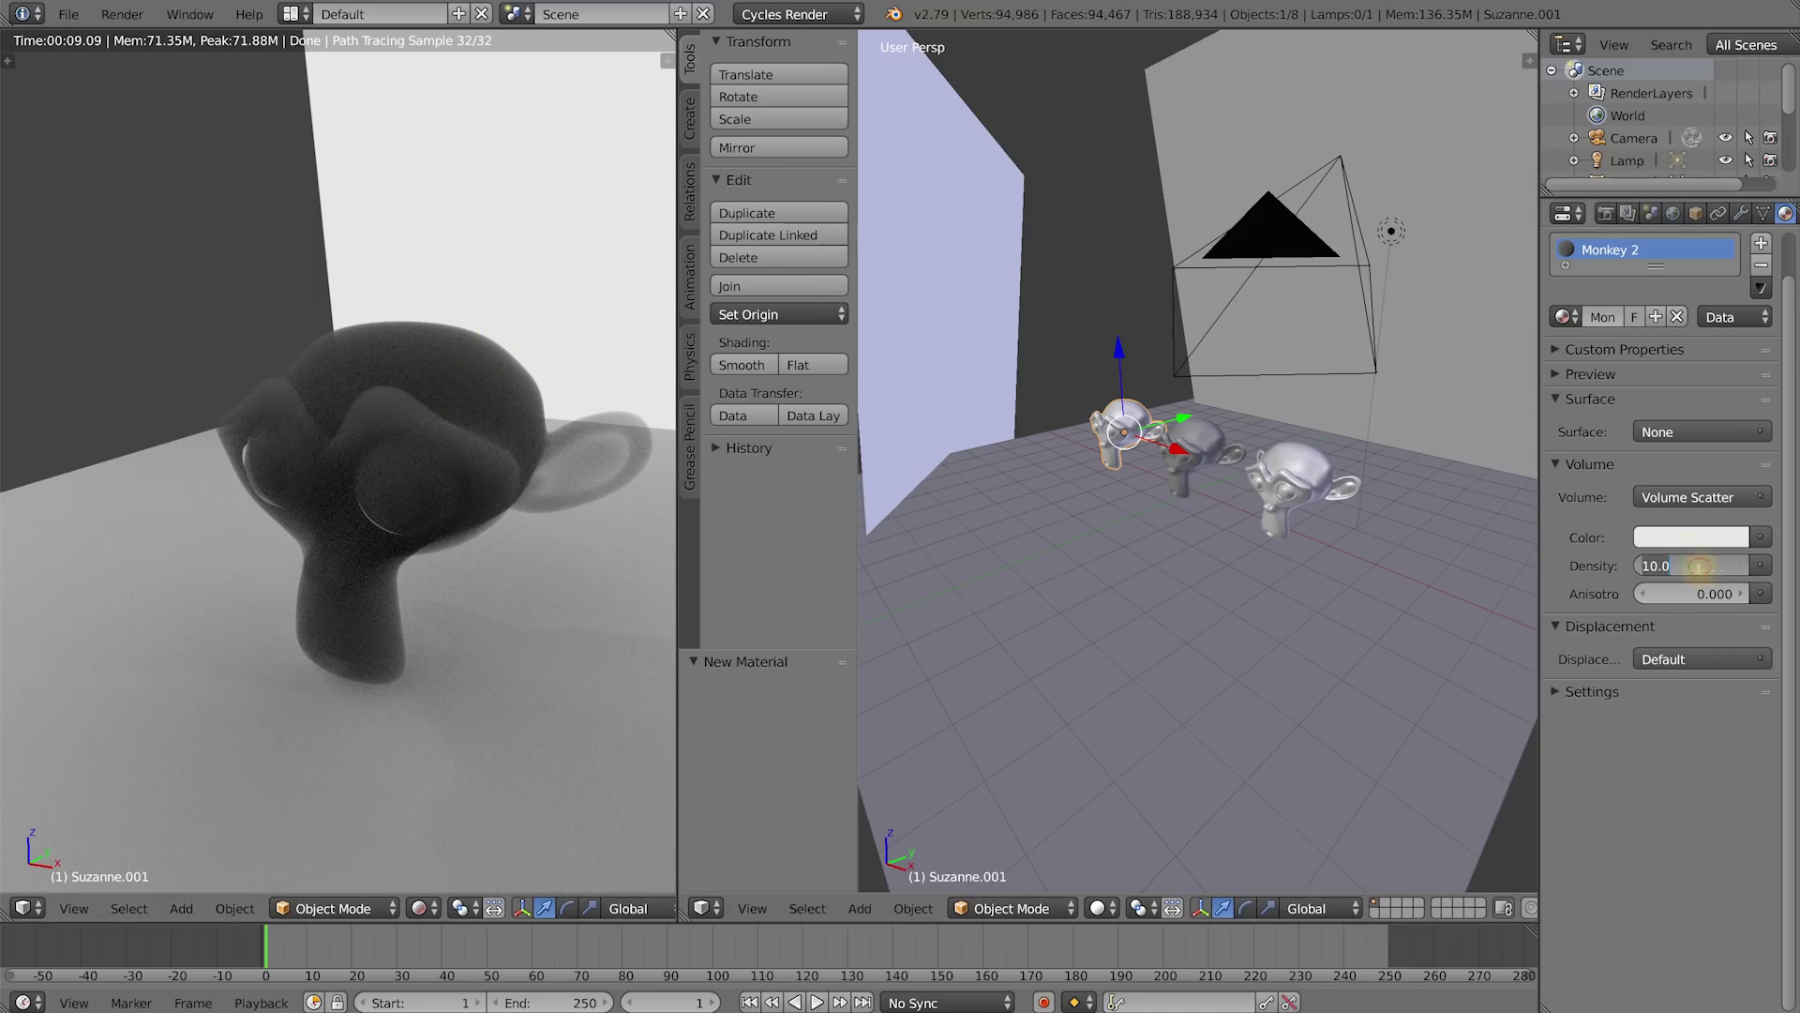
pyautogui.write('5')
pyautogui.press('Return')
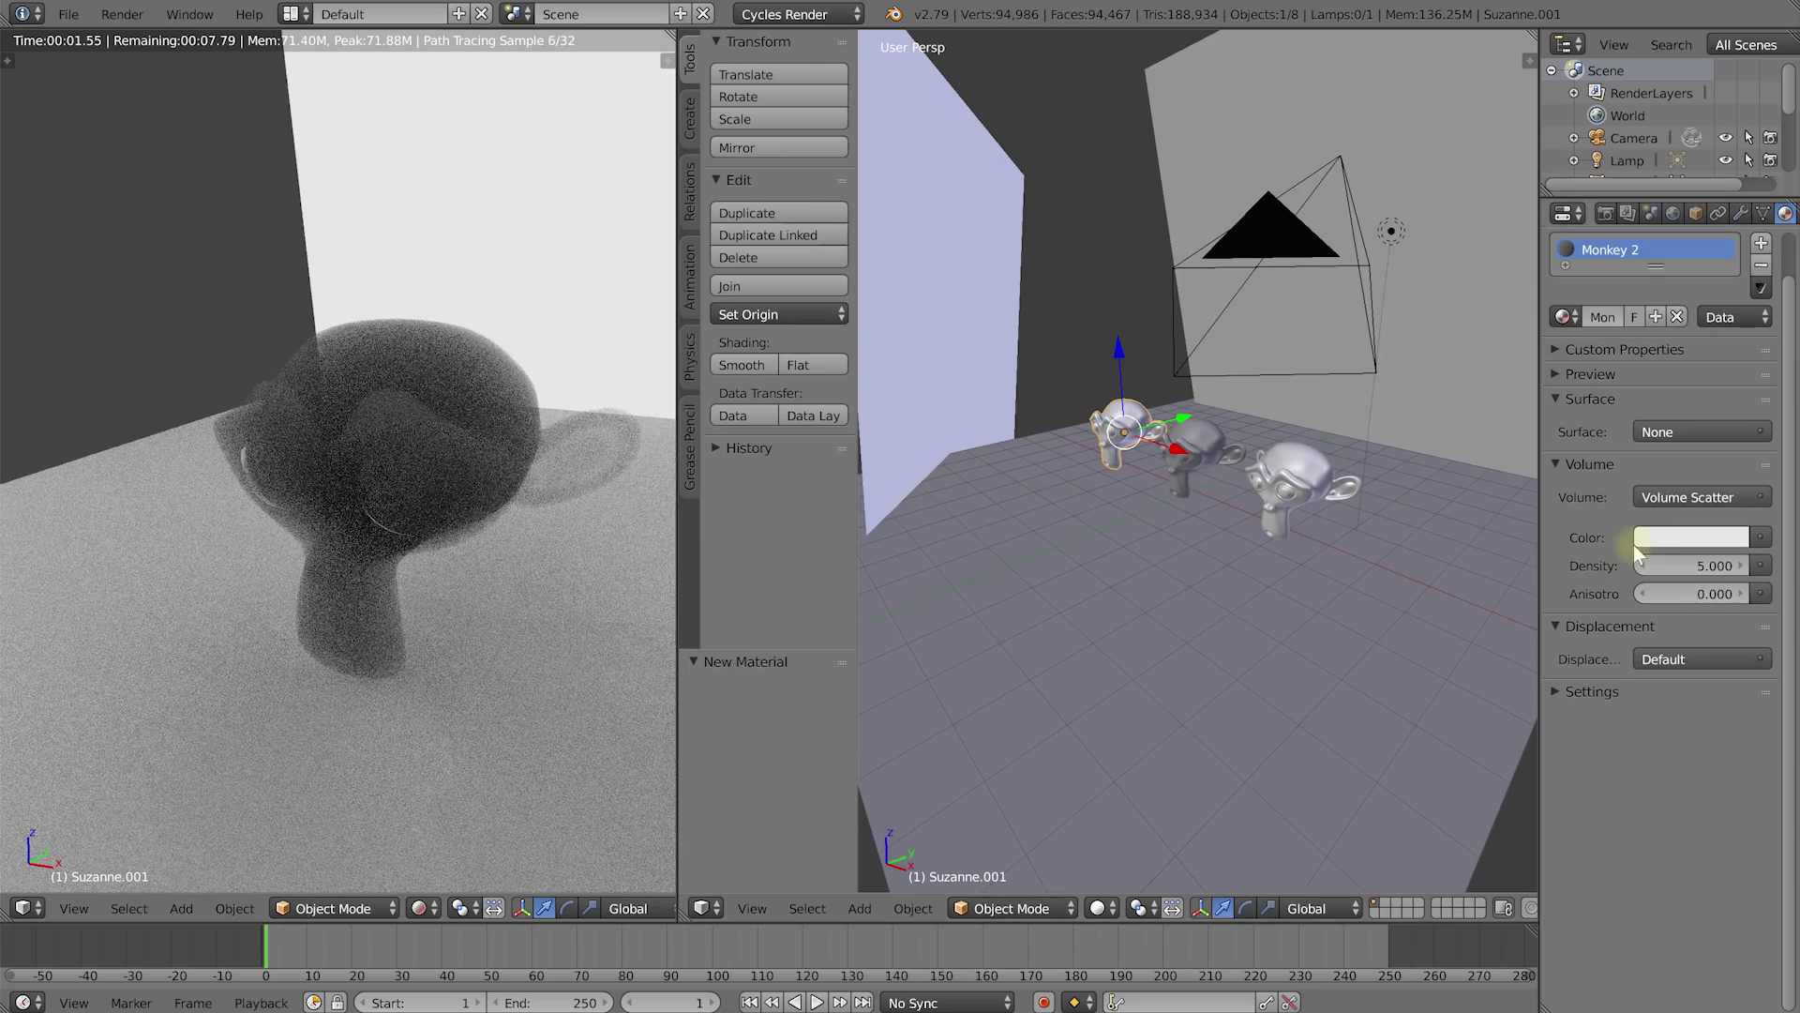
# Step: Try pure red as Monkey 2's Volume Scatter color and examine the rendered head against the dark and bright walls
pyautogui.click(1685, 539)
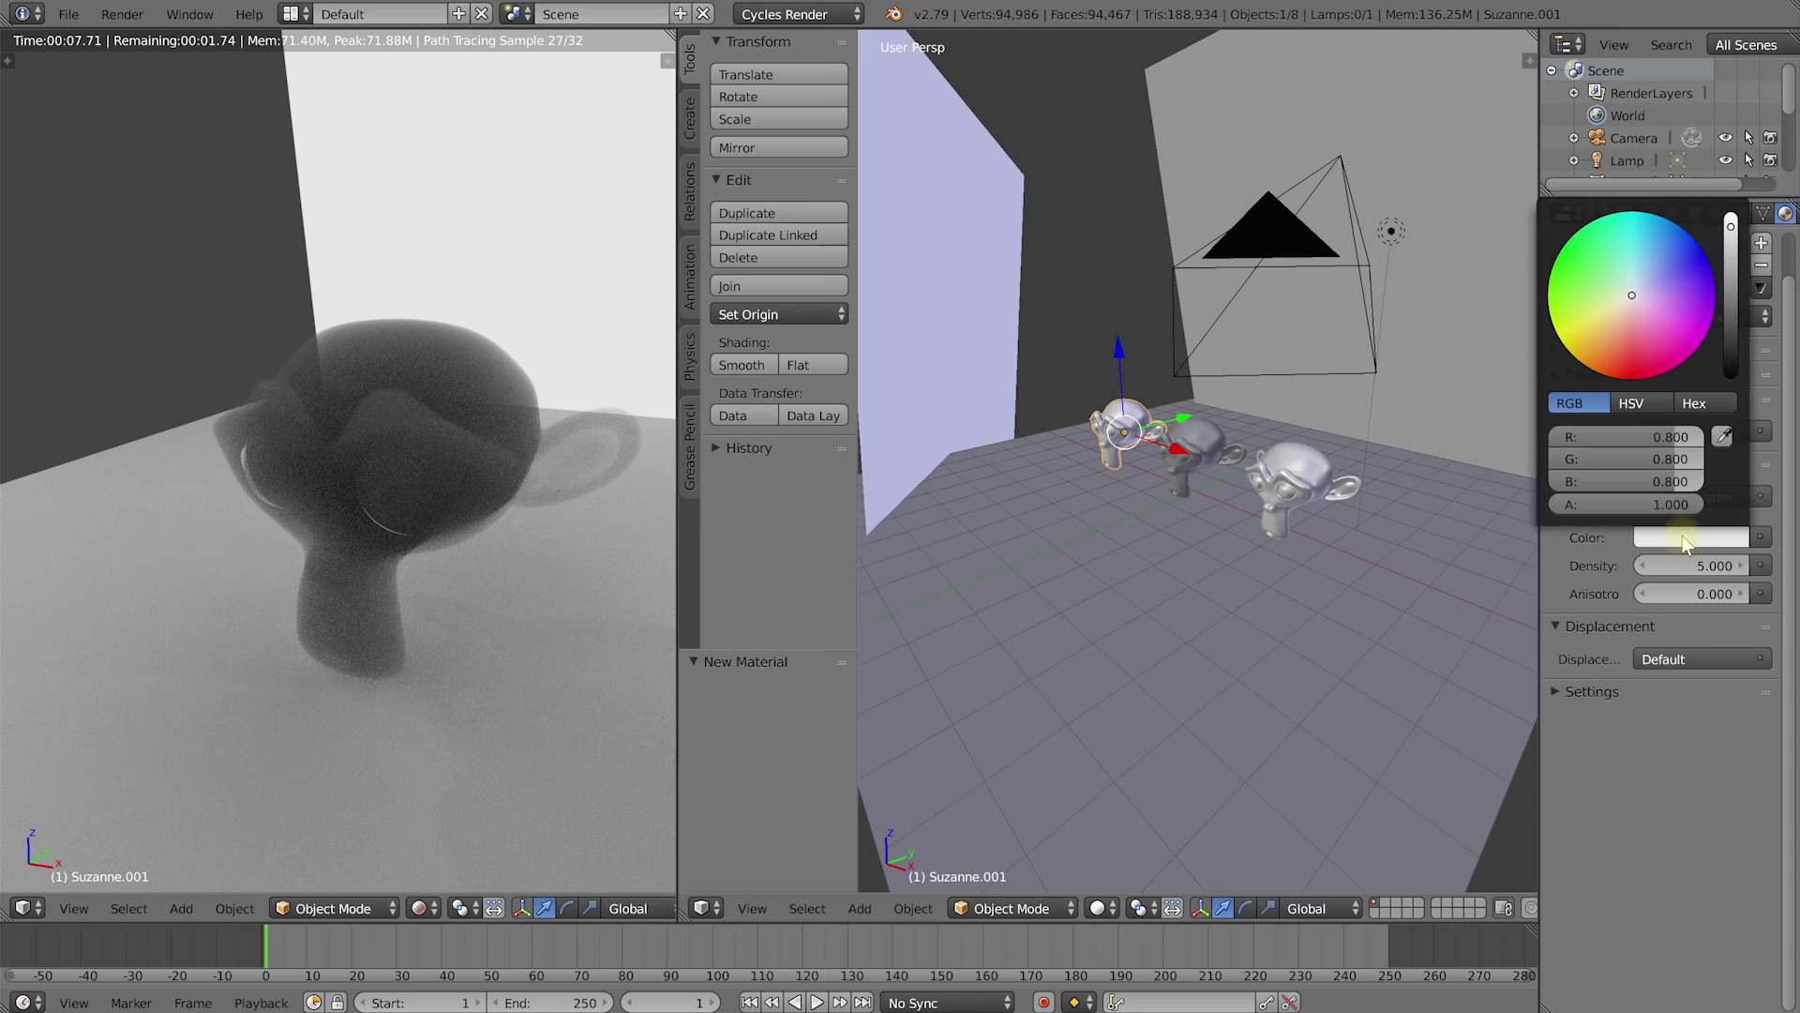
pyautogui.click(1631, 306)
pyautogui.moveTo(1632, 296); pyautogui.dragTo(1632, 375)
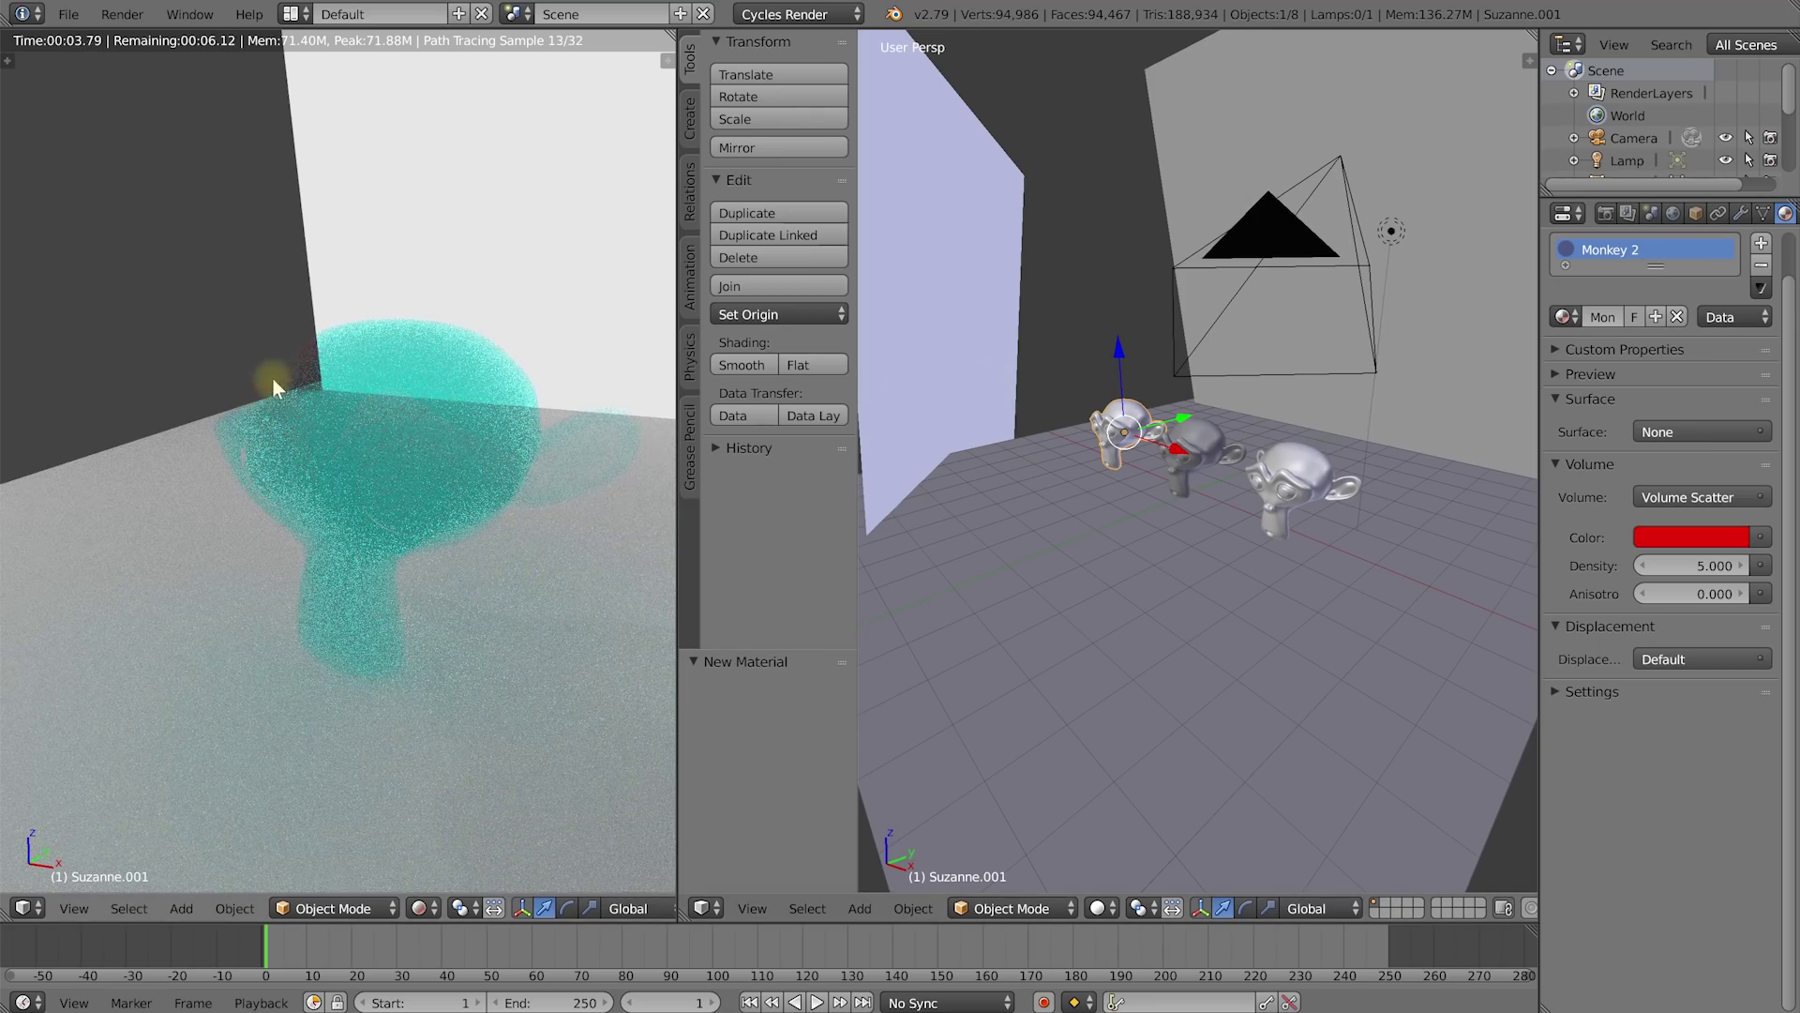
pyautogui.moveTo(328, 385); pyautogui.dragTo(340, 376, button='middle')
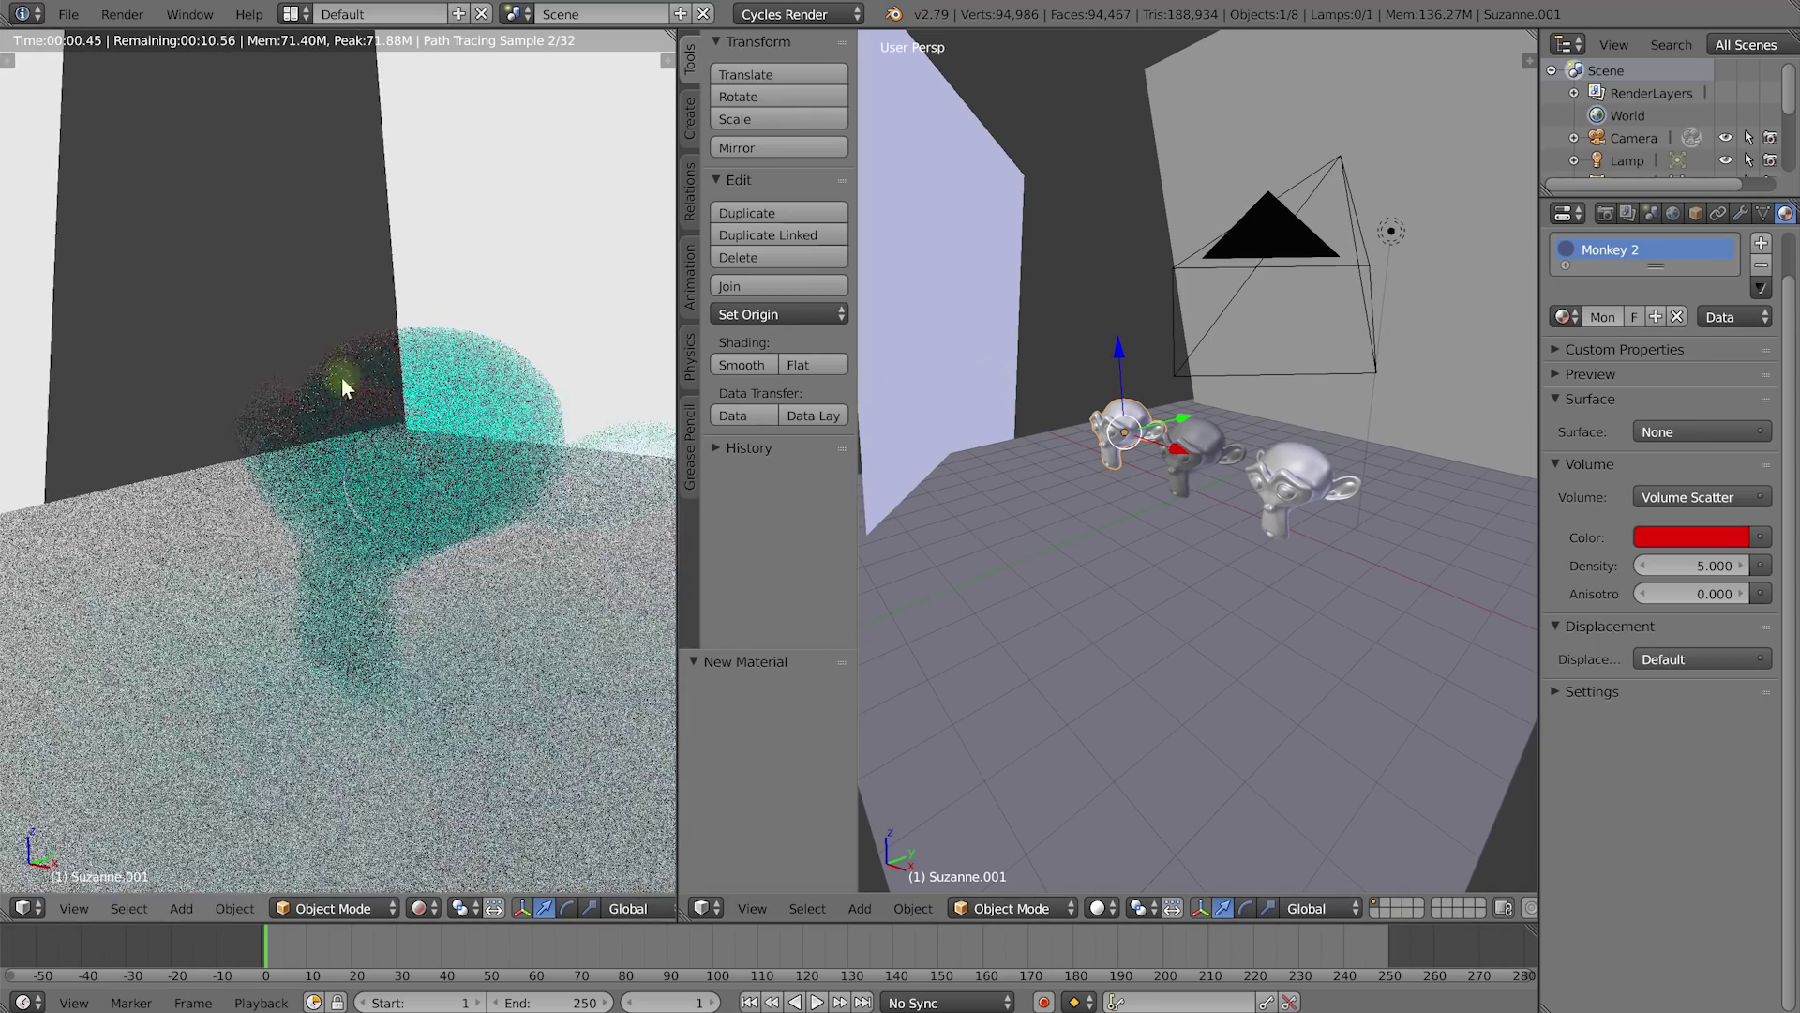
pyautogui.moveTo(341, 437); pyautogui.dragTo(433, 484, button='middle')
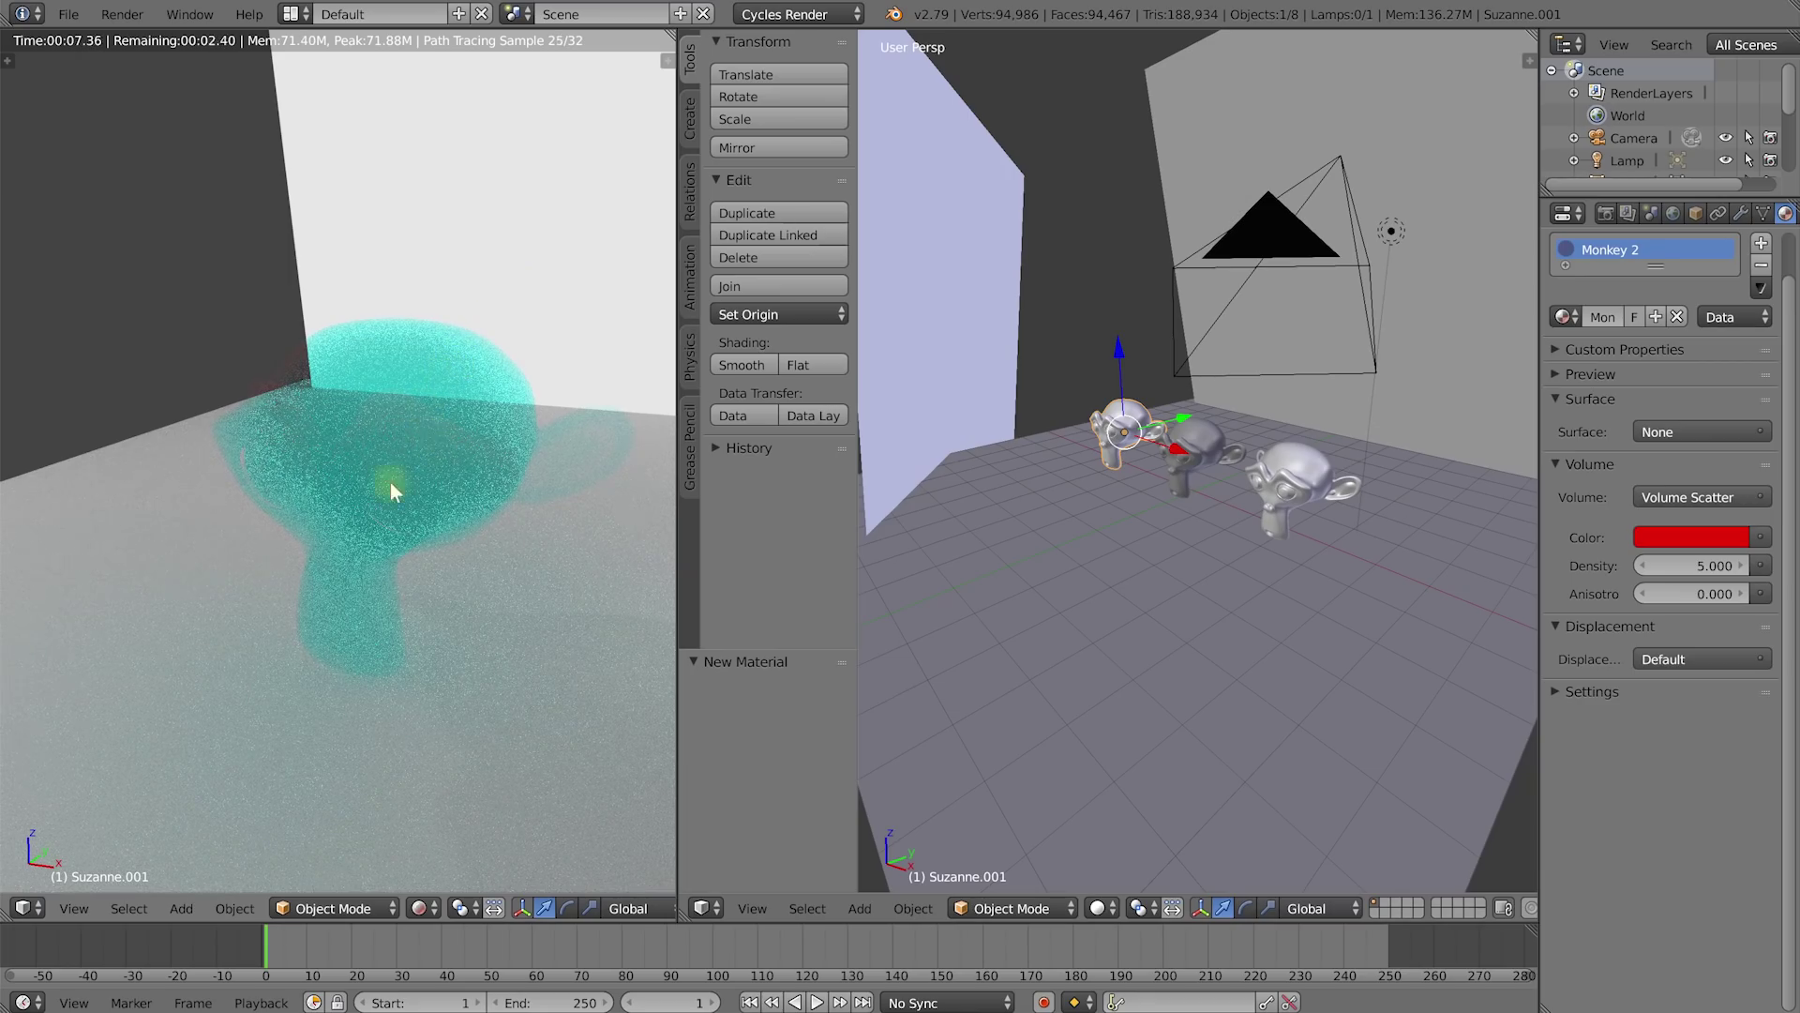
# Step: Change Monkey 2's Volume Scatter color to bright turquoise
pyautogui.click(1673, 535)
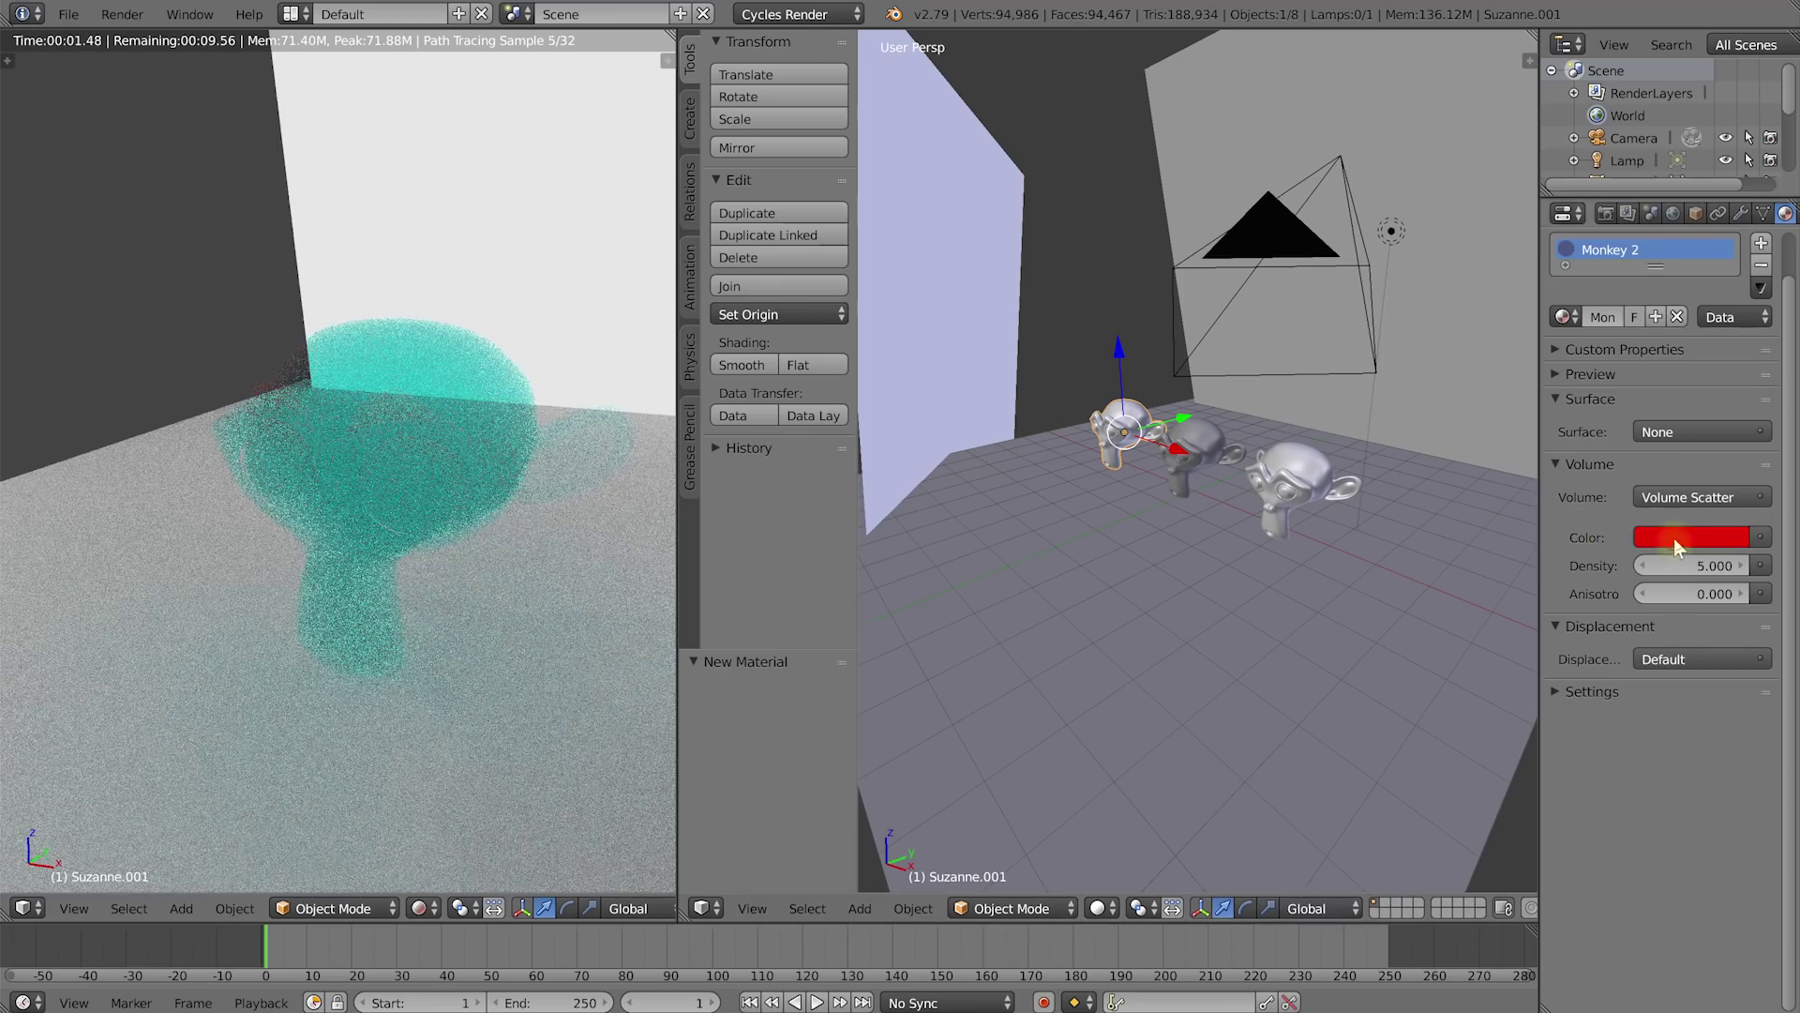
pyautogui.click(1674, 538)
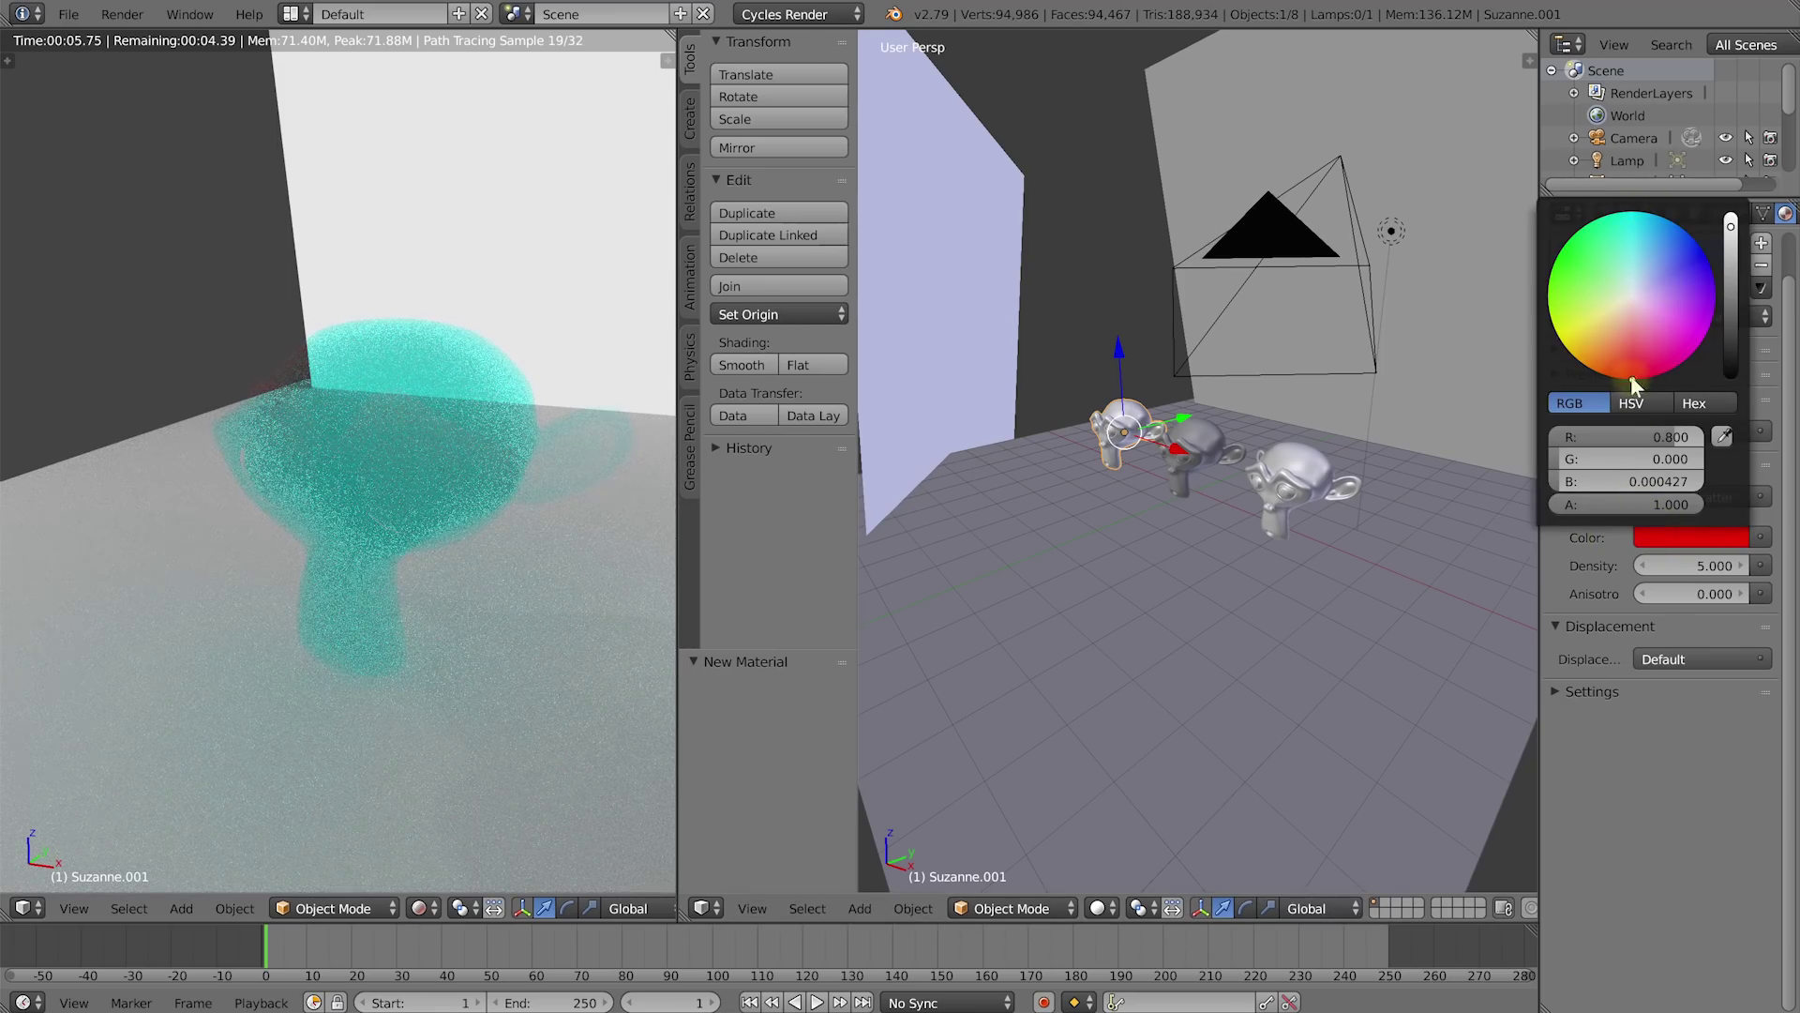
pyautogui.moveTo(1634, 272); pyautogui.dragTo(1633, 212)
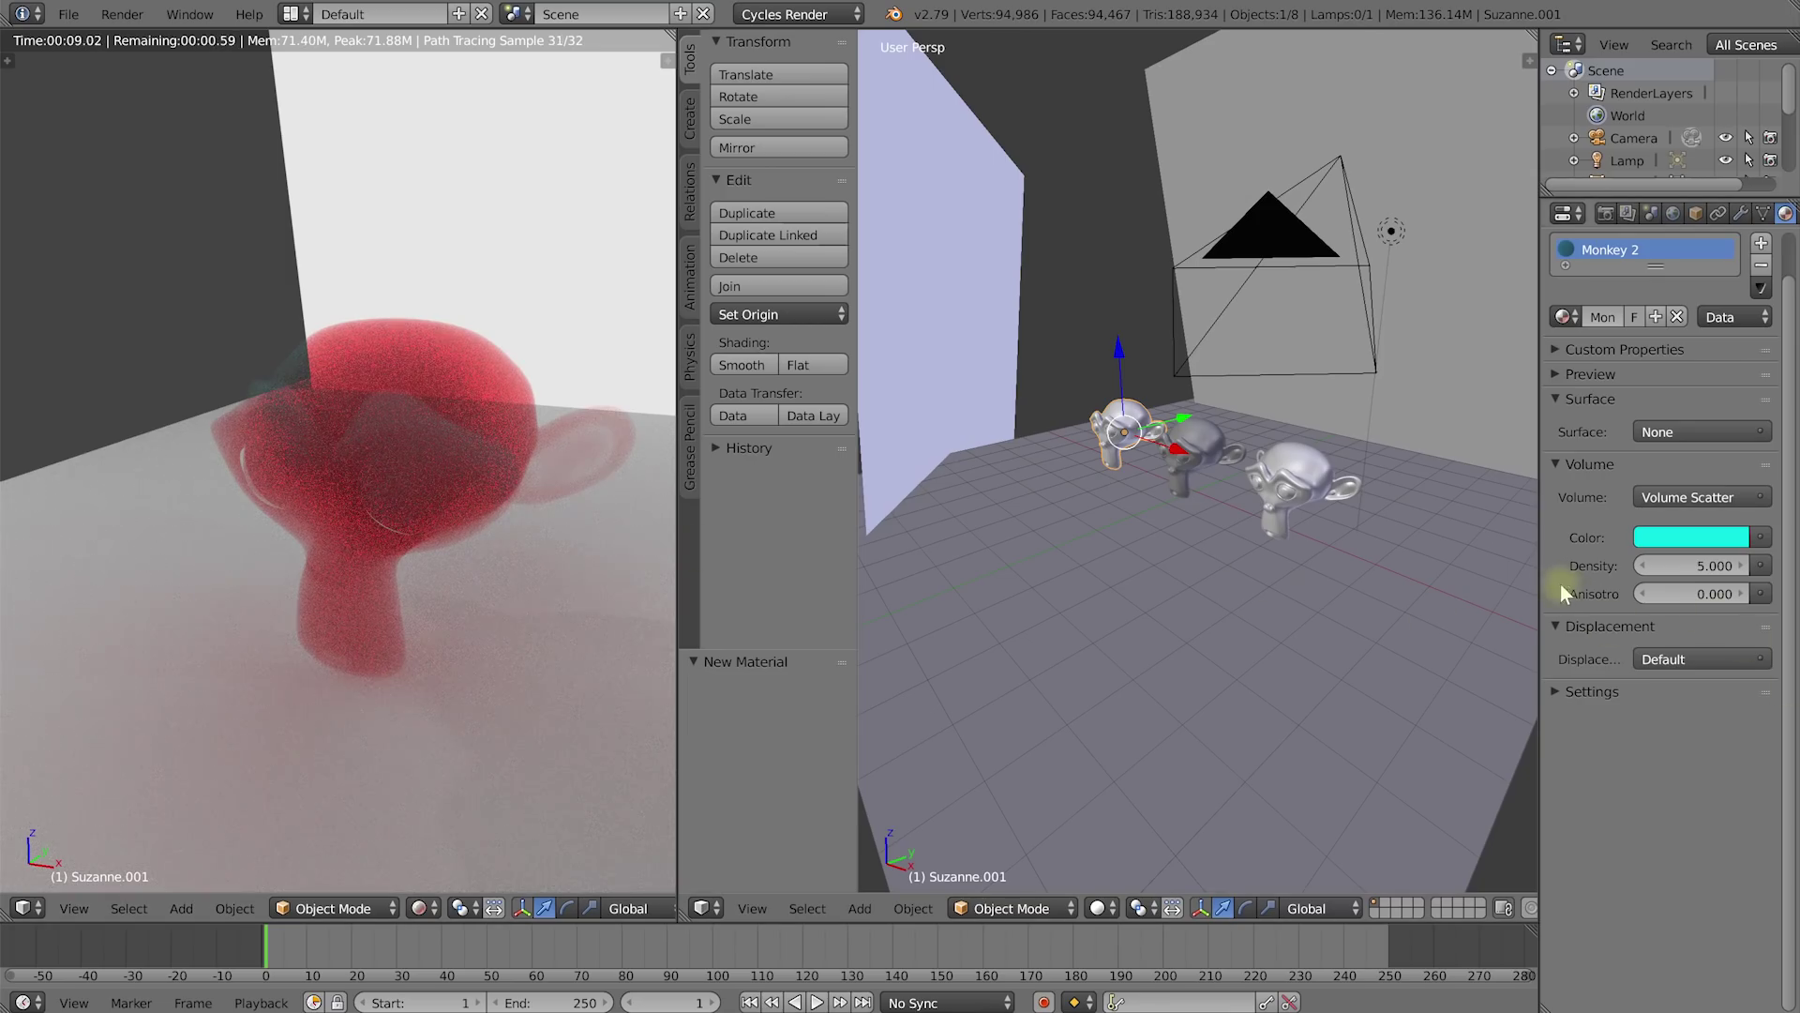
# Step: Widen the material properties area and try an anisotropy of 1 for Monkey 2's Volume Scatter shader
pyautogui.moveTo(1539, 586); pyautogui.dragTo(1492, 586)
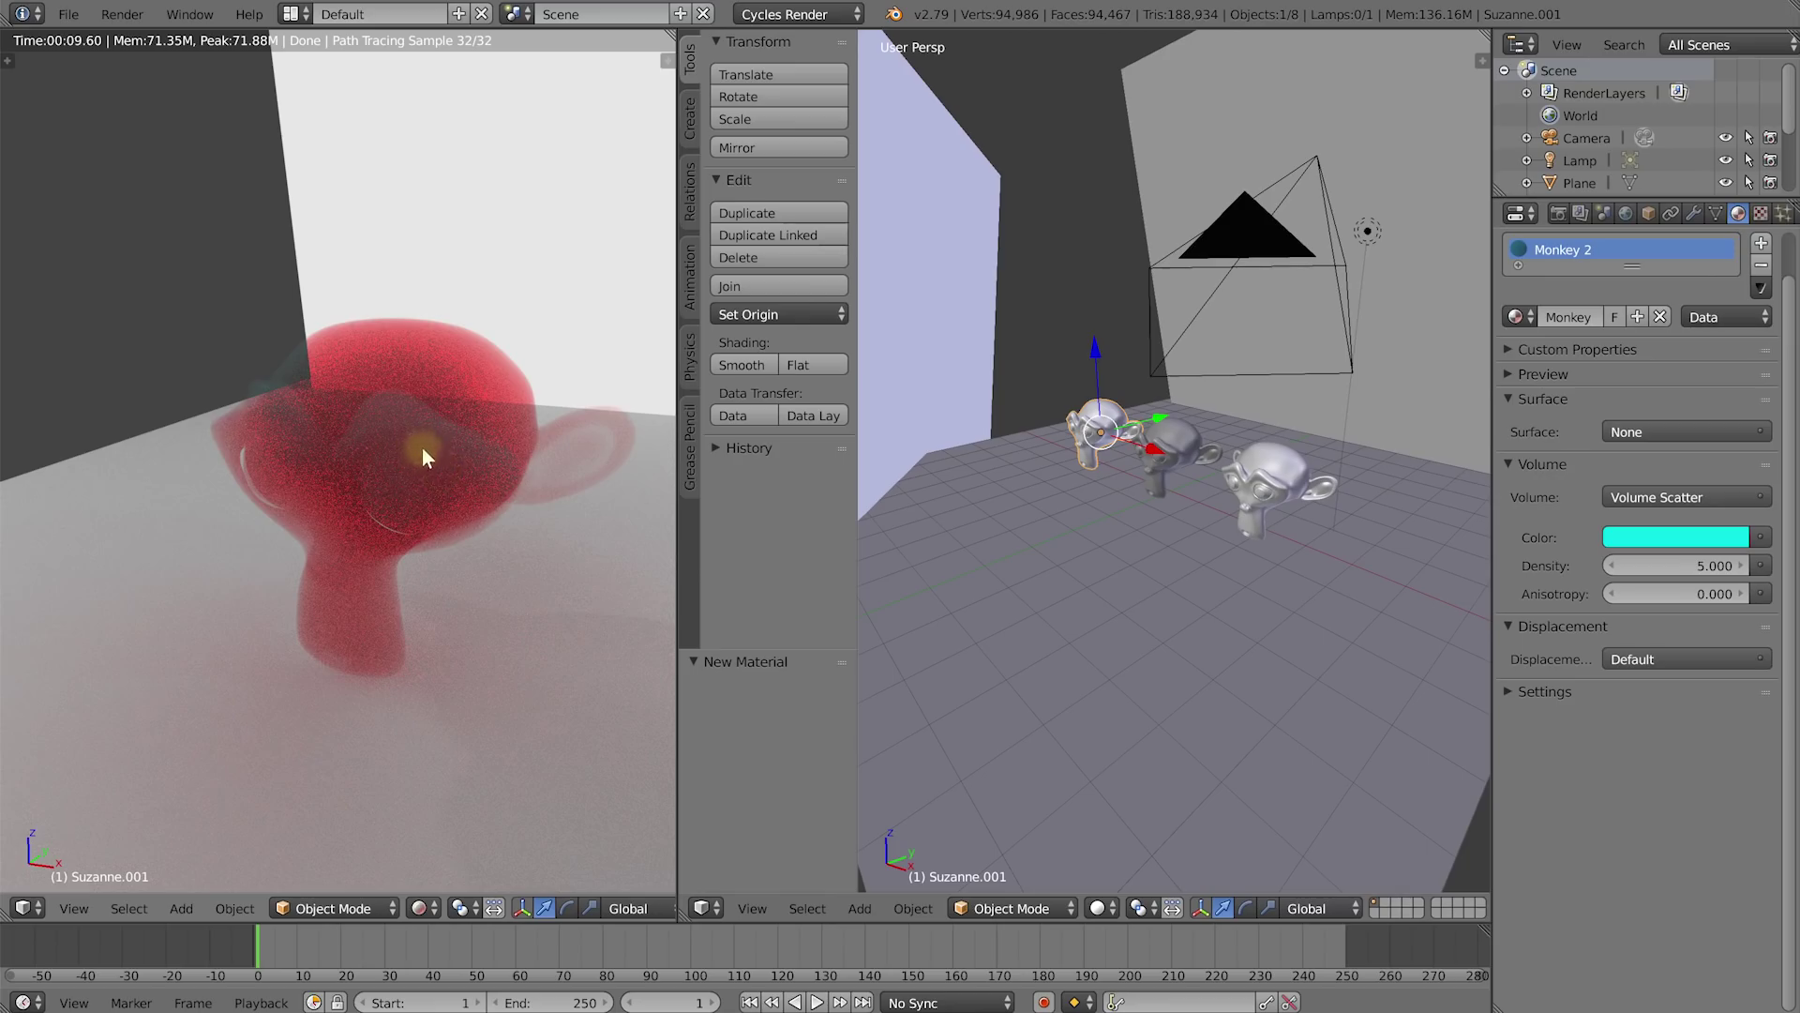
pyautogui.click(1673, 594)
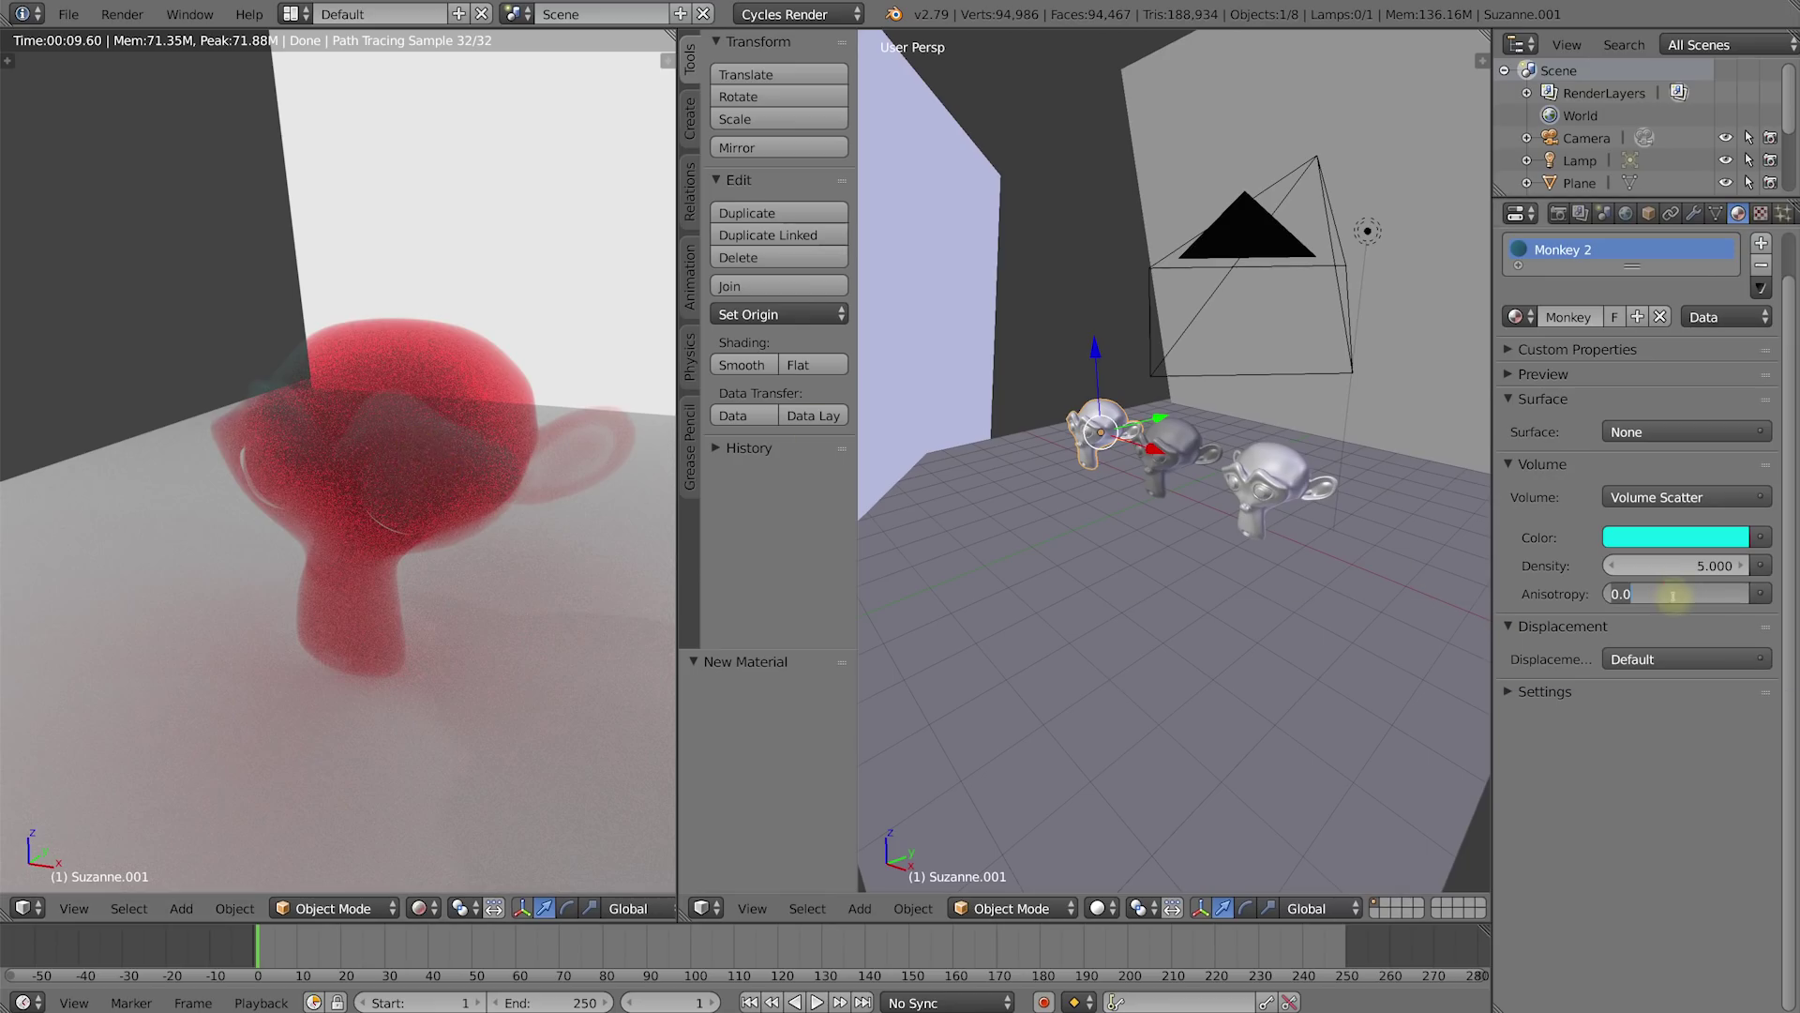
pyautogui.write('1')
pyautogui.press('Return')
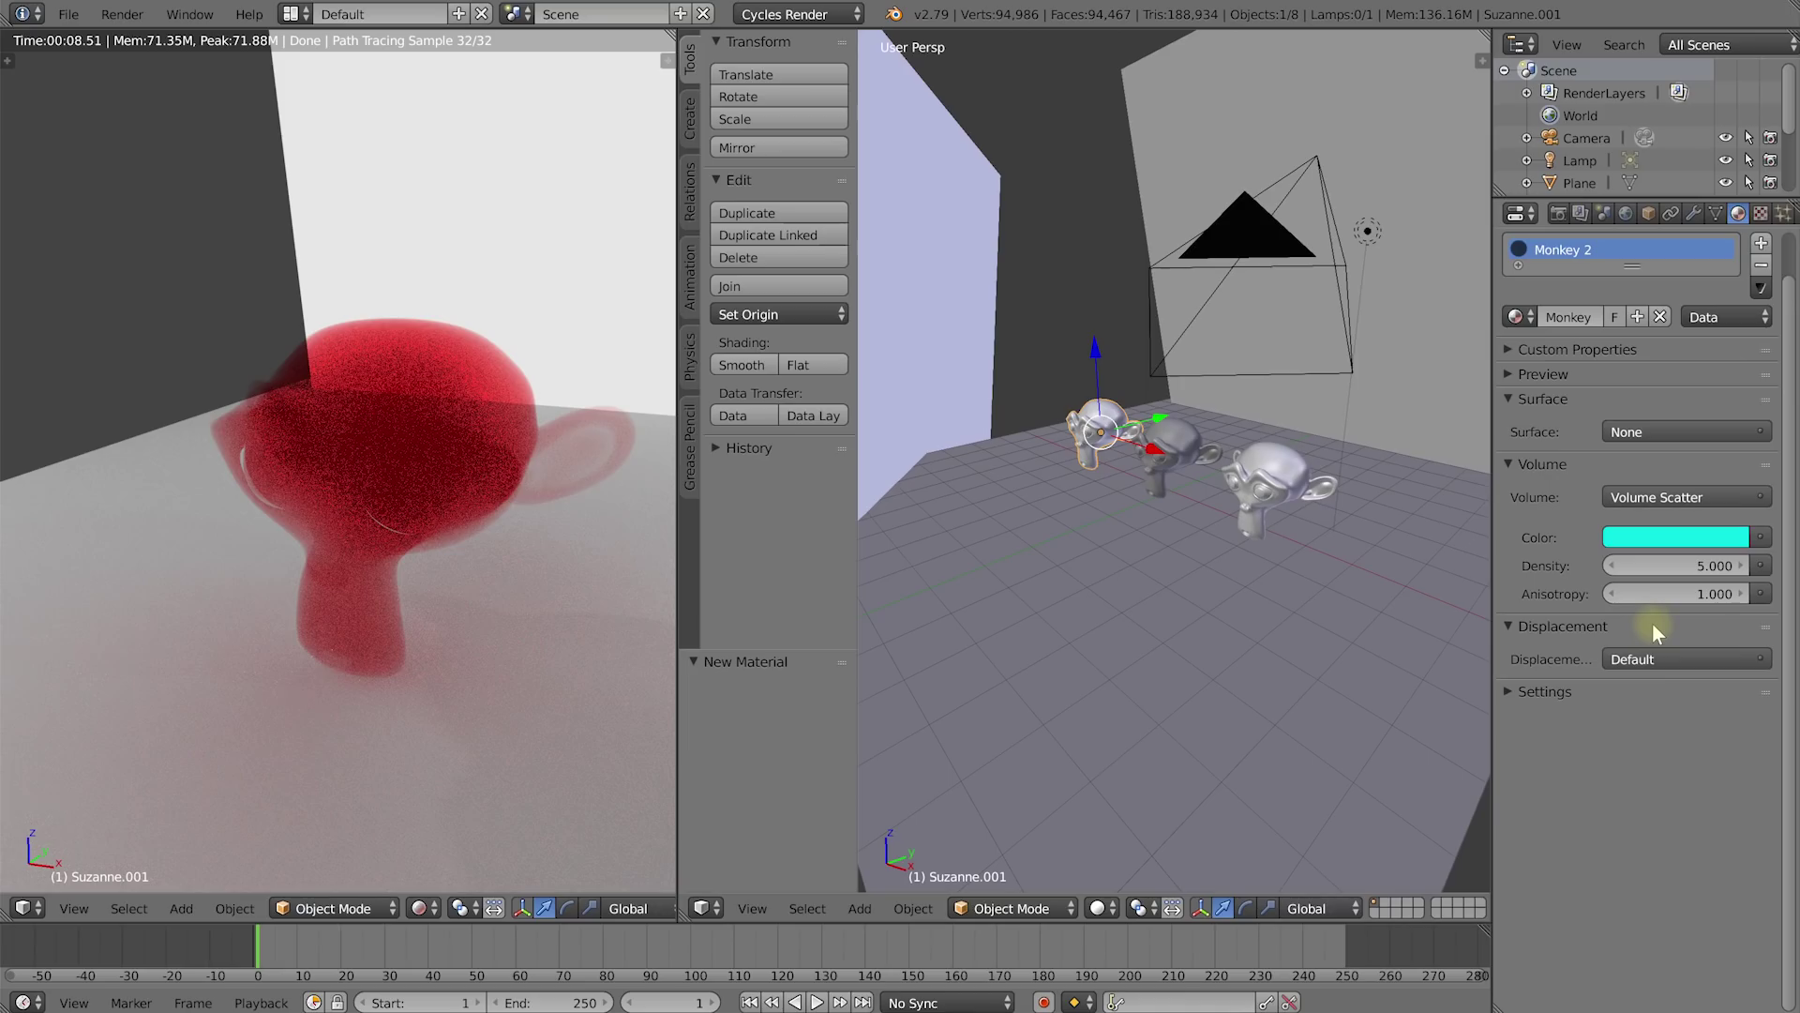
# Step: Try an anisotropy of -1 for Monkey 2's Volume Scatter shader
pyautogui.click(1674, 594)
pyautogui.write('-1')
pyautogui.press('Return')
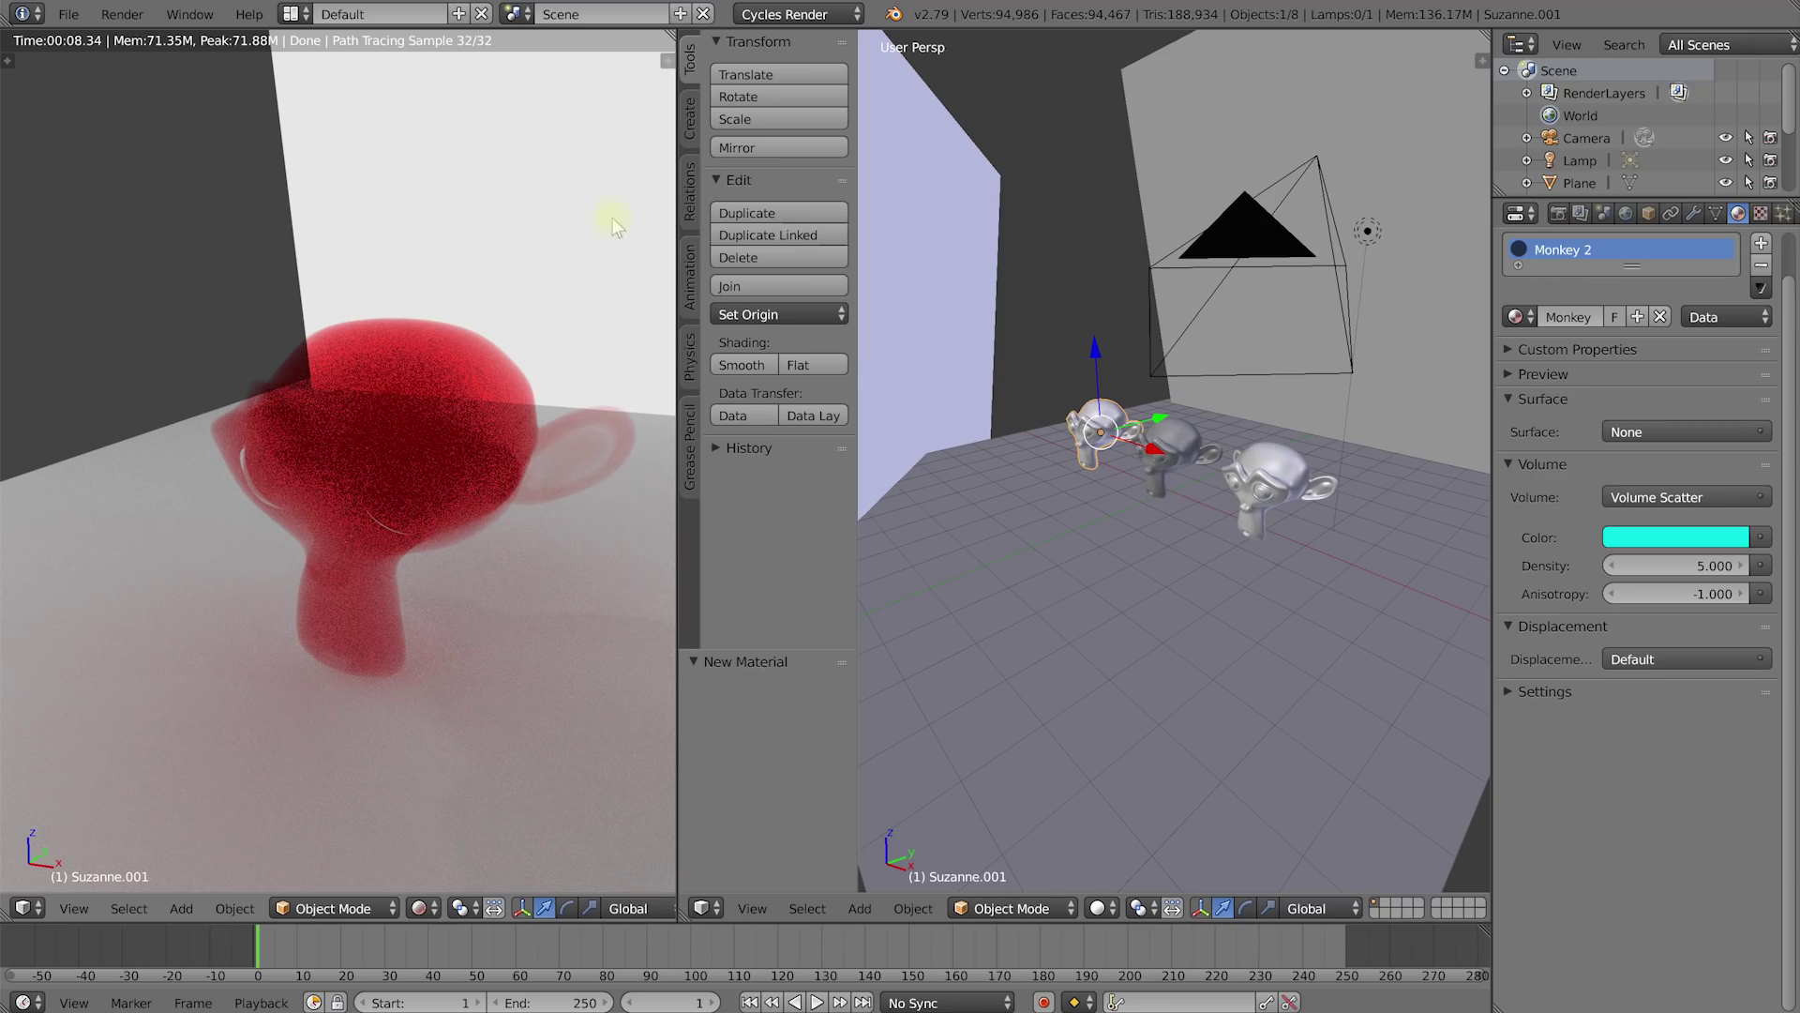
# Step: Set the anisotropy of Monkey 2's Volume Scatter shader back to 0
pyautogui.click(1686, 596)
pyautogui.write('0')
pyautogui.press('Return')
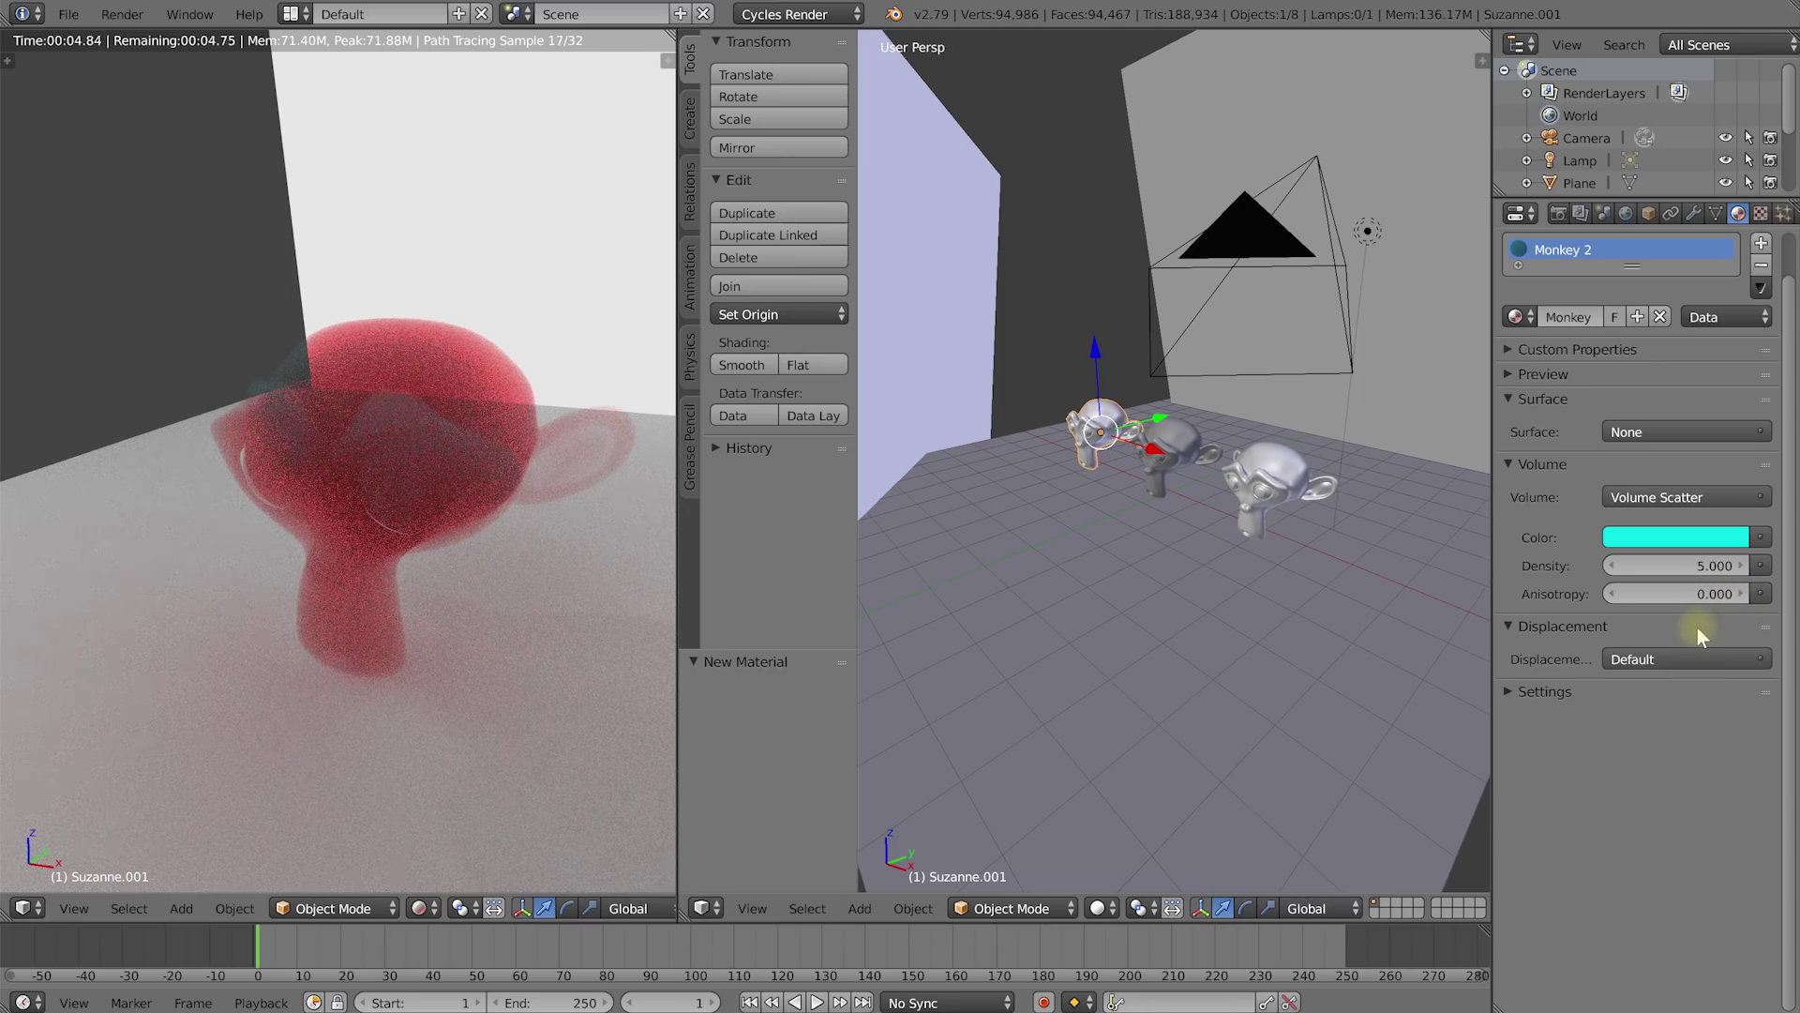
# Step: Enlarge the rendered preview and set the density of Monkey 1's Volume Absorption shader to 5
pyautogui.moveTo(678, 526); pyautogui.dragTo(782, 526)
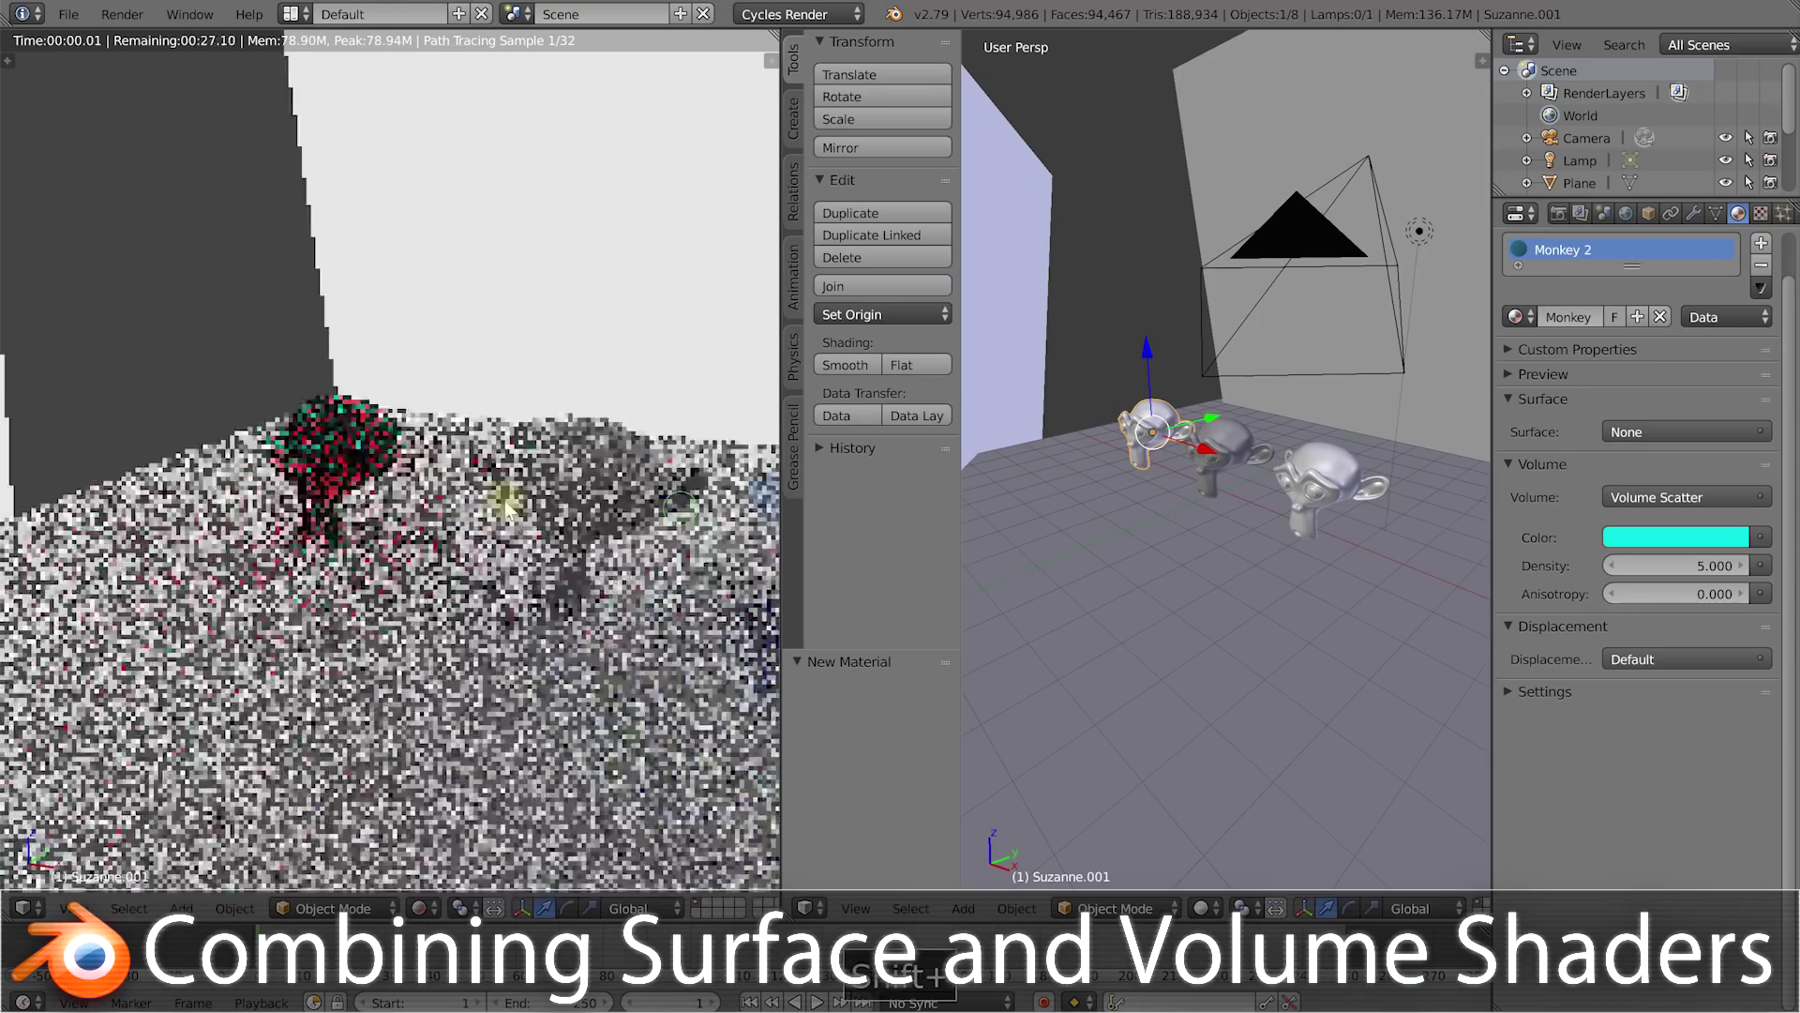
pyautogui.rightClick(1313, 487)
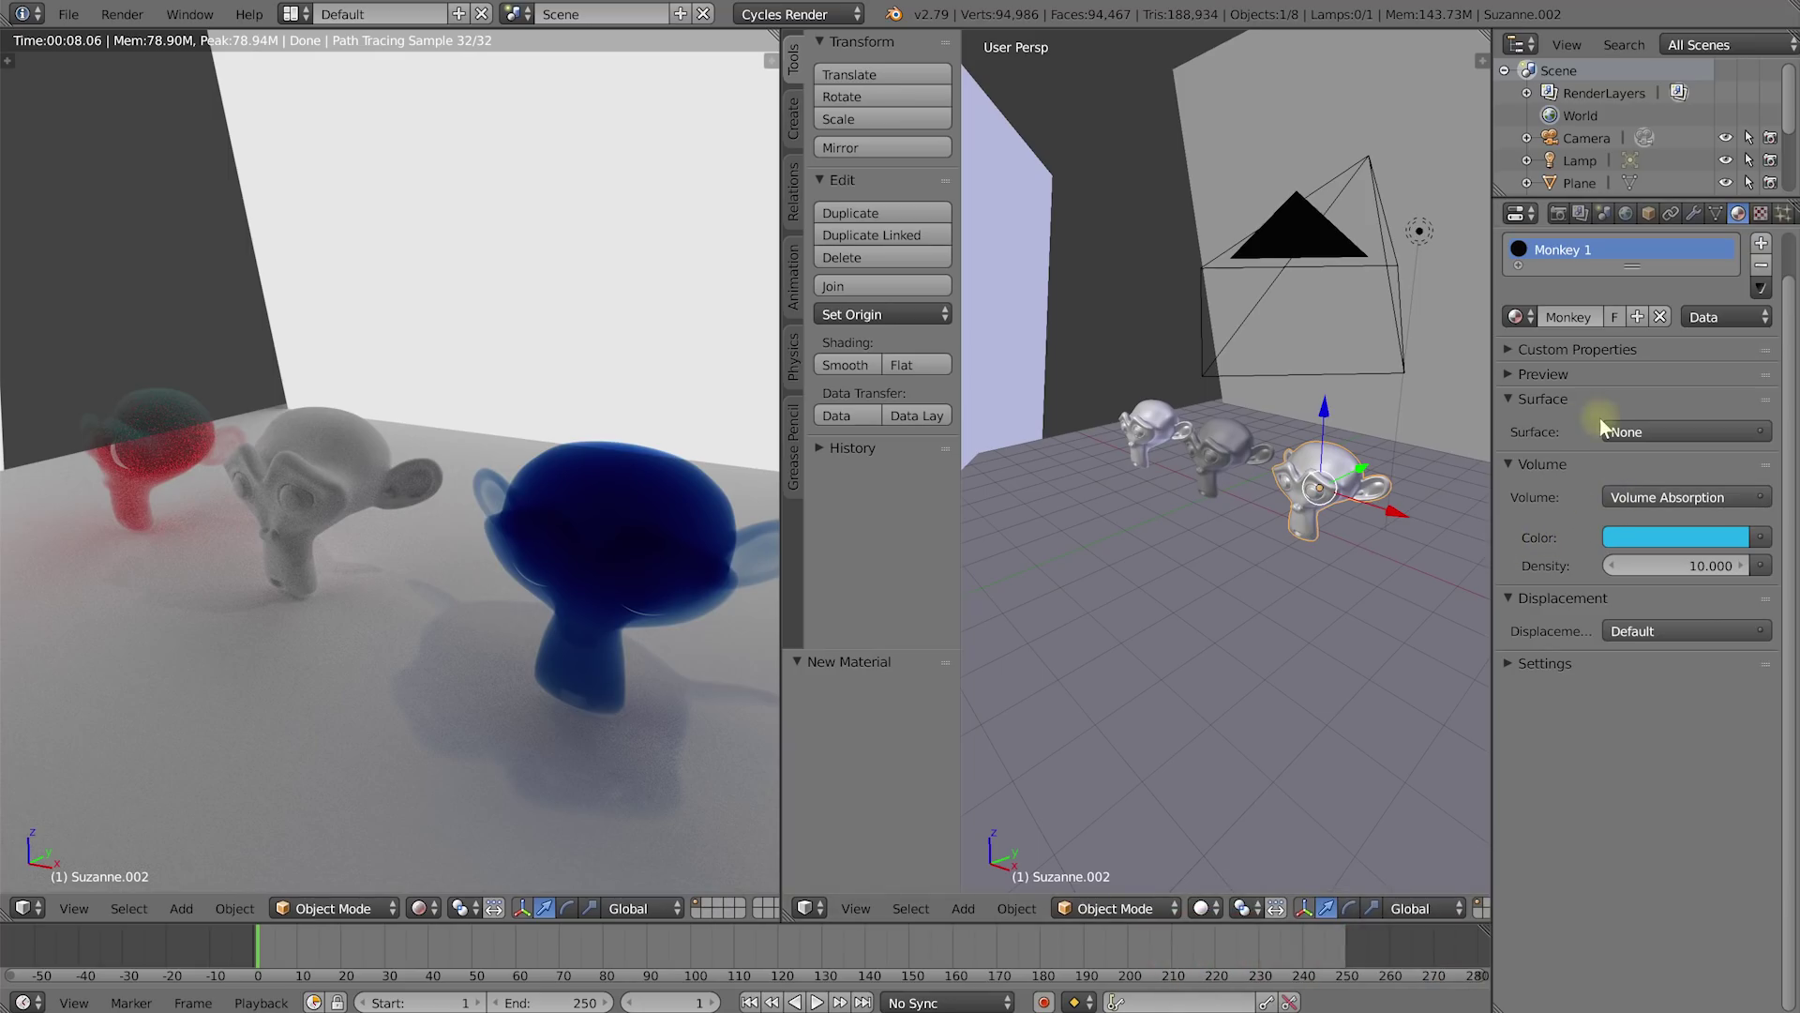
pyautogui.click(1688, 565)
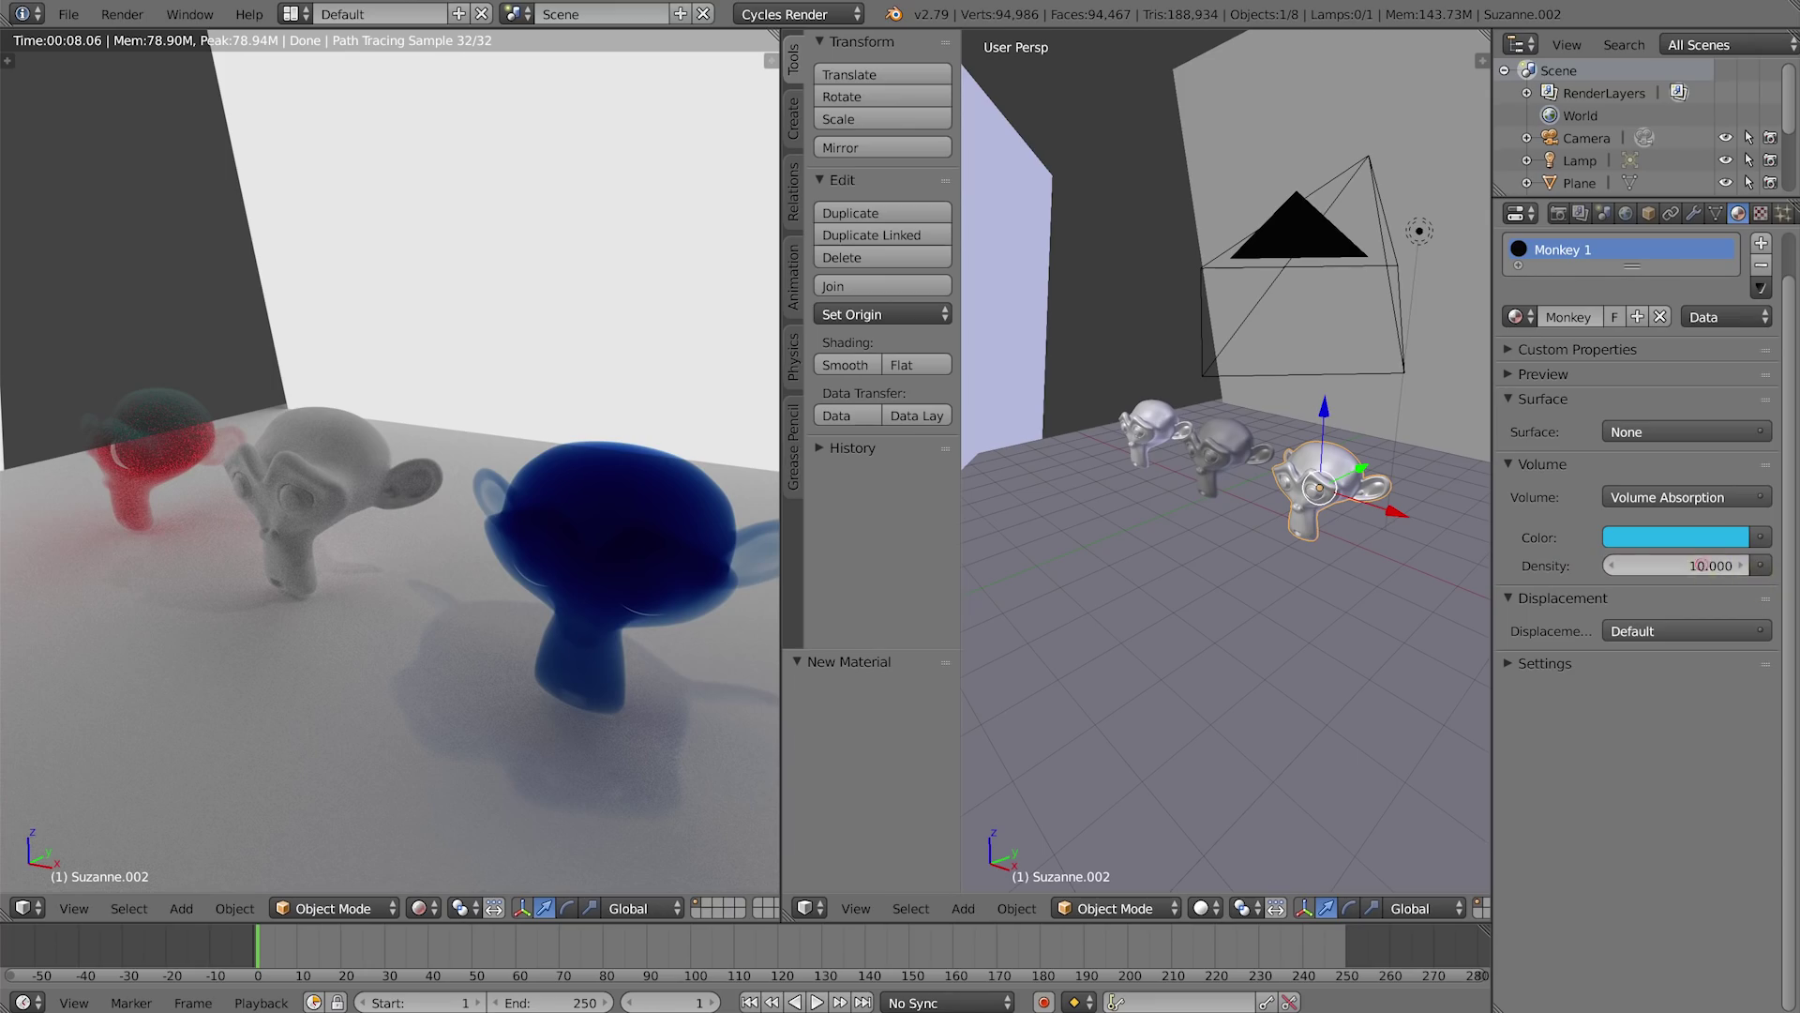
pyautogui.write('5')
pyautogui.press('Return')
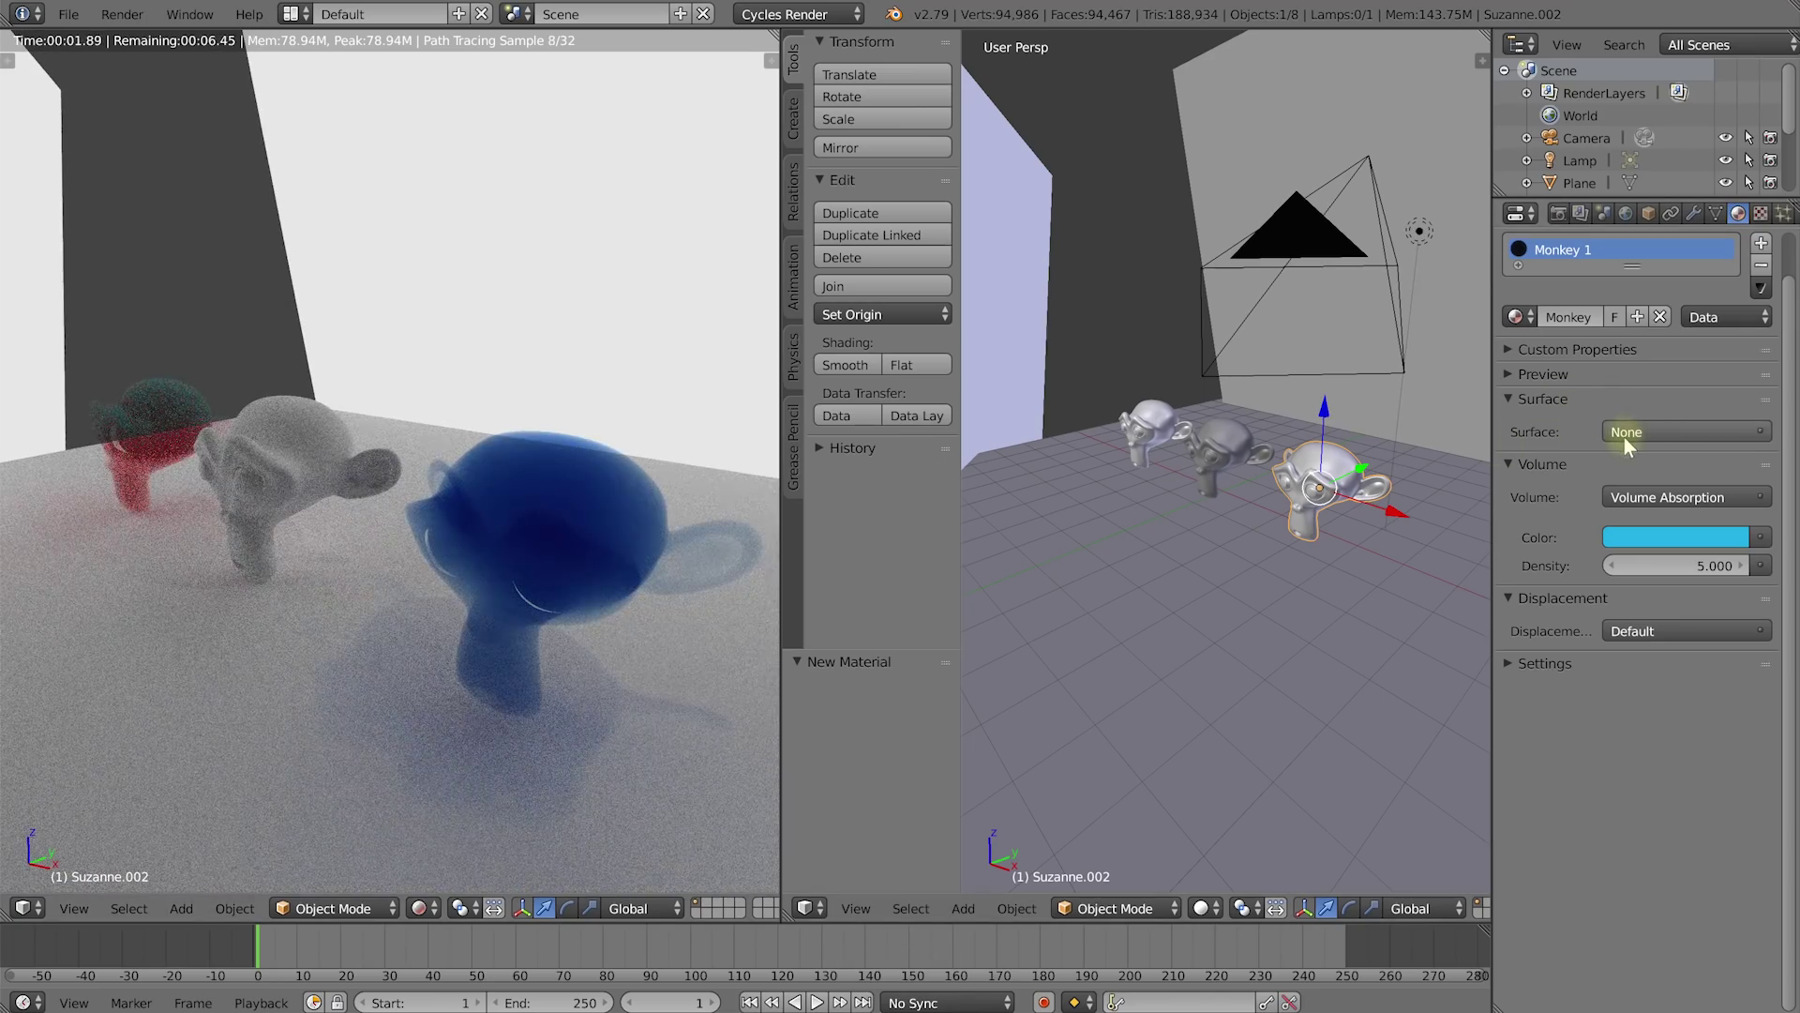
# Step: Add a Glass BSDF surface shader to Monkey 1 alongside its Volume Absorption and examine the rendered head
pyautogui.click(1729, 433)
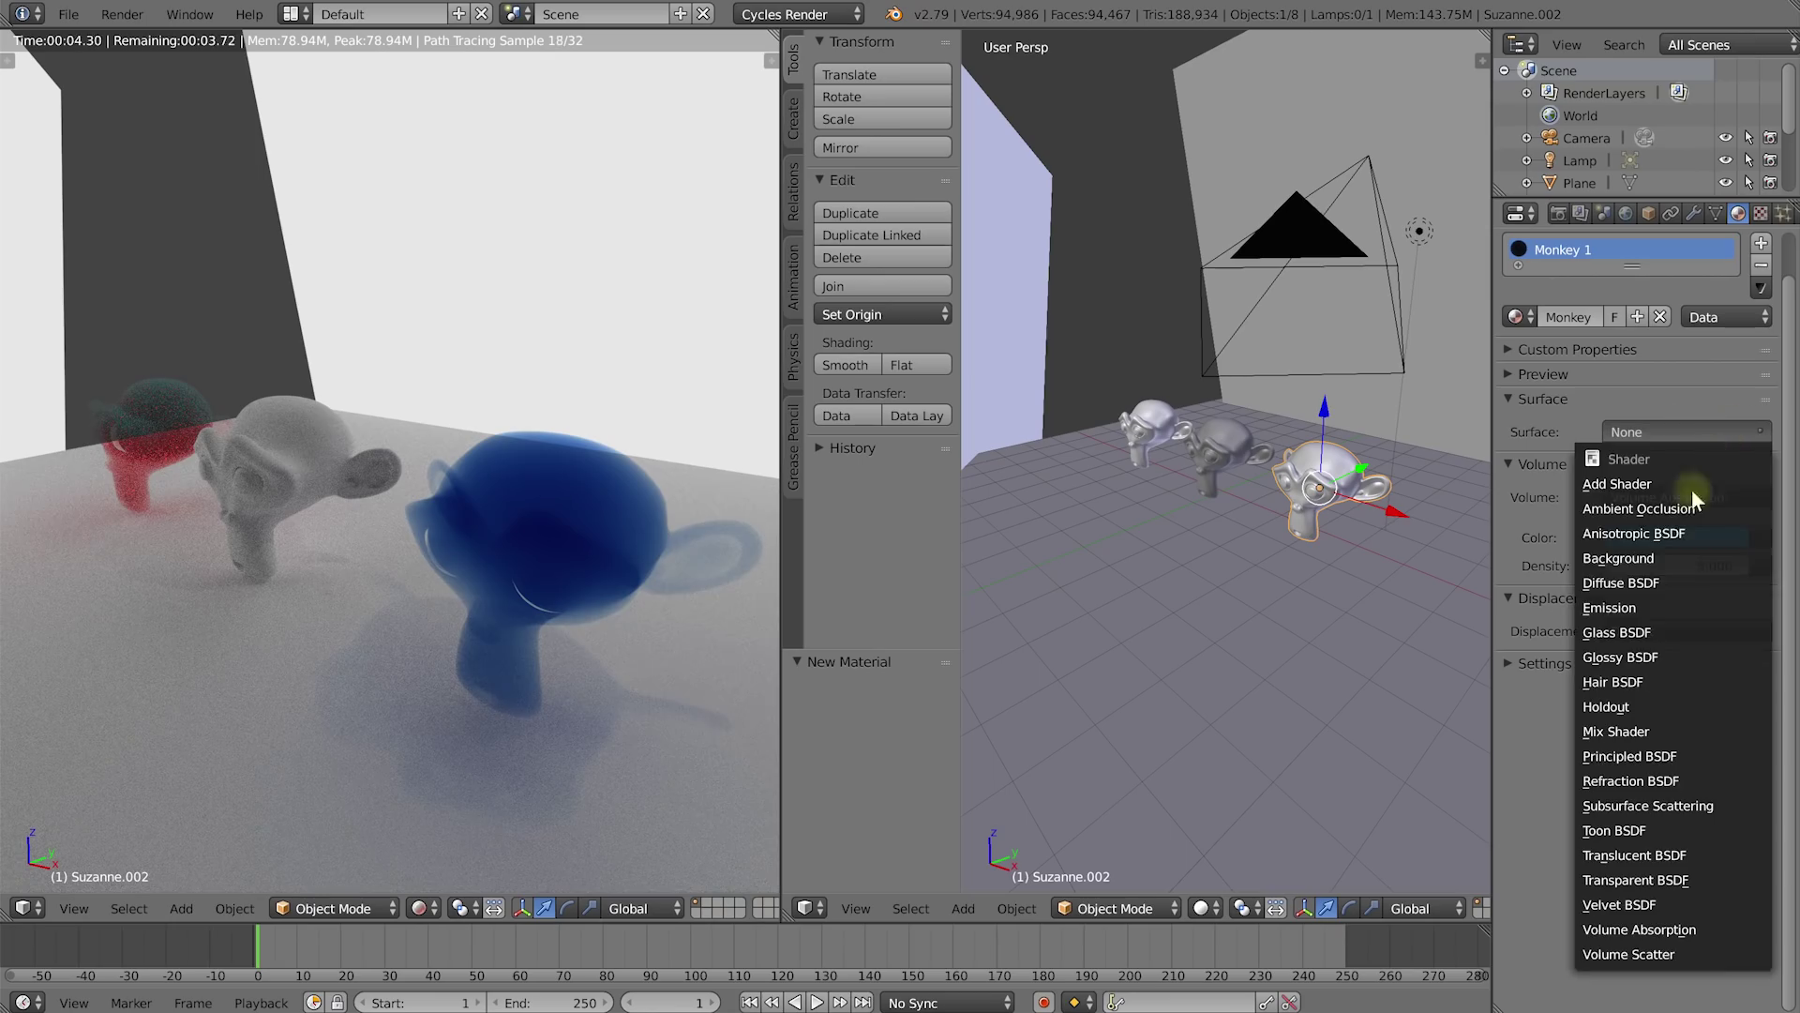
pyautogui.click(1671, 632)
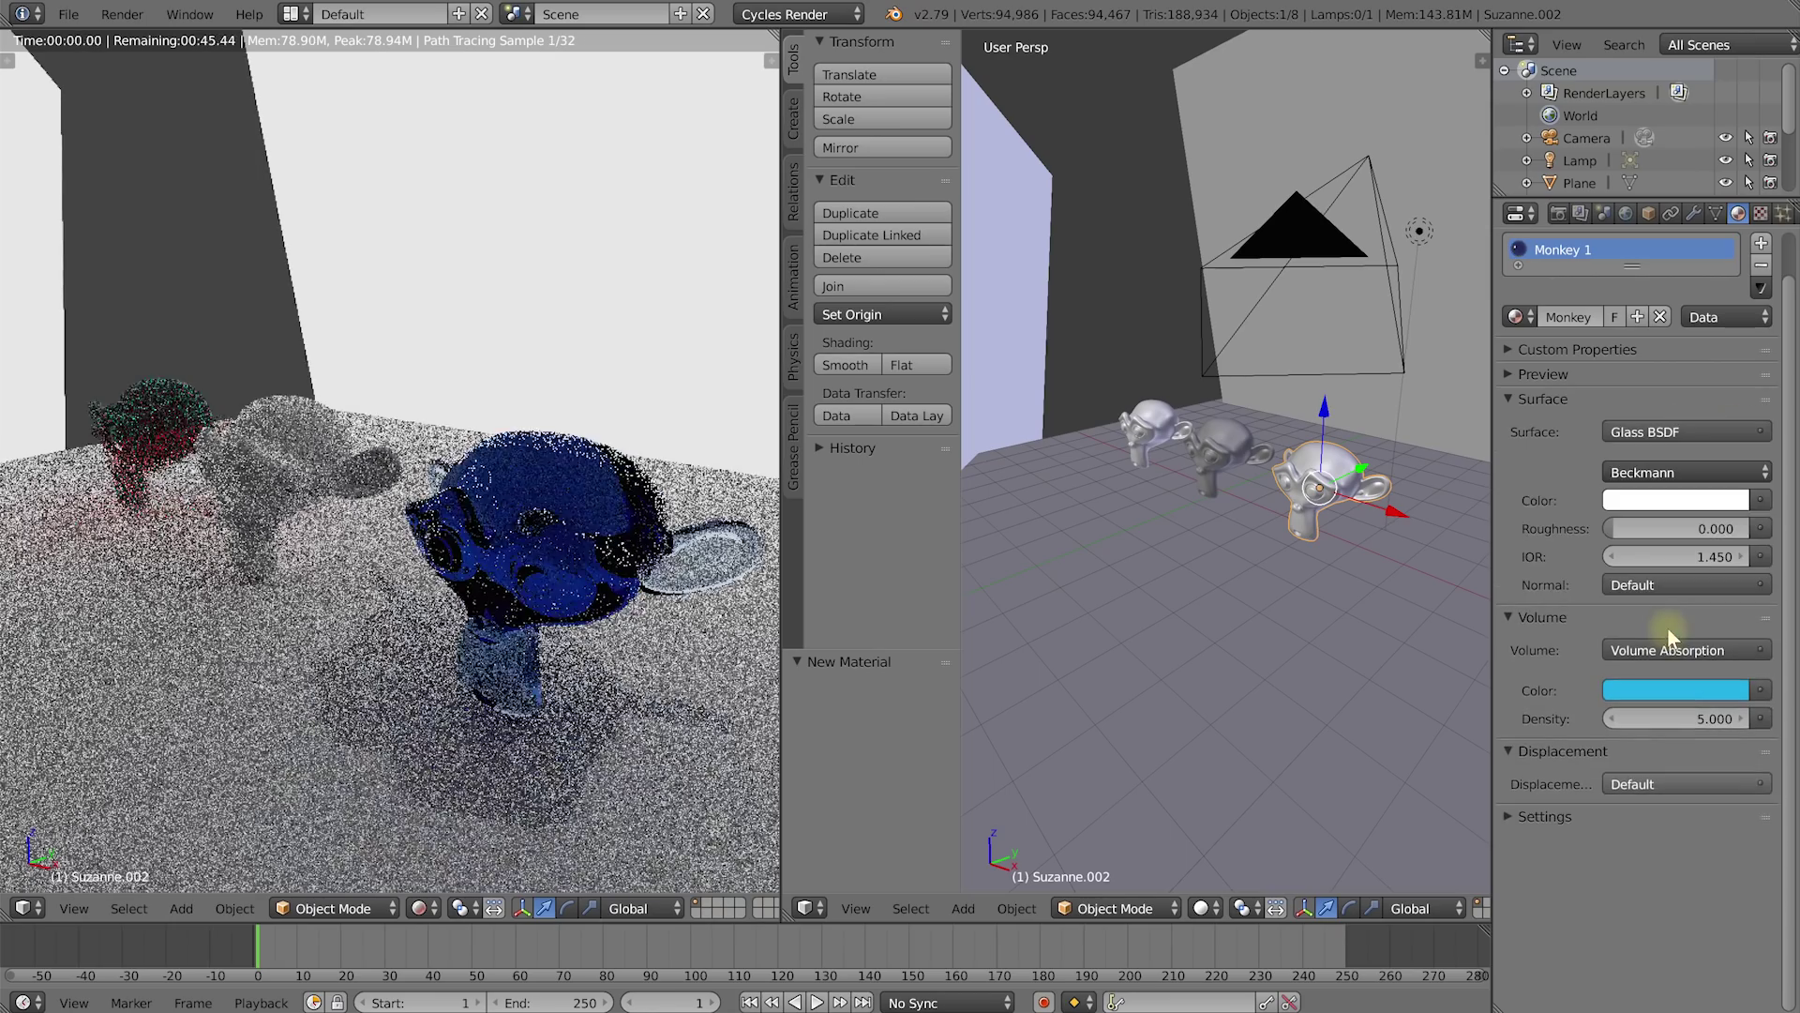
pyautogui.moveTo(637, 623)
pyautogui.mouseDown(button='middle')
pyautogui.moveTo(598, 553)
pyautogui.moveTo(595, 592)
pyautogui.moveTo(567, 564)
pyautogui.mouseUp(button='middle')
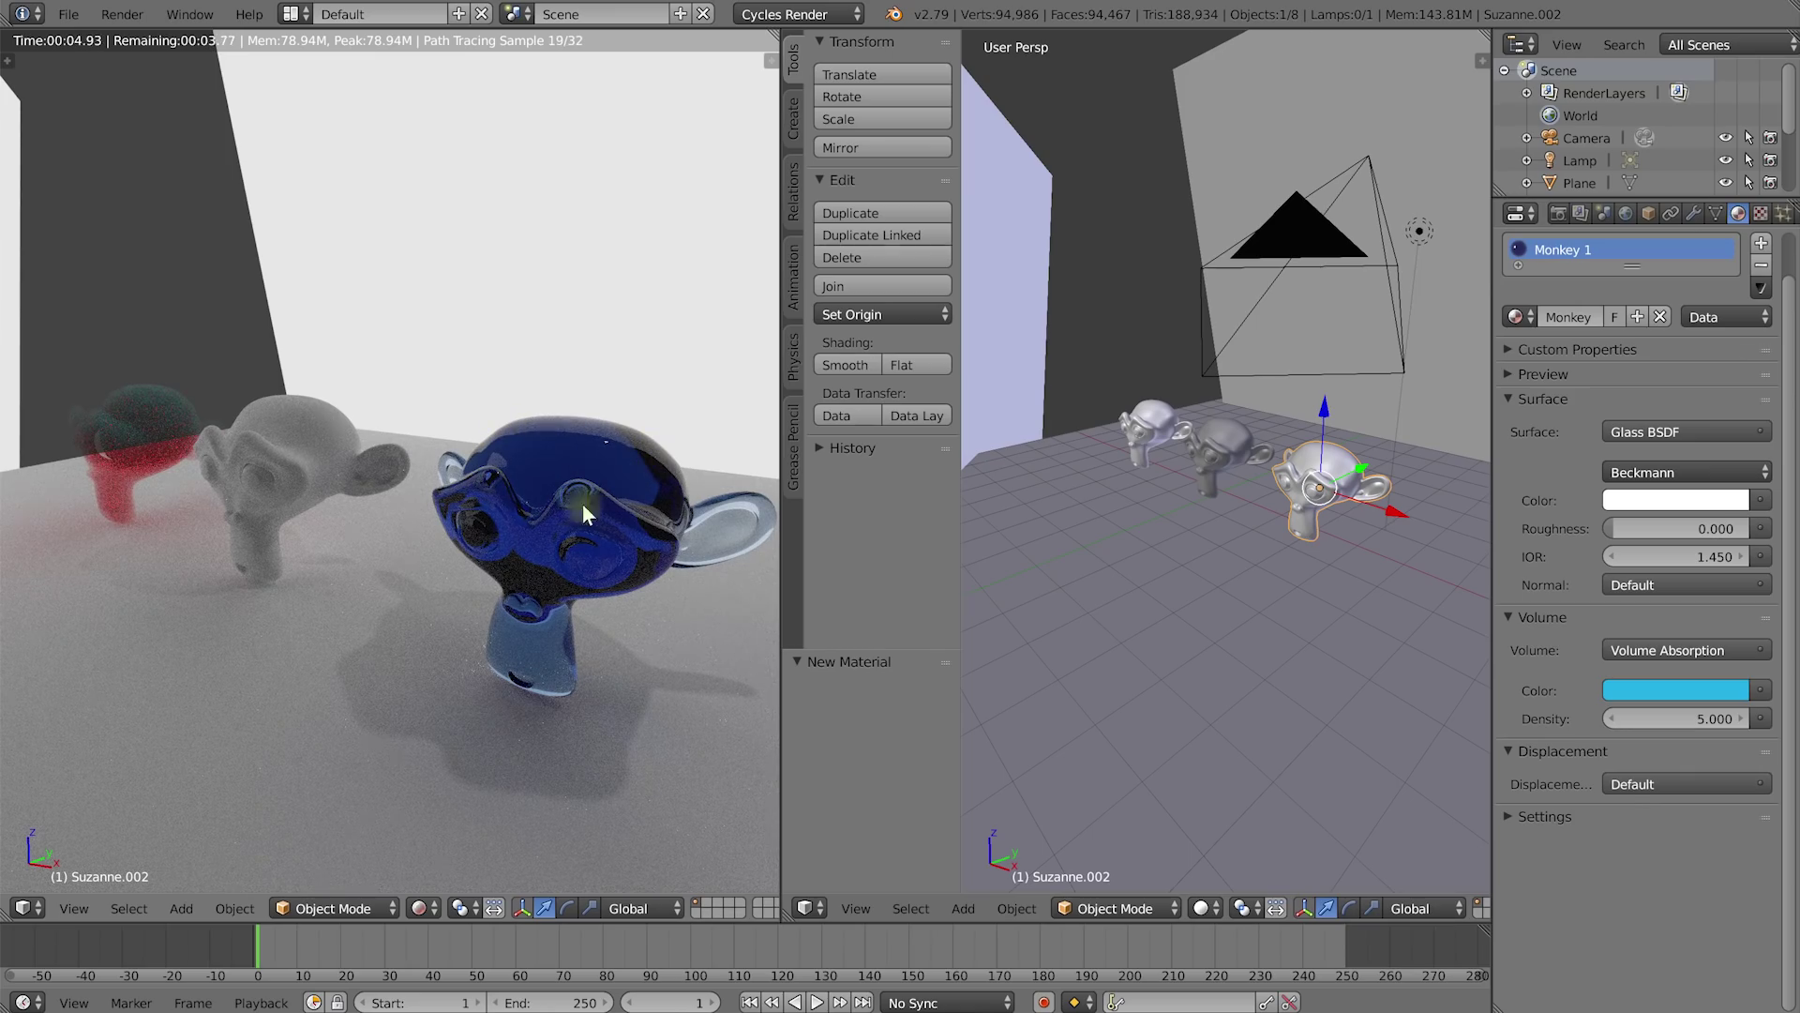
pyautogui.moveTo(594, 549)
pyautogui.mouseDown(button='middle')
pyautogui.moveTo(640, 510)
pyautogui.moveTo(600, 491)
pyautogui.moveTo(533, 508)
pyautogui.mouseUp(button='middle')
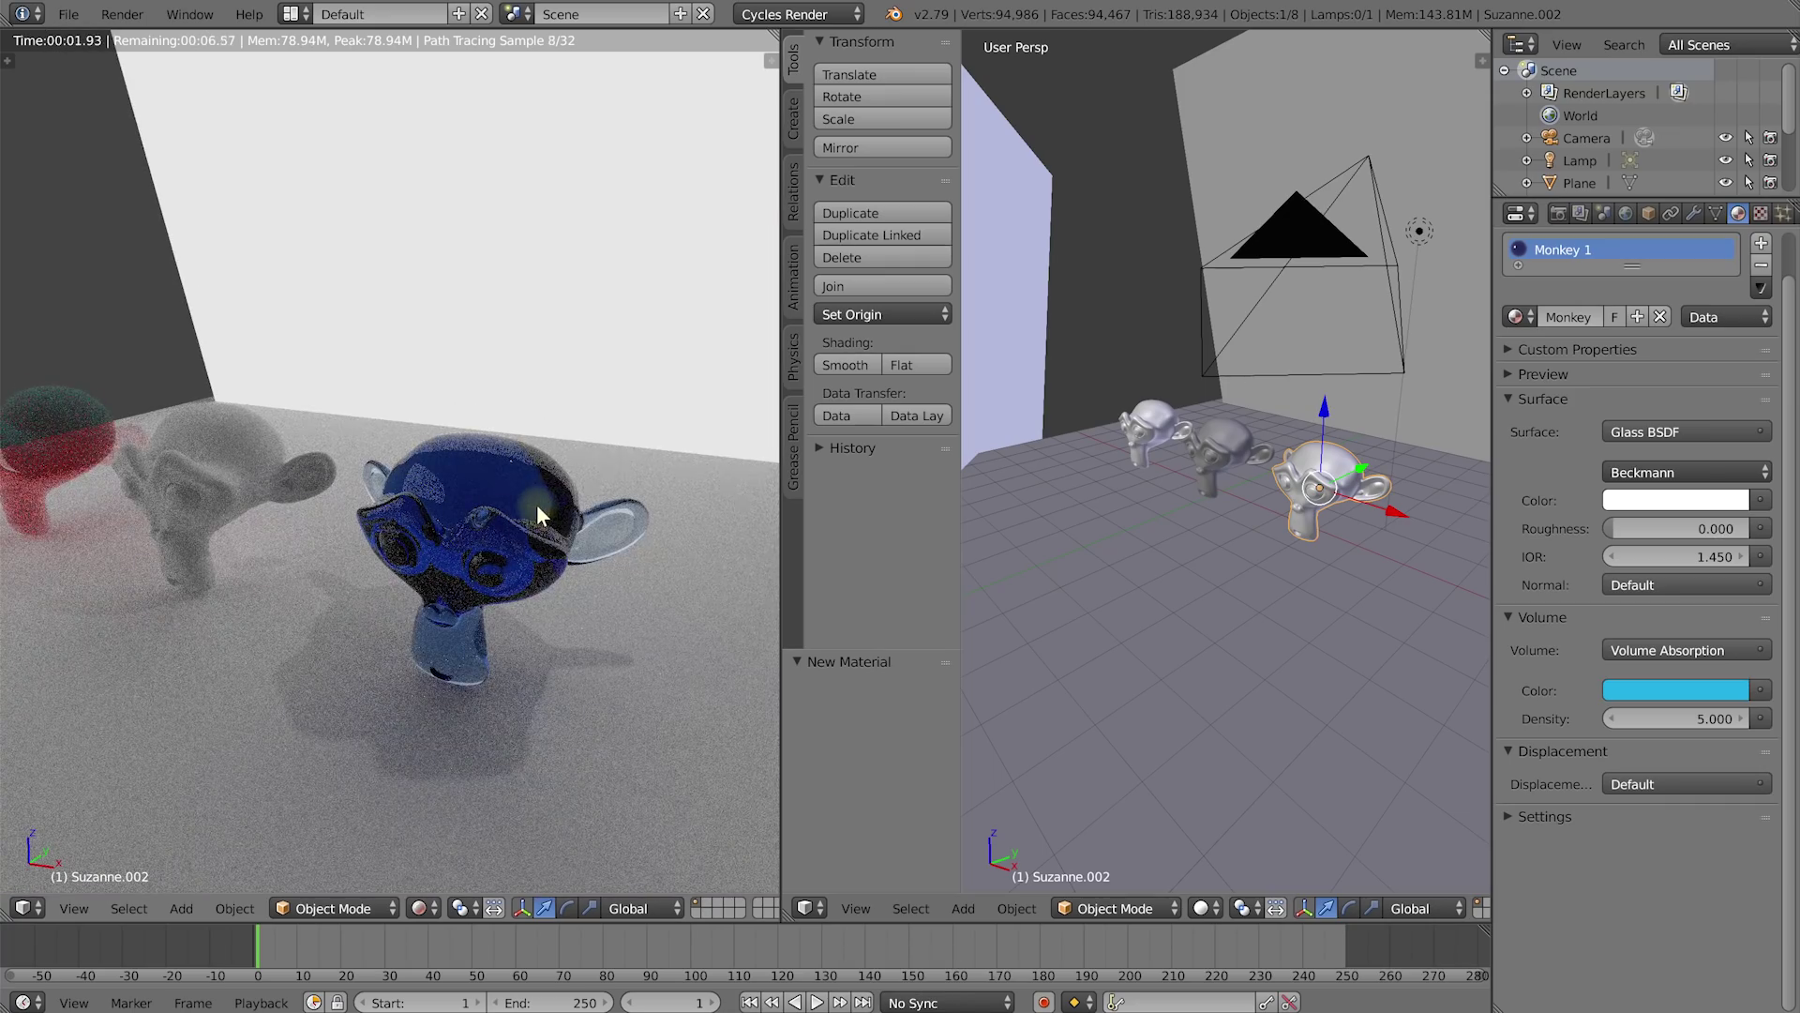
pyautogui.moveTo(566, 448); pyautogui.dragTo(577, 478, button='middle')
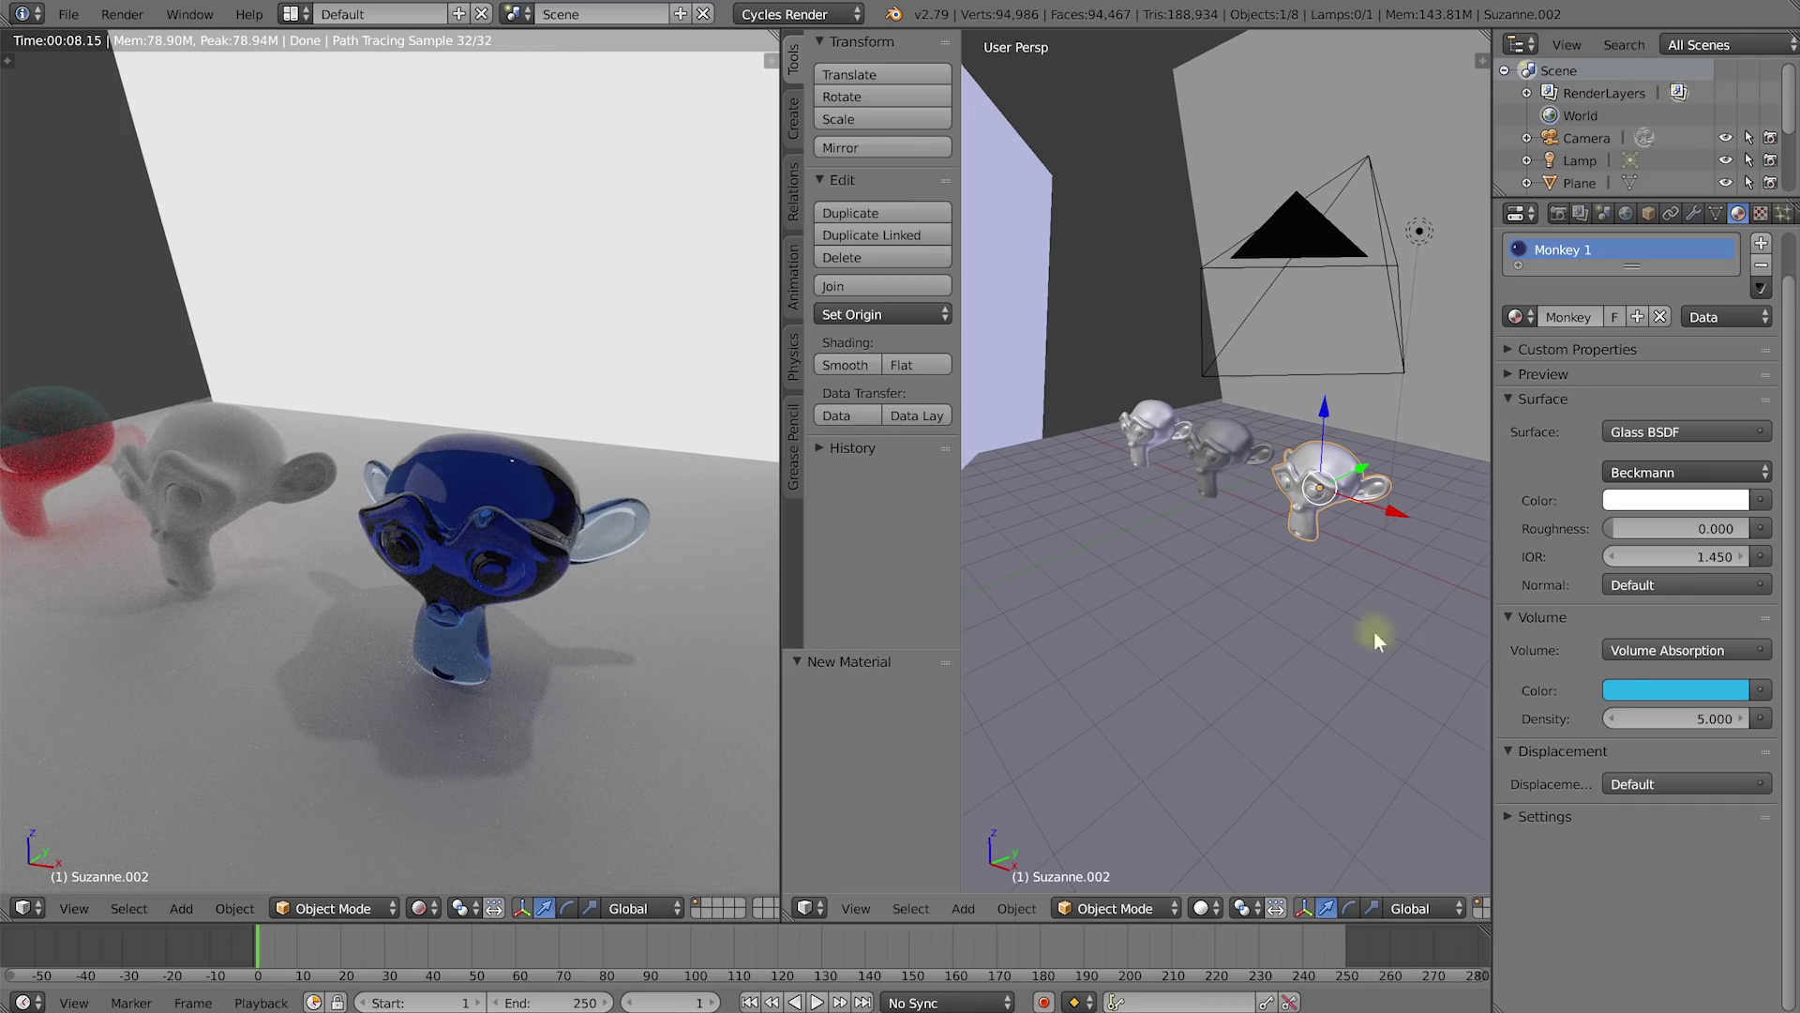
# Step: Remove Monkey 1's volume shader and try pure blue as its Glass BSDF color for comparison
pyautogui.click(1741, 651)
pyautogui.click(1717, 155)
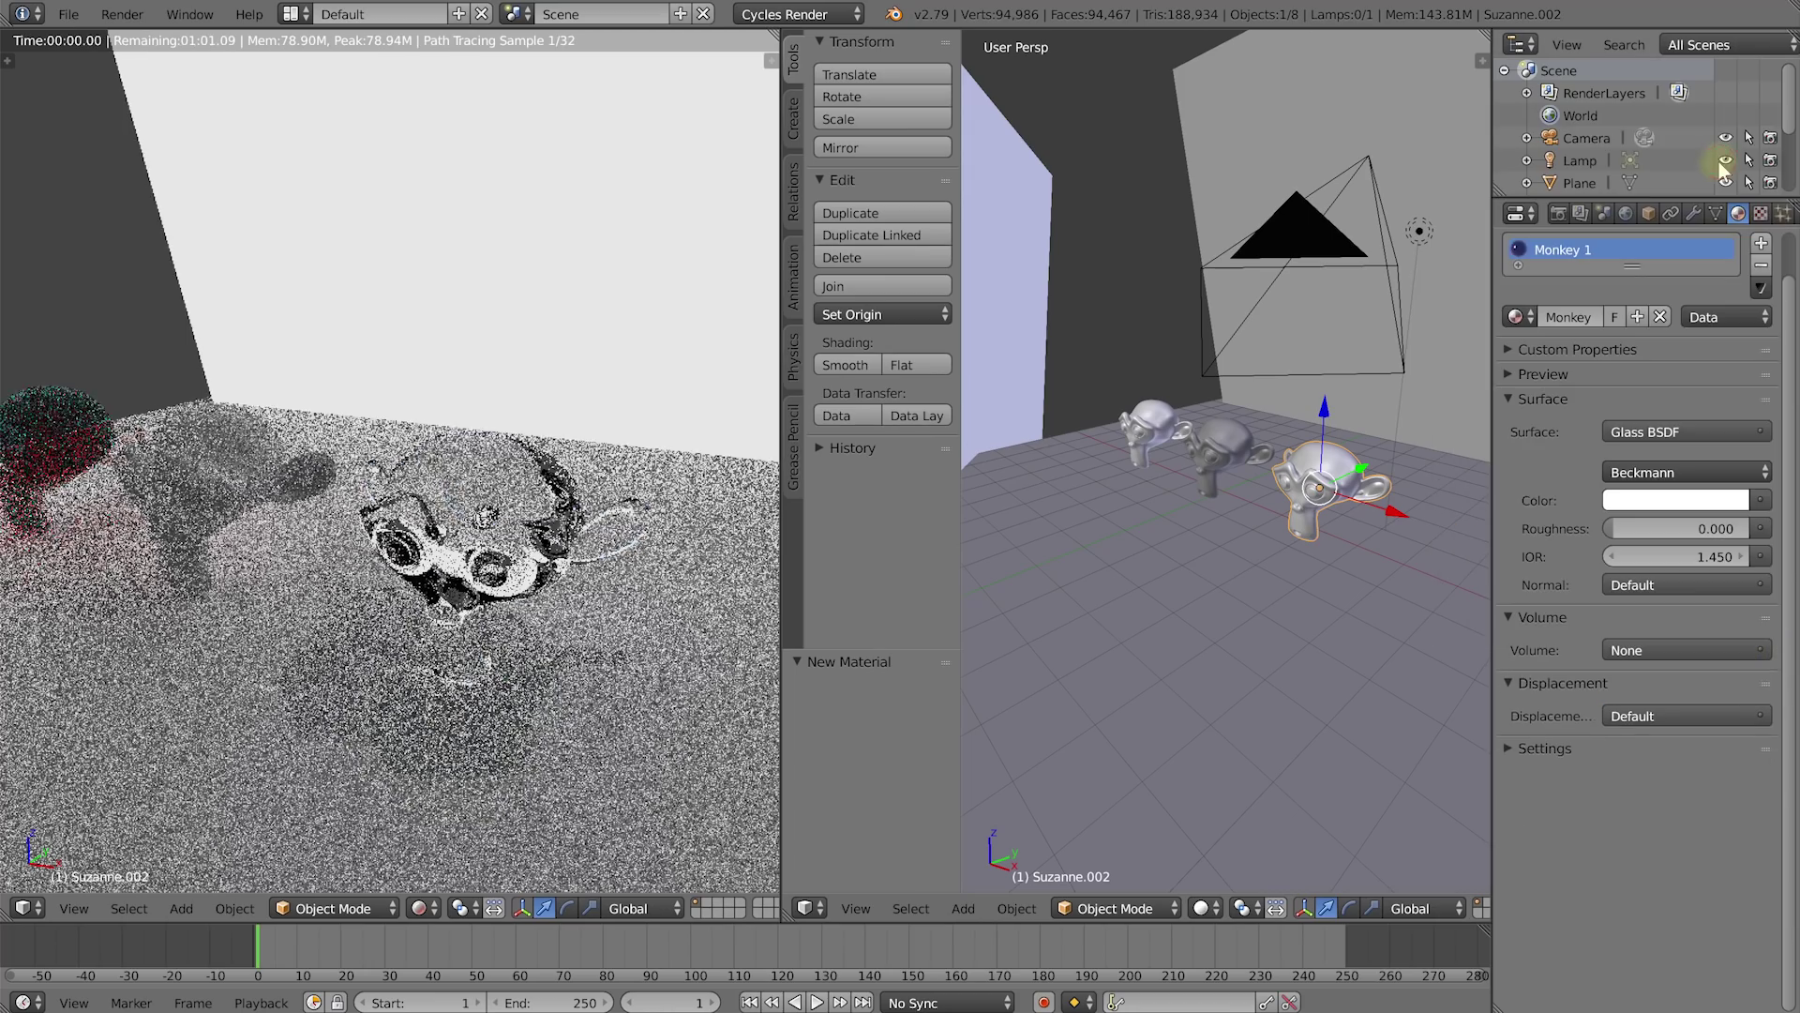
pyautogui.click(1650, 499)
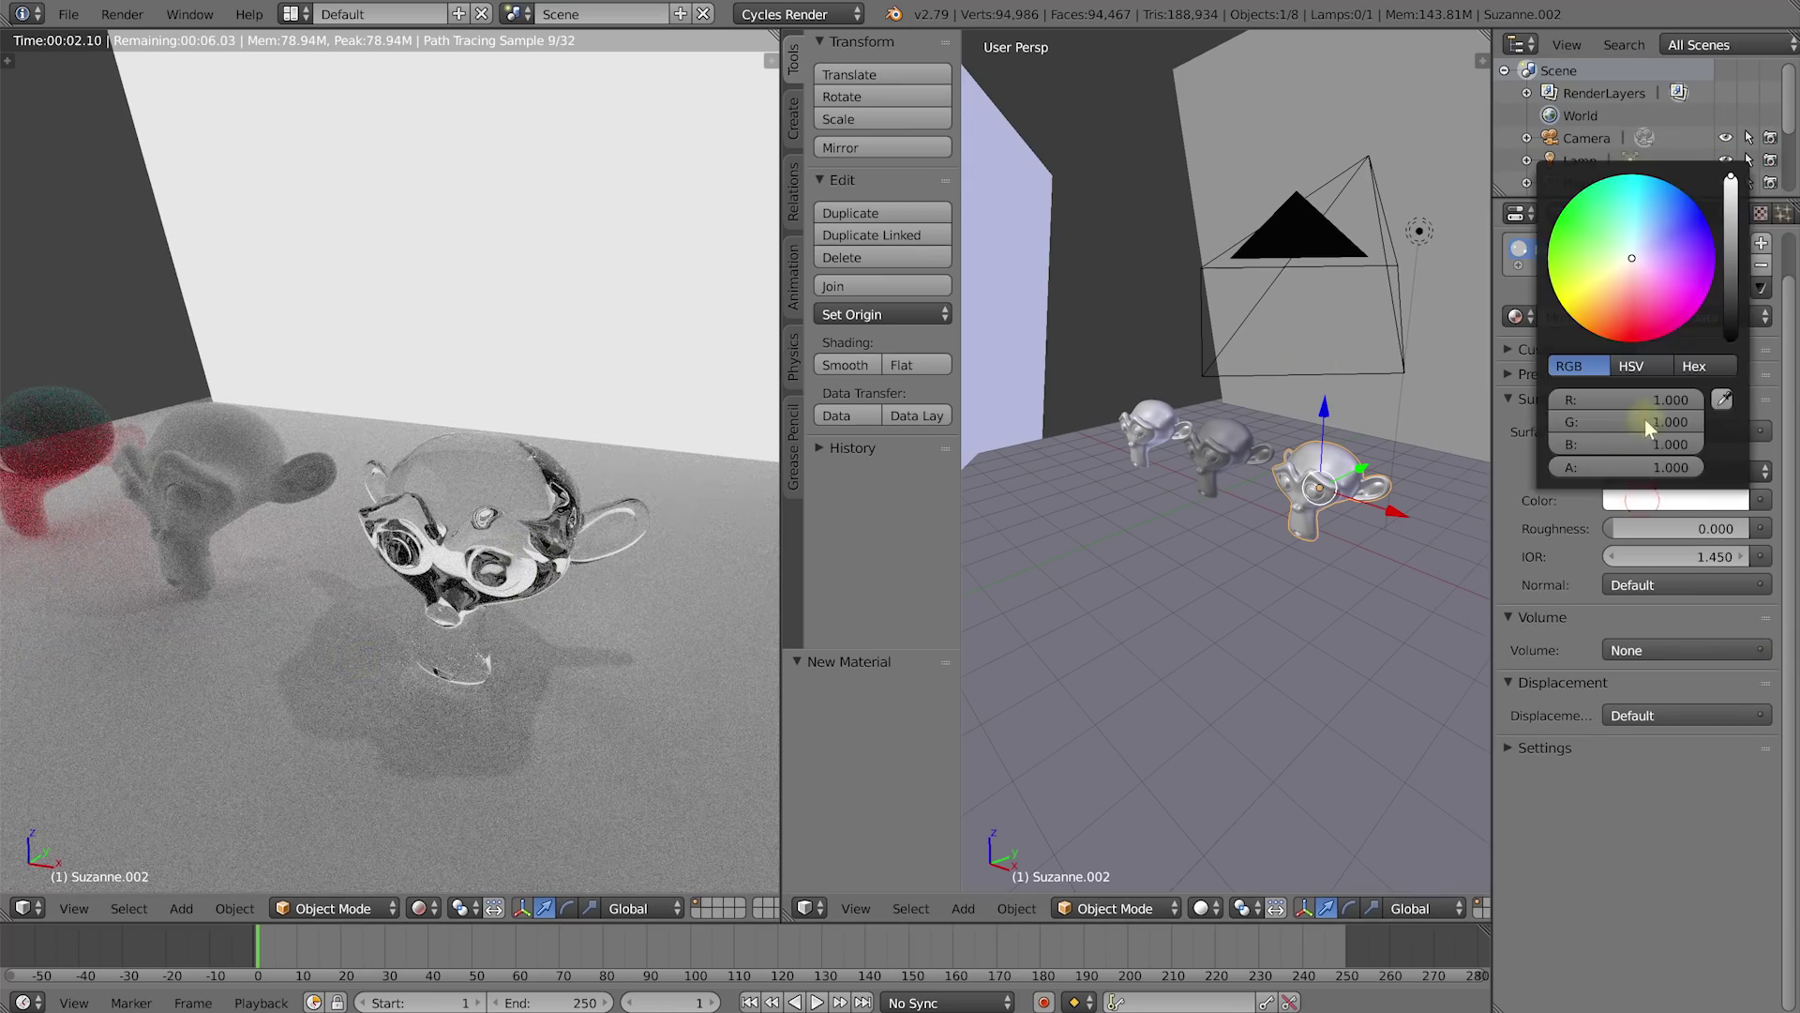
pyautogui.moveTo(1657, 268); pyautogui.dragTo(1688, 219)
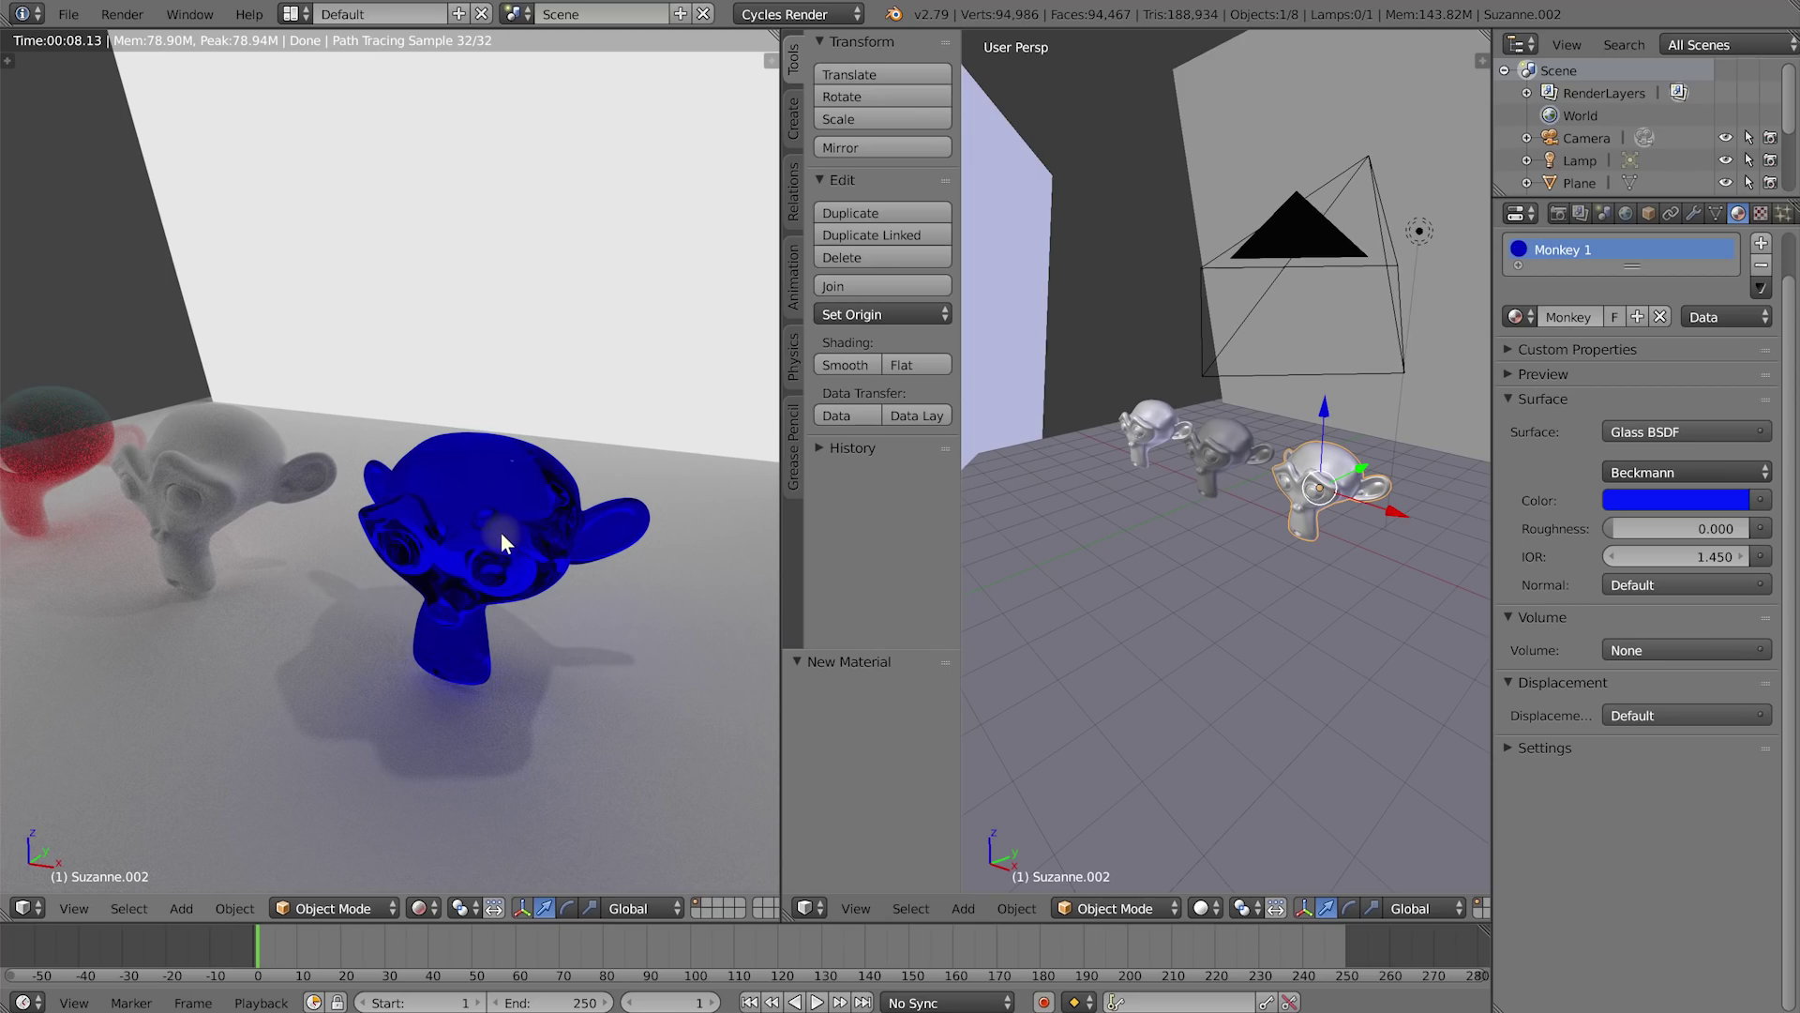
# Step: Reset Monkey 1's Glass BSDF color to white
pyautogui.click(1677, 499)
pyautogui.moveTo(1623, 400); pyautogui.dragTo(1702, 421)
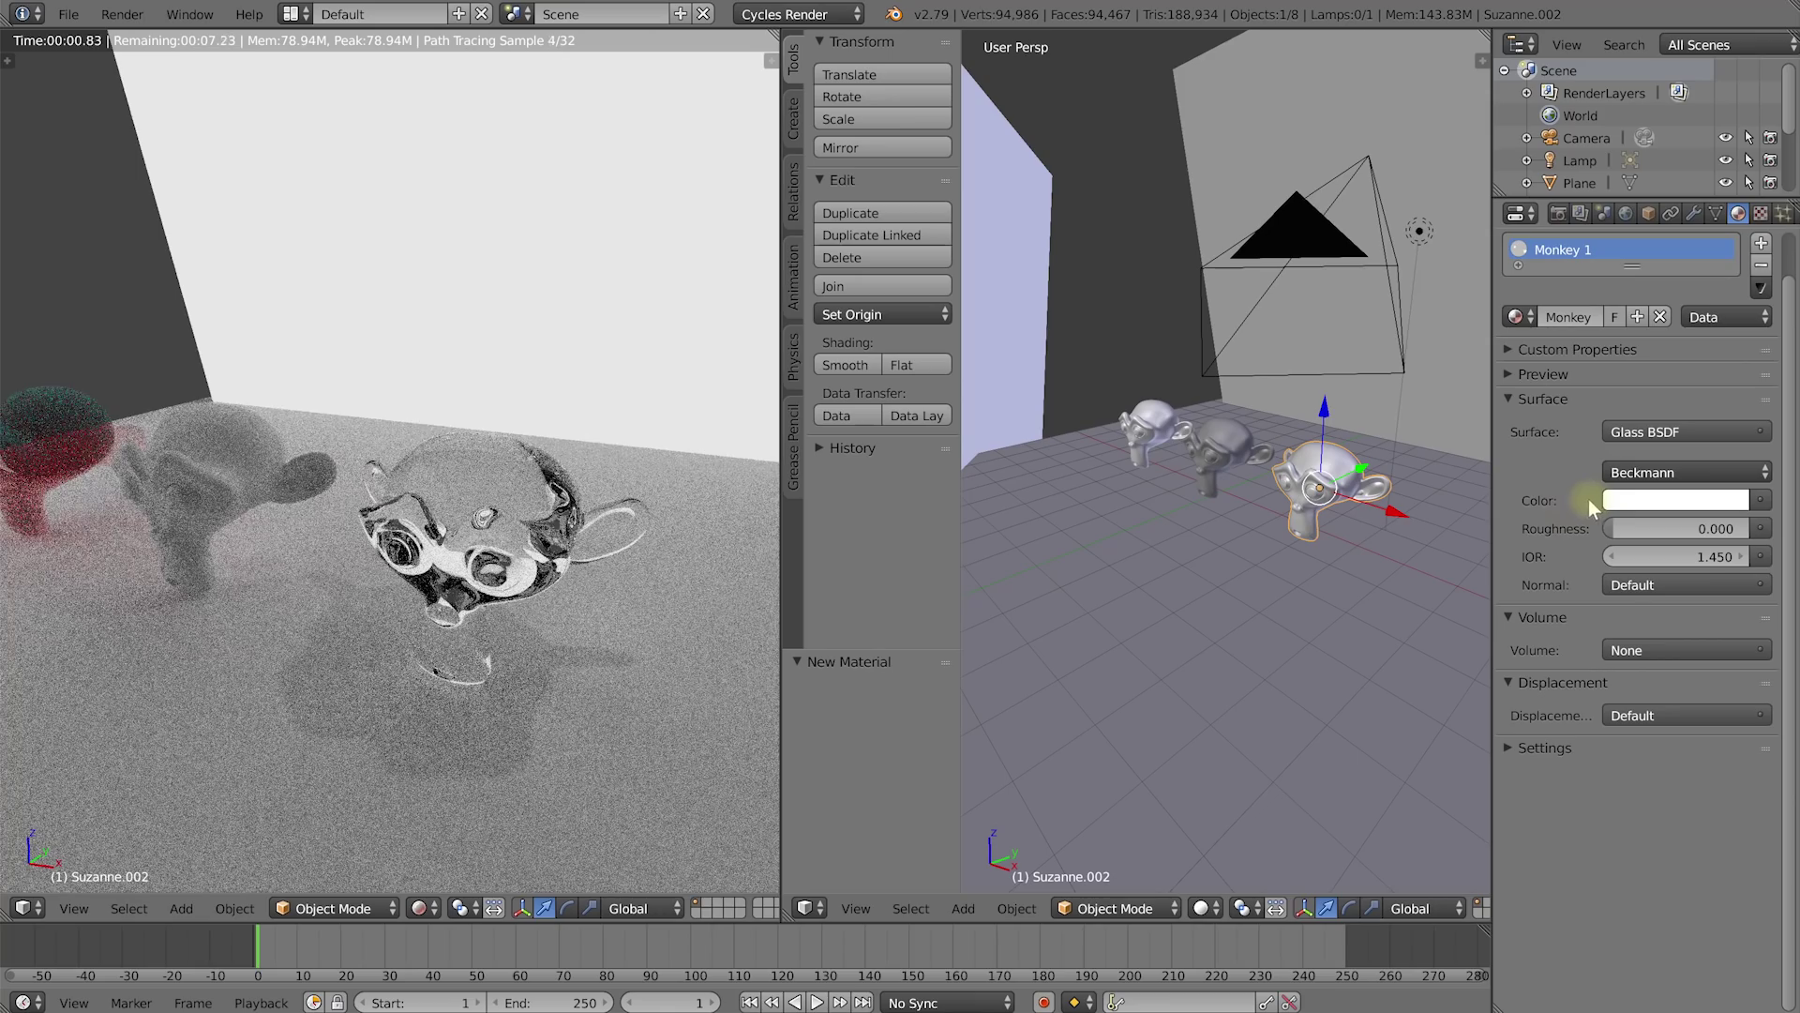
pyautogui.scroll(1, 486, 561)
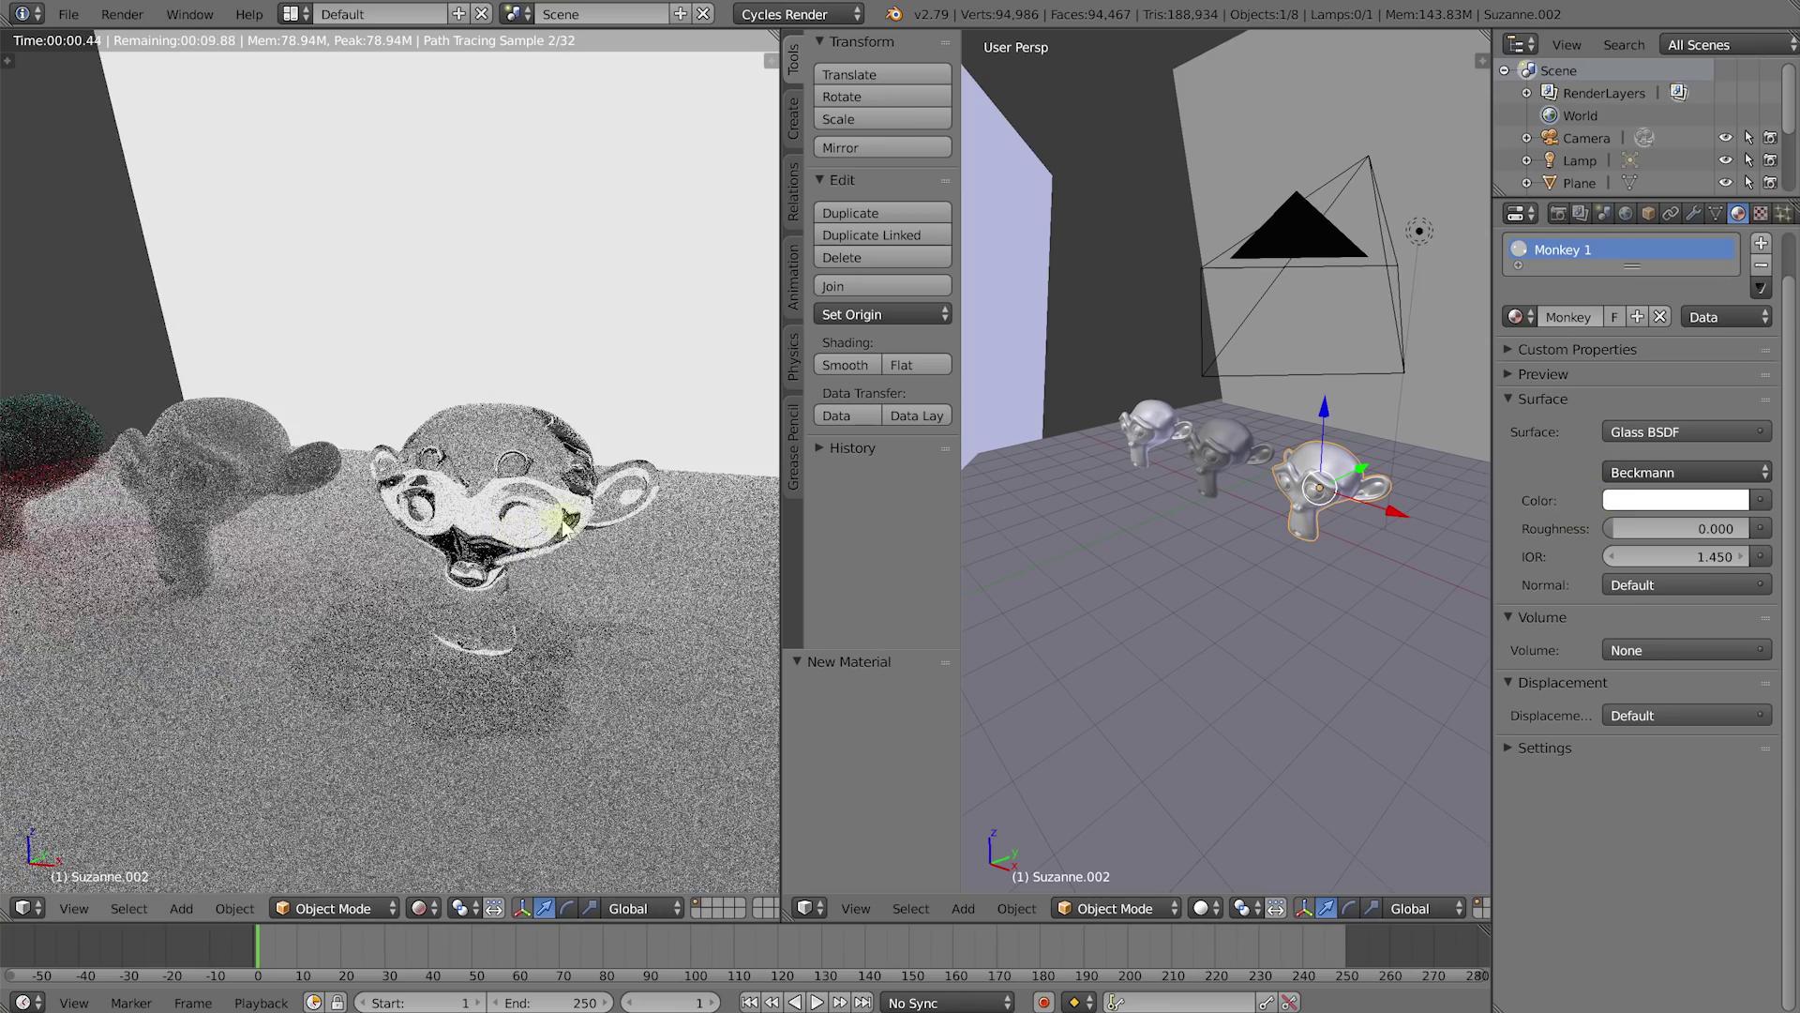
# Step: Assign Volume Absorption as Monkey 1's volume shader and give it a bright blue color
pyautogui.click(1735, 654)
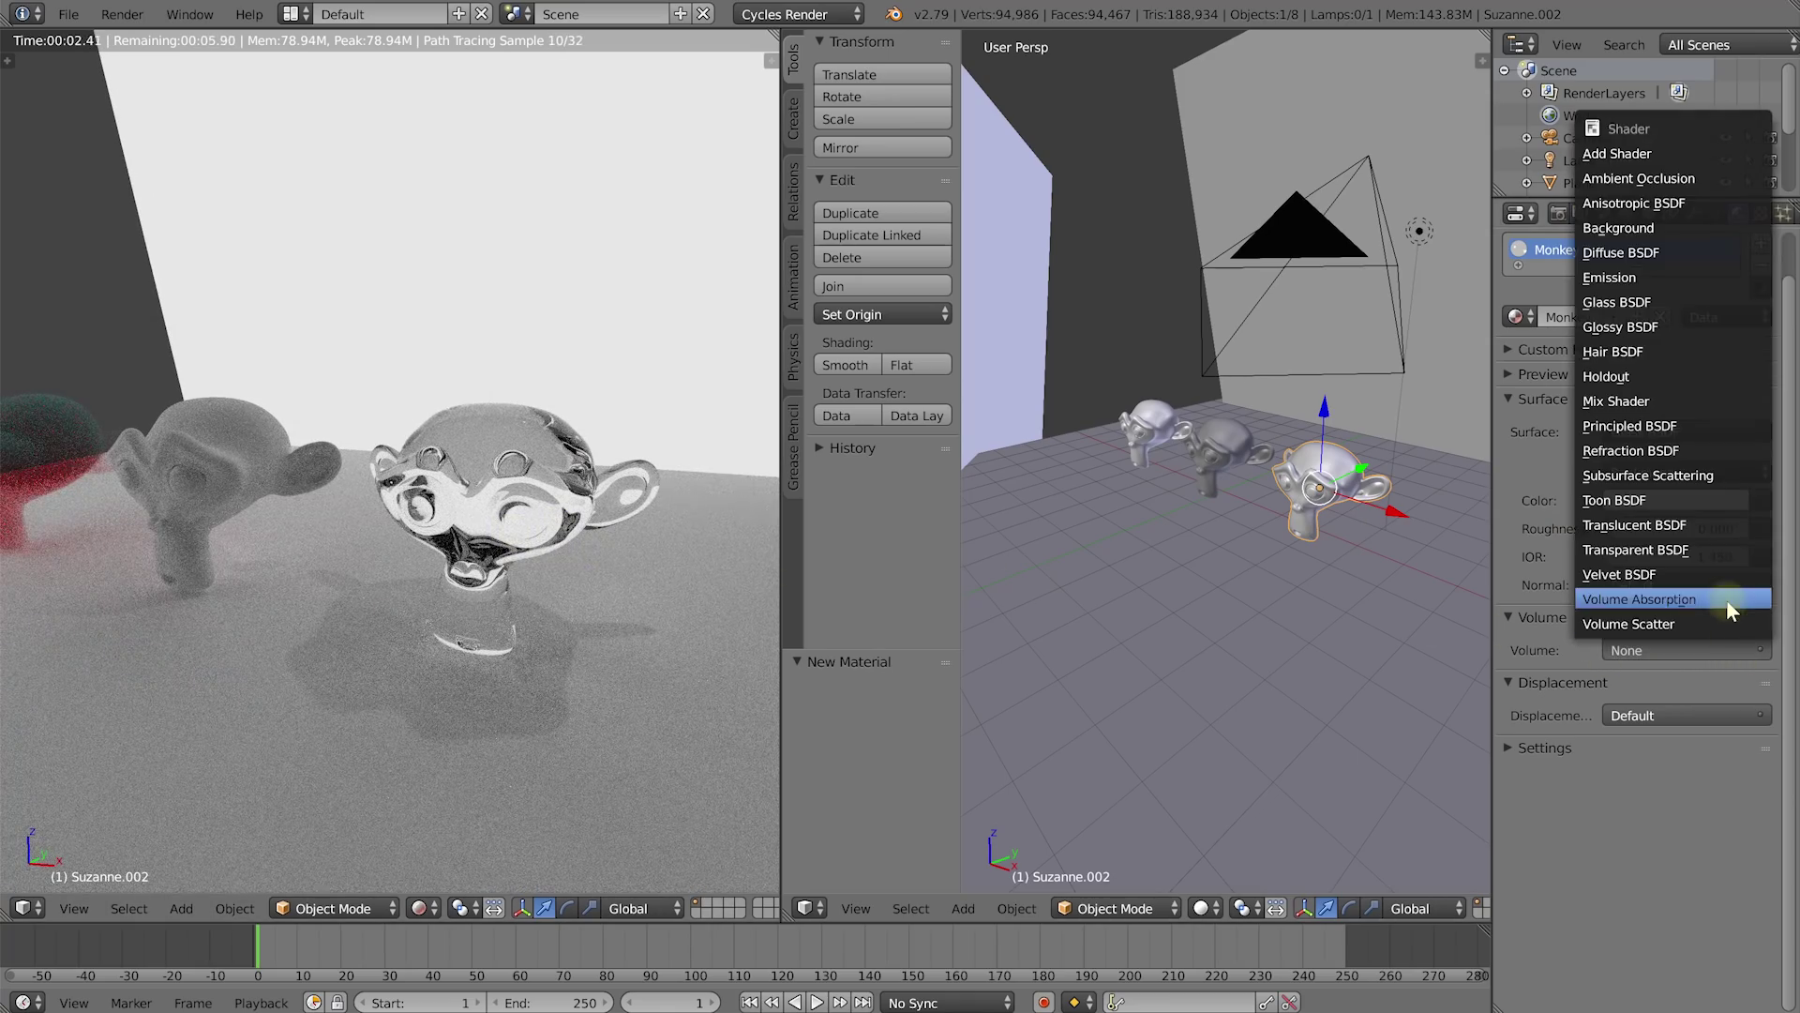
pyautogui.click(1730, 607)
pyautogui.click(1675, 690)
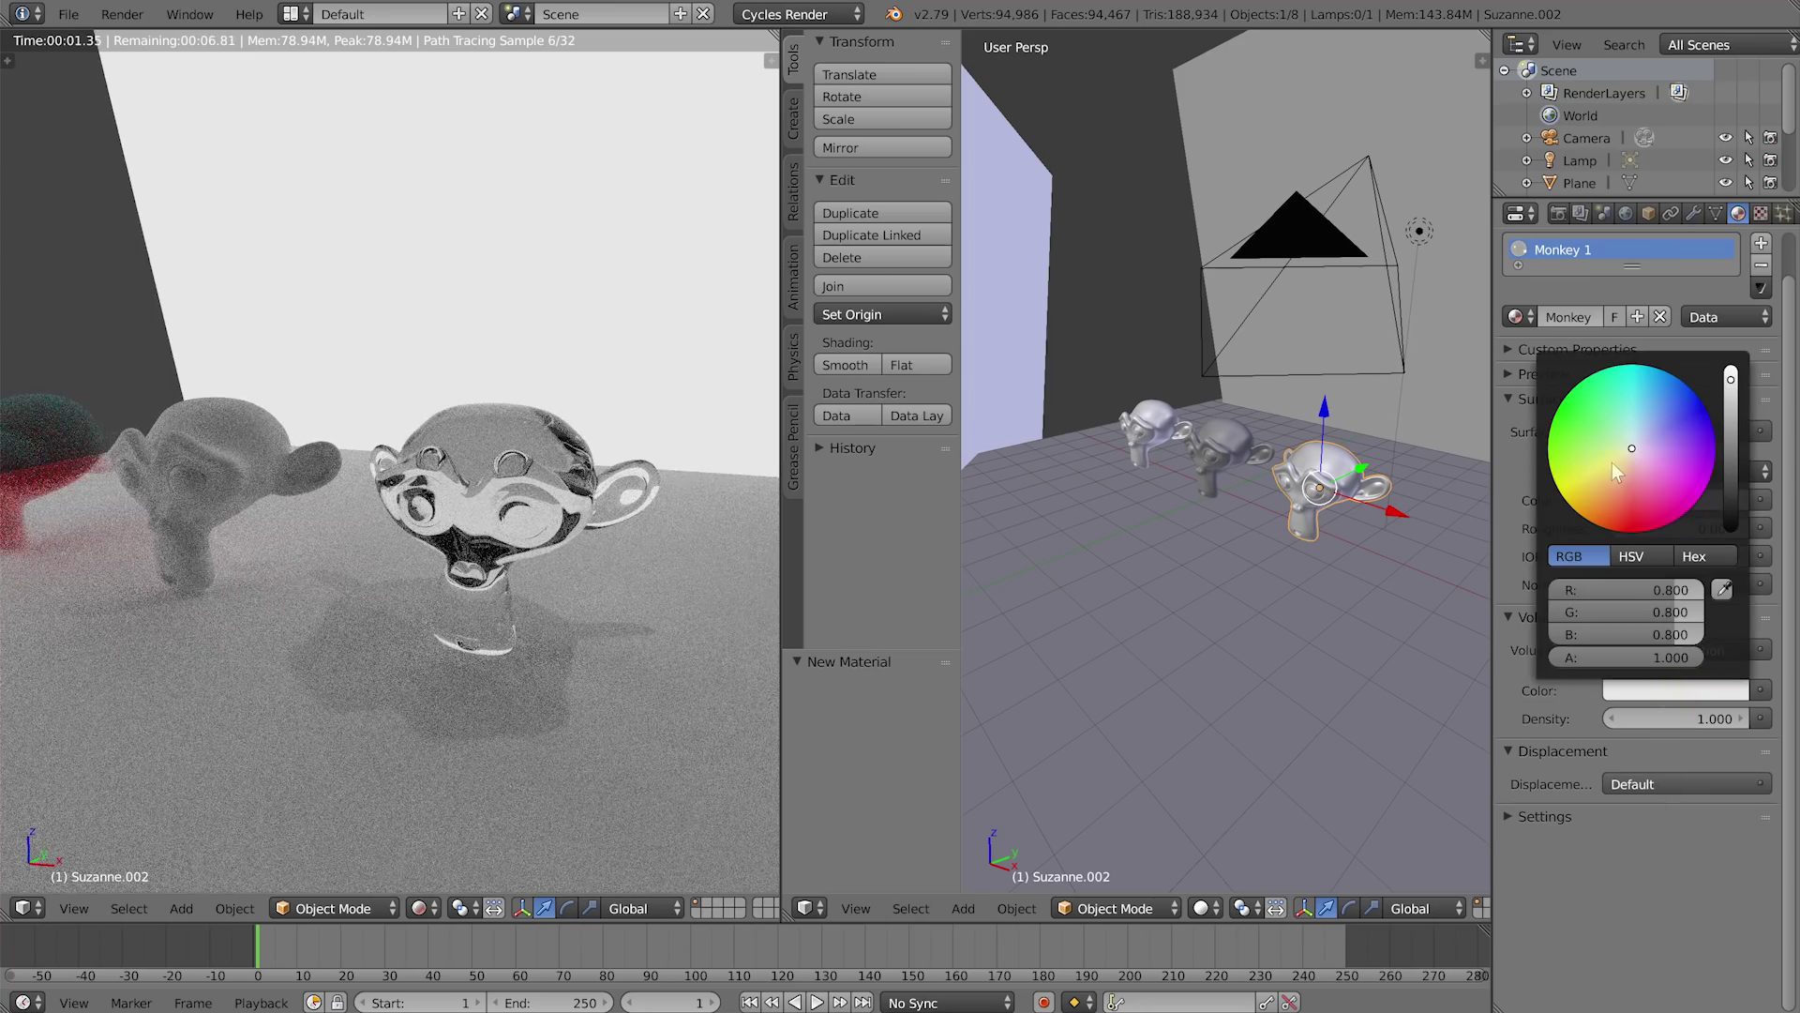
pyautogui.click(1665, 423)
pyautogui.moveTo(1665, 423); pyautogui.dragTo(1692, 389)
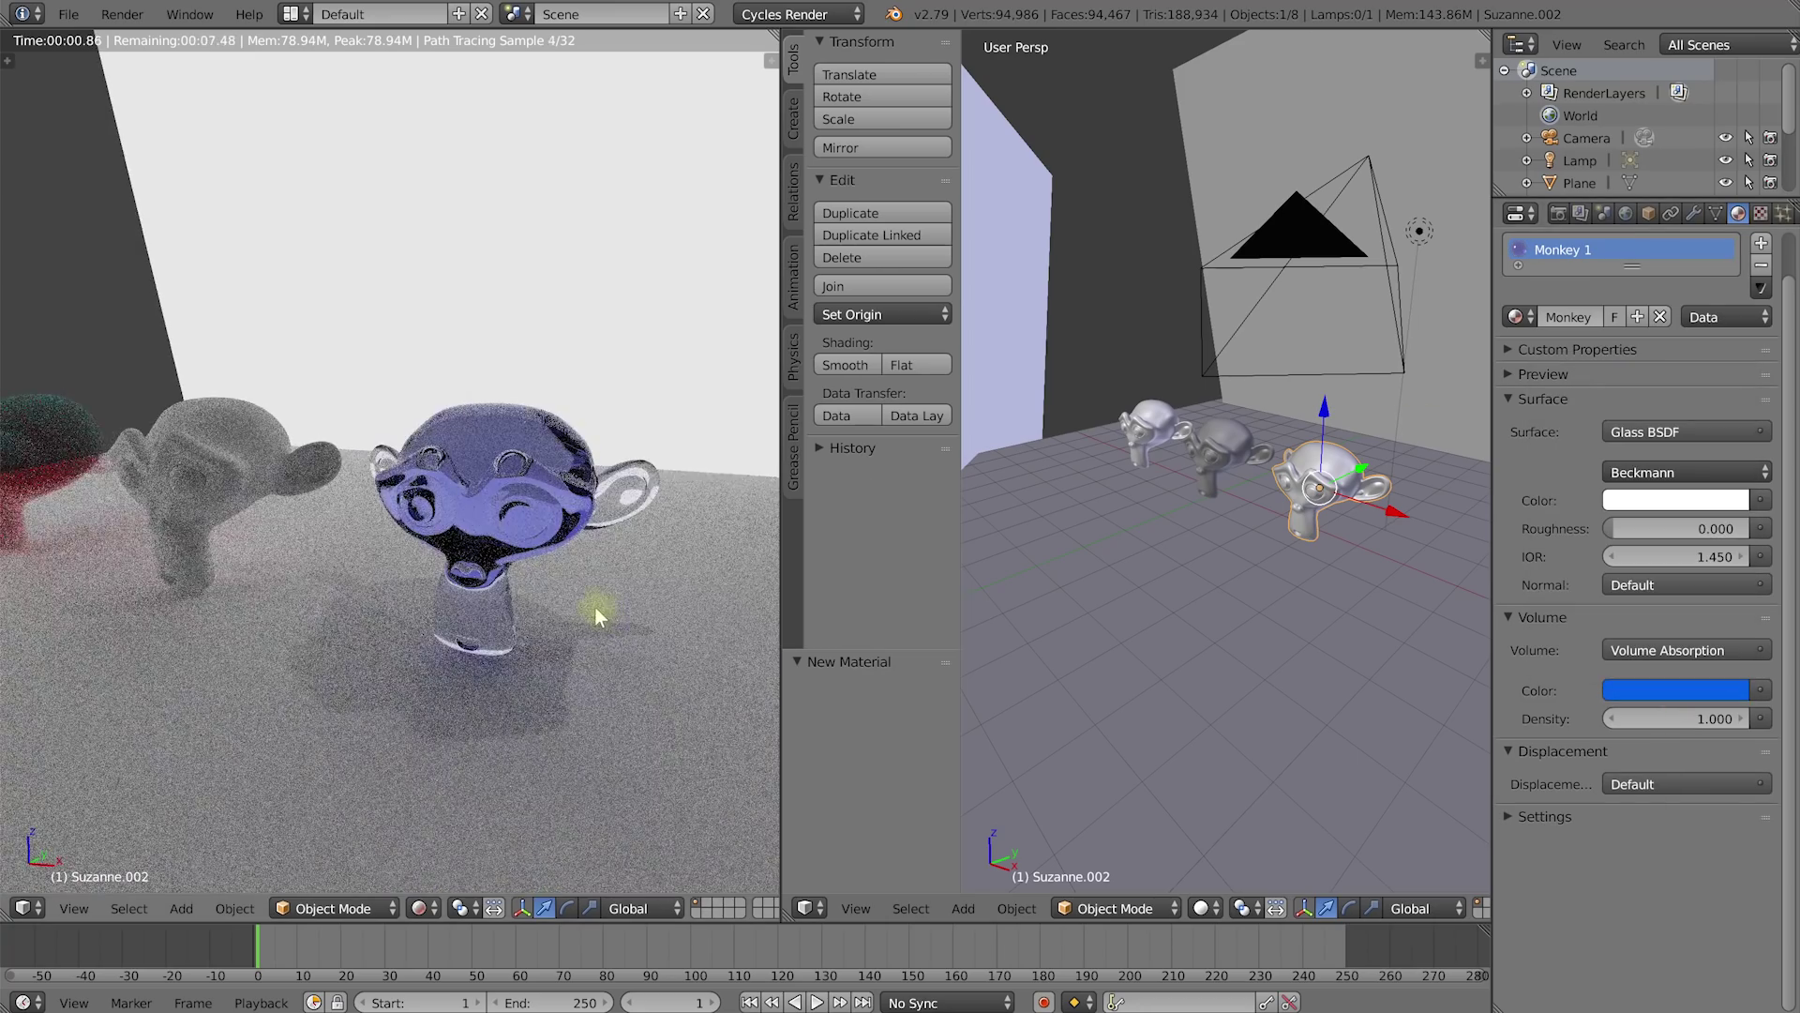
# Step: Set Monkey 1's Volume Absorption density to 3 and examine the tinted glass in the rendered preview
pyautogui.moveTo(571, 605); pyautogui.dragTo(587, 559, button='middle')
pyautogui.doubleClick(1675, 720)
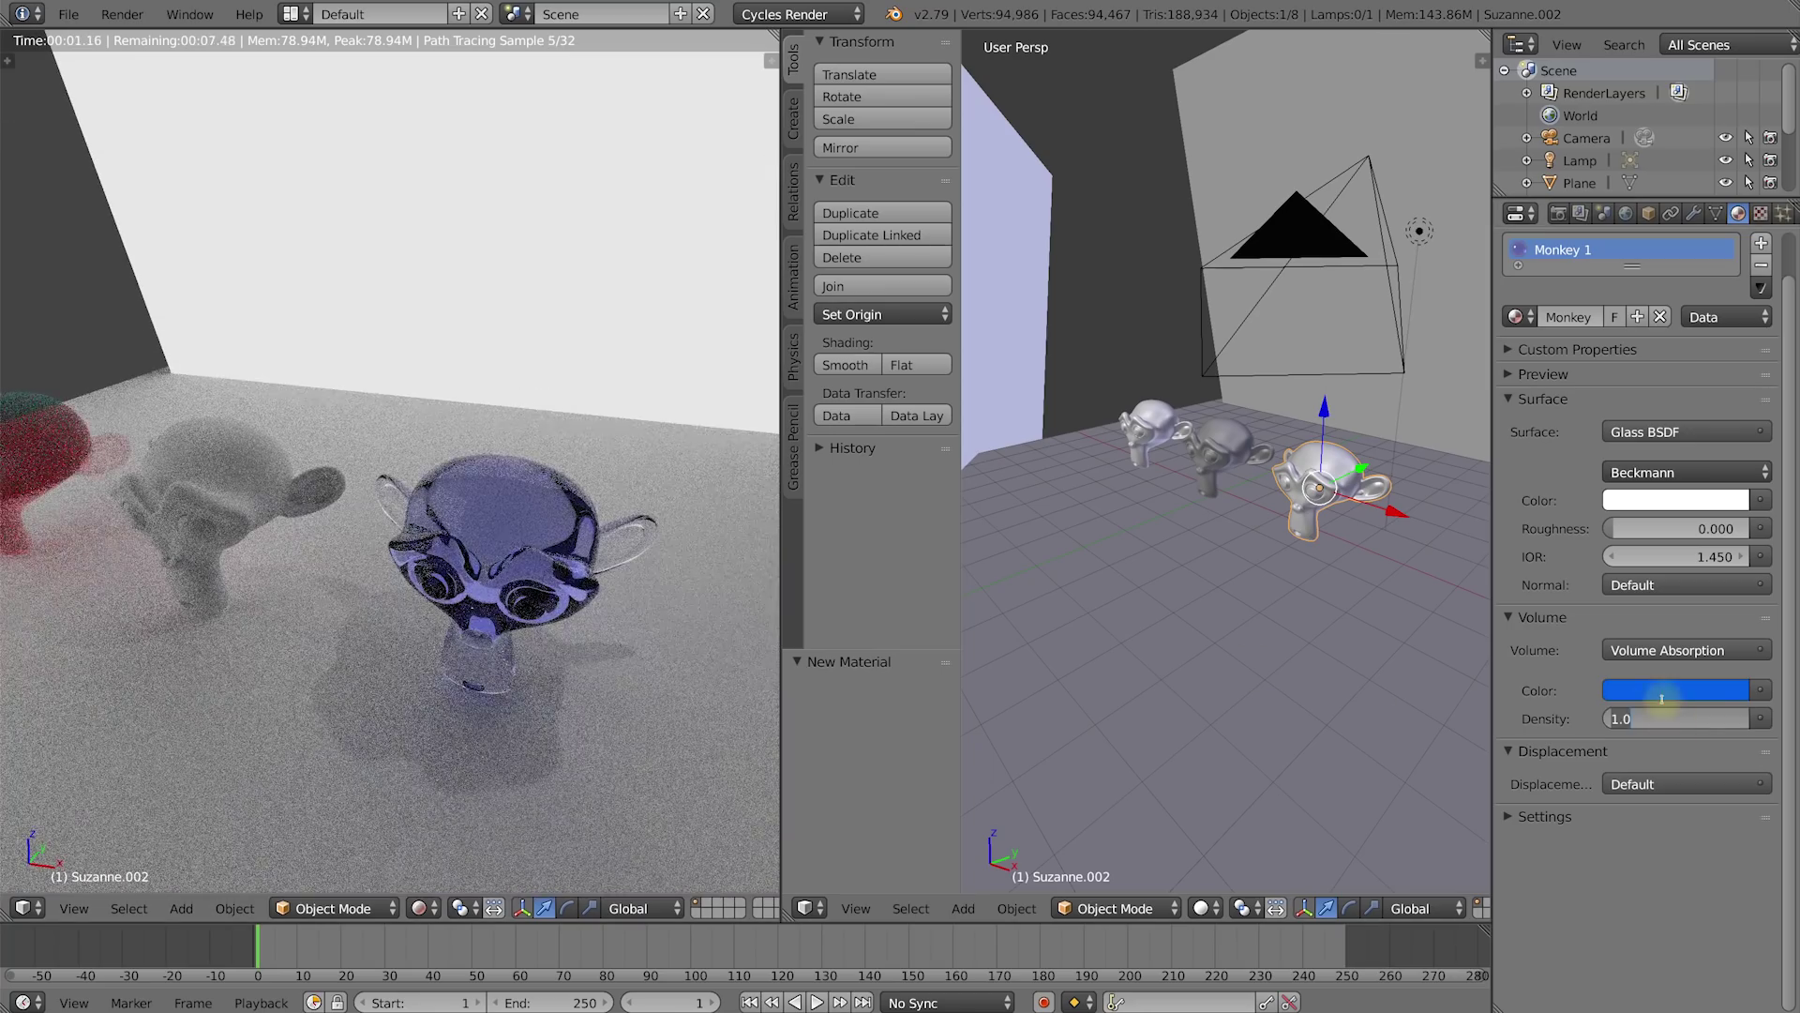
pyautogui.write('3')
pyautogui.press('Return')
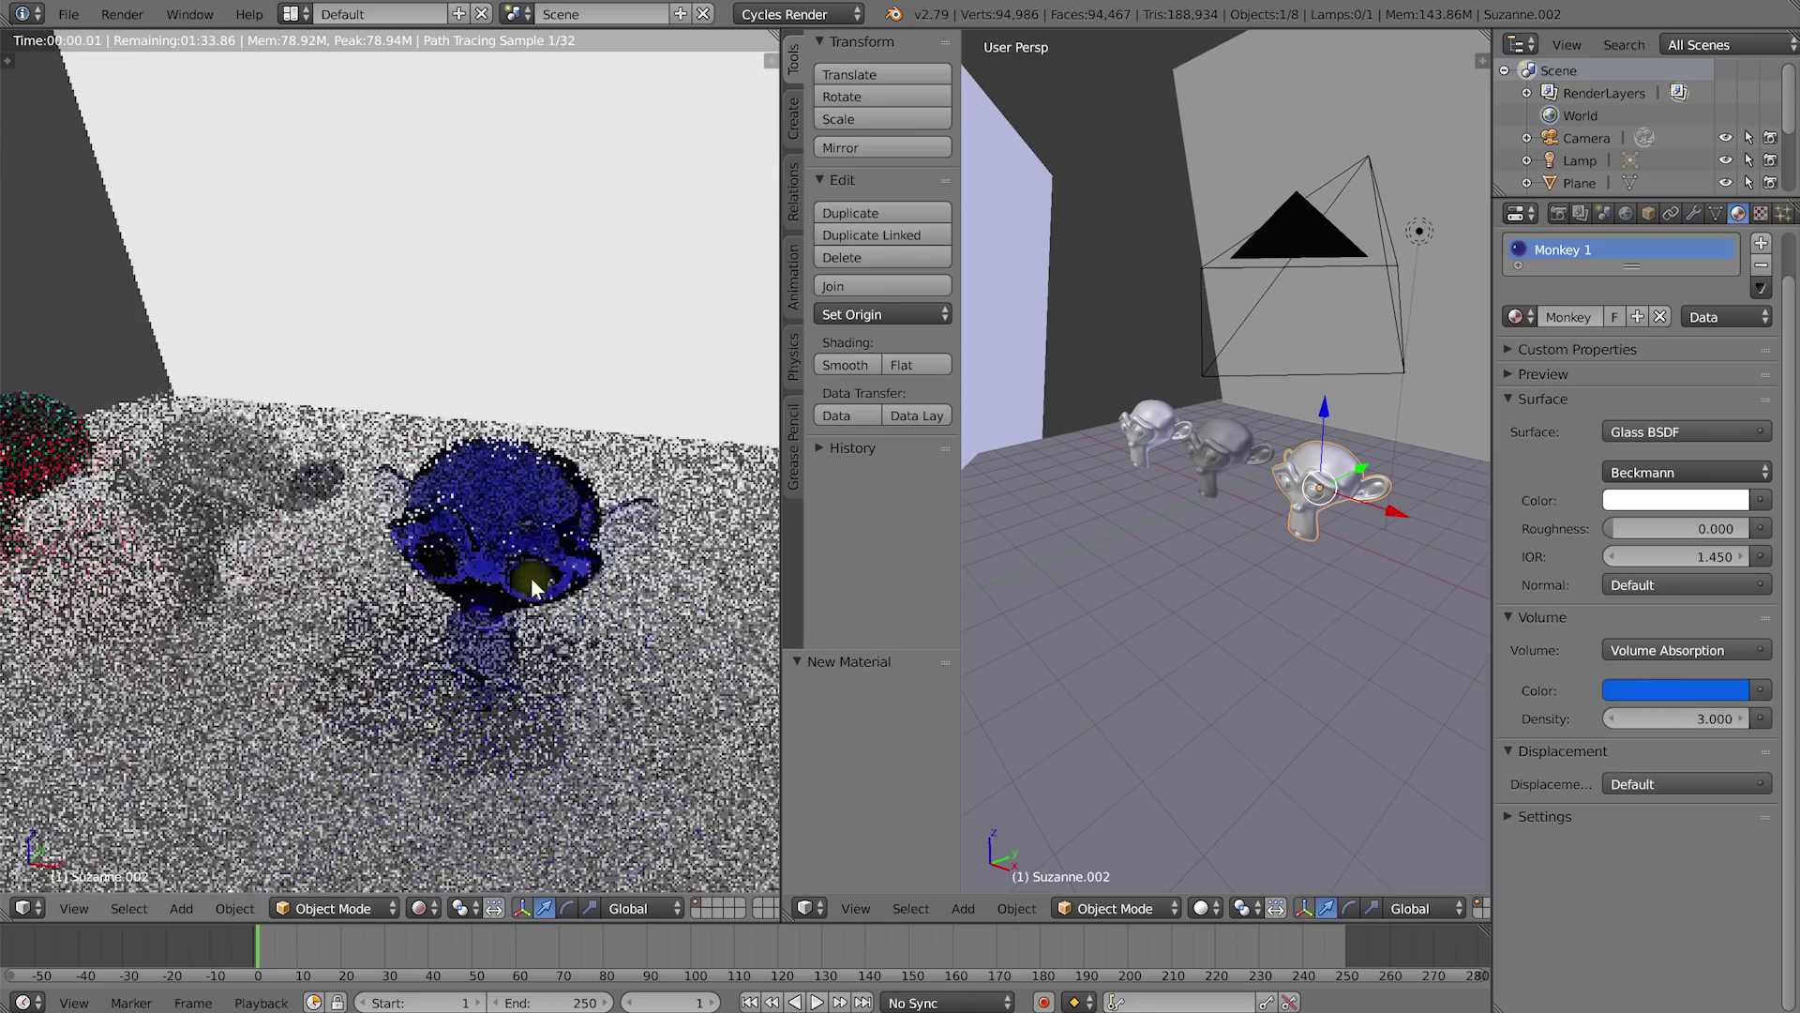
pyautogui.moveTo(514, 544); pyautogui.dragTo(543, 538, button='middle')
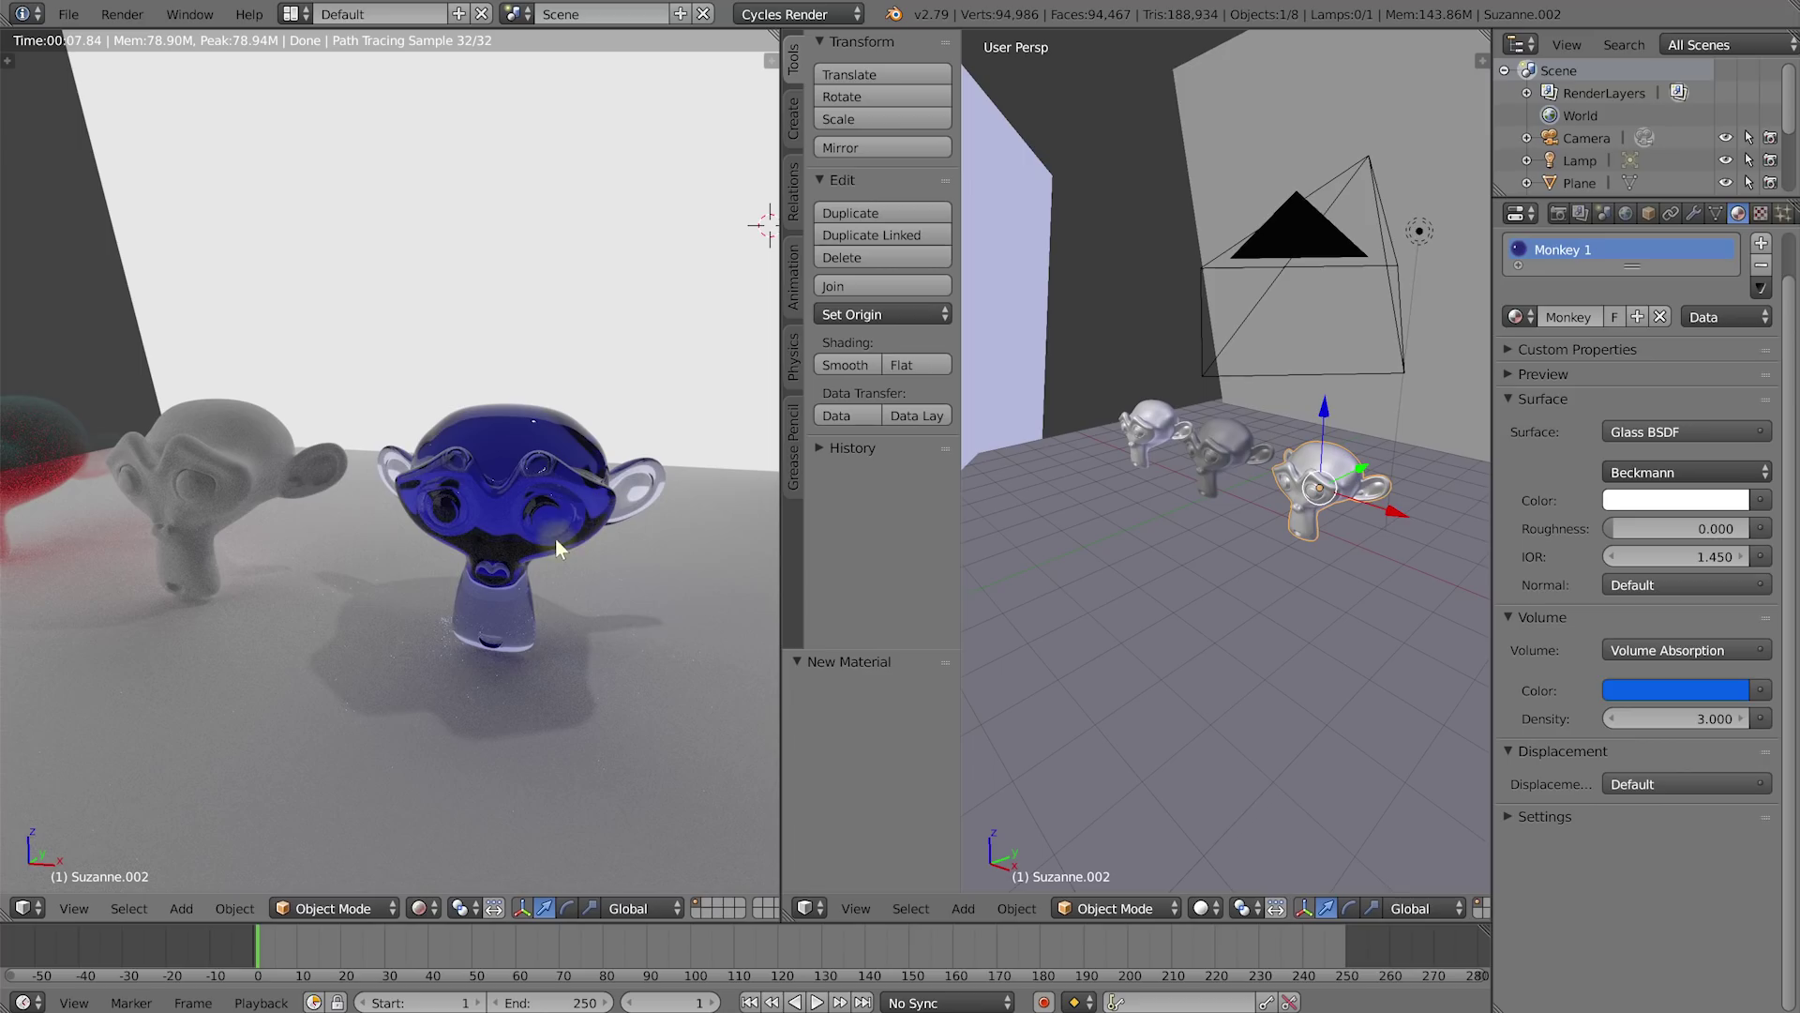
# Step: Select the middle monkey head and apply the Quick Smoke effect to it
pyautogui.moveTo(1154, 536); pyautogui.dragTo(1203, 519, button='middle')
pyautogui.rightClick(1179, 525)
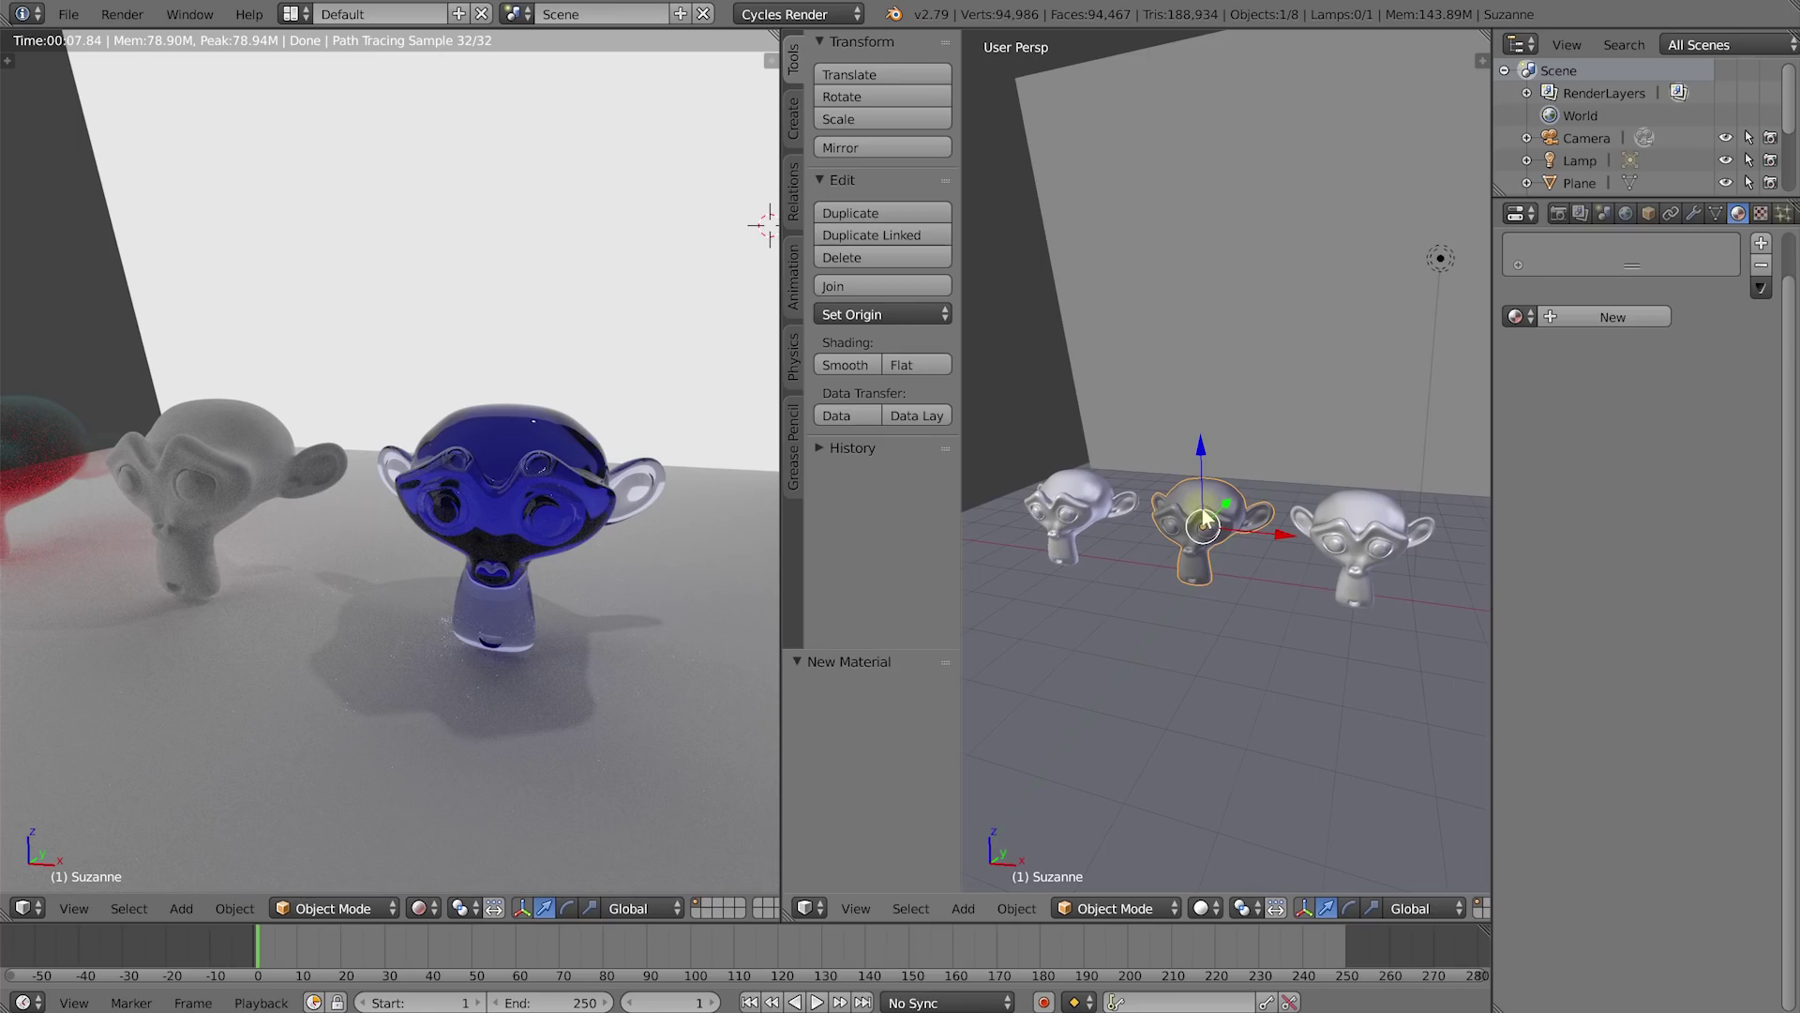
pyautogui.click(1016, 908)
pyautogui.moveTo(1056, 360)
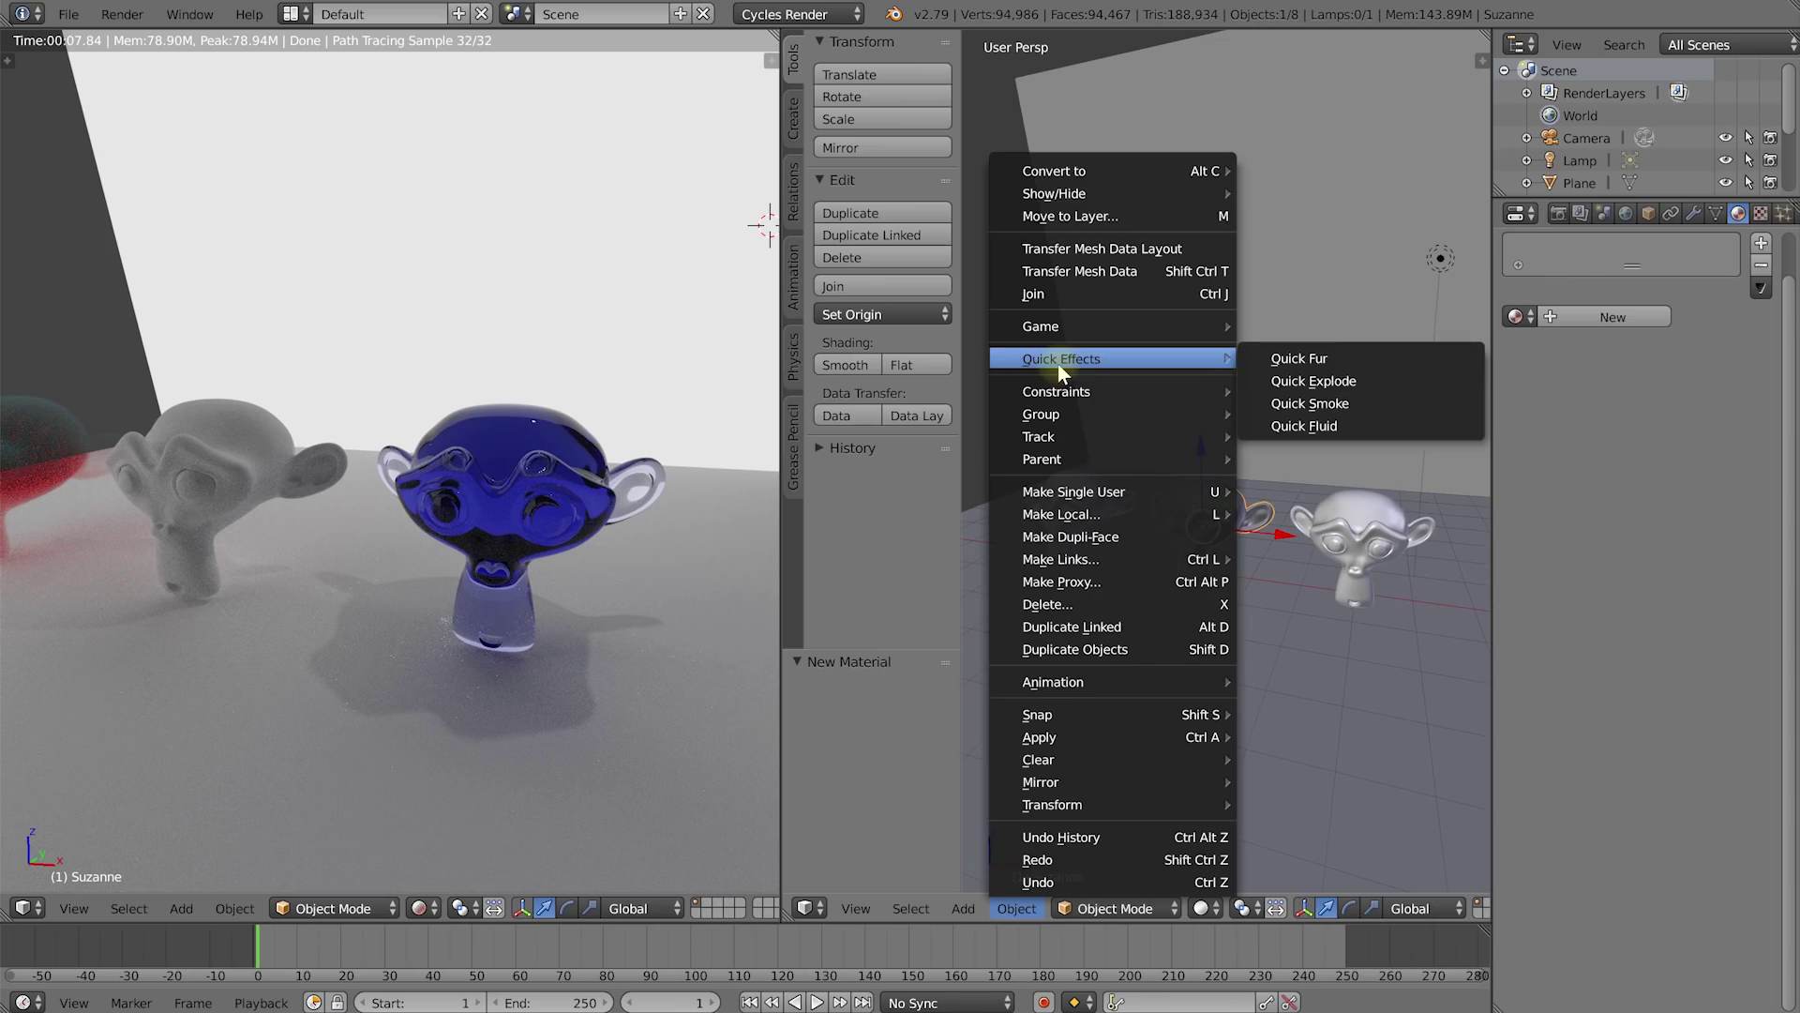
pyautogui.click(1336, 405)
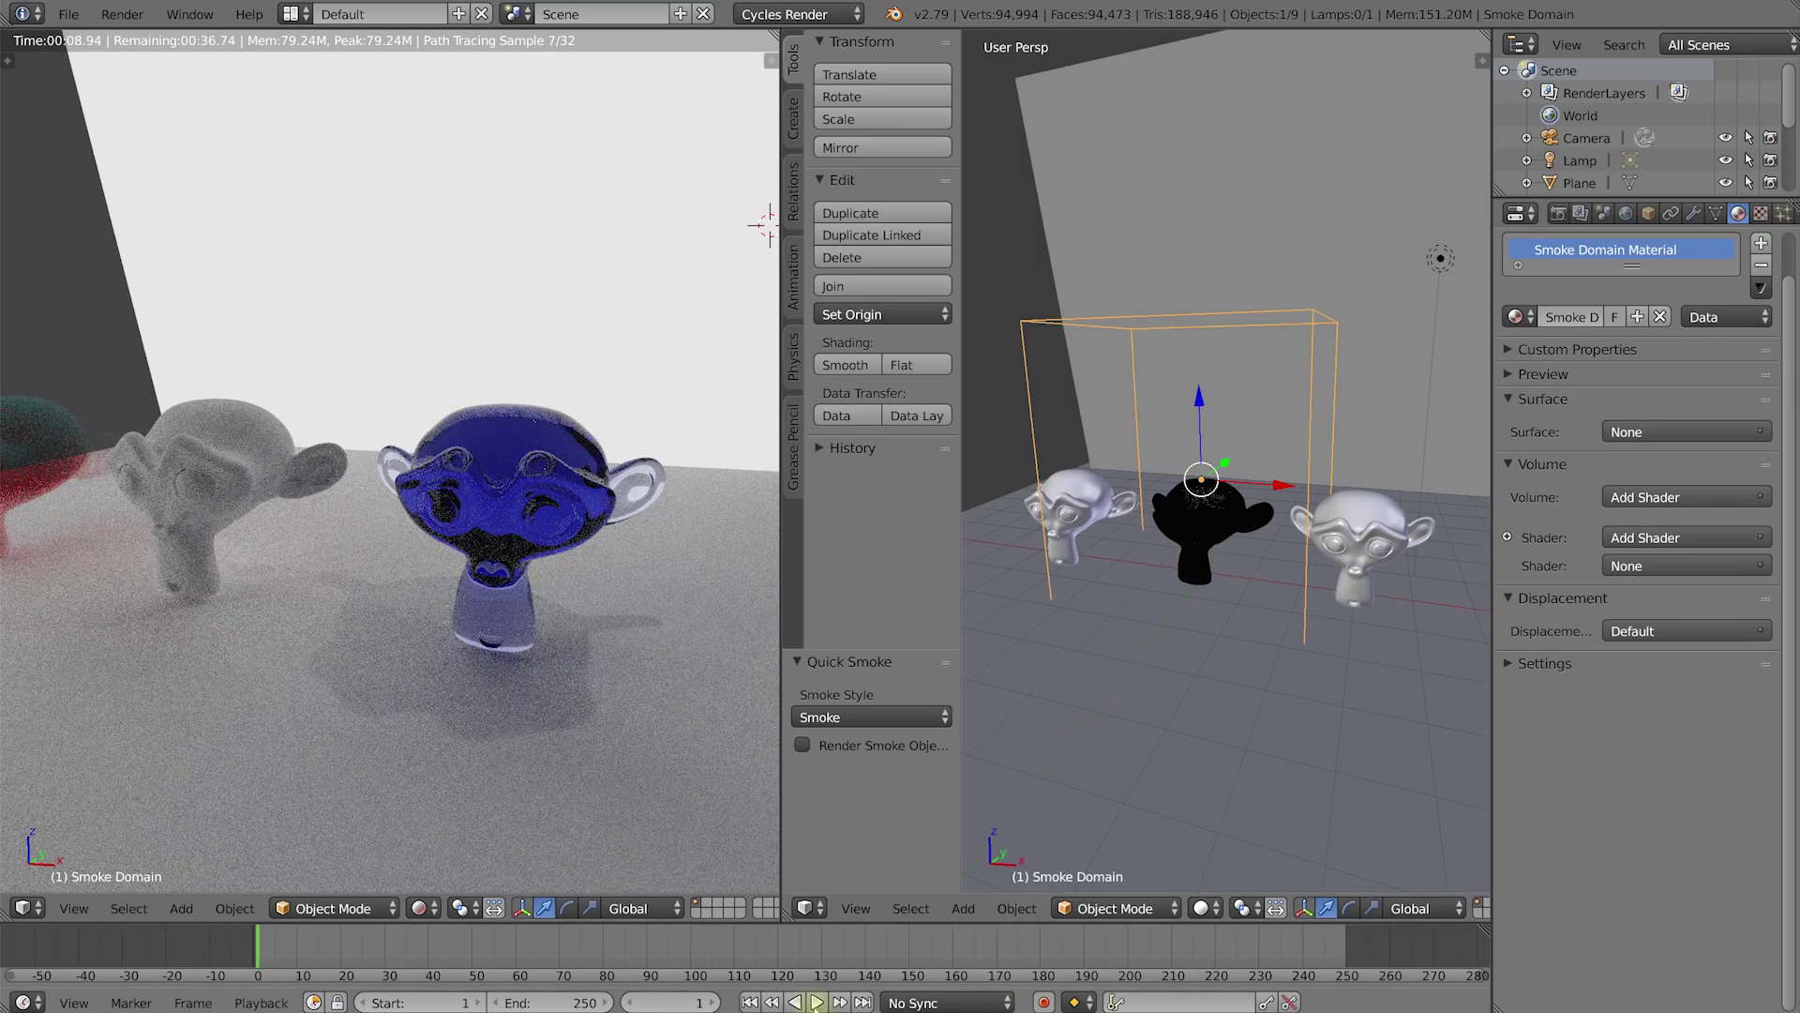
# Step: Play the smoke simulation, stop it at frame 34, and bring the smoke into the rendered preview
pyautogui.hotkey('alt', 'a')
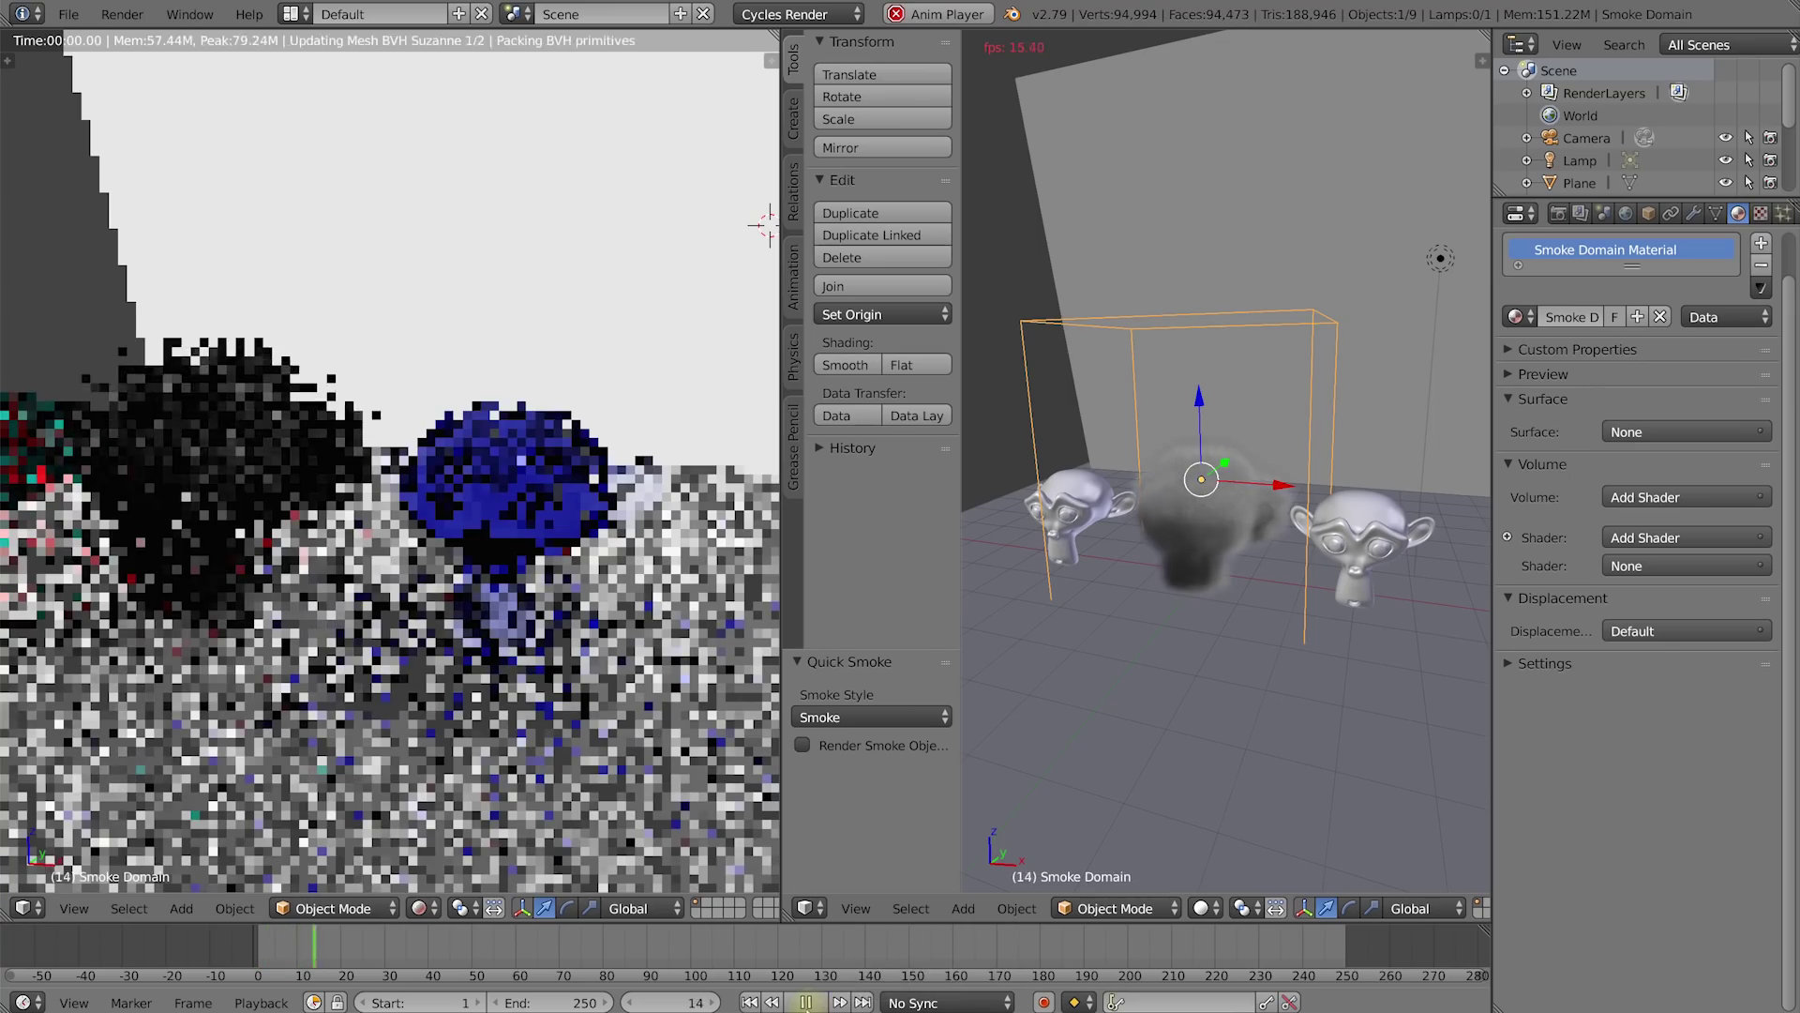
pyautogui.hotkey('alt', 'a')
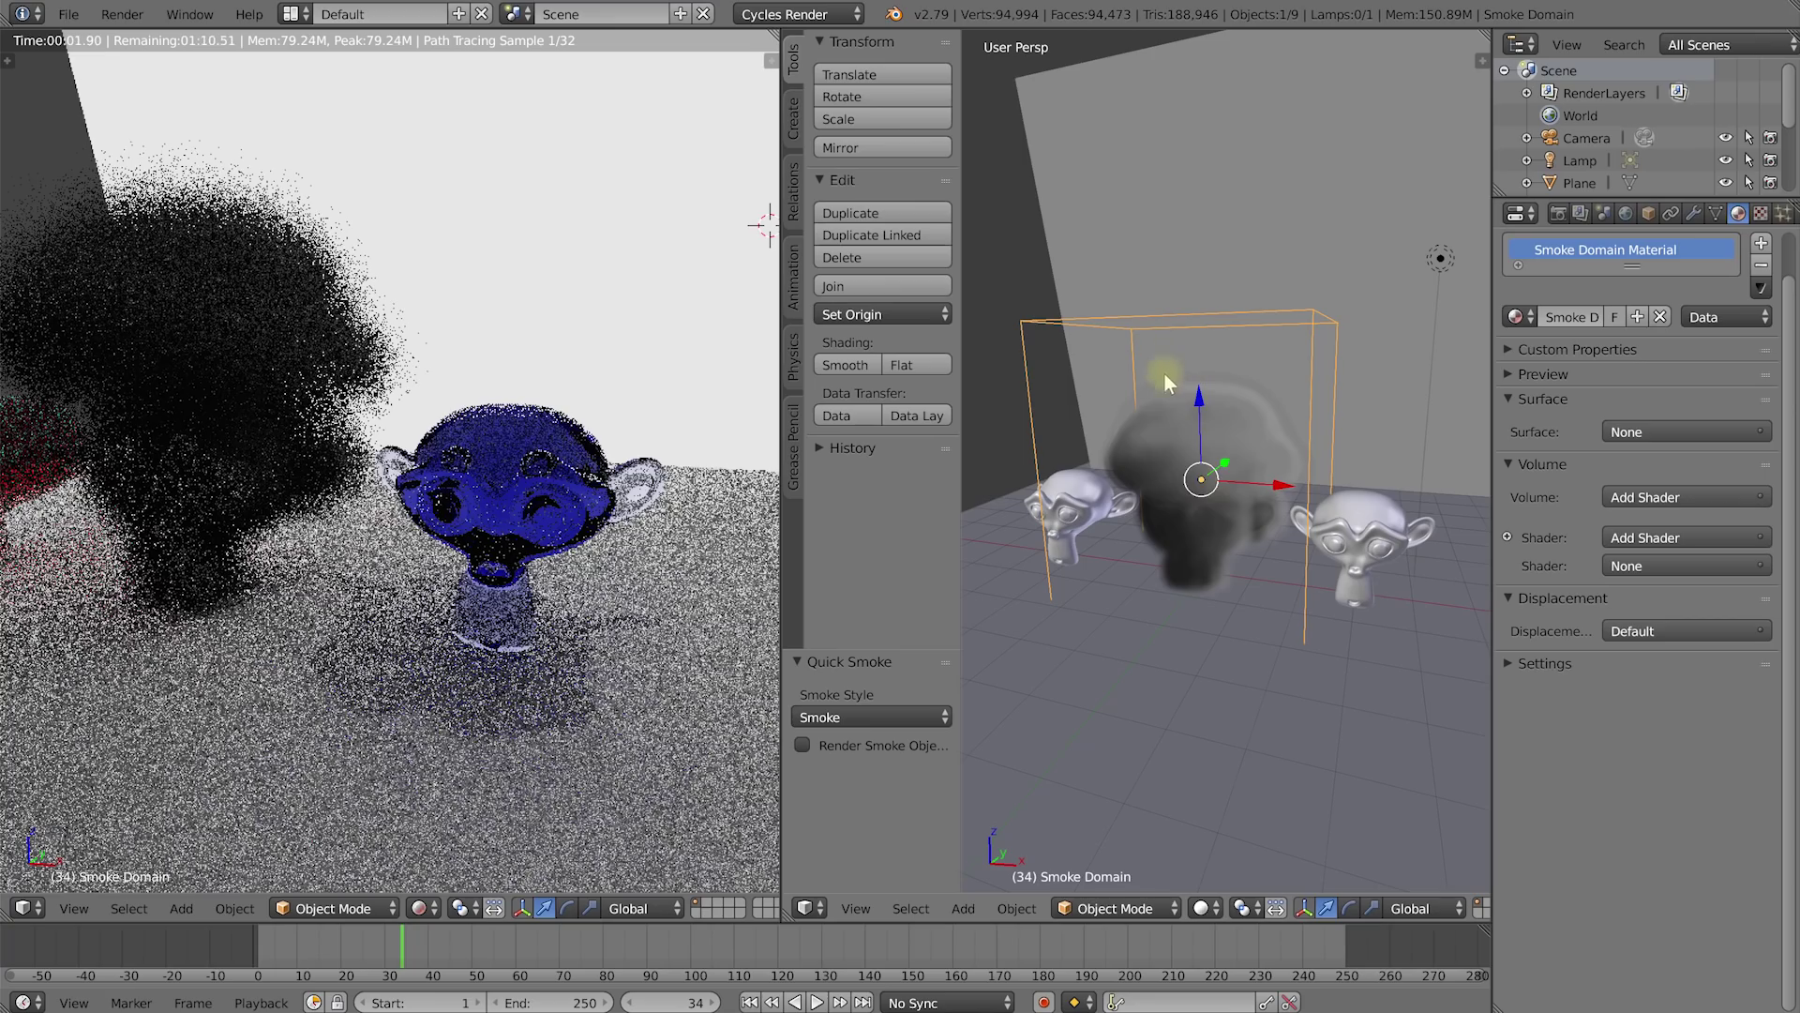
pyautogui.keyDown('shift'); pyautogui.moveTo(347, 430); pyautogui.dragTo(469, 467, button='middle'); pyautogui.keyUp('shift')
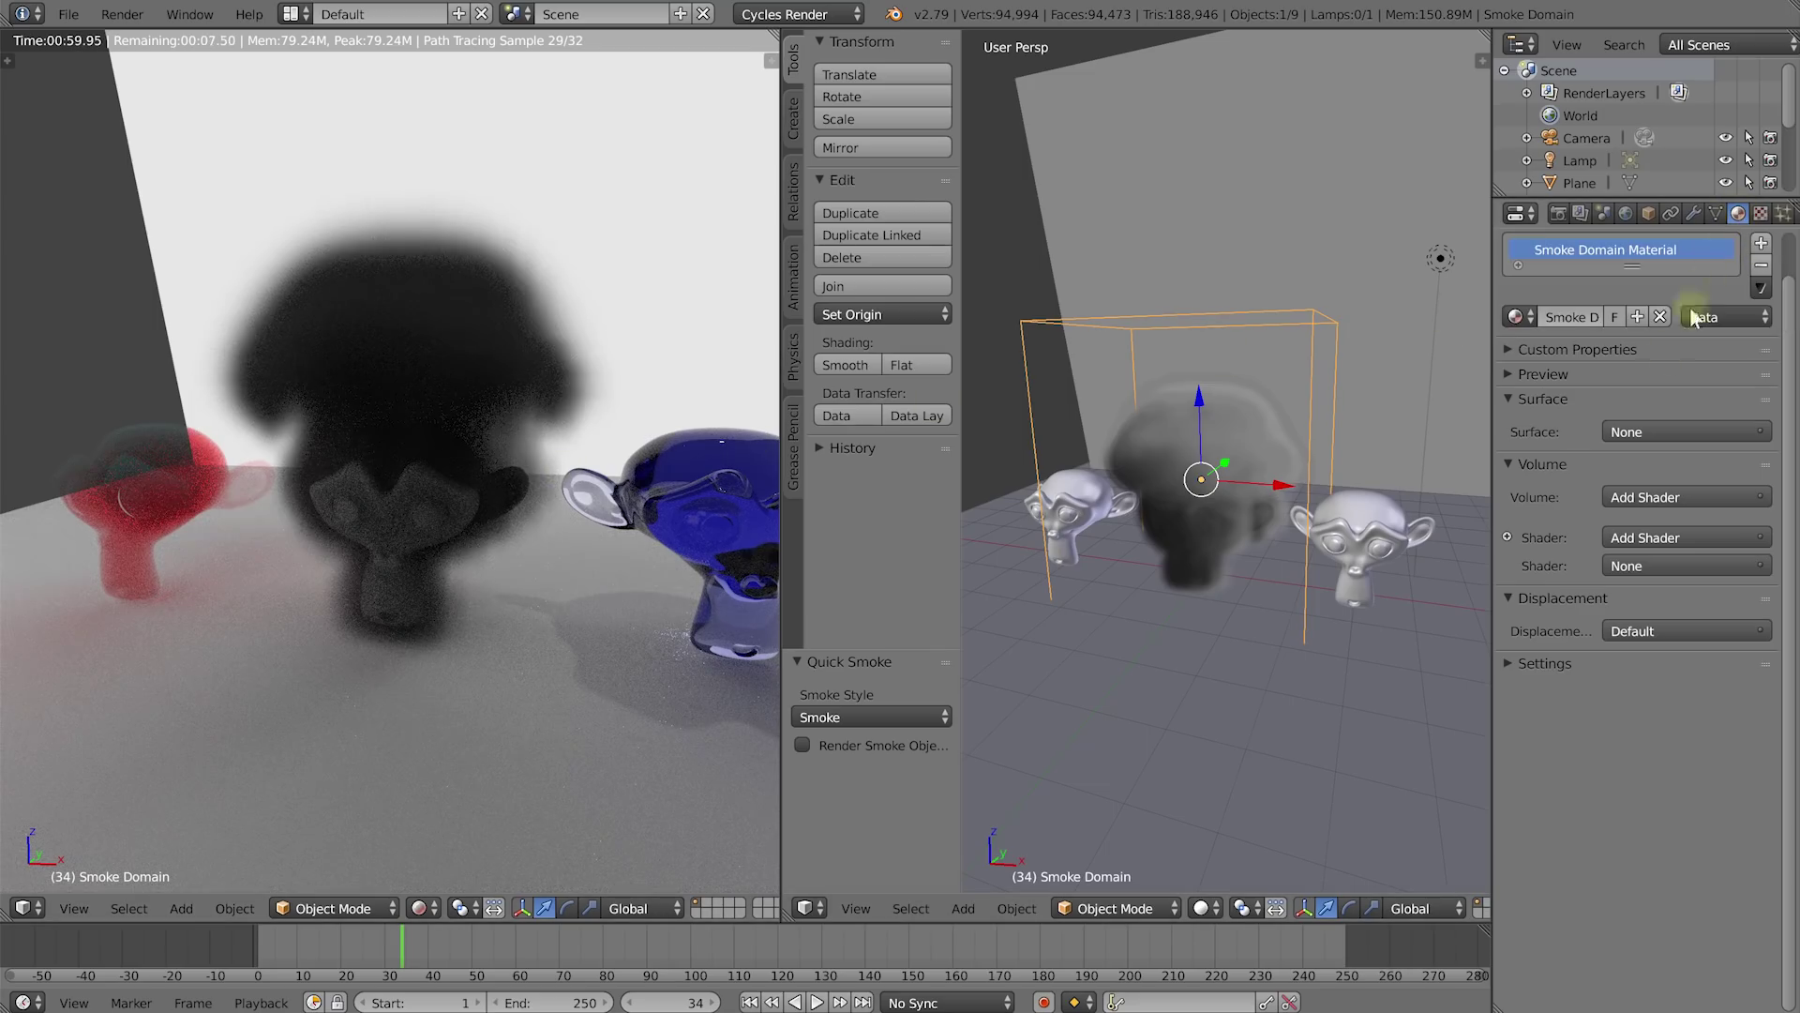
pyautogui.click(1510, 464)
pyautogui.click(1510, 464)
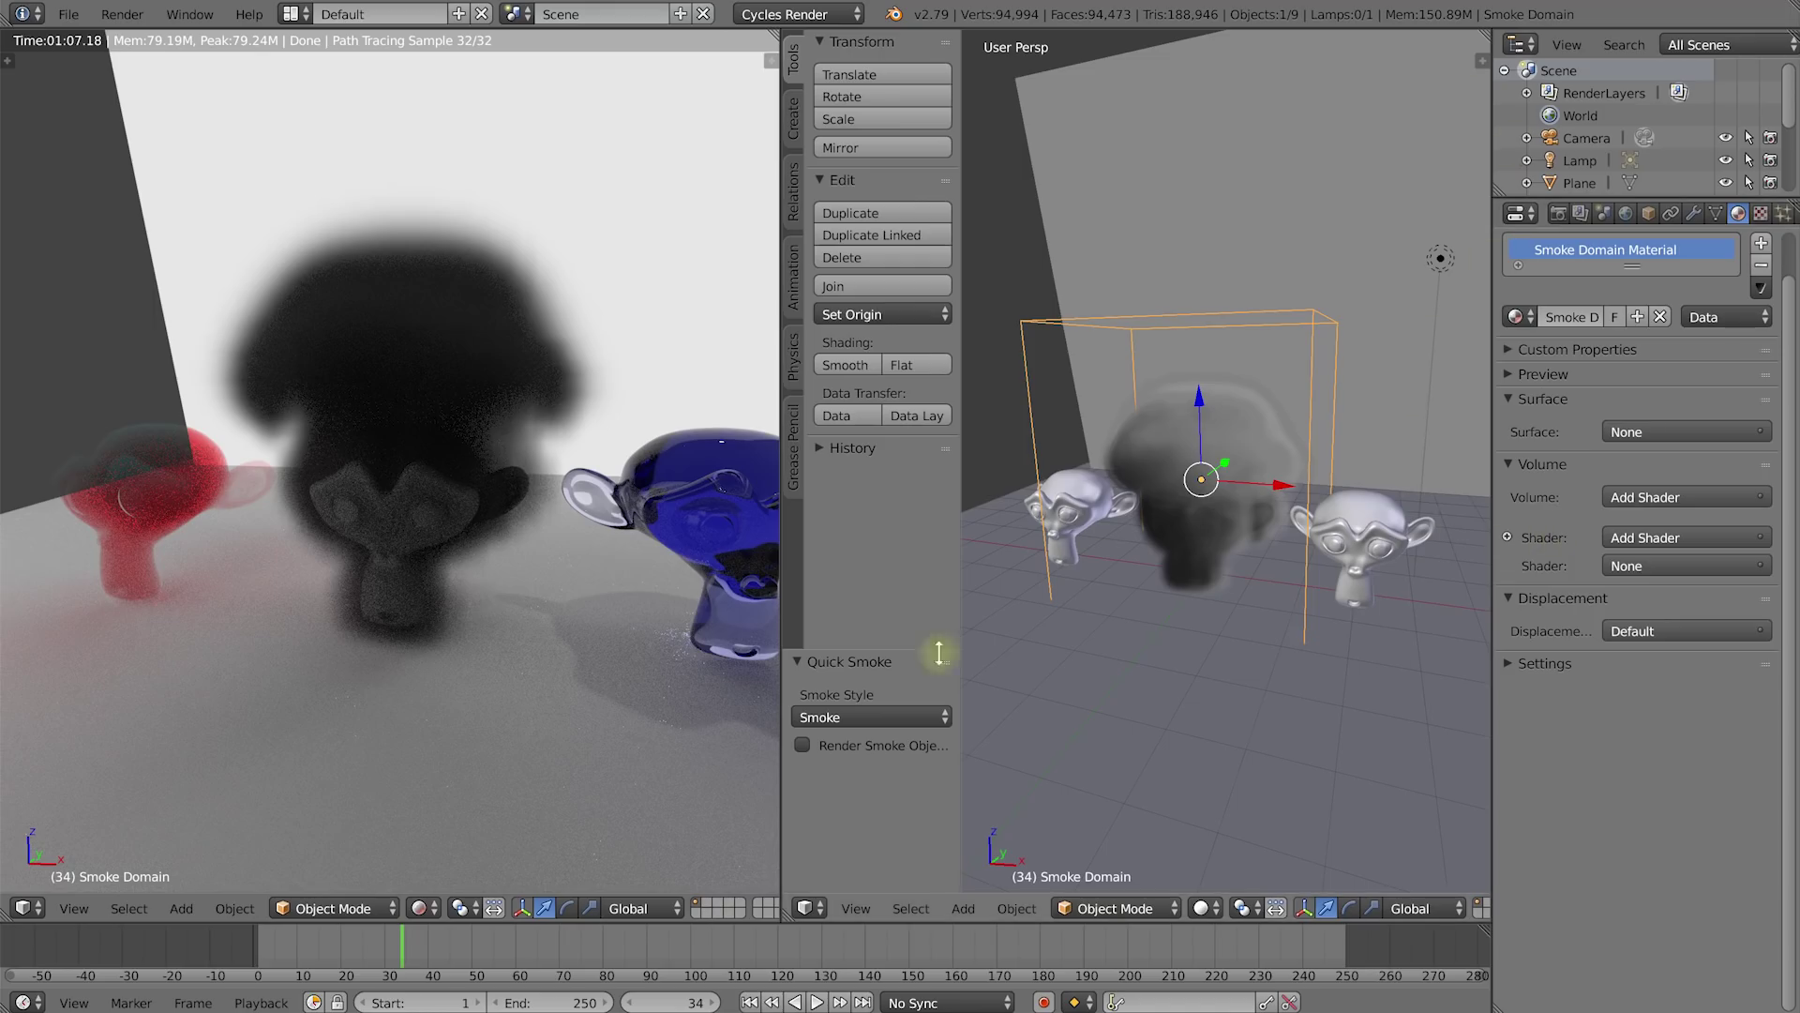
# Step: Split the solid 3D viewport horizontally and turn its upper half into a Node Editor
pyautogui.moveTo(1486, 33); pyautogui.dragTo(1437, 494)
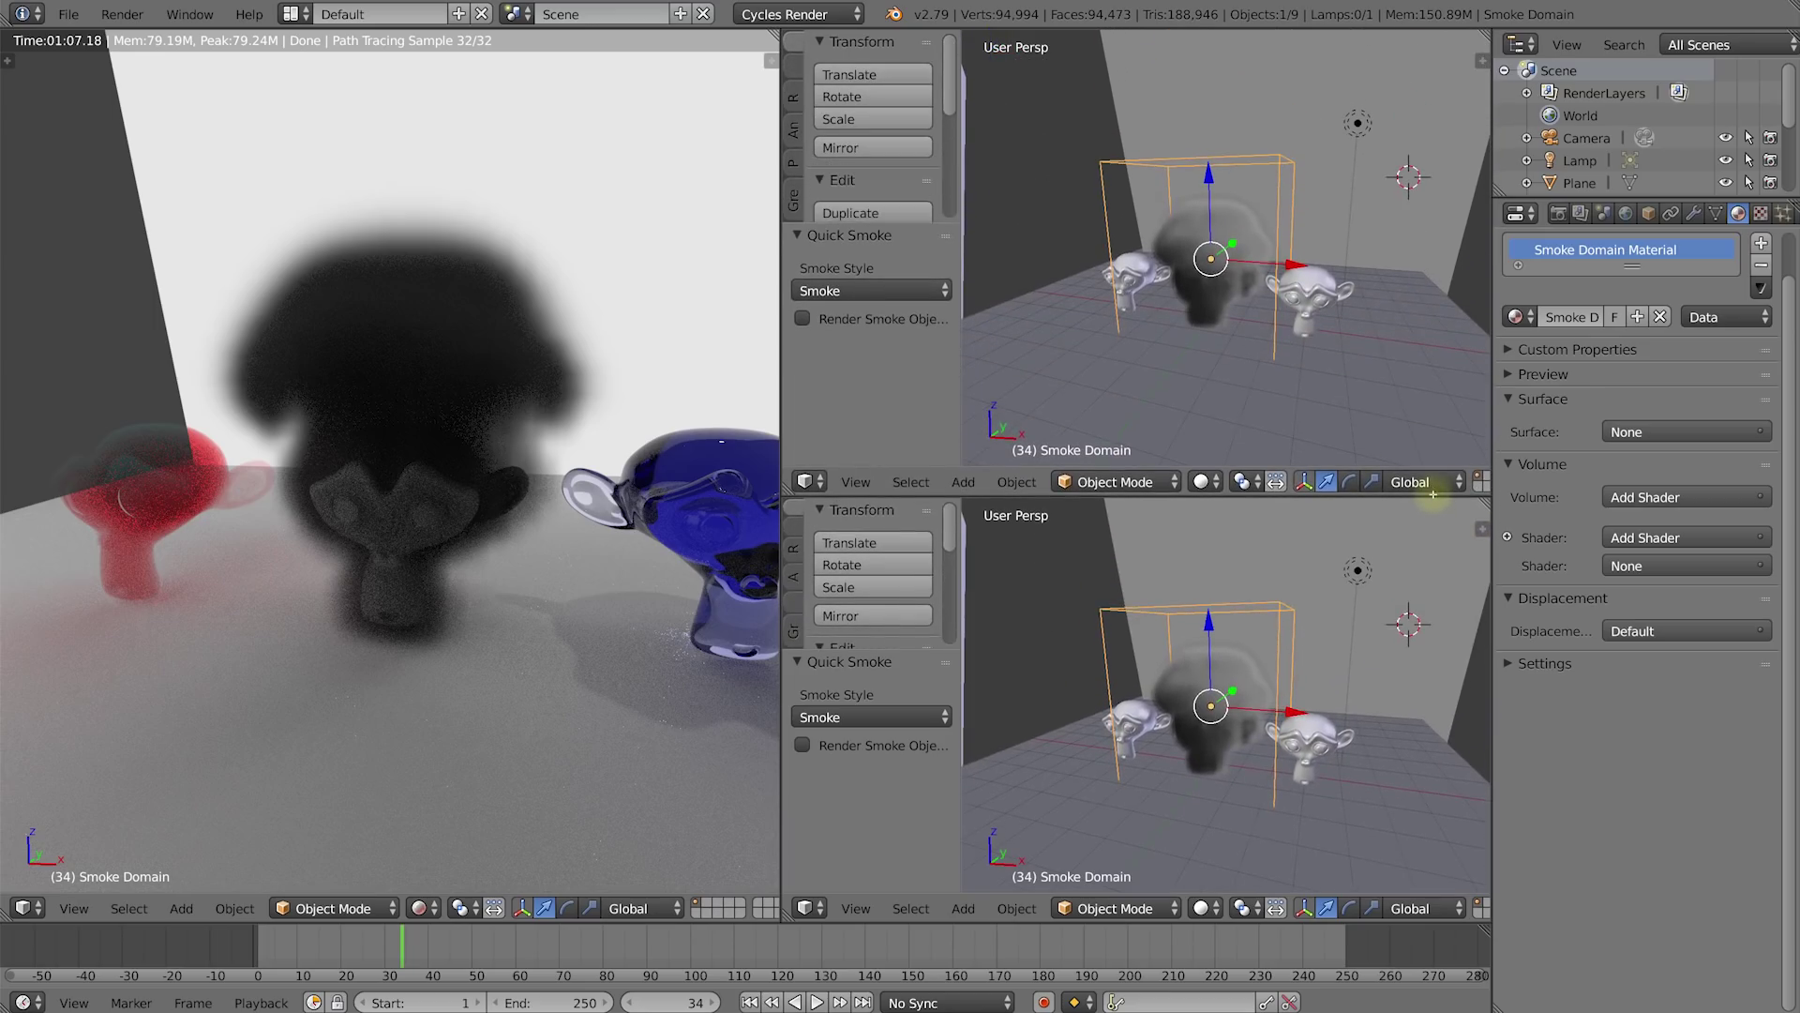
pyautogui.click(804, 481)
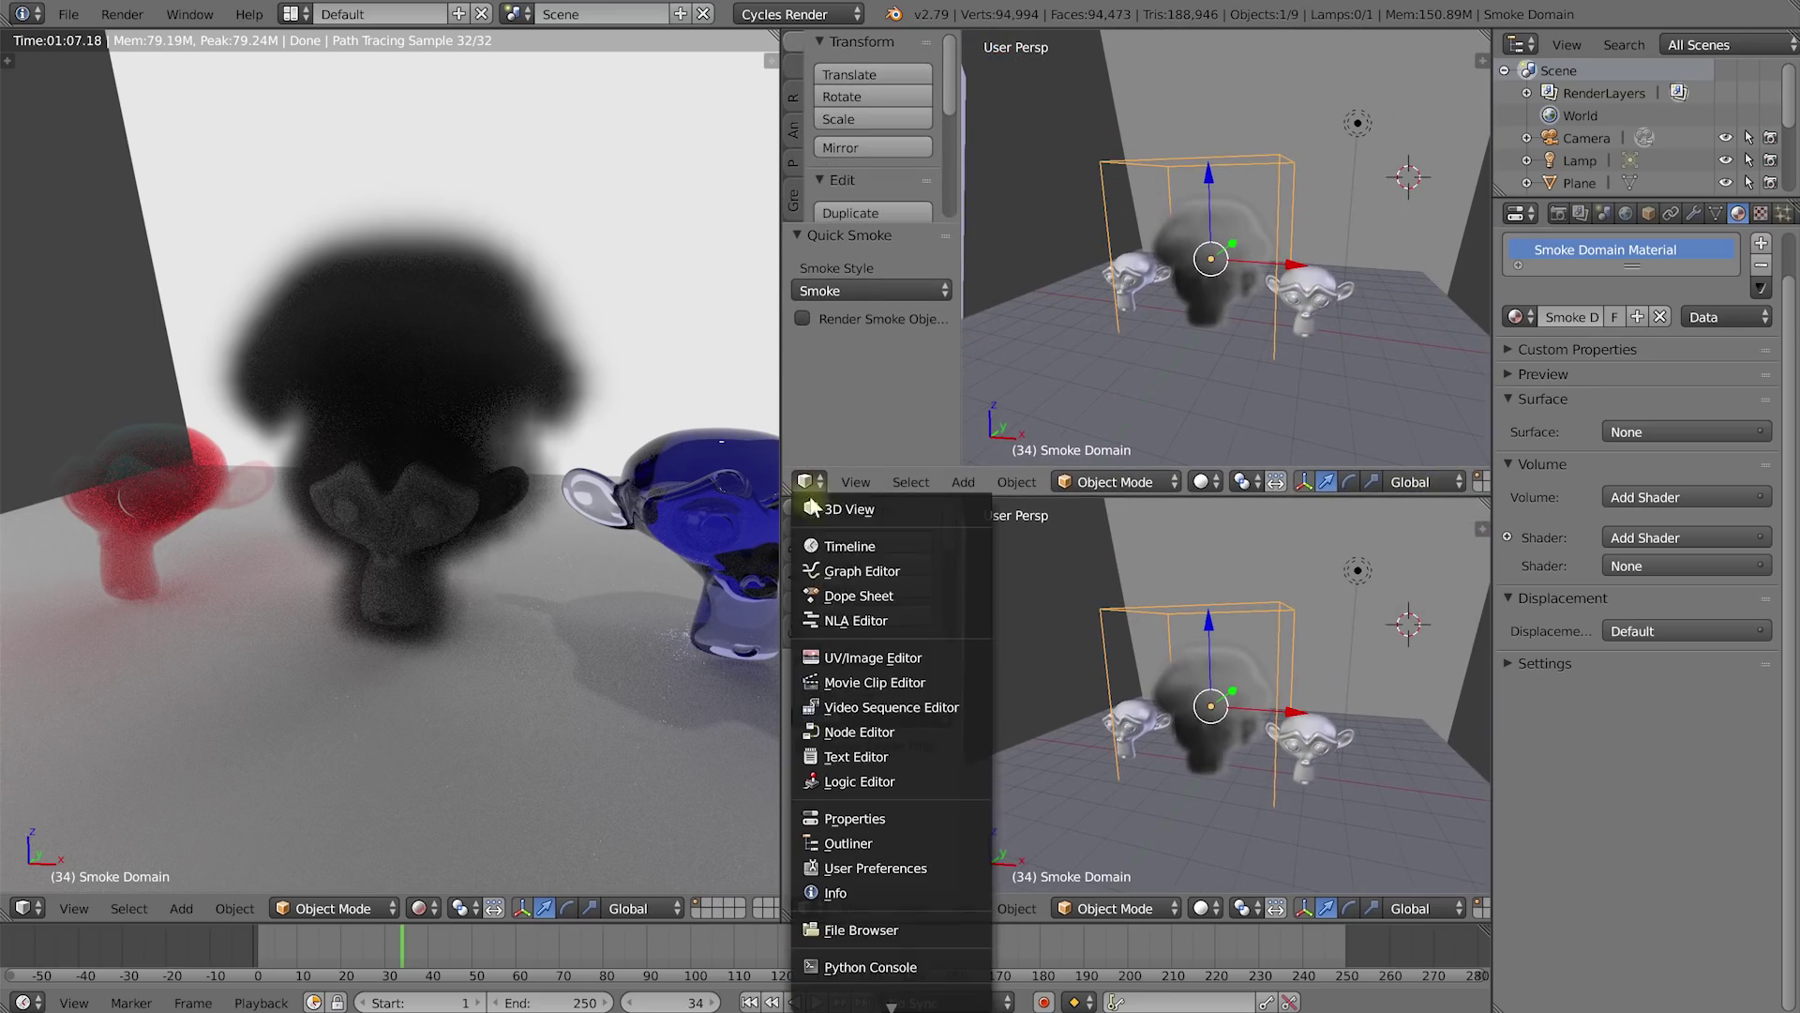
pyautogui.click(864, 734)
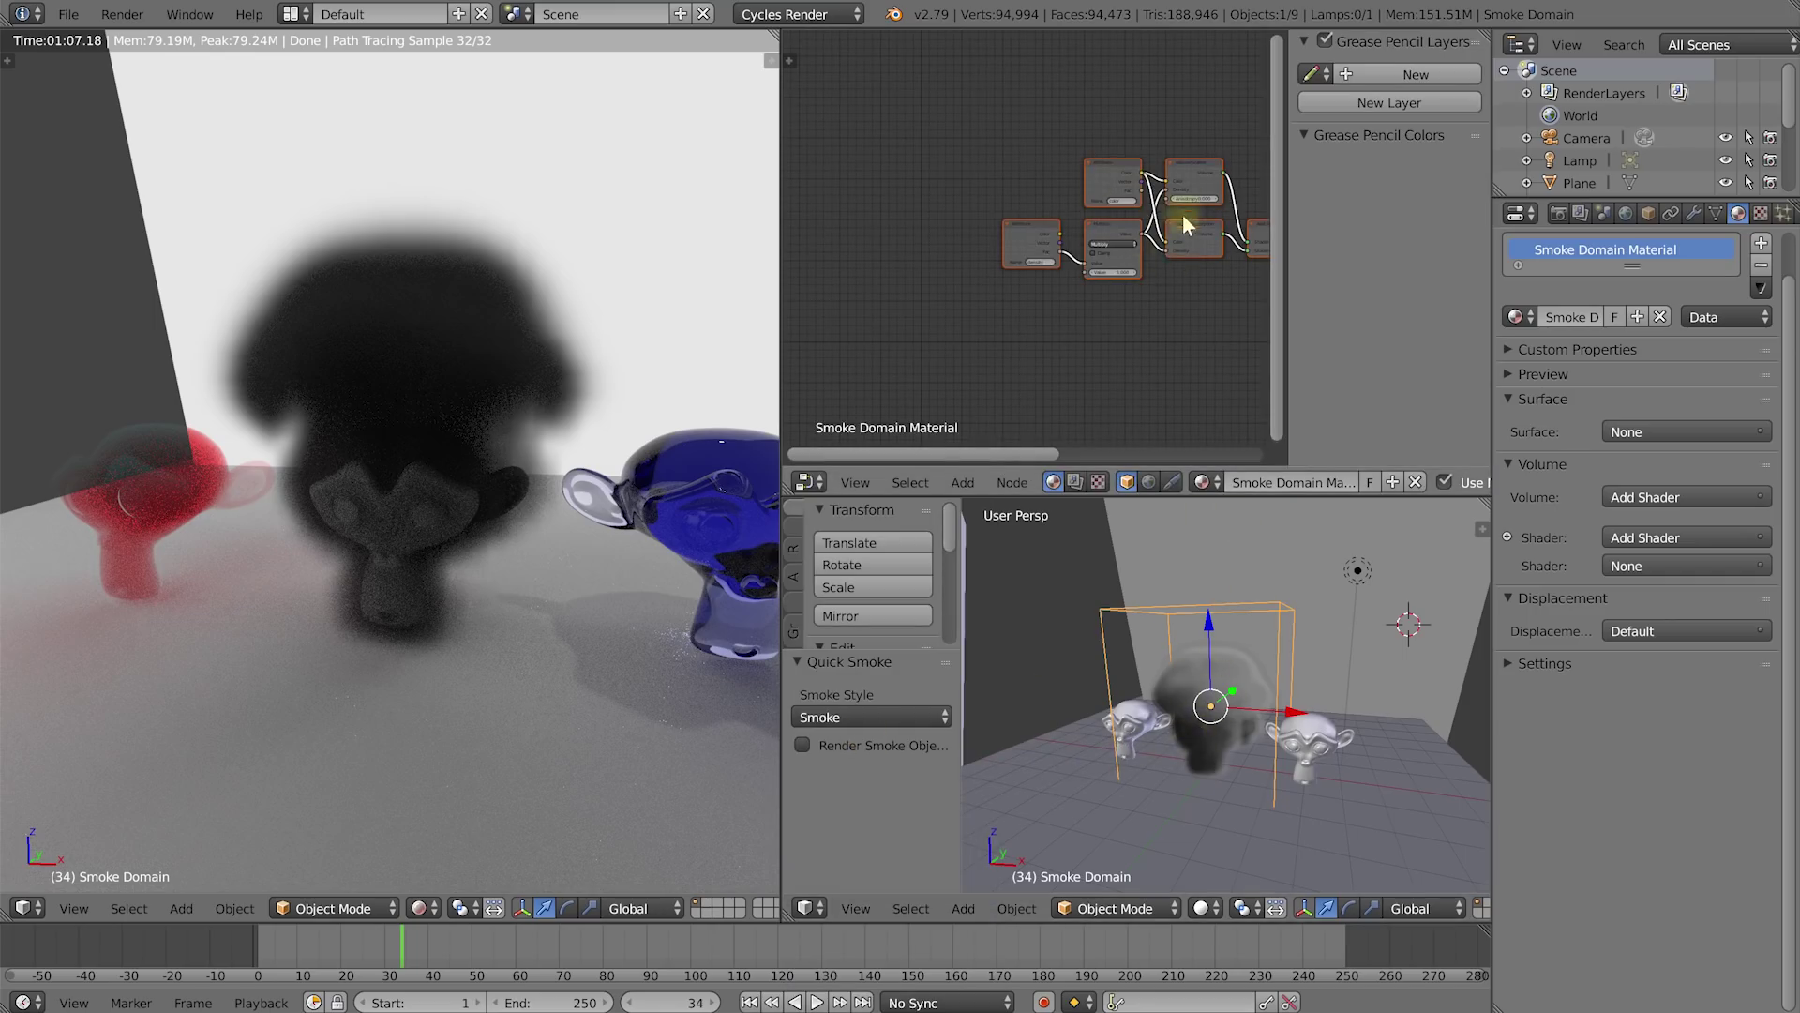
# Step: Examine the Smoke Domain Material's node network, from the Attribute nodes through the volume and Add Shader nodes to the Material Output
pyautogui.scroll(3, 1180, 233)
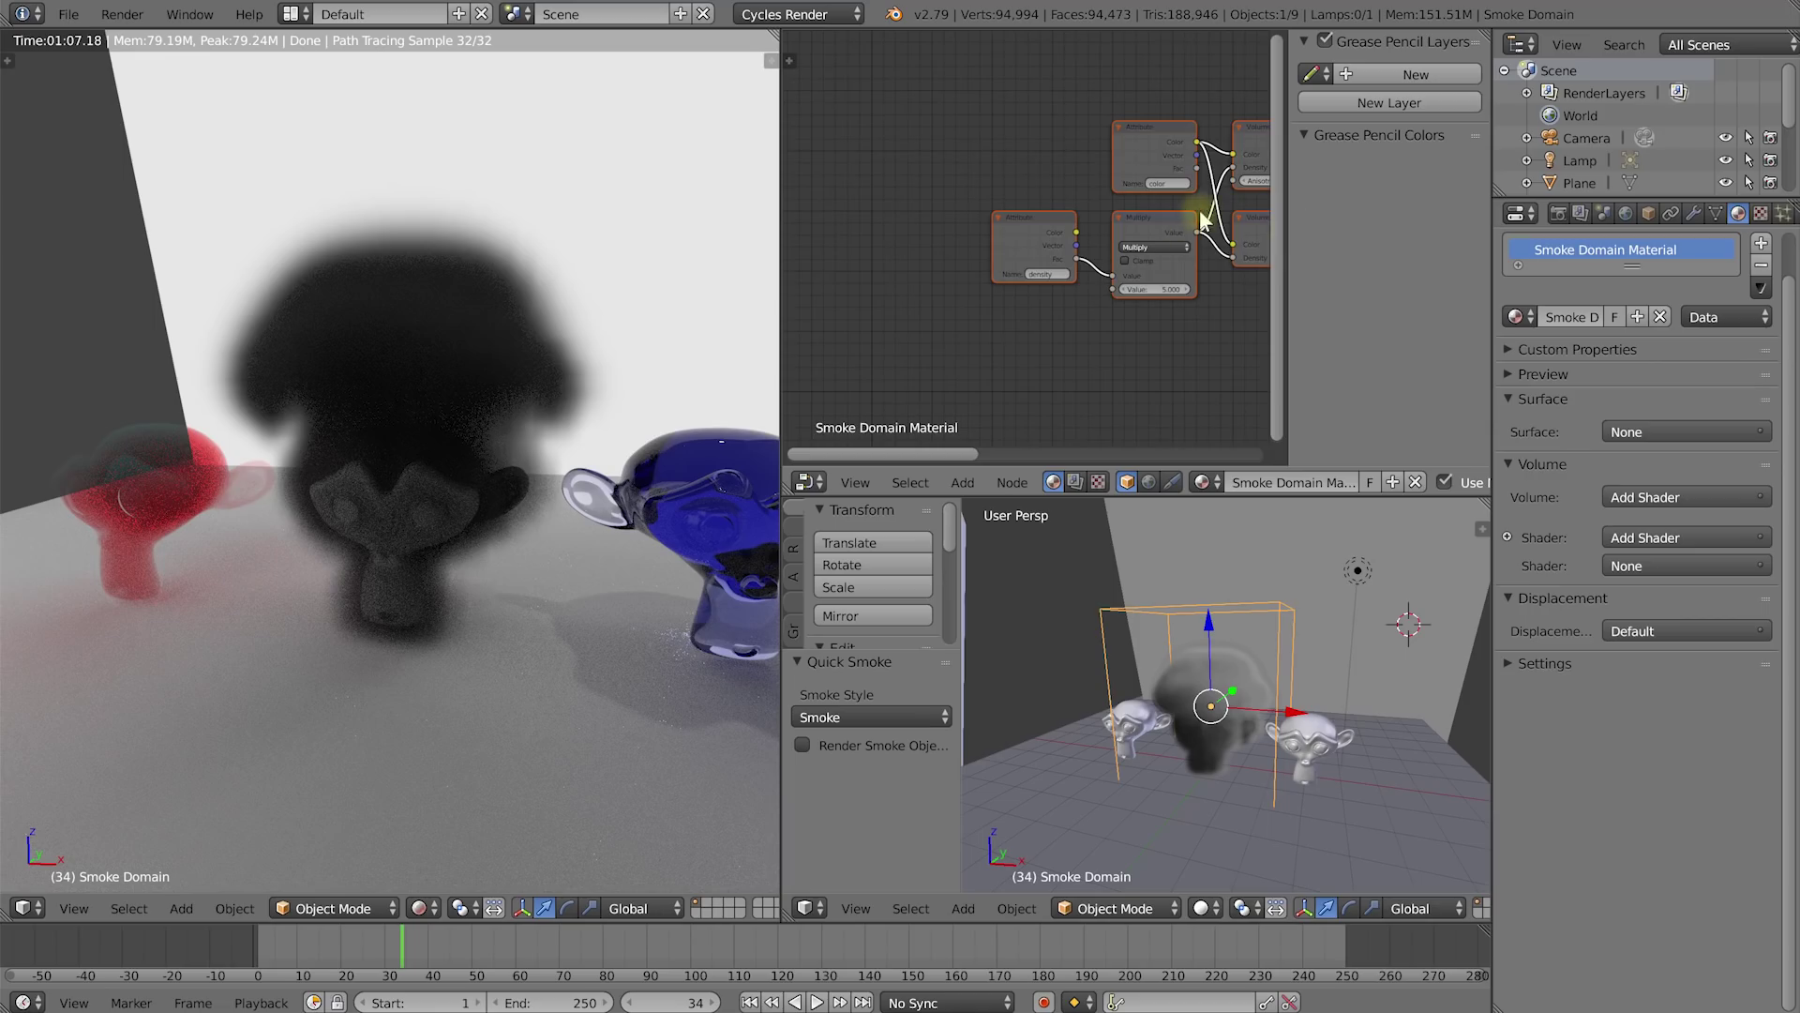
pyautogui.press('n')
pyautogui.moveTo(1313, 201); pyautogui.dragTo(1175, 326, button='middle')
pyautogui.scroll(2, 1178, 313)
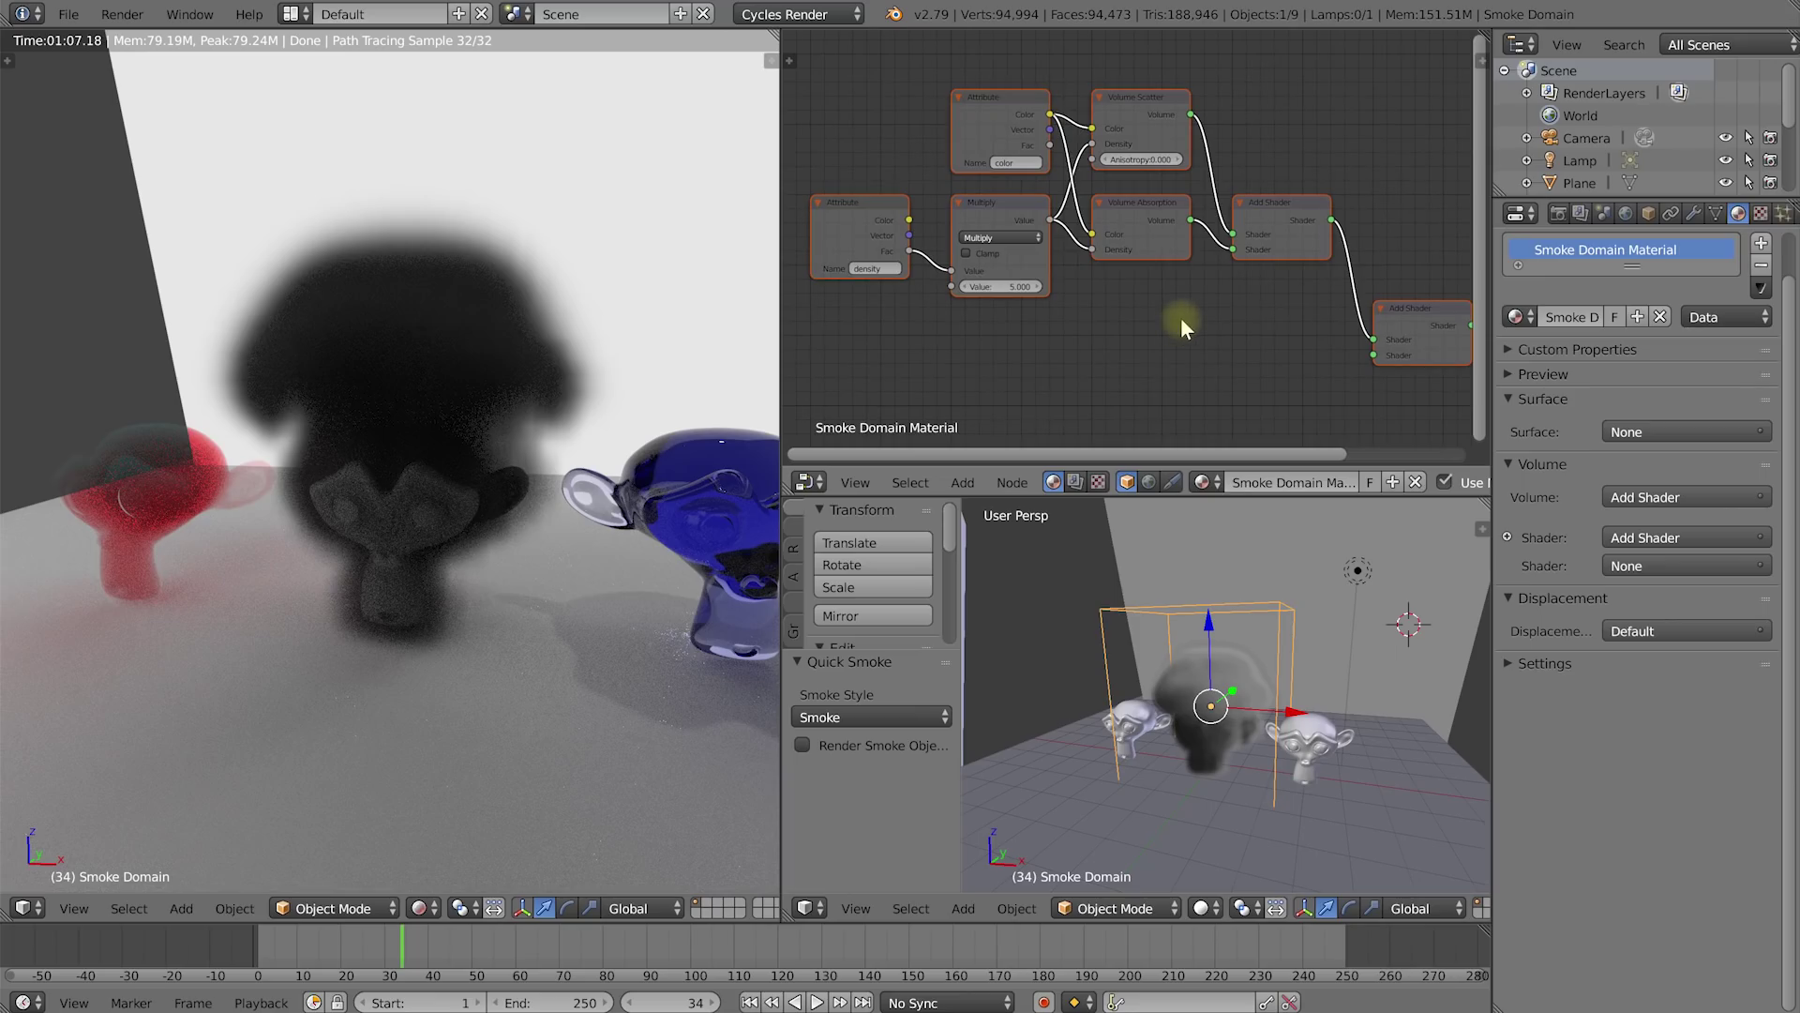
pyautogui.moveTo(1237, 329)
pyautogui.mouseDown(button='middle')
pyautogui.moveTo(1141, 293)
pyautogui.moveTo(1007, 301)
pyautogui.moveTo(1209, 355)
pyautogui.moveTo(1231, 324)
pyautogui.mouseUp(button='middle')
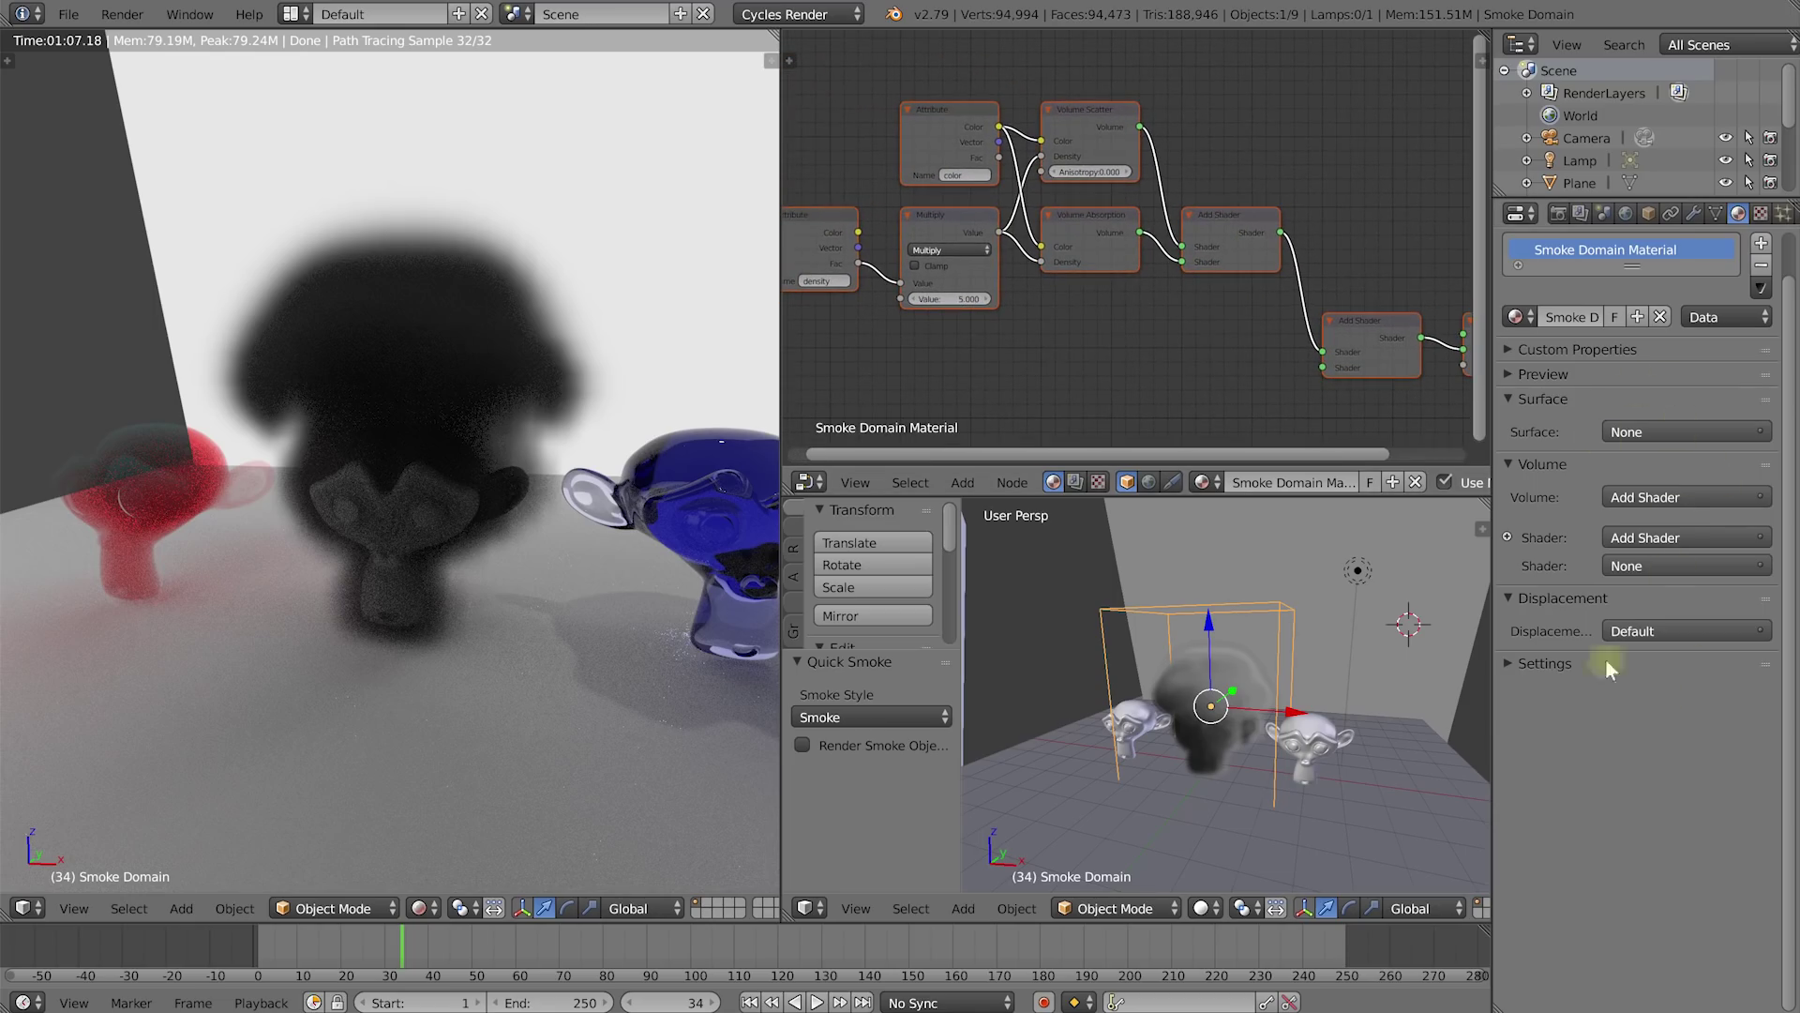
pyautogui.click(1691, 535)
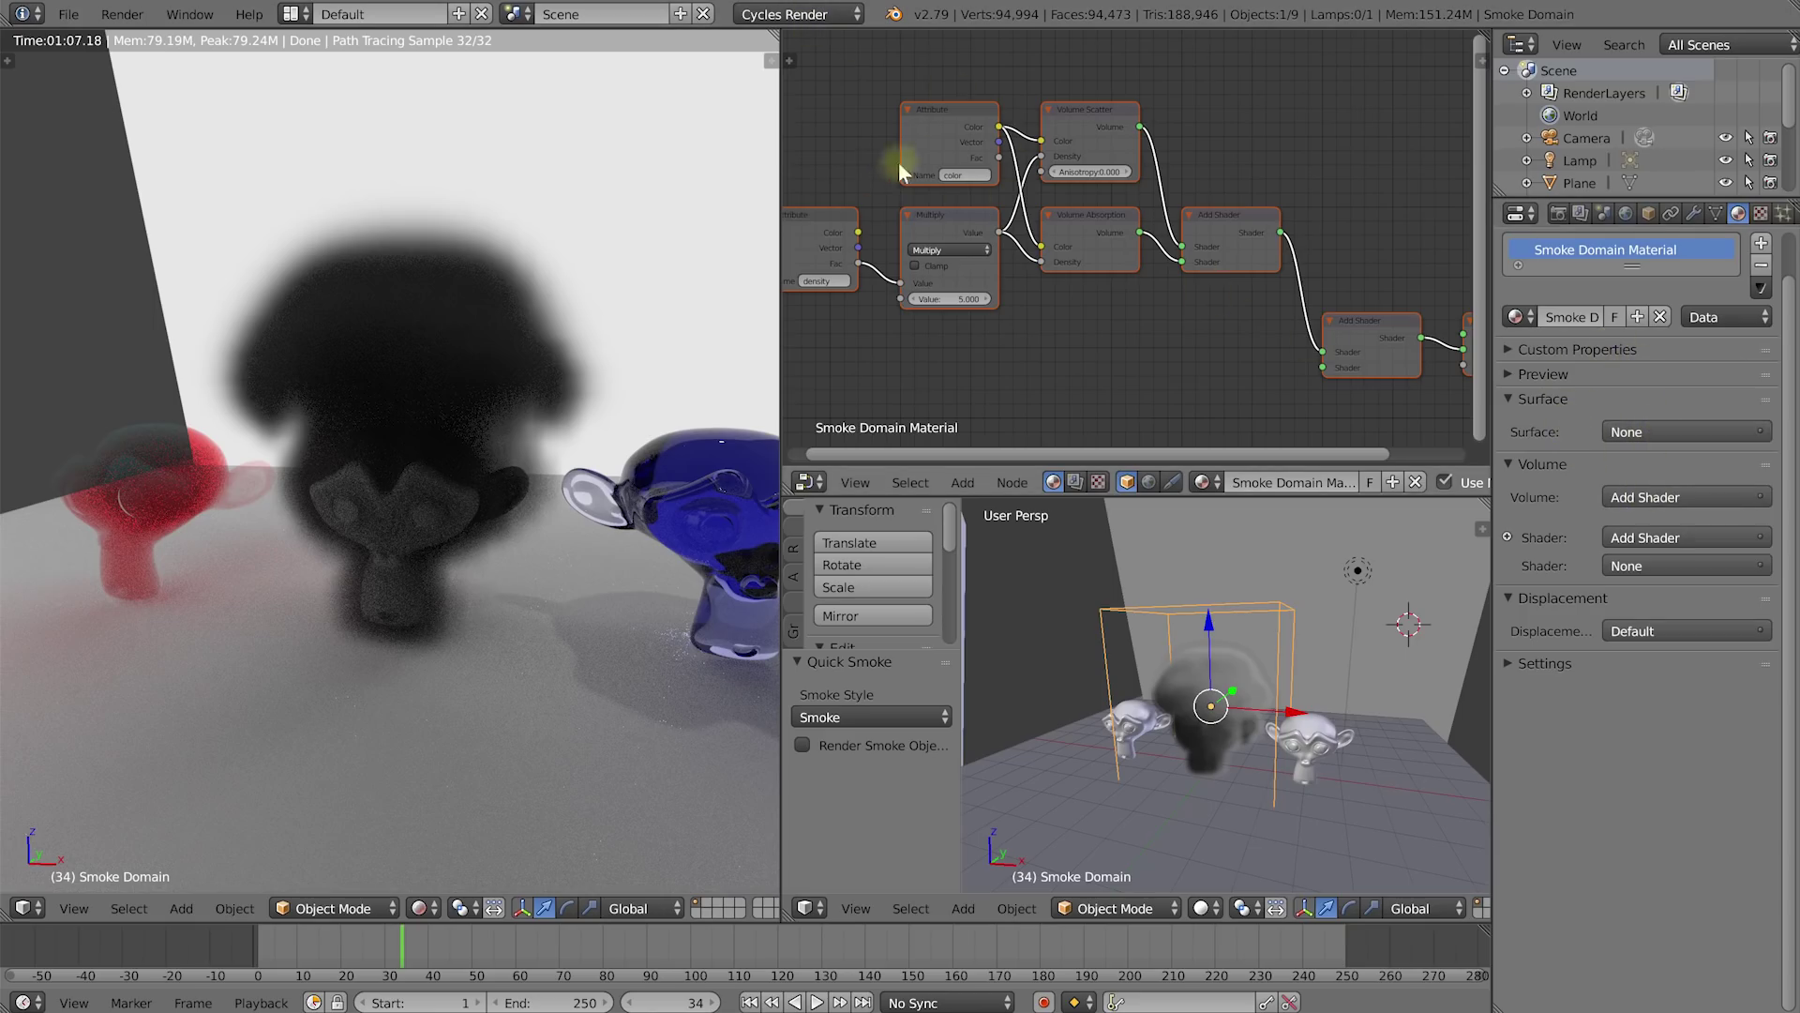
pyautogui.moveTo(1230, 347); pyautogui.dragTo(1106, 341, button='middle')
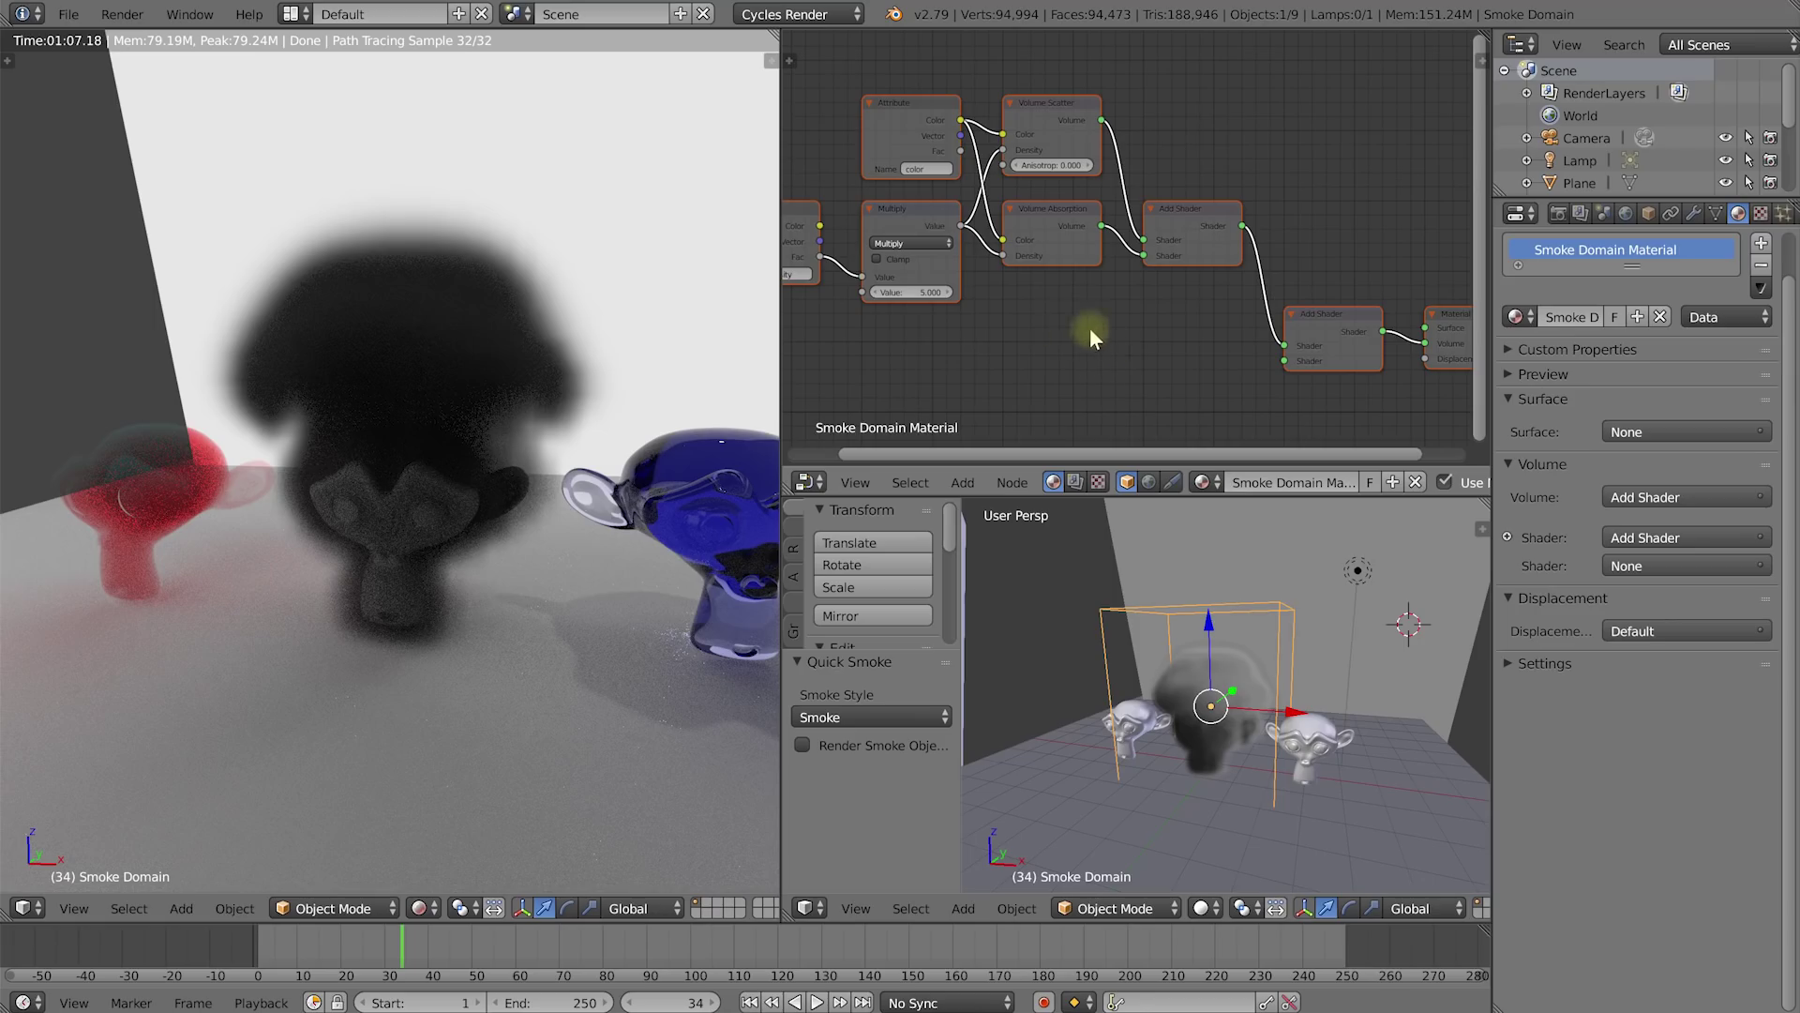
pyautogui.moveTo(1125, 345)
pyautogui.mouseDown(button='middle')
pyautogui.moveTo(1039, 330)
pyautogui.moveTo(1122, 377)
pyautogui.mouseUp(button='middle')
# Step: Spread out the Volume Scatter, Volume Absorption and first Add Shader nodes so their connections are easier to read
pyautogui.scroll(2, 1007, 323)
pyautogui.scroll(1, 1129, 373)
pyautogui.moveTo(1030, 125); pyautogui.dragTo(1058, 107)
pyautogui.keyDown('shift'); pyautogui.scroll(-3, 1078, 117); pyautogui.keyUp('shift')
pyautogui.moveTo(1092, 223); pyautogui.dragTo(1051, 235, button='right')
pyautogui.moveTo(1050, 235); pyautogui.dragTo(1106, 253, button='middle')
pyautogui.moveTo(1200, 118); pyautogui.dragTo(1240, 112, button='right')
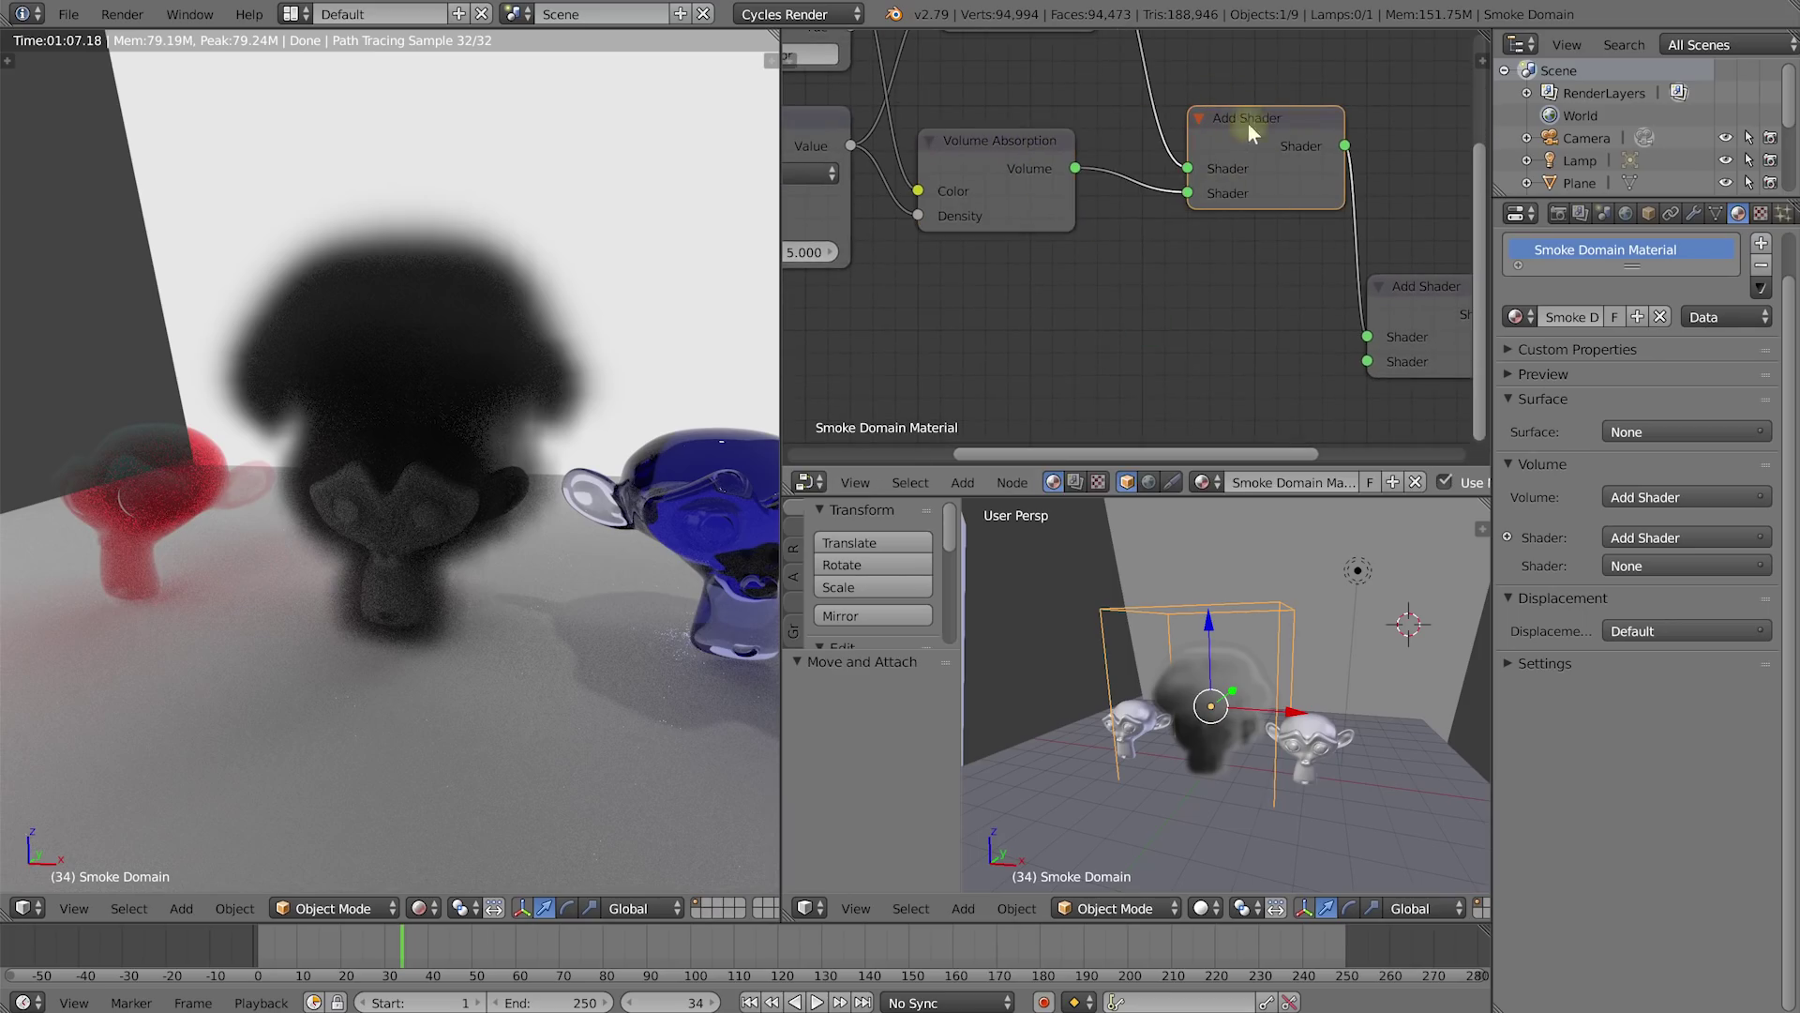
pyautogui.scroll(-2, 1241, 284)
pyautogui.keyDown('shift'); pyautogui.scroll(1, 1225, 281); pyautogui.keyUp('shift')
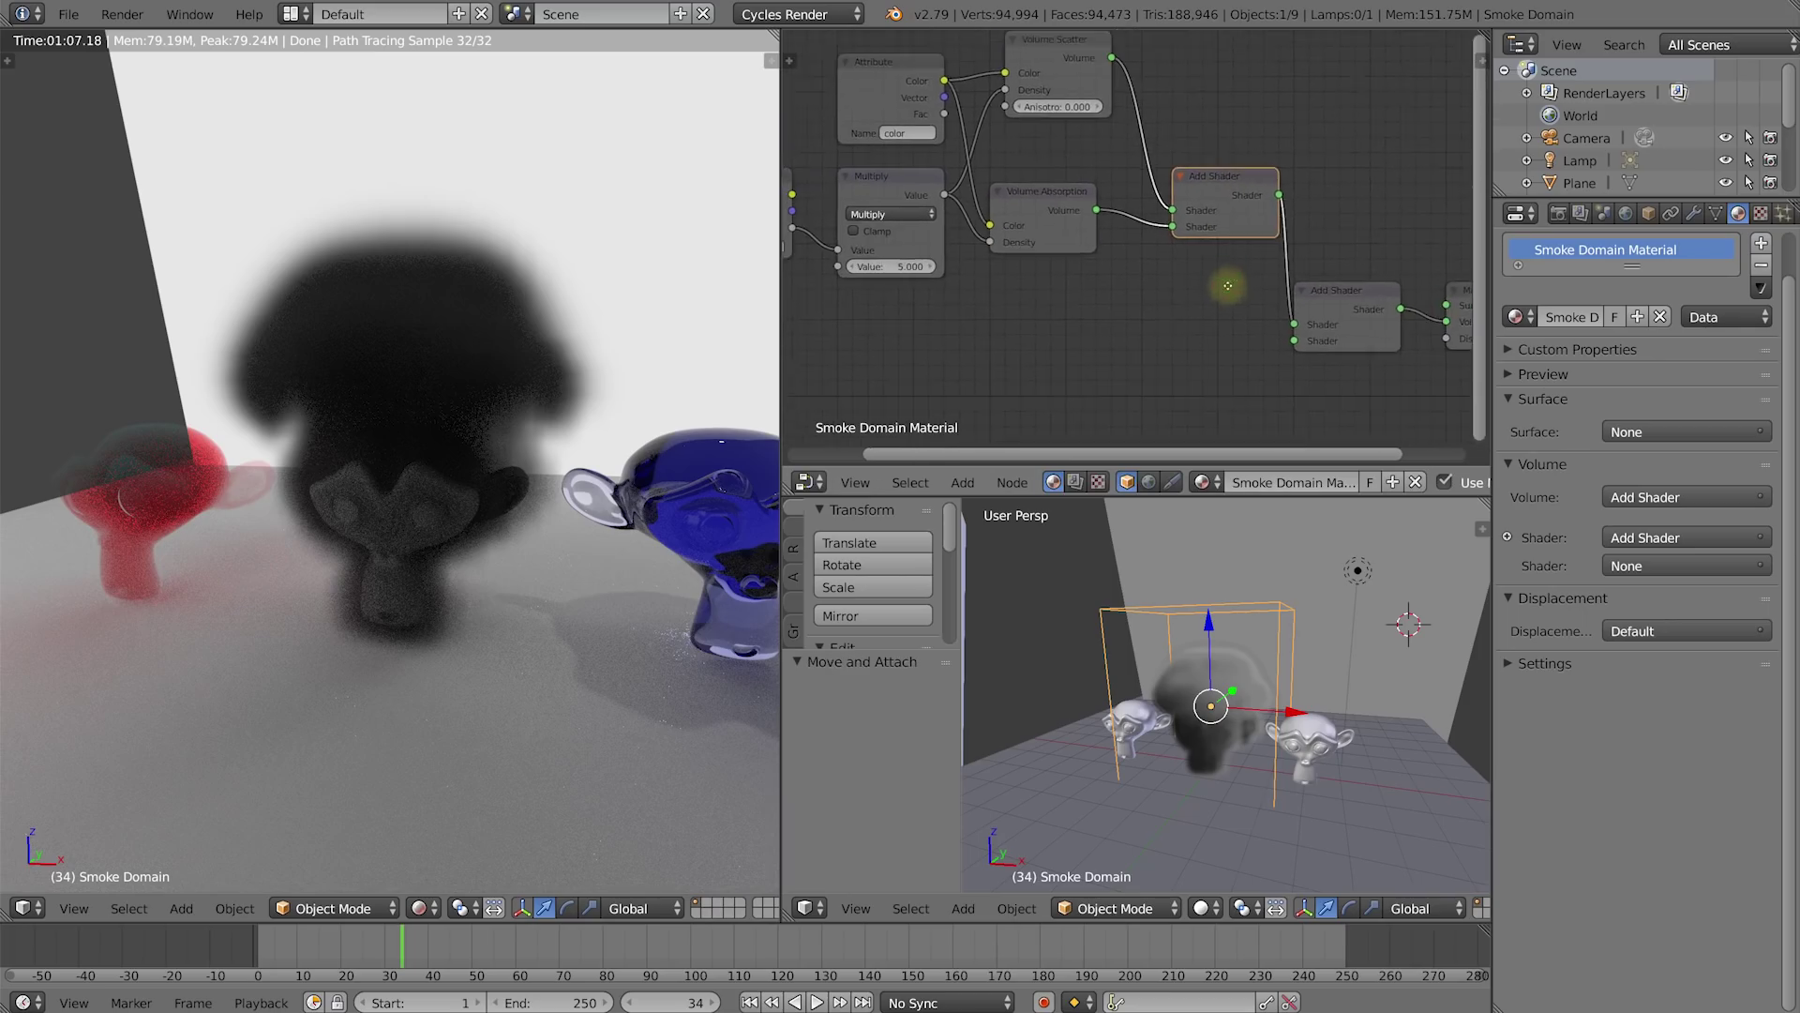
pyautogui.moveTo(1189, 297); pyautogui.dragTo(1235, 317, button='middle')
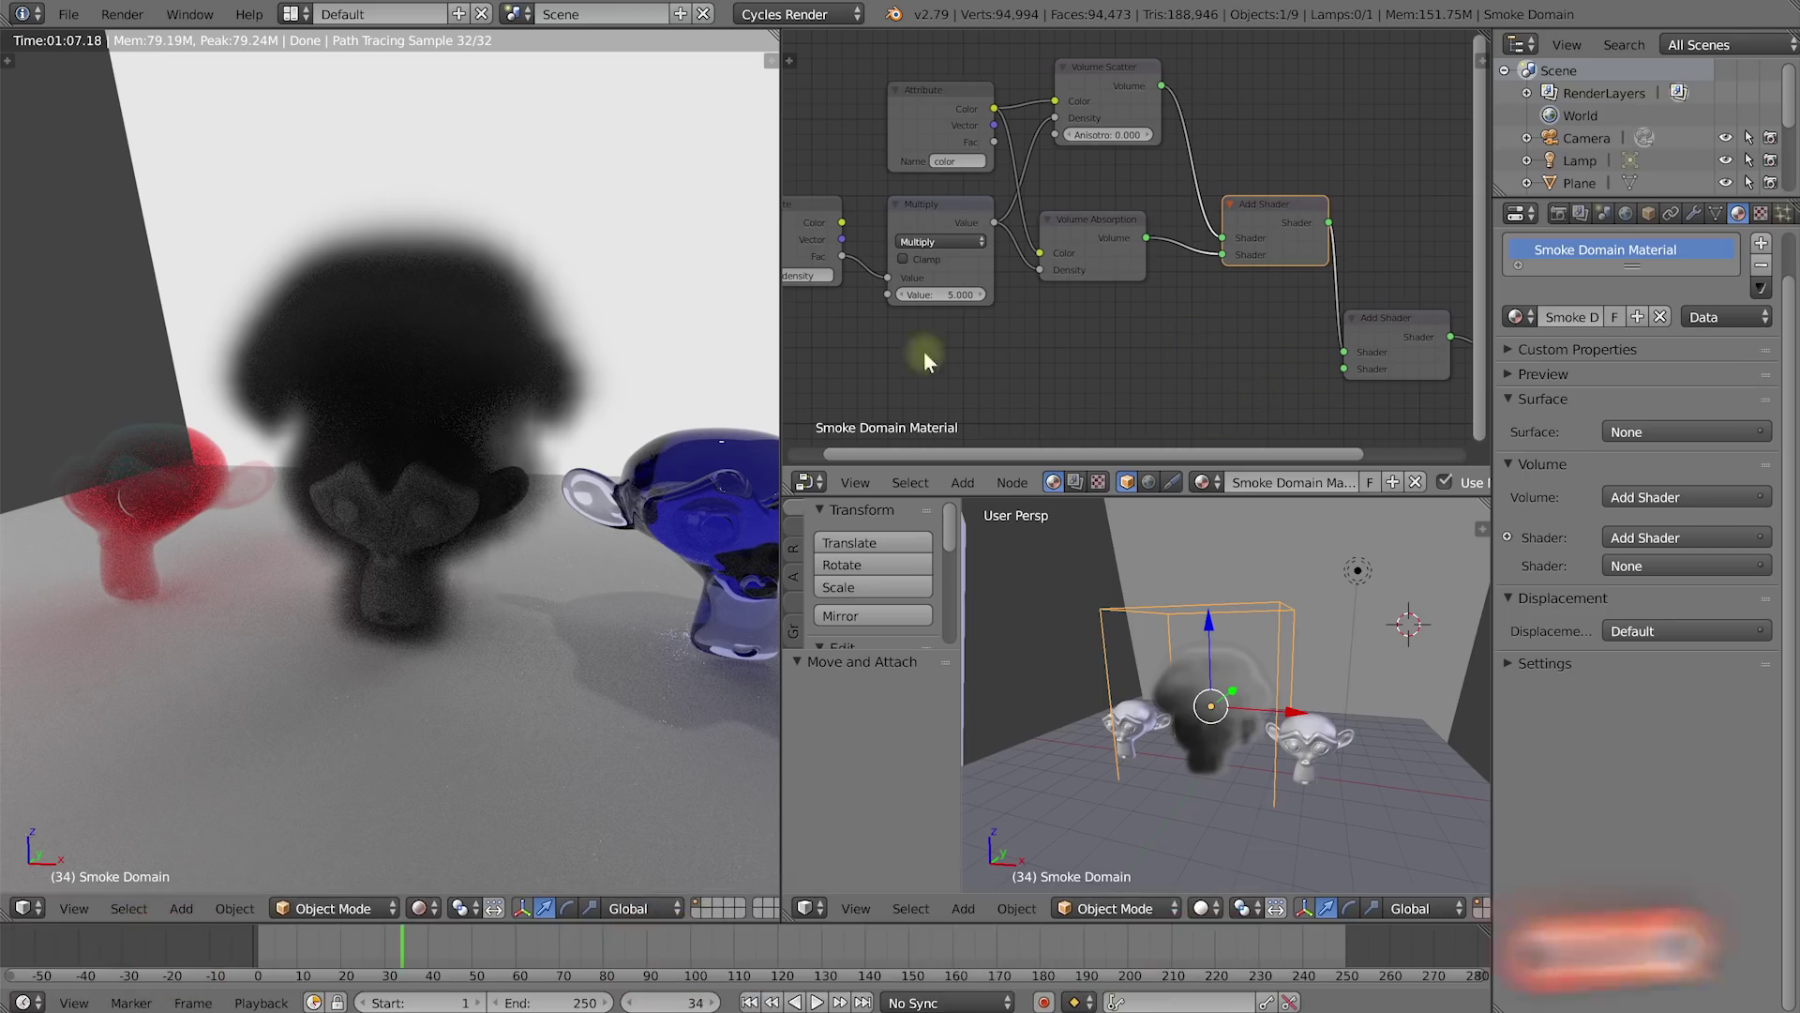
# Step: Merge the Node Editor area back into the solid 3D viewport below it
pyautogui.moveTo(1487, 502); pyautogui.dragTo(1475, 356)
pyautogui.scroll(-3, 1268, 424)
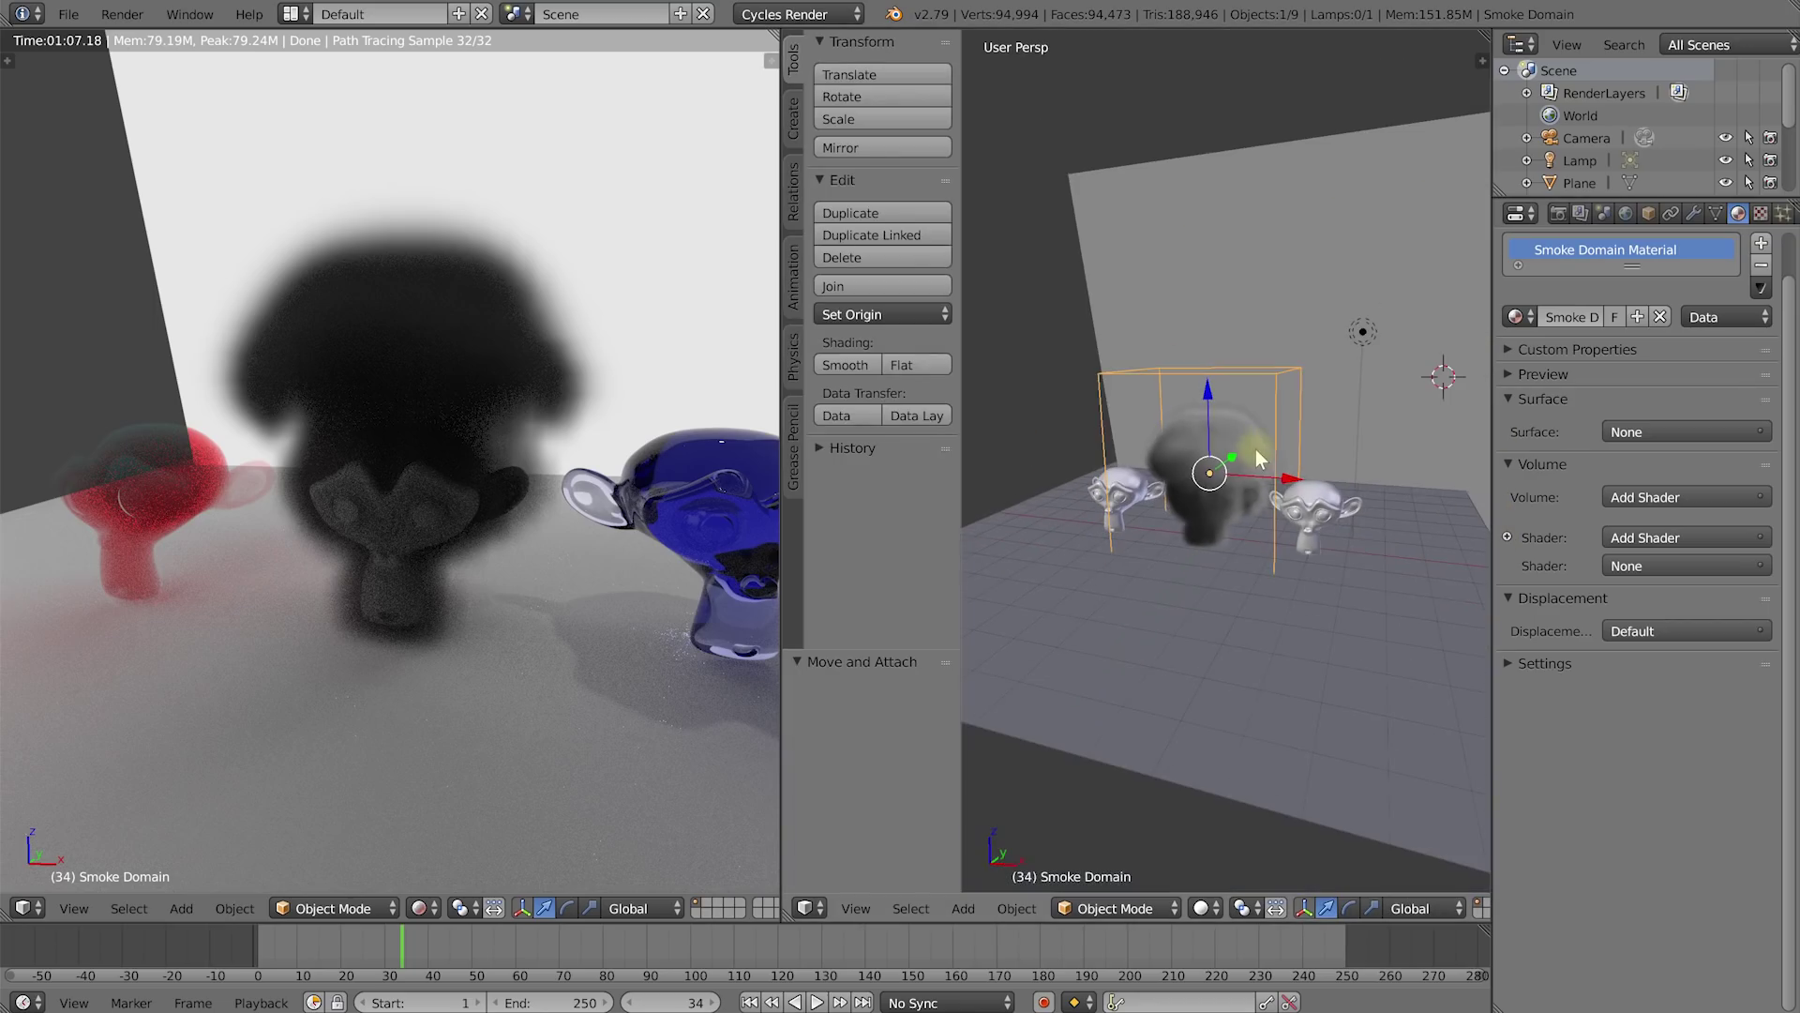
pyautogui.moveTo(1291, 514); pyautogui.dragTo(1206, 516, button='middle')
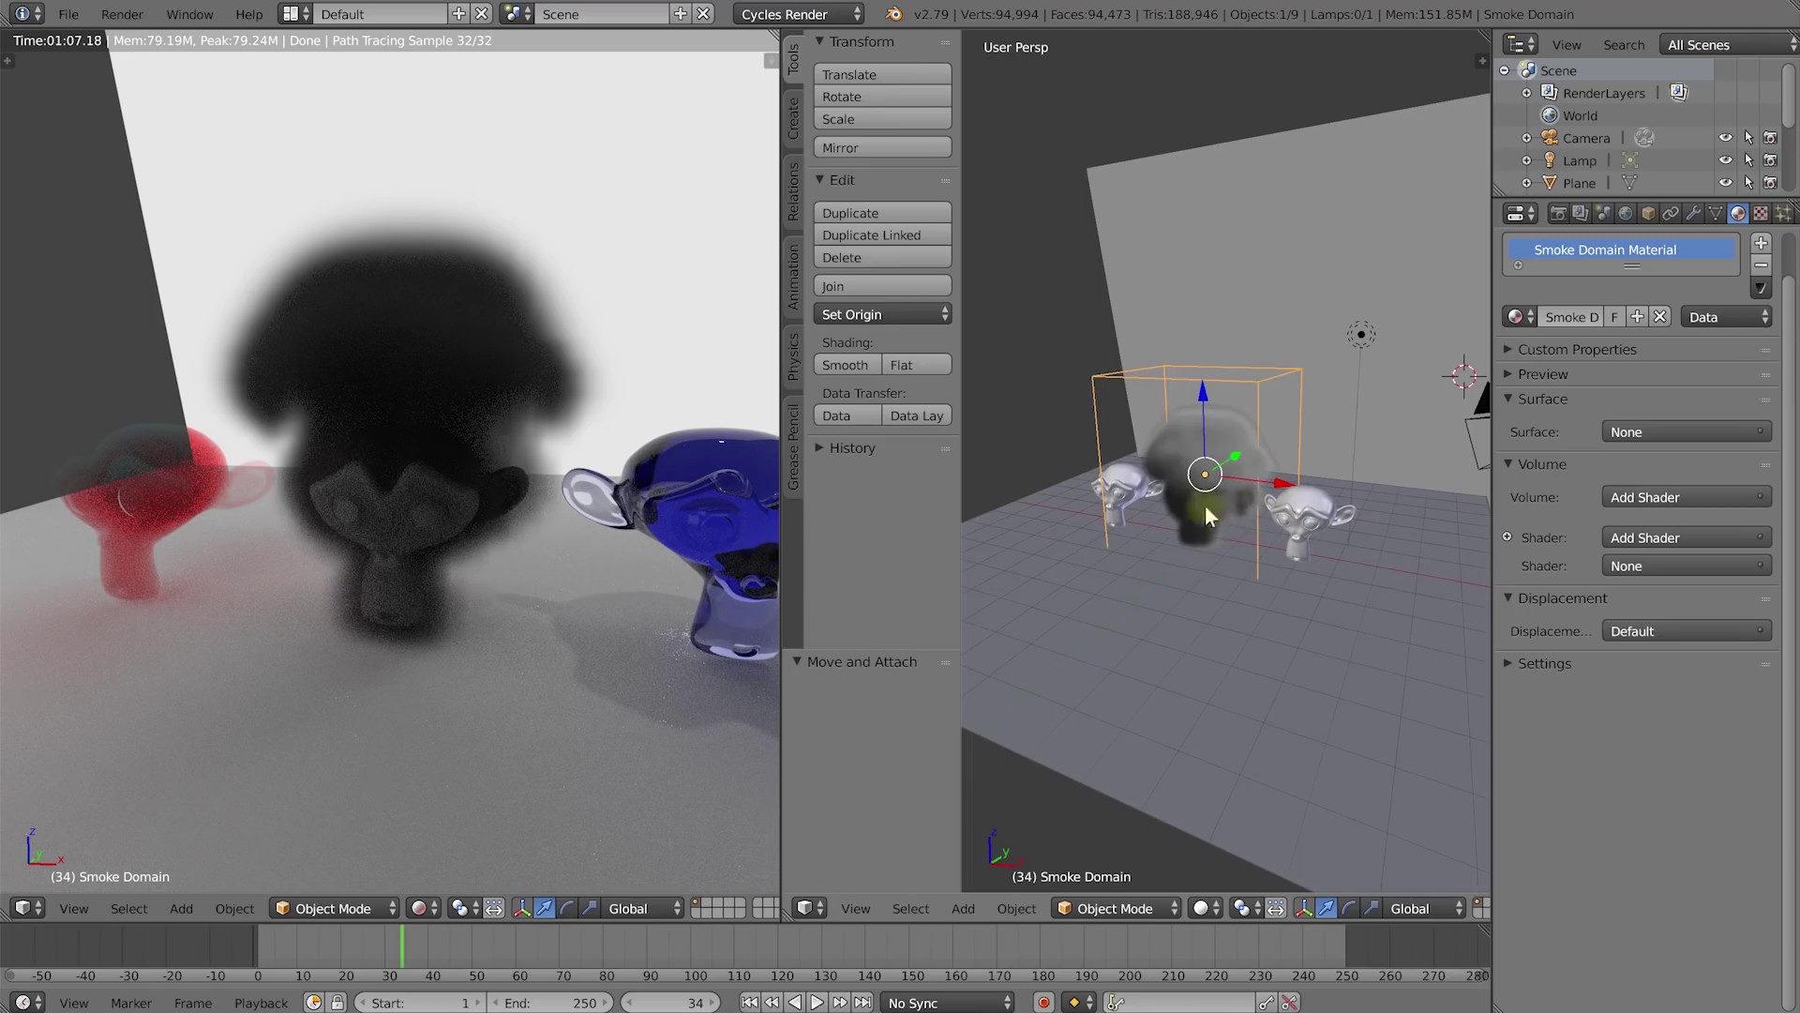
# Step: Snap the 3D cursor to the scene centre
pyautogui.hotkey('shift', 's')
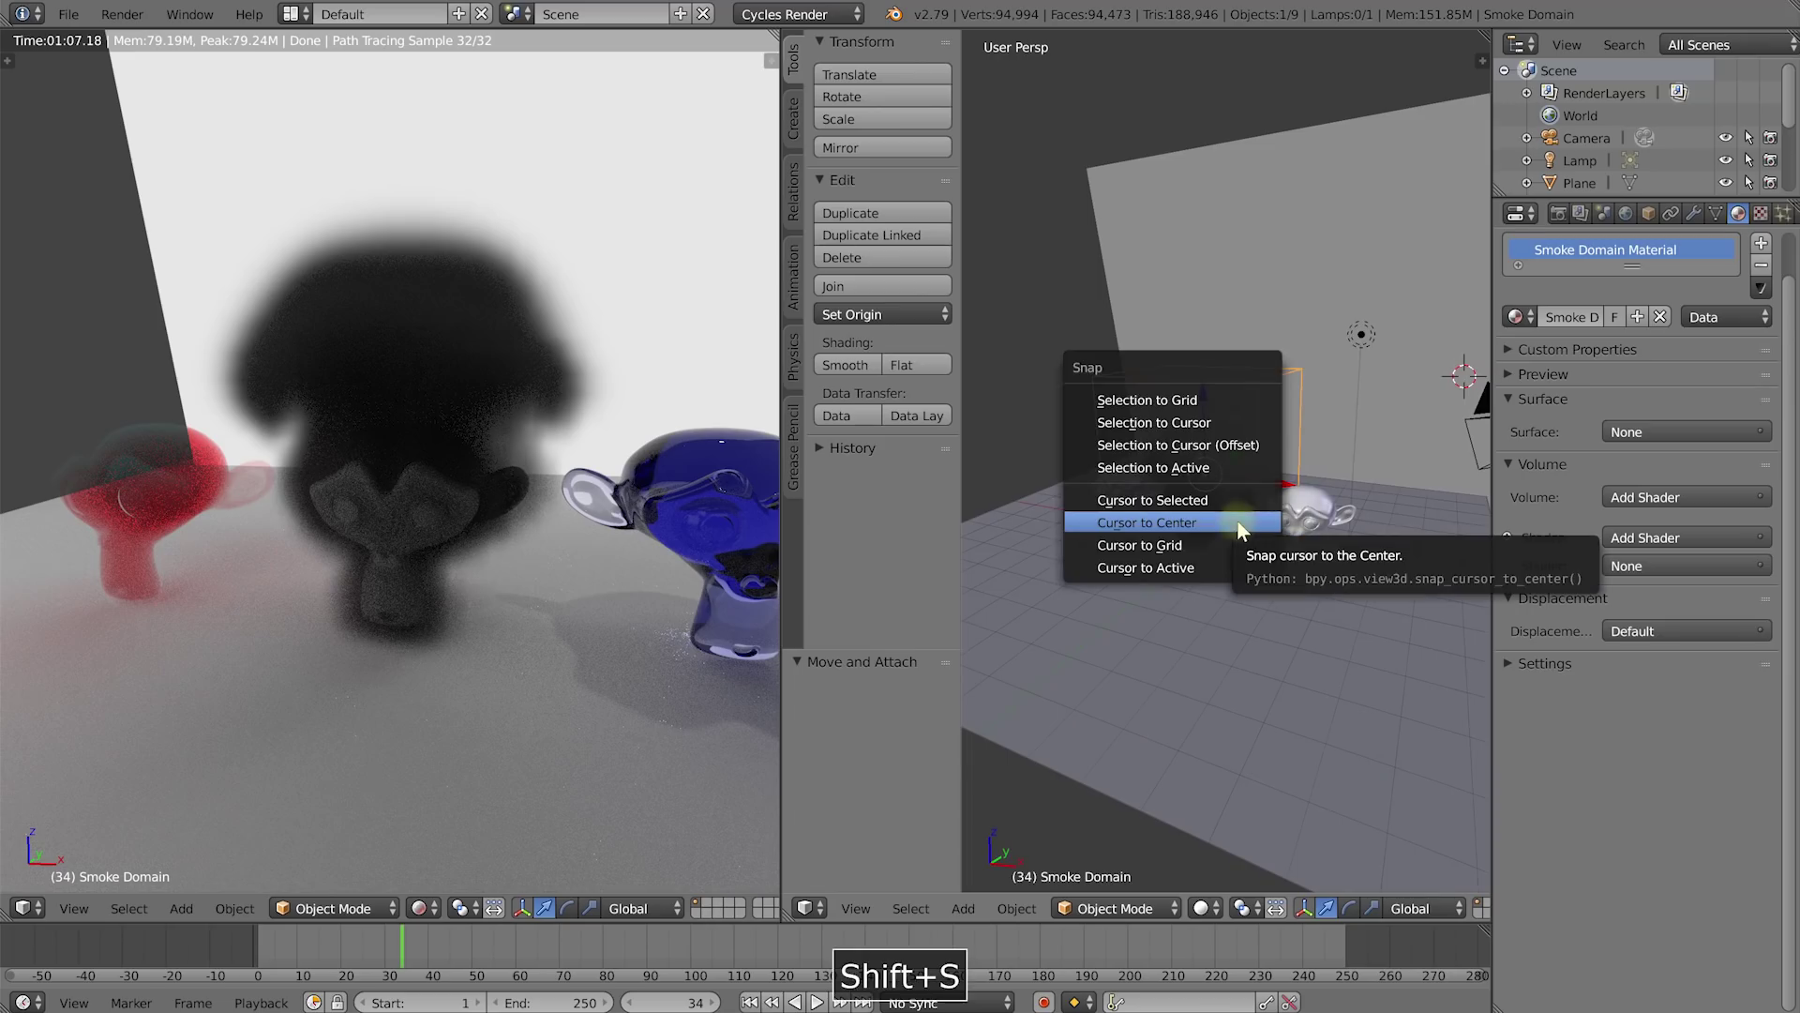
pyautogui.click(1169, 532)
pyautogui.moveTo(1198, 555); pyautogui.dragTo(1203, 551, button='middle')
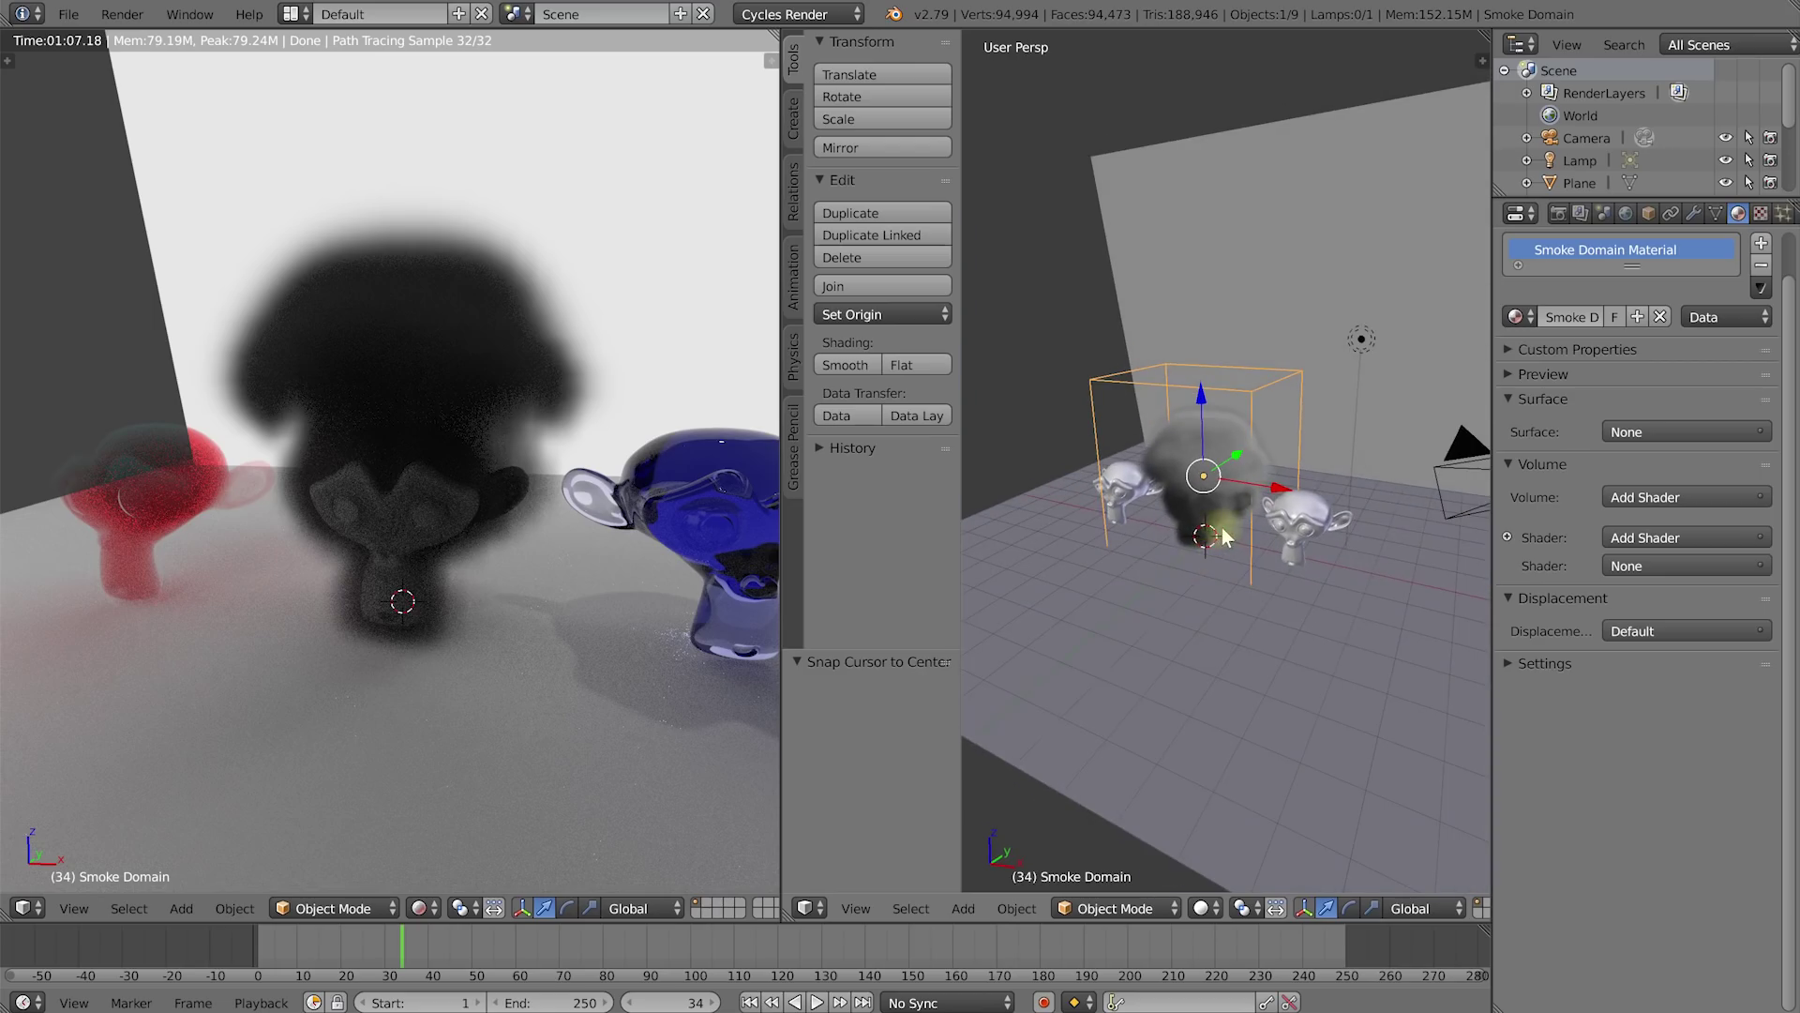
# Step: Add a Spot lamp at the 3D cursor and raise it 10 units along Z above the smoke
pyautogui.hotkey('shift', 'a')
pyautogui.moveTo(1222, 792)
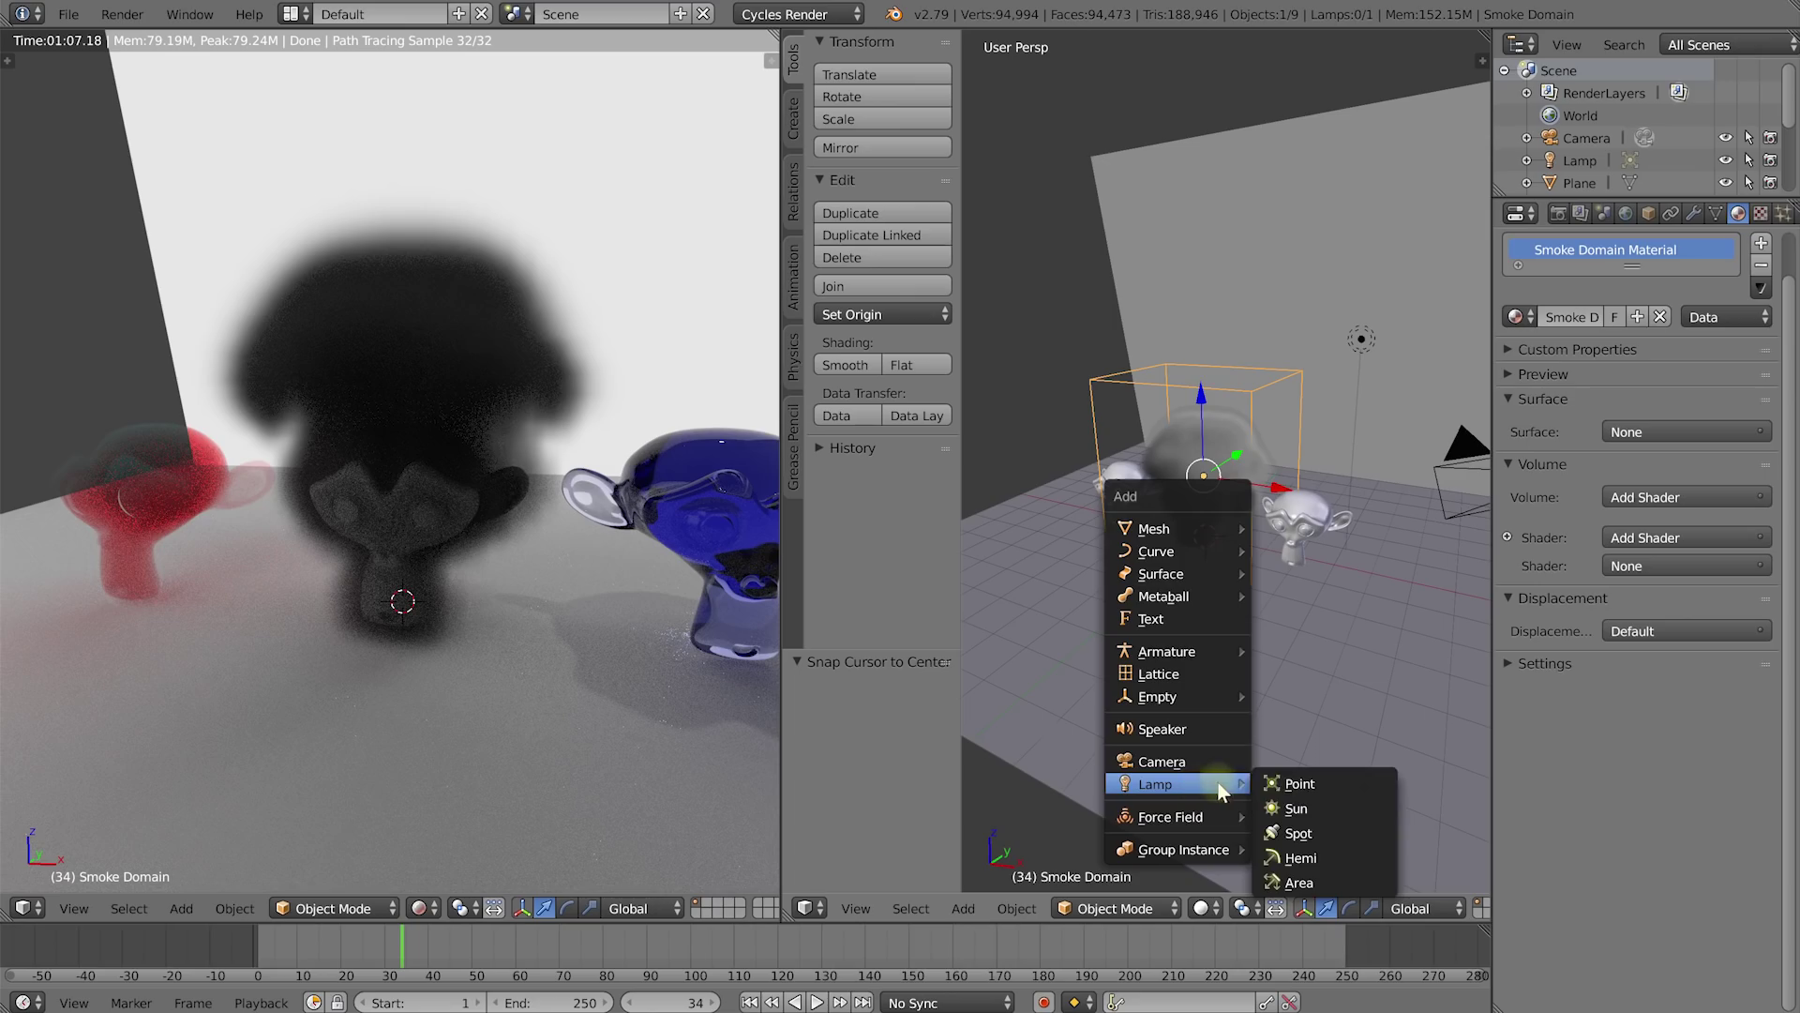
pyautogui.click(1304, 831)
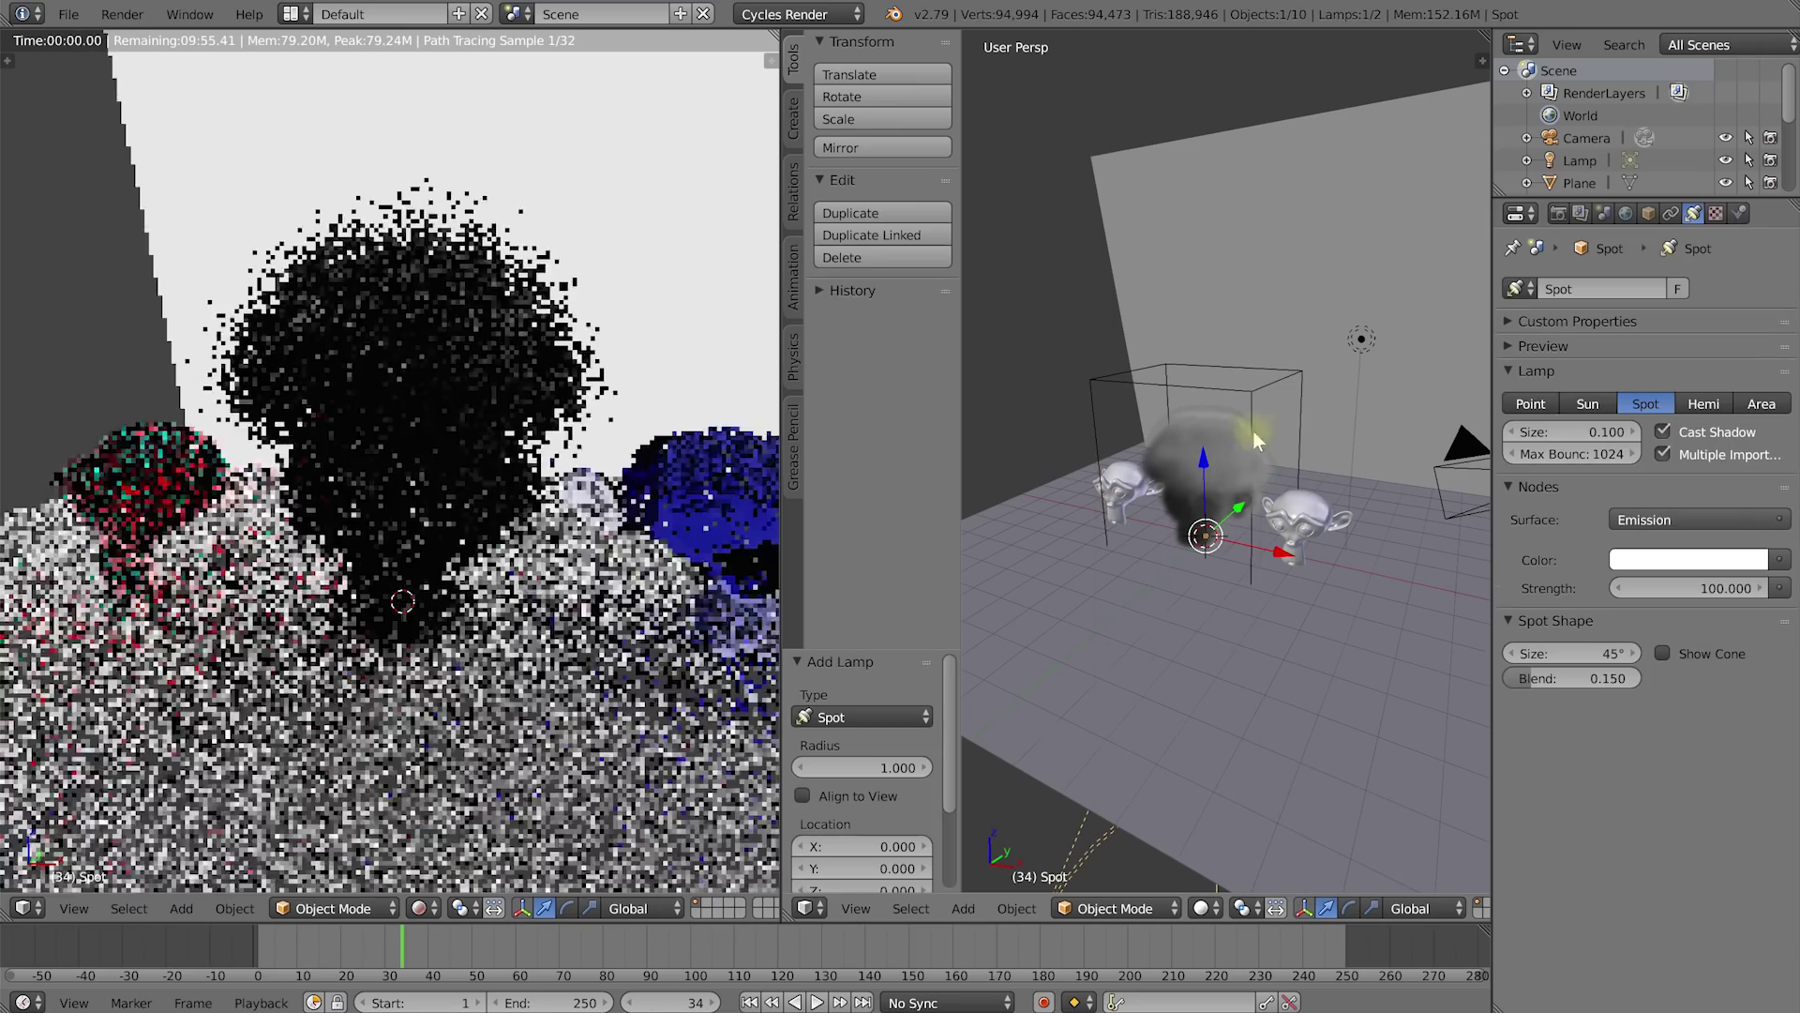
pyautogui.moveTo(1206, 461); pyautogui.dragTo(1191, 75)
pyautogui.scroll(-3, 375, 609)
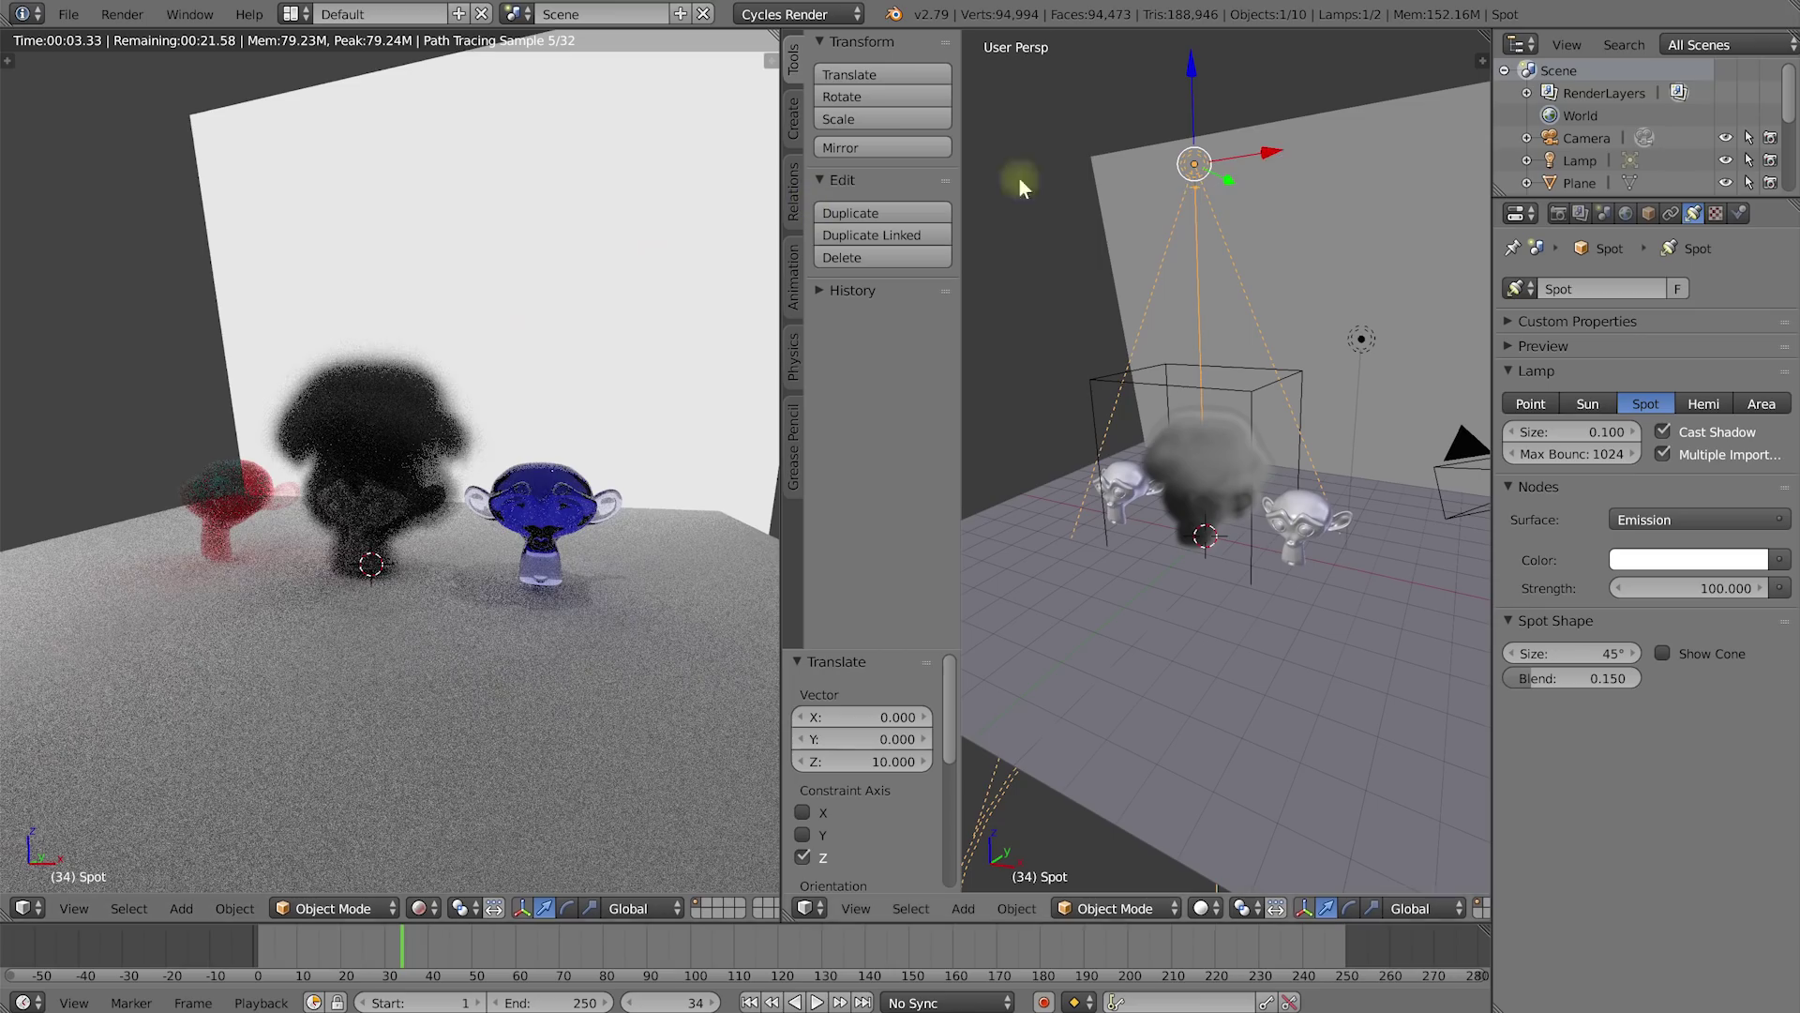
# Step: Set the Spot lamp's emission strength to 2000 and increase it to 3000, checking its light in the rendered preview
pyautogui.click(1698, 591)
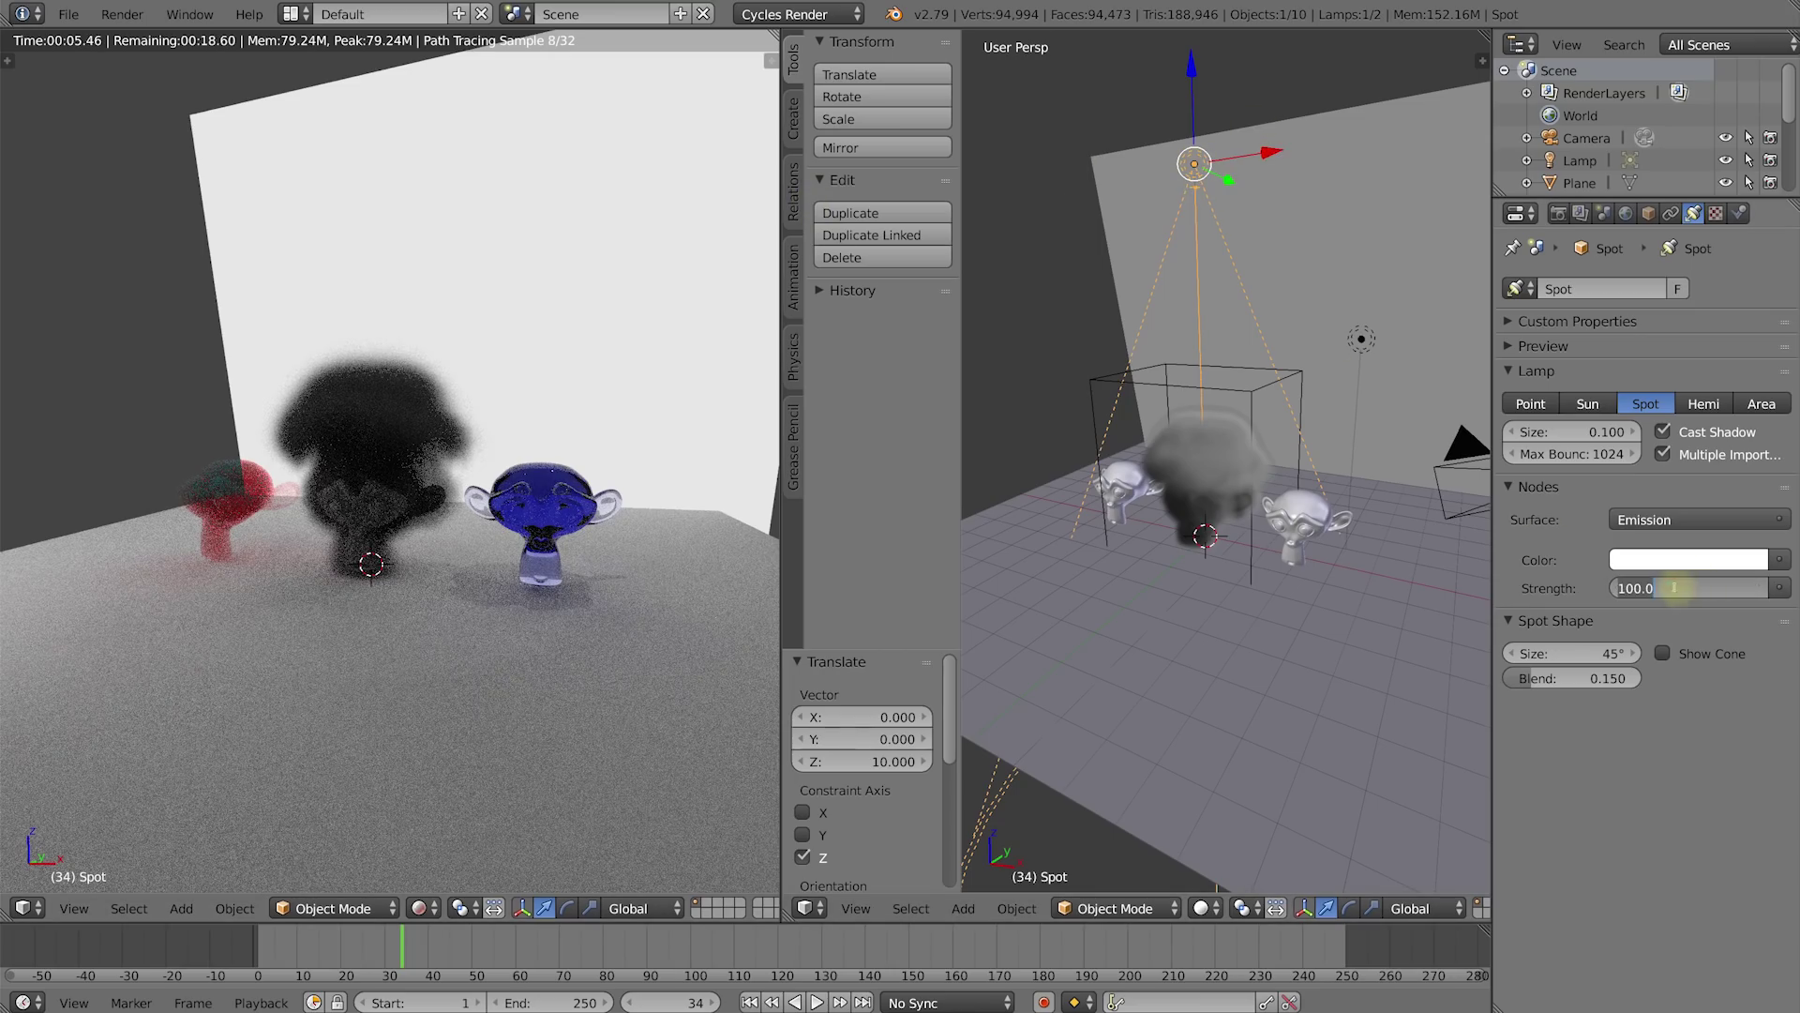
pyautogui.write('2000')
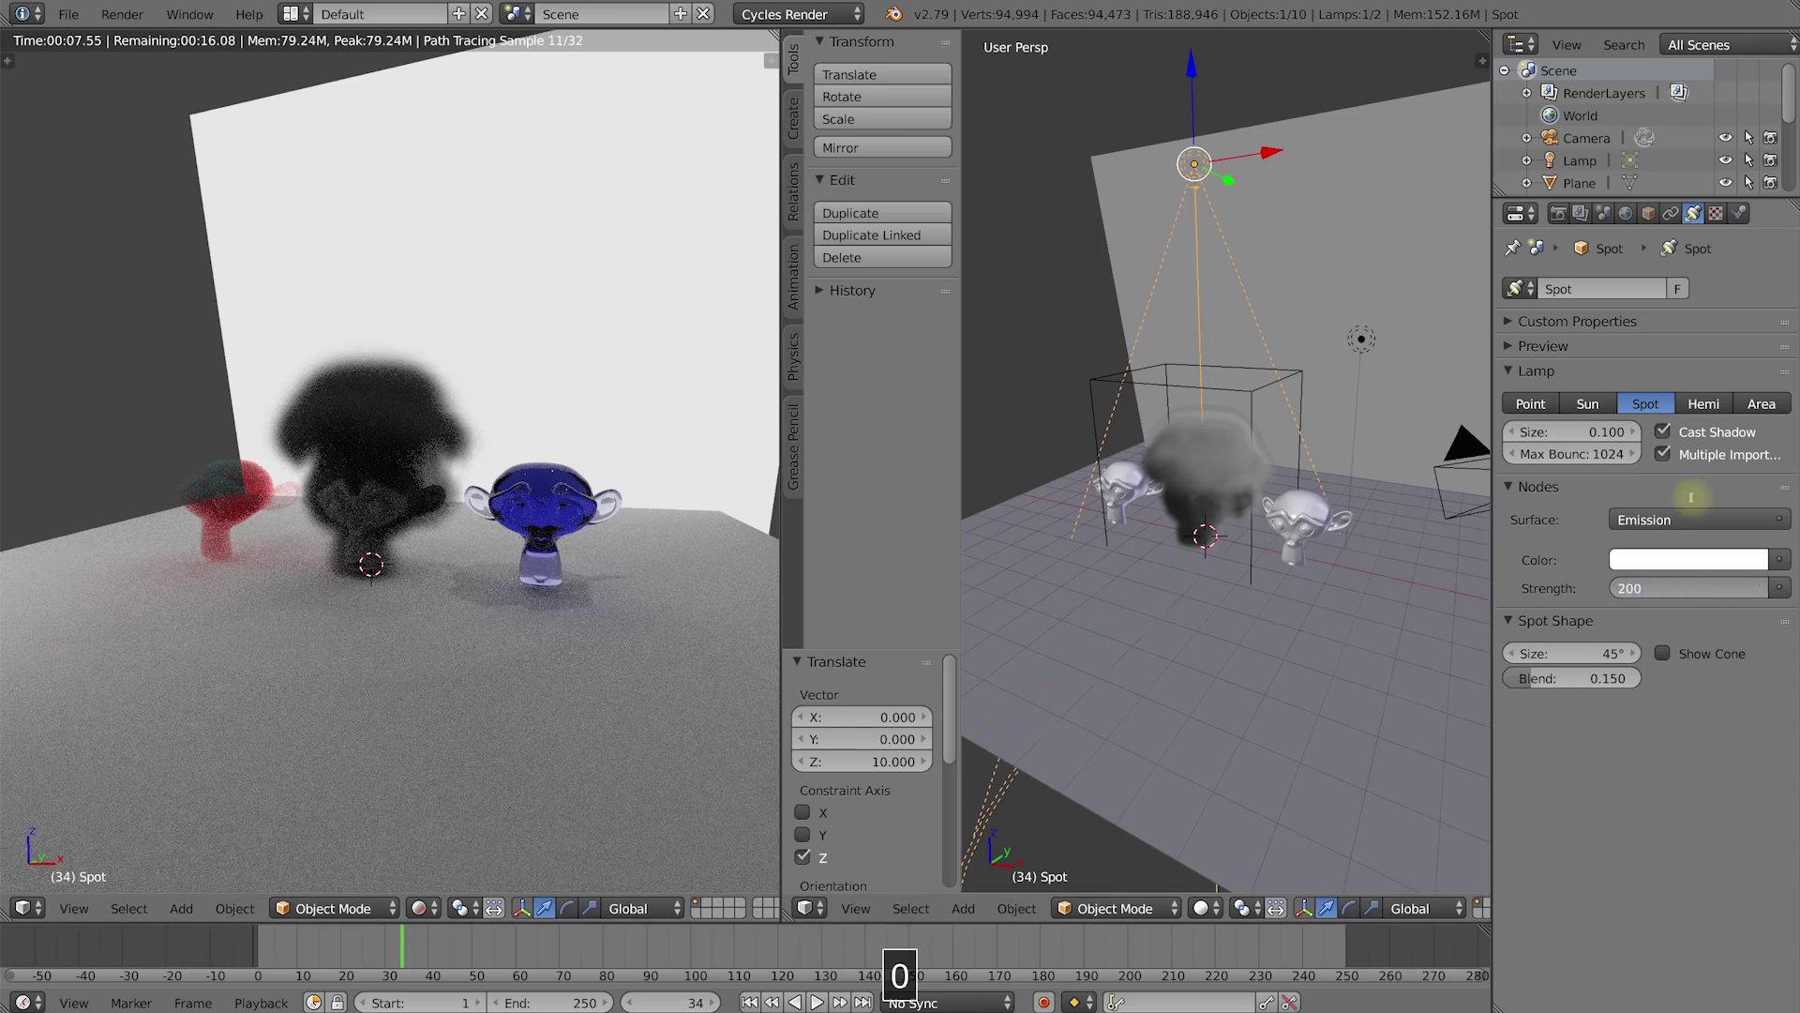
pyautogui.press('Return')
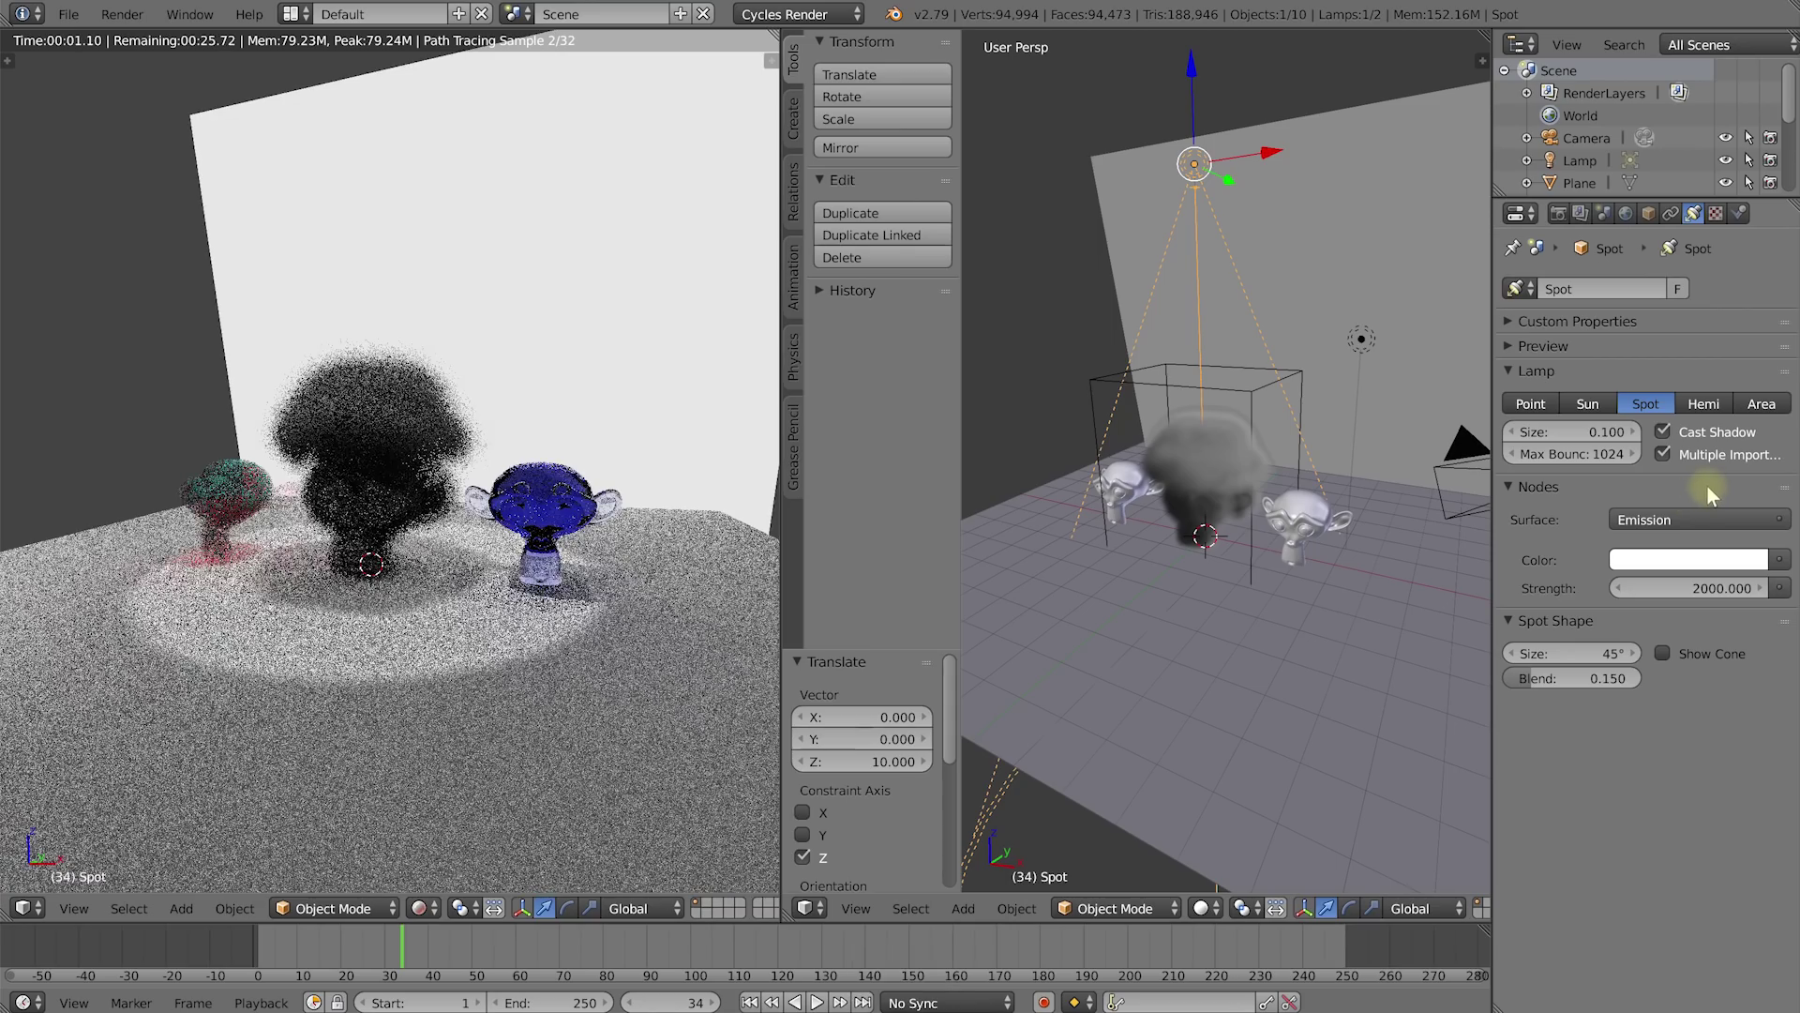
pyautogui.click(1683, 586)
pyautogui.write('3000')
pyautogui.press('Return')
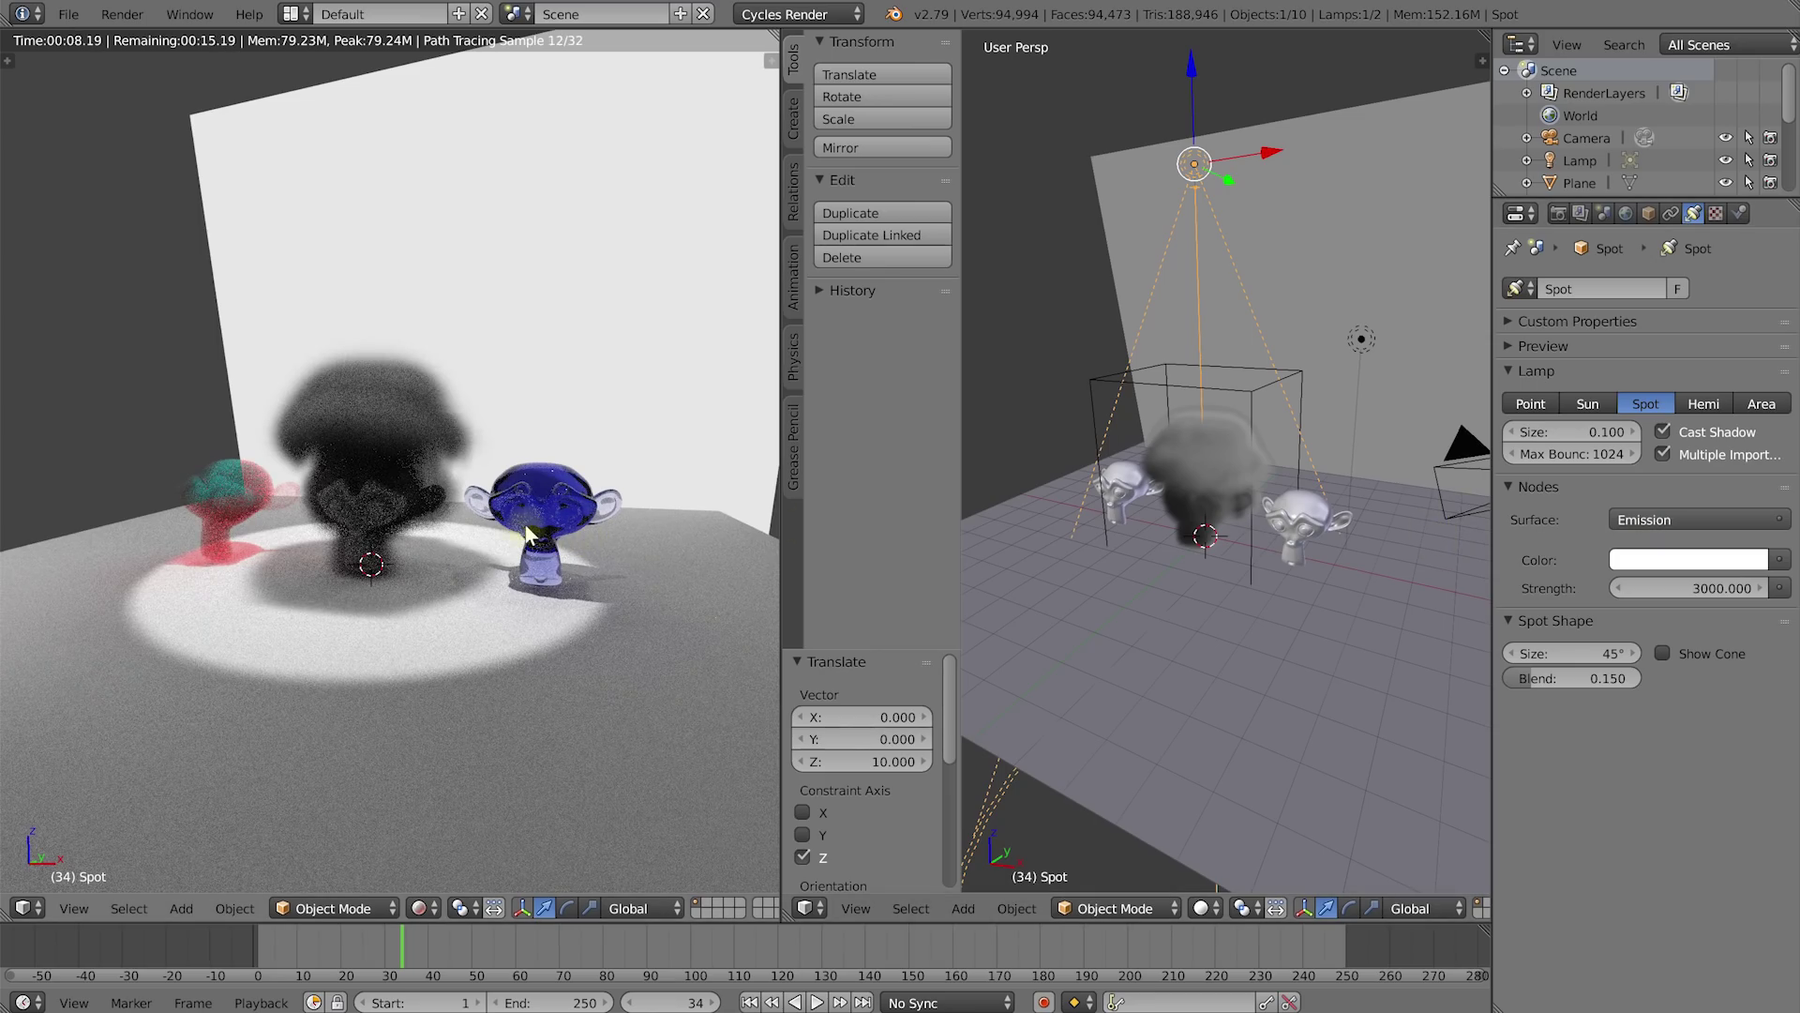
pyautogui.moveTo(498, 542); pyautogui.dragTo(480, 527, button='middle')
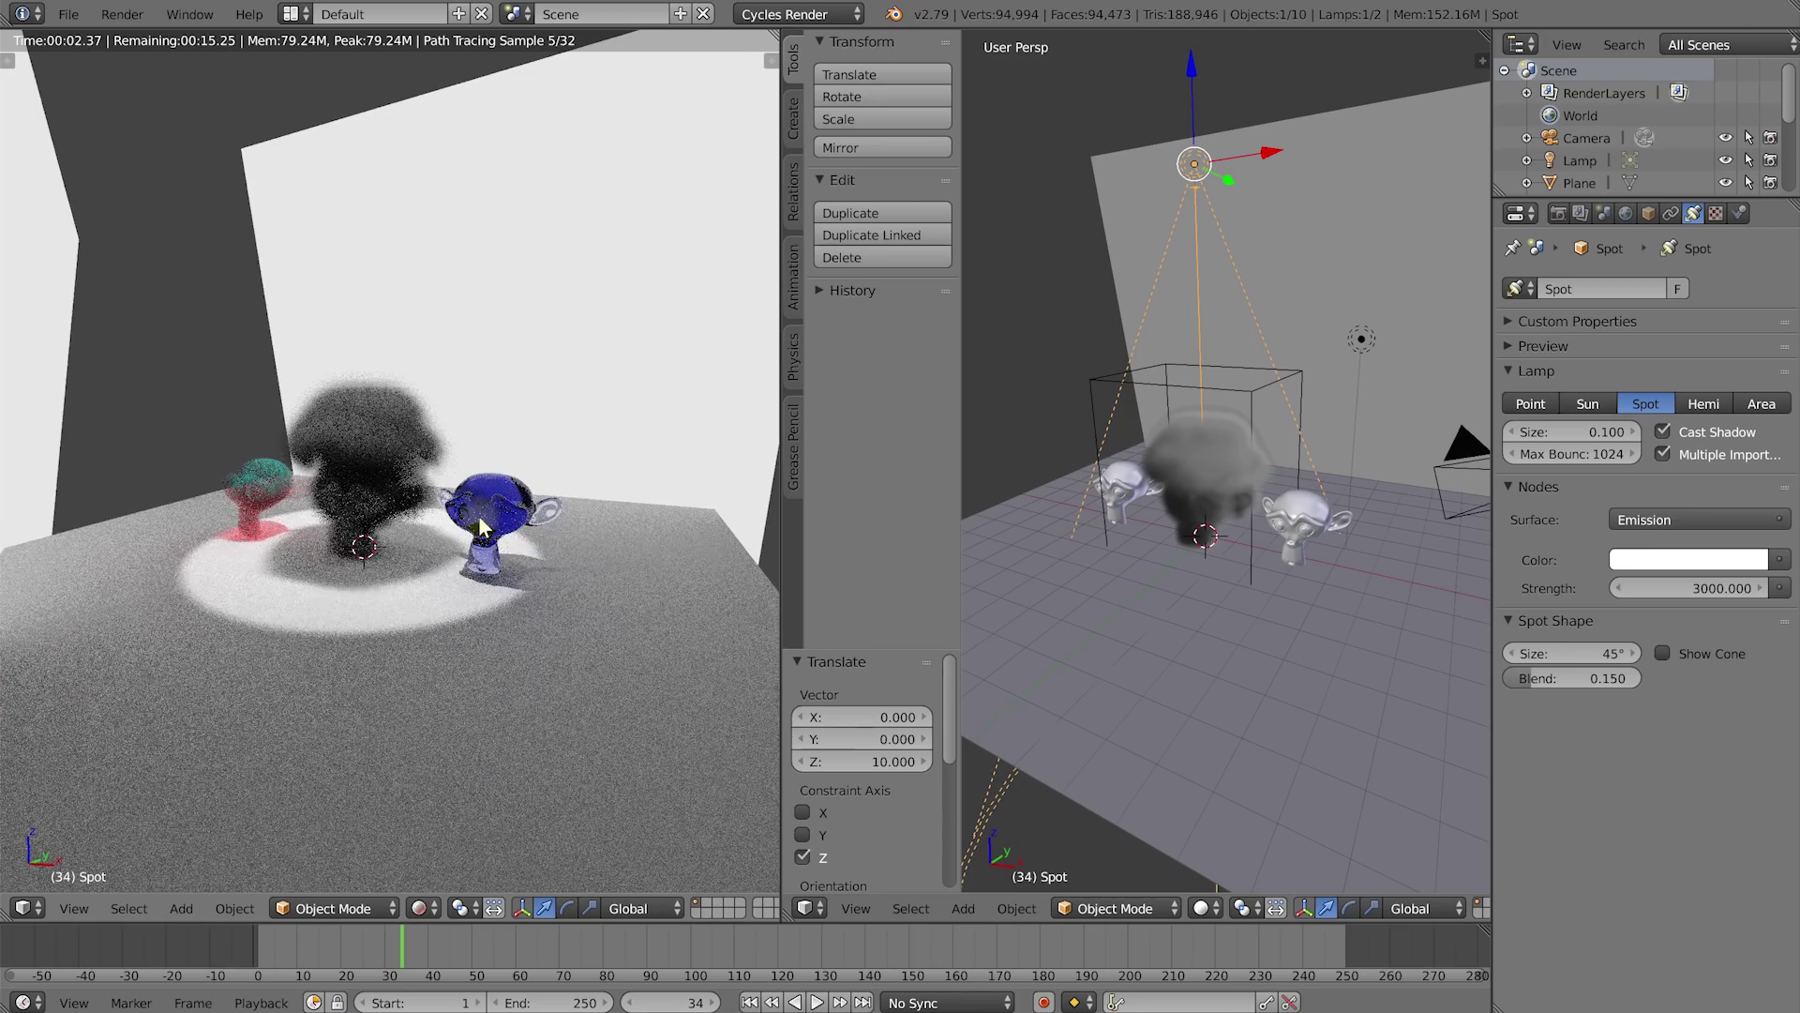
pyautogui.moveTo(375, 314); pyautogui.dragTo(455, 392, button='middle')
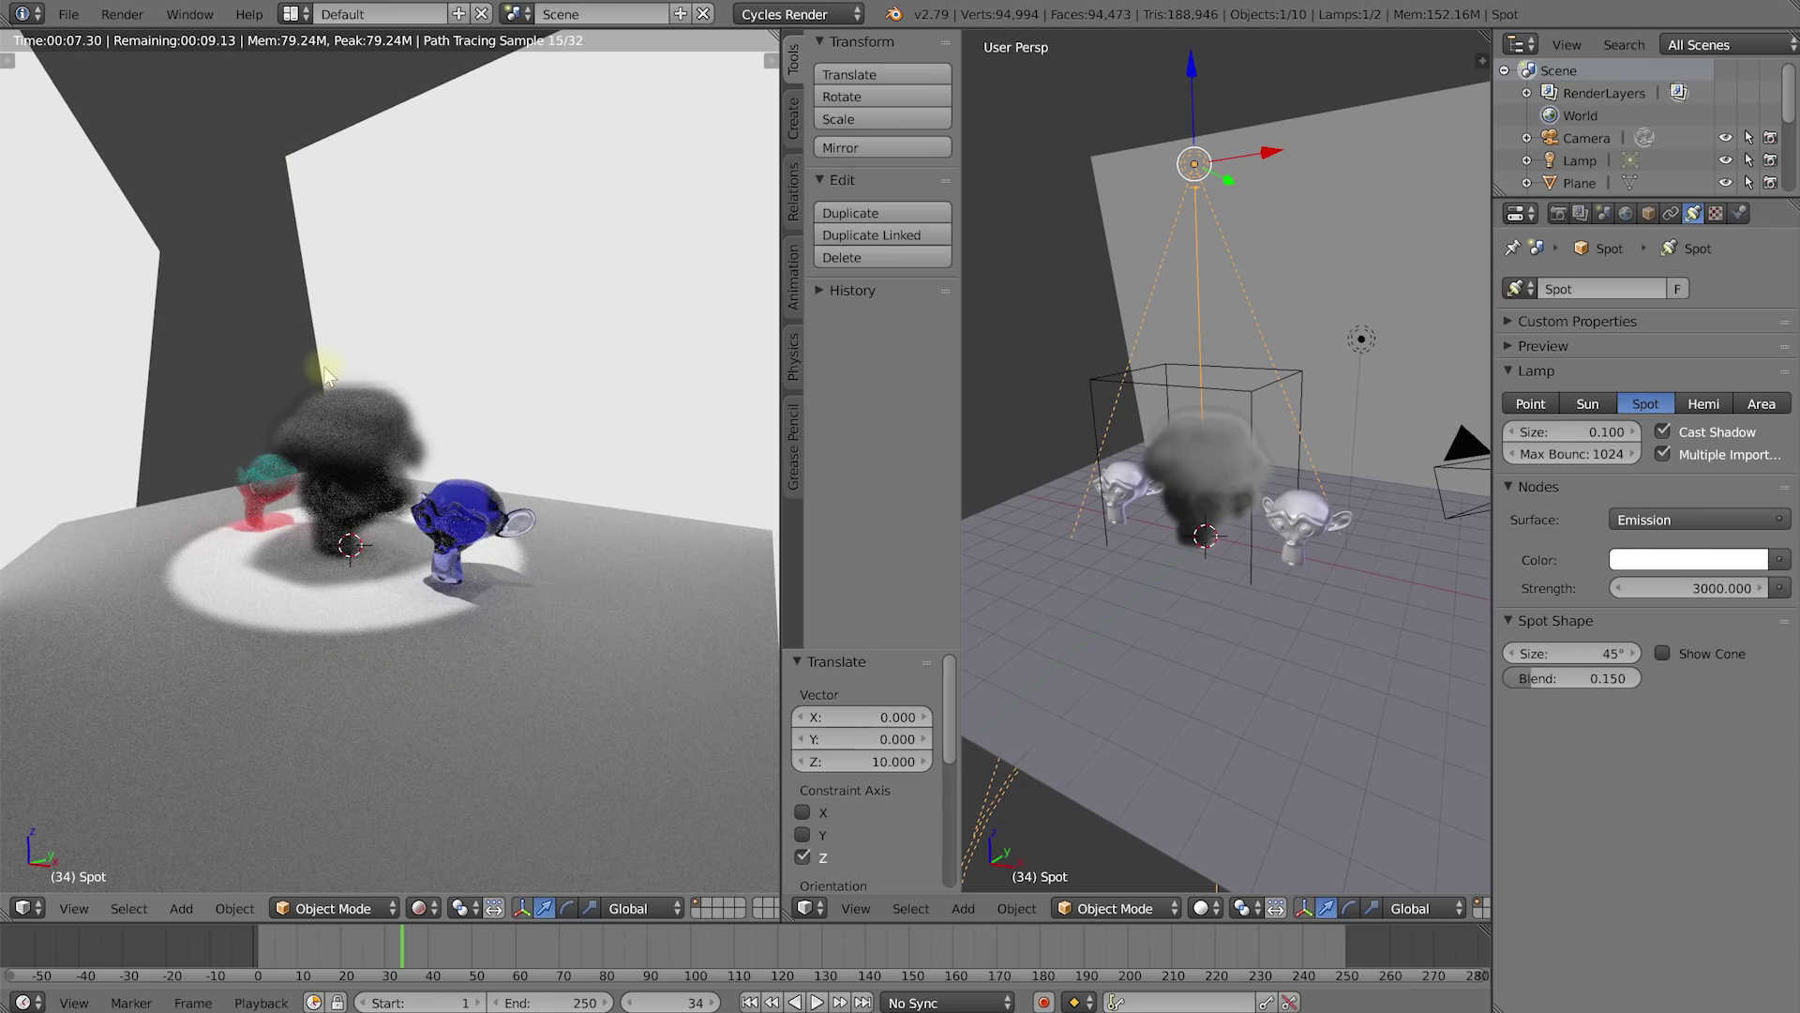
pyautogui.moveTo(335, 389); pyautogui.dragTo(329, 108, button='middle')
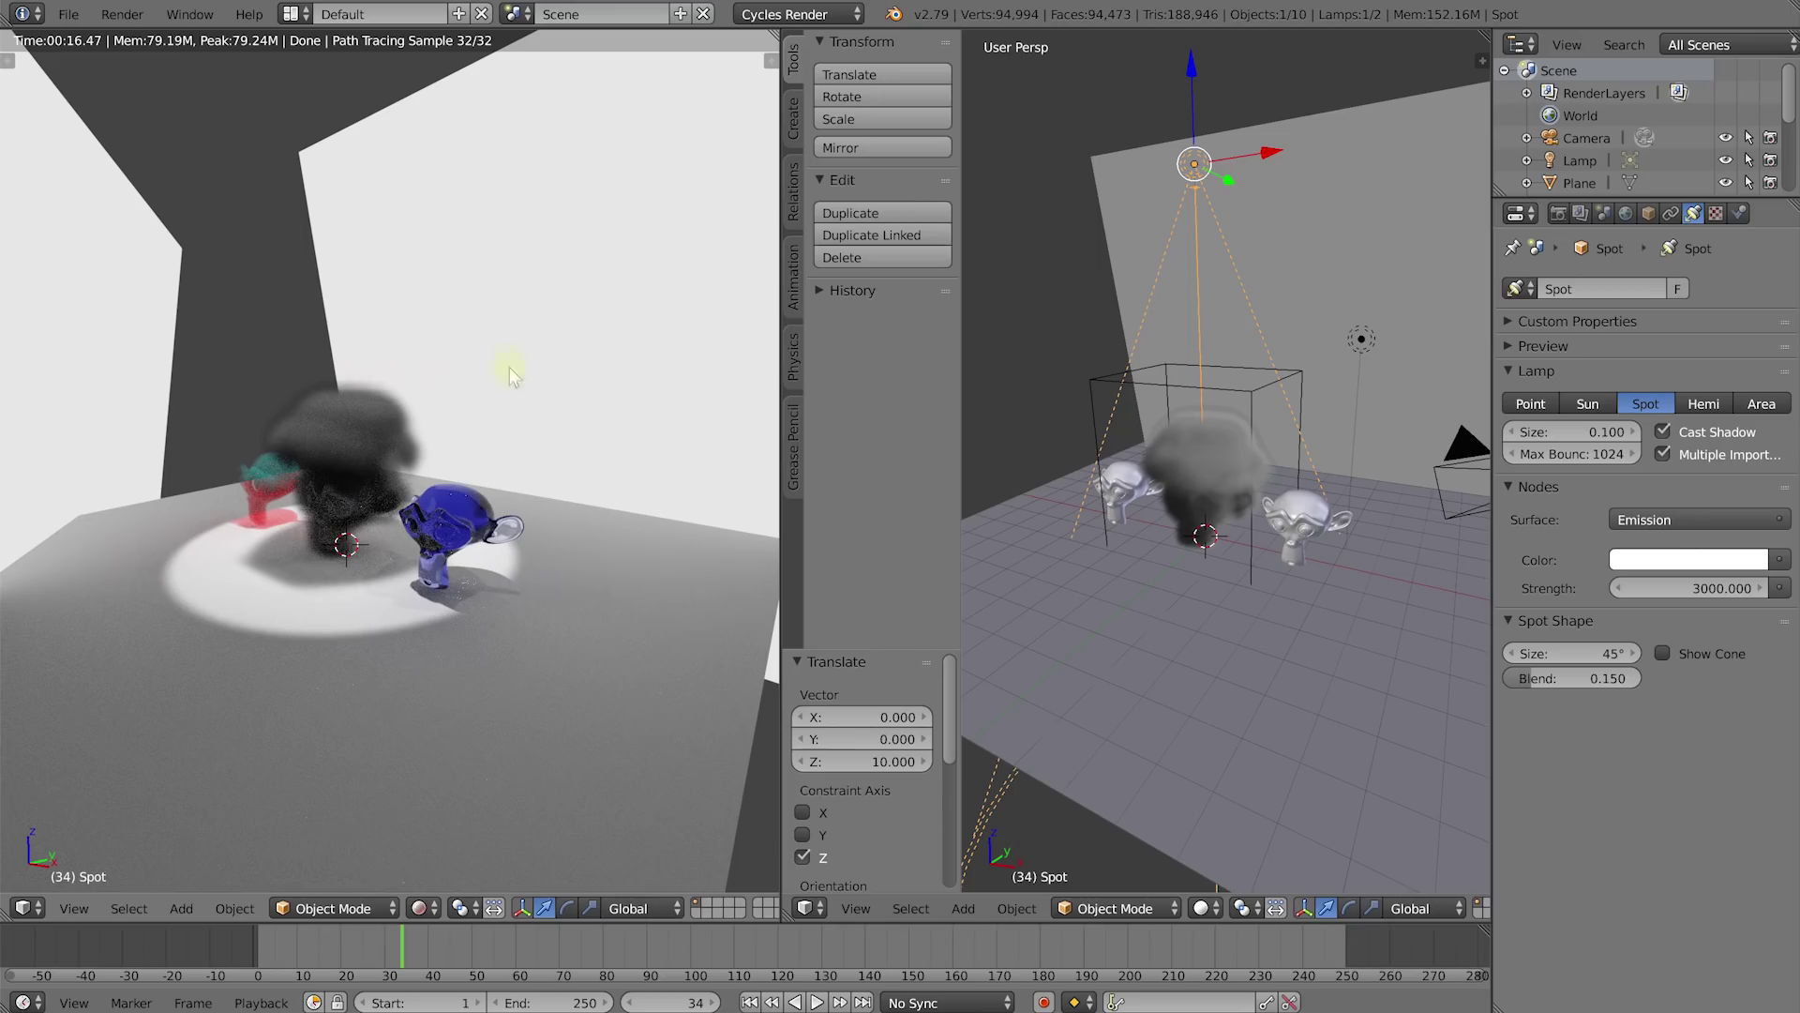
# Step: Enable nodes for the World and set its volume shader to Volume Scatter
pyautogui.click(1626, 214)
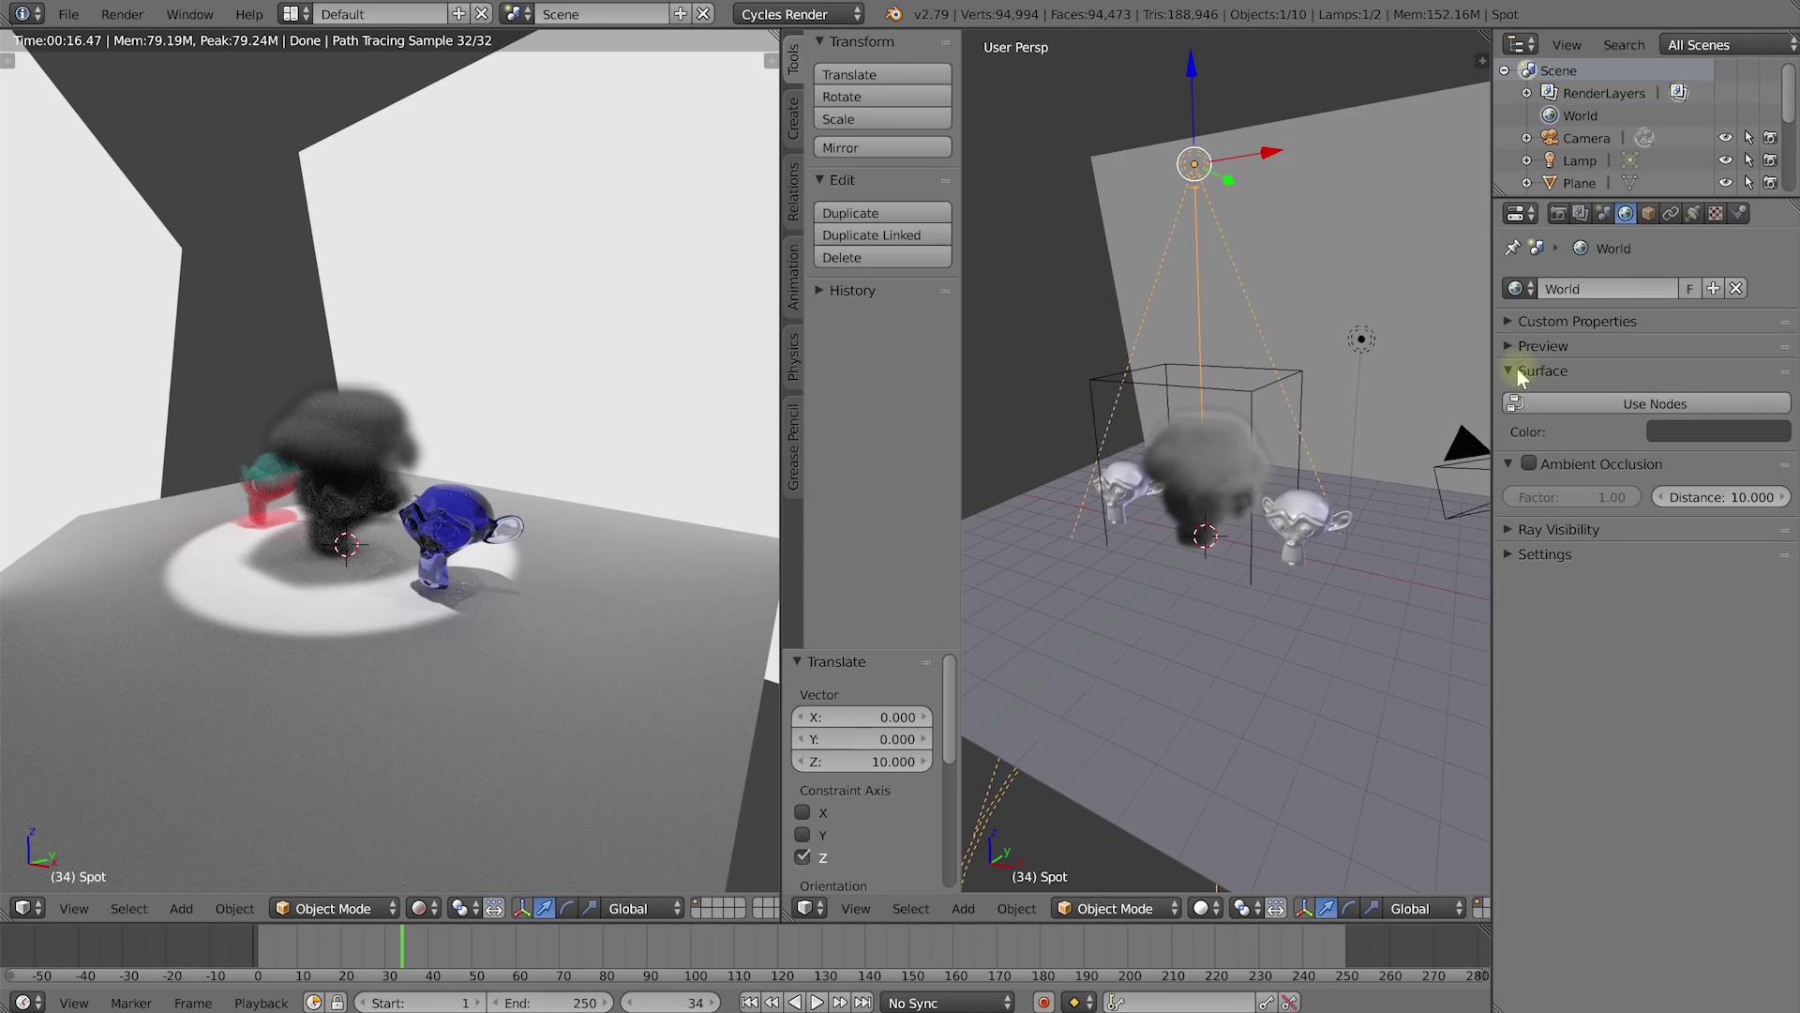
pyautogui.click(1692, 403)
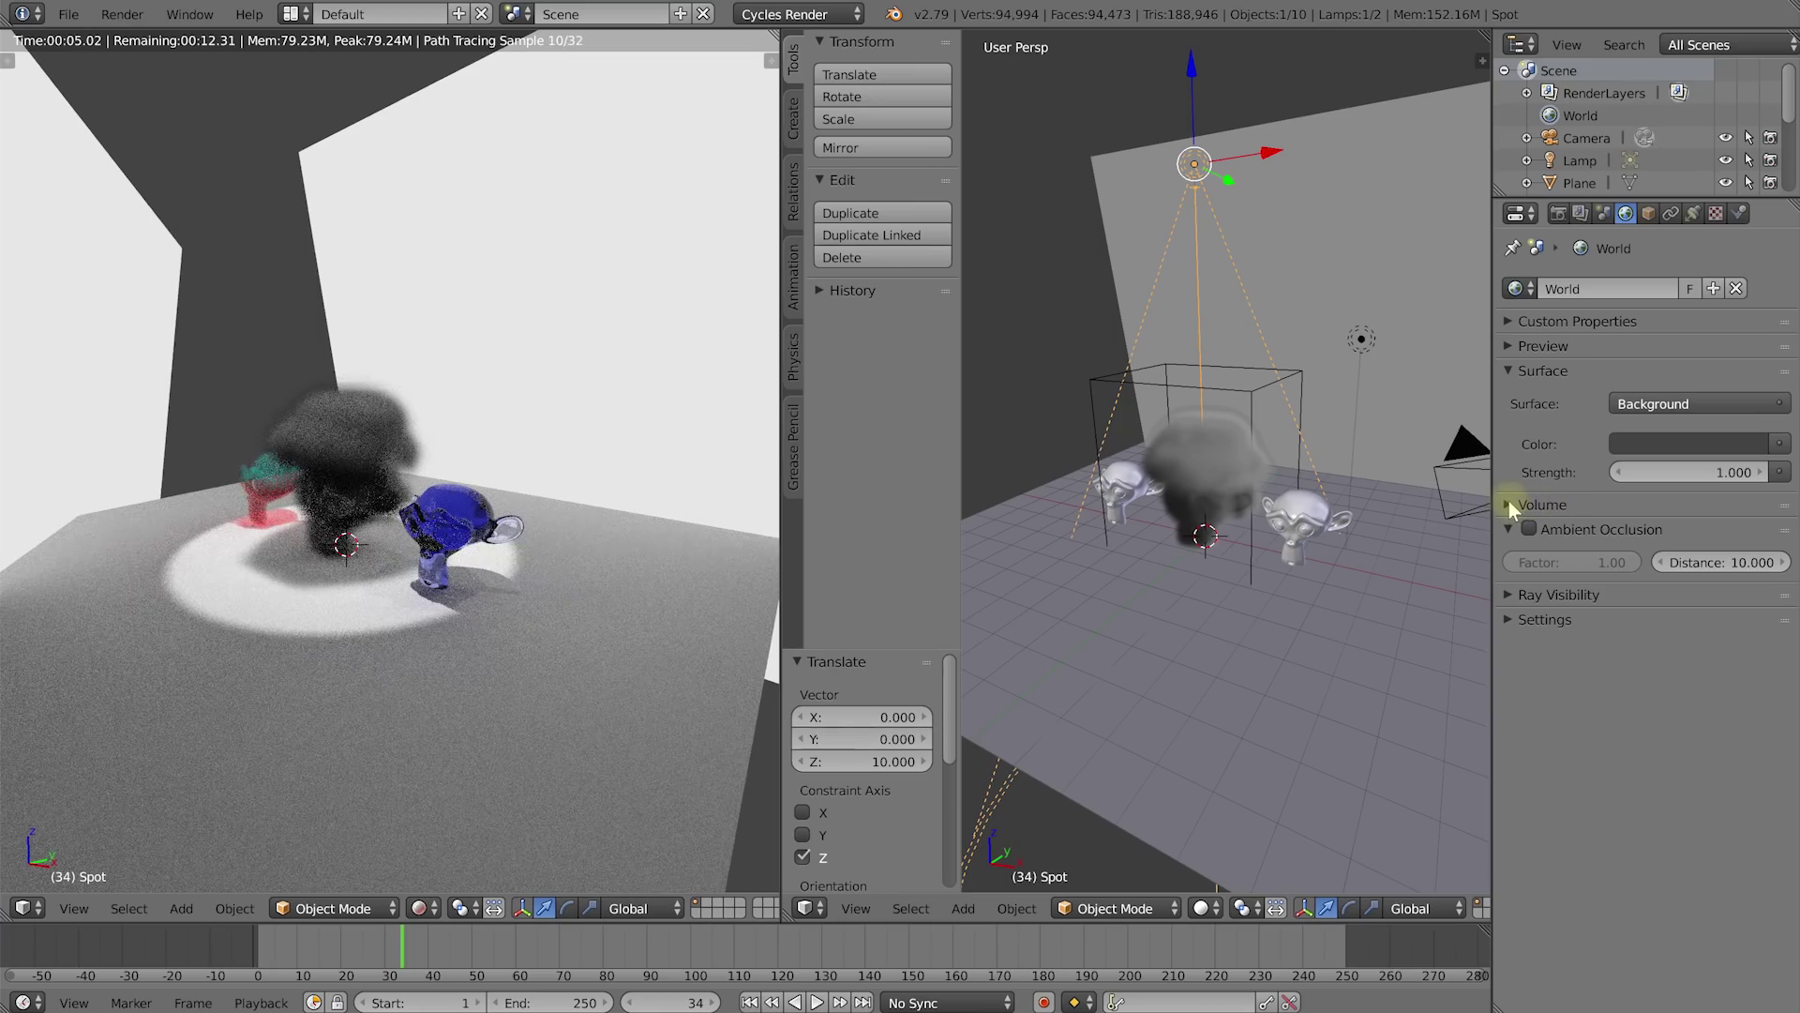
pyautogui.click(1510, 504)
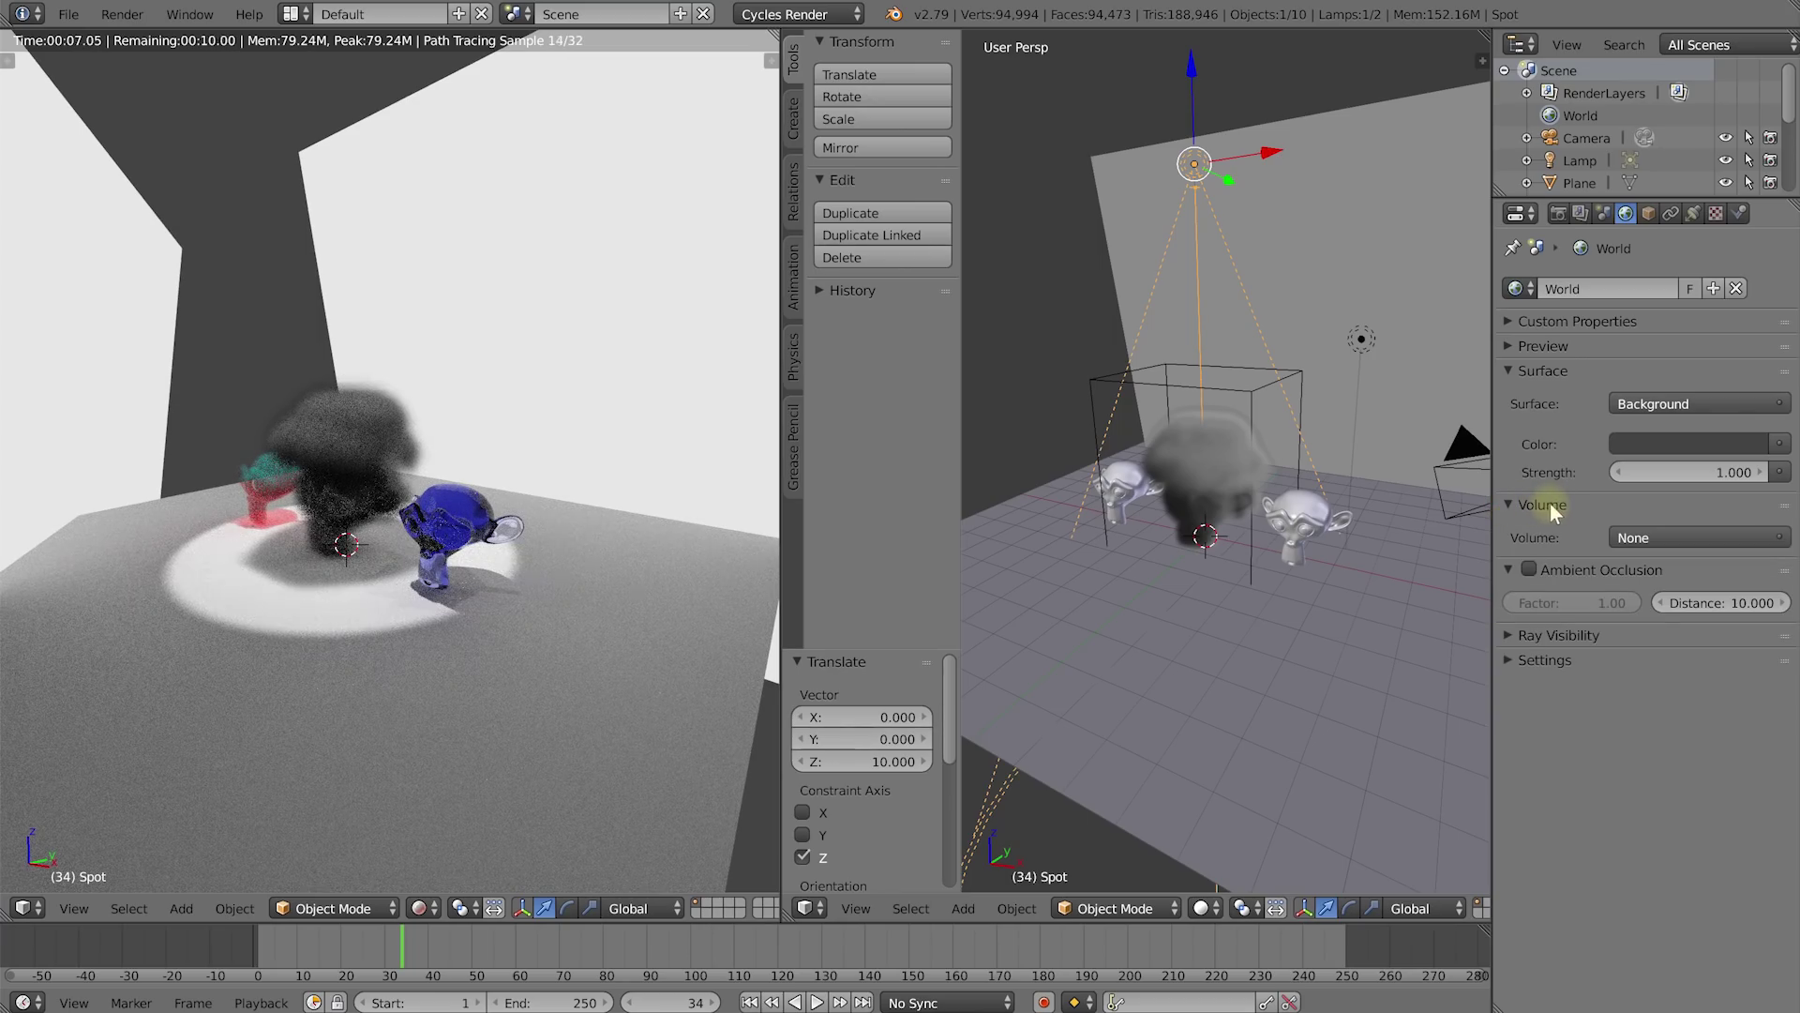
pyautogui.click(1701, 534)
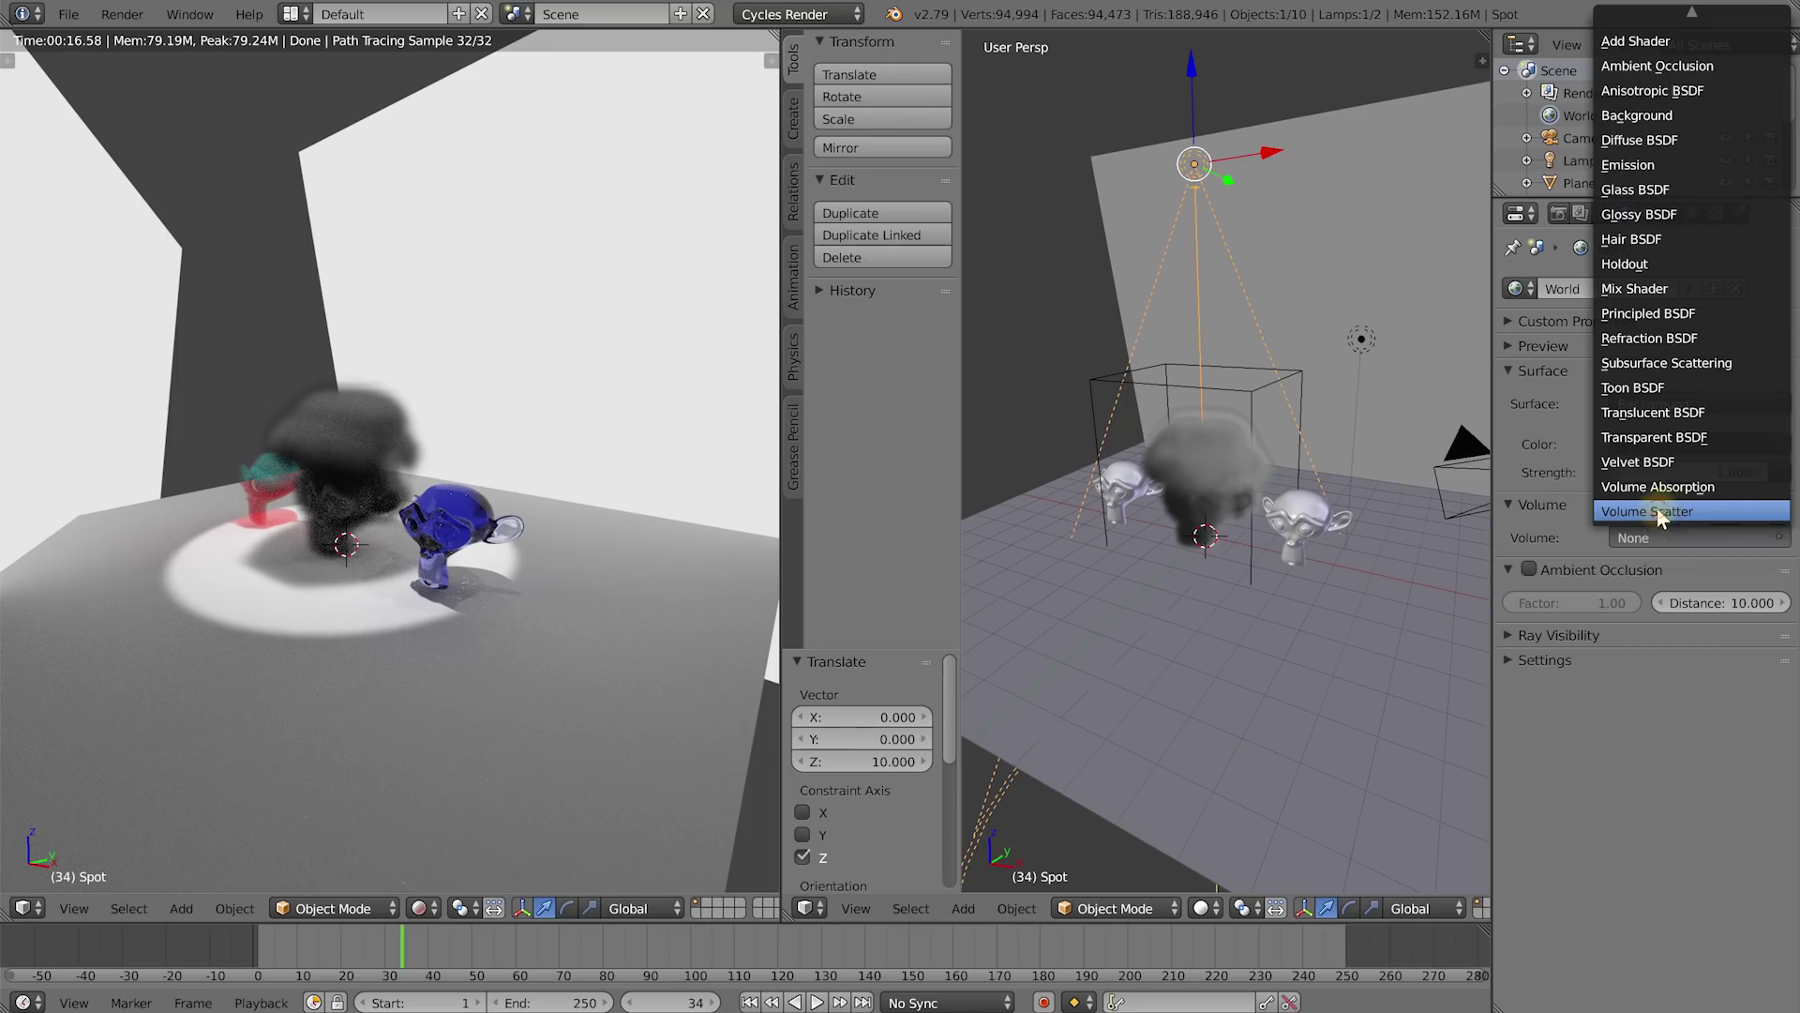
pyautogui.click(1657, 511)
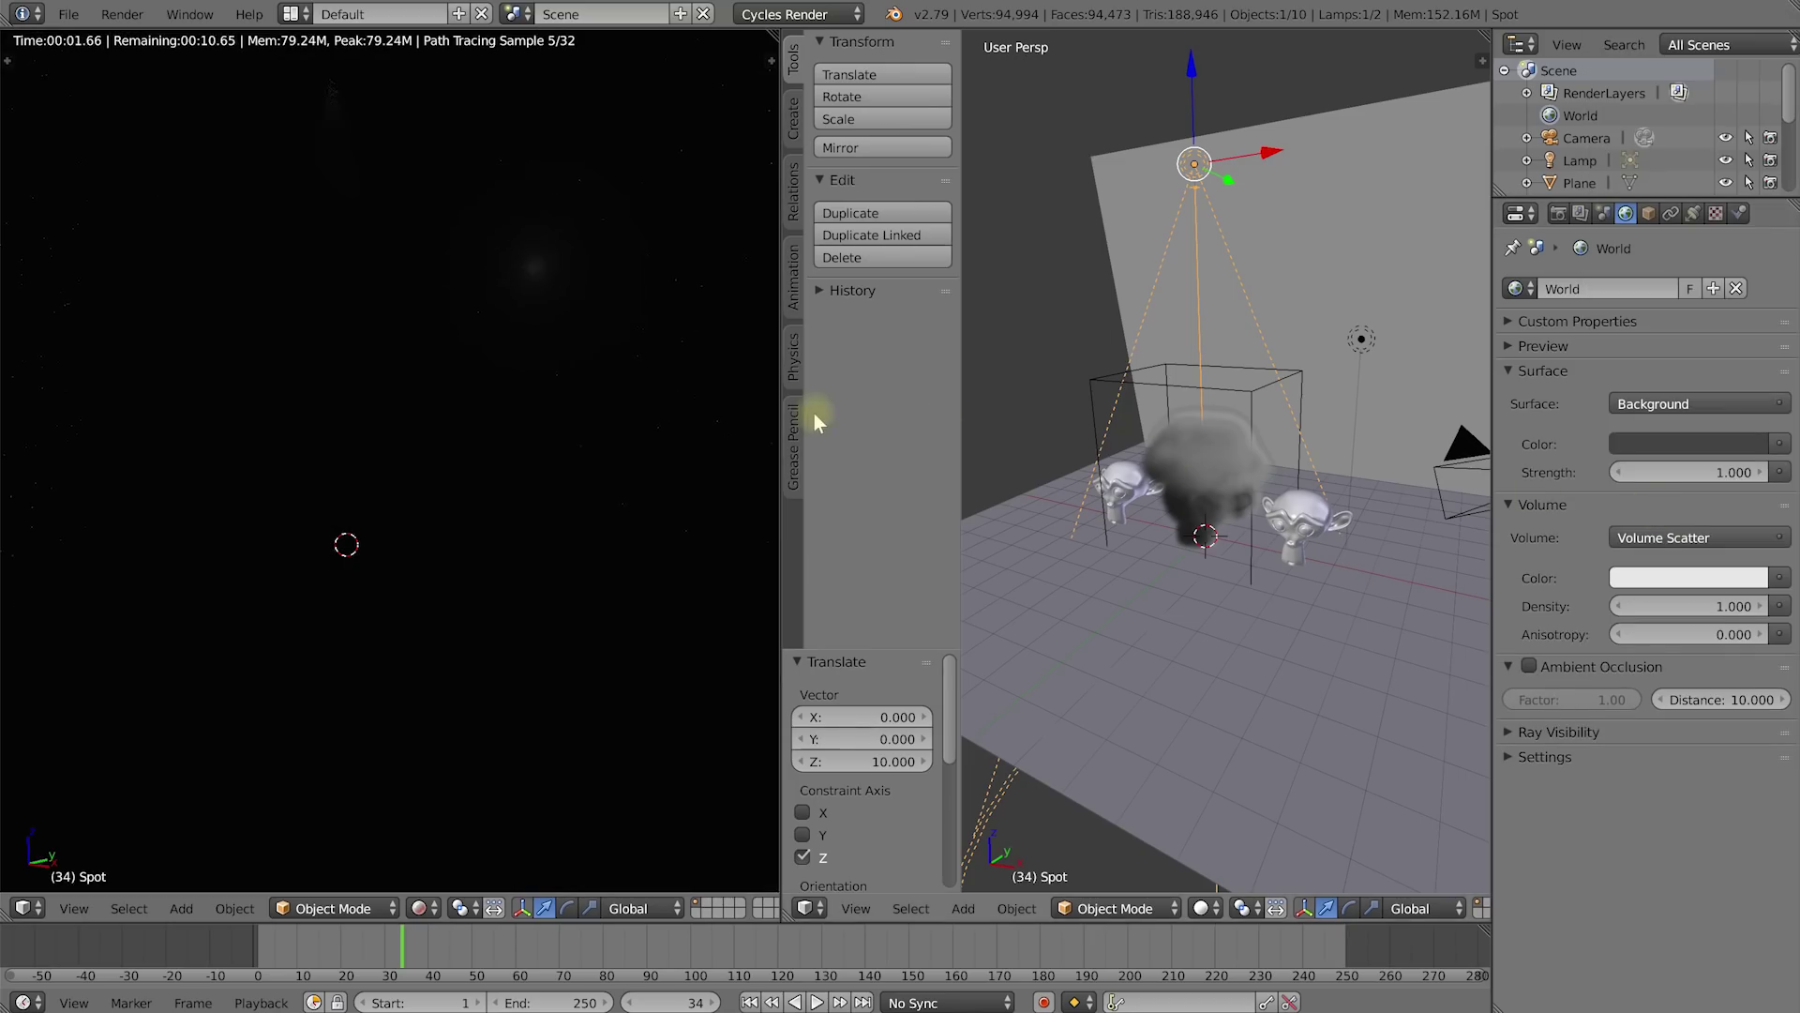
# Step: Widen the rendered preview and set the World's Volume Scatter density to 0.01
pyautogui.moveTo(778, 407); pyautogui.dragTo(906, 408)
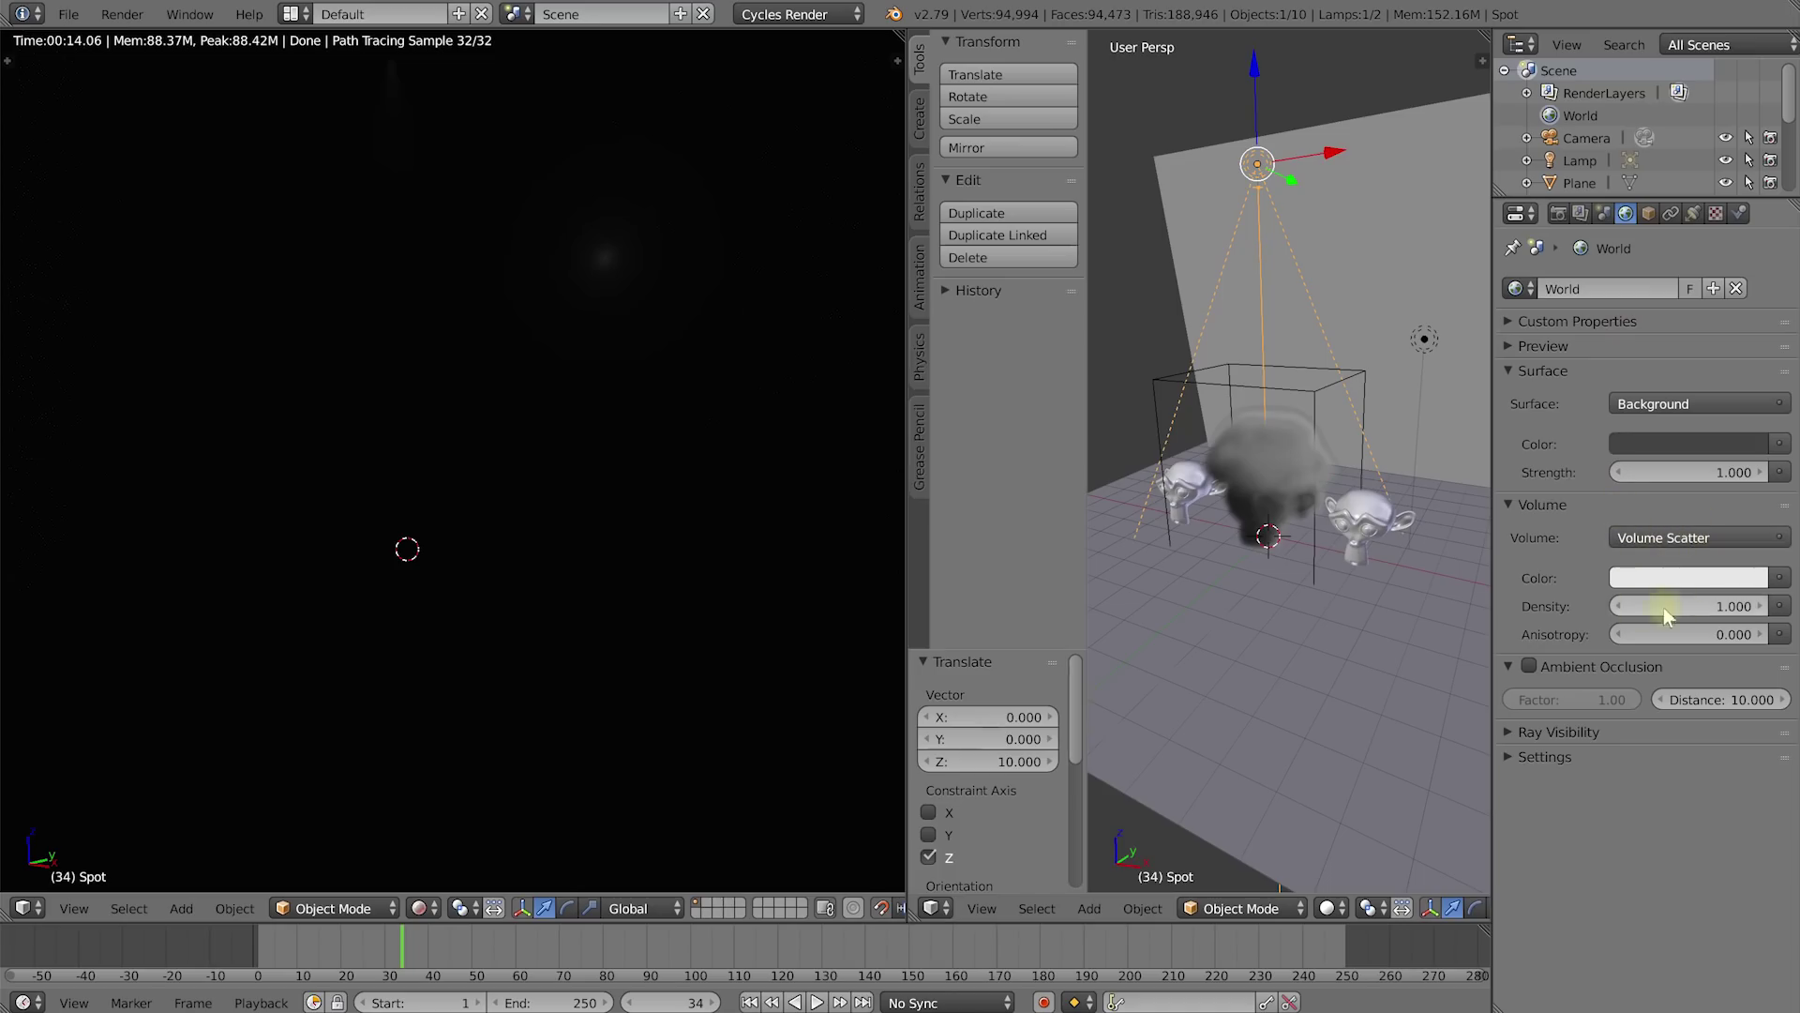
pyautogui.click(1695, 606)
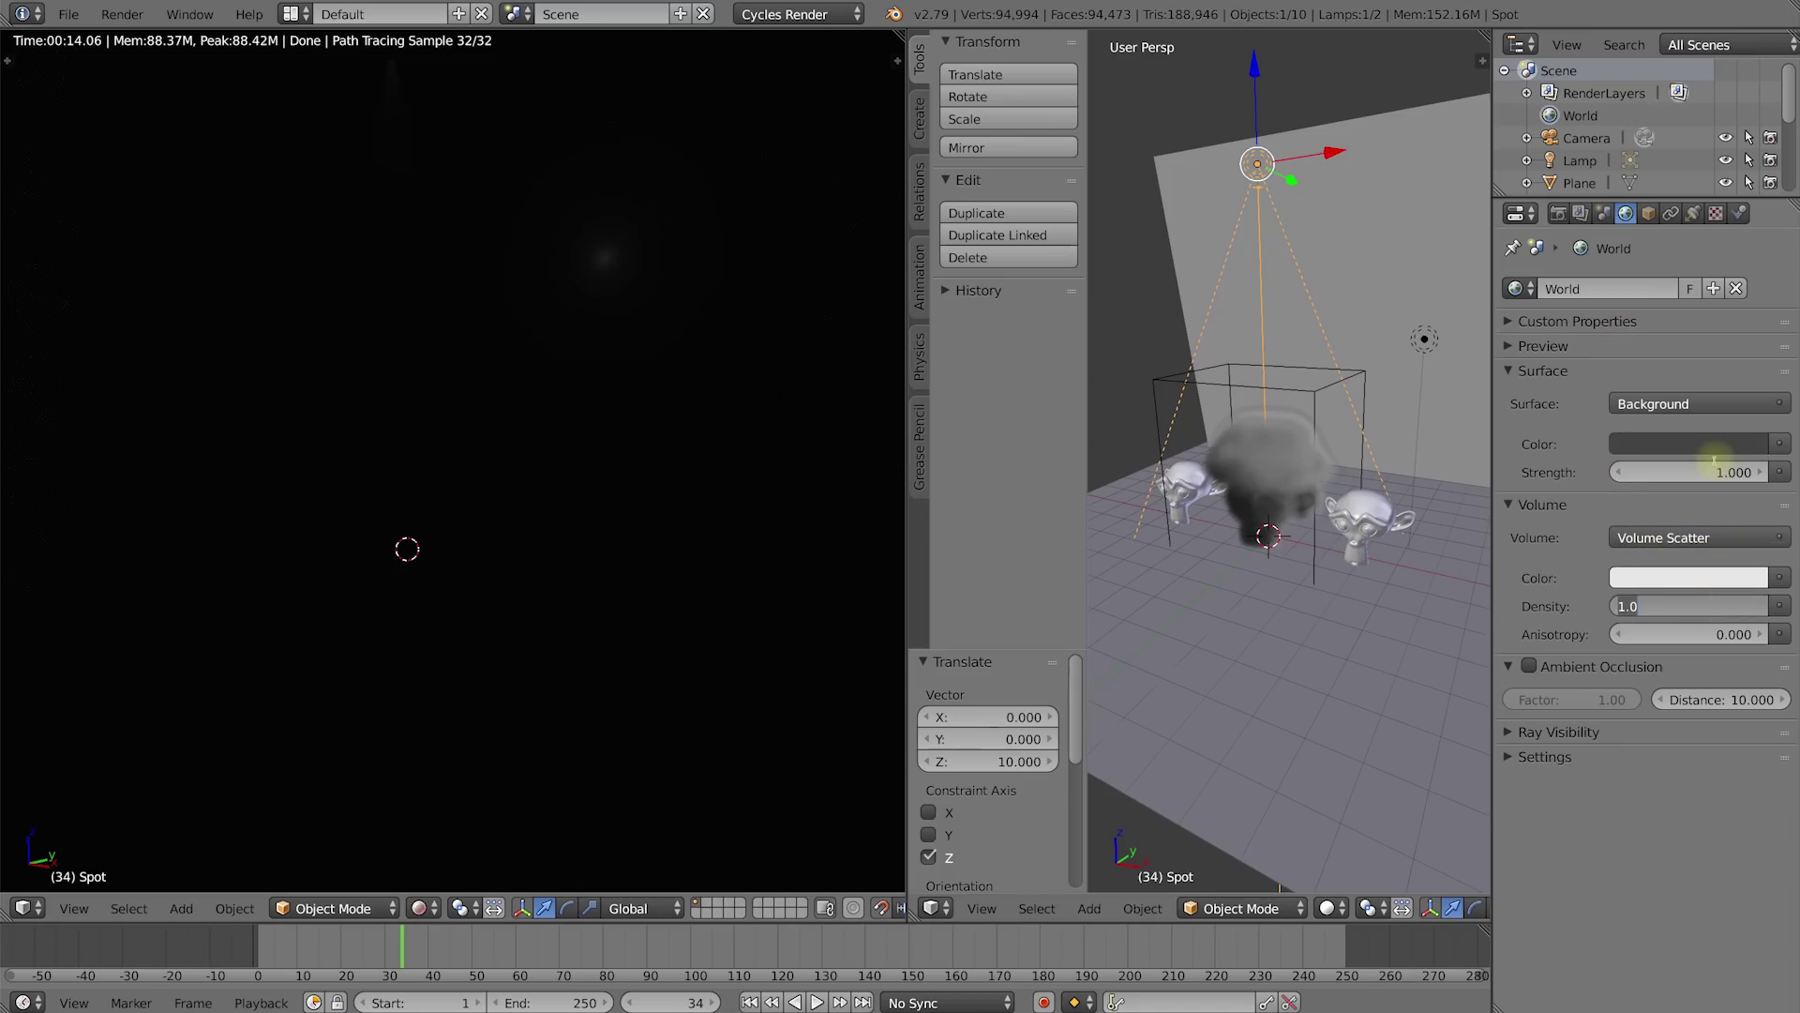
pyautogui.write('0.01')
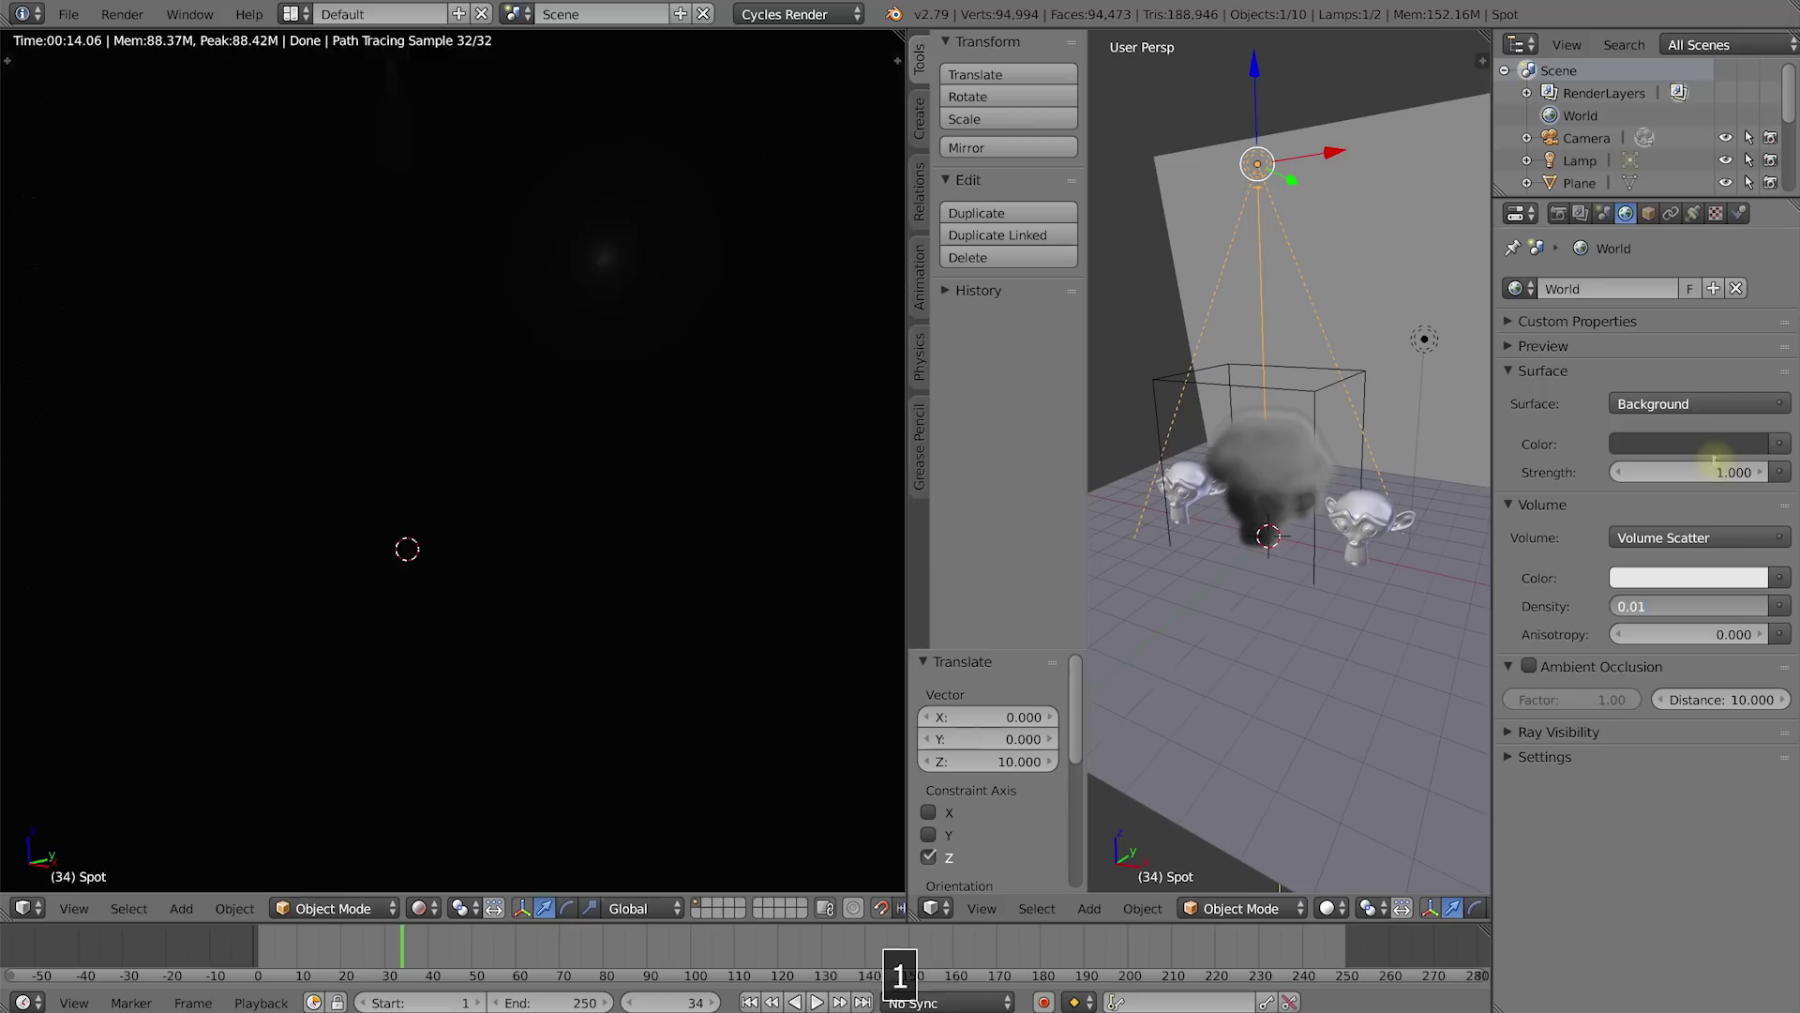
pyautogui.press('Return')
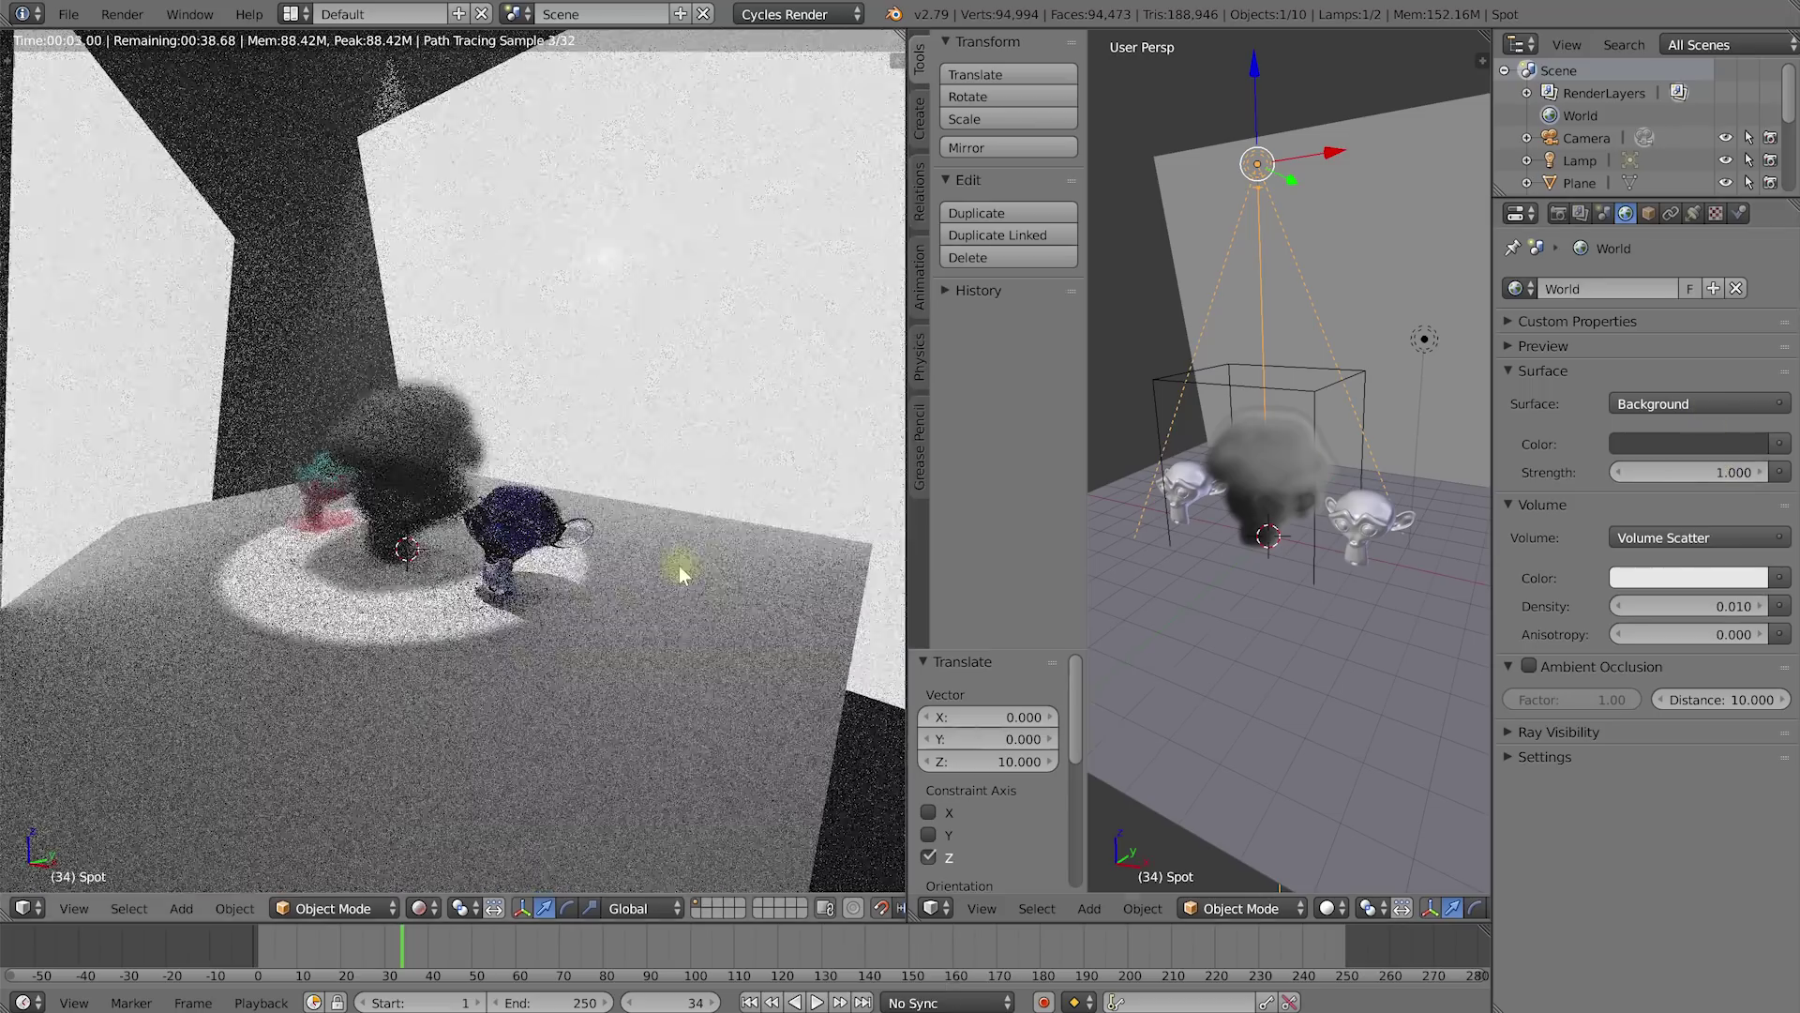
# Step: Examine the spotlight beam and the World's volumetric haze around the smoke and monkey heads in the rendered preview
pyautogui.moveTo(677, 565); pyautogui.dragTo(538, 472, button='middle')
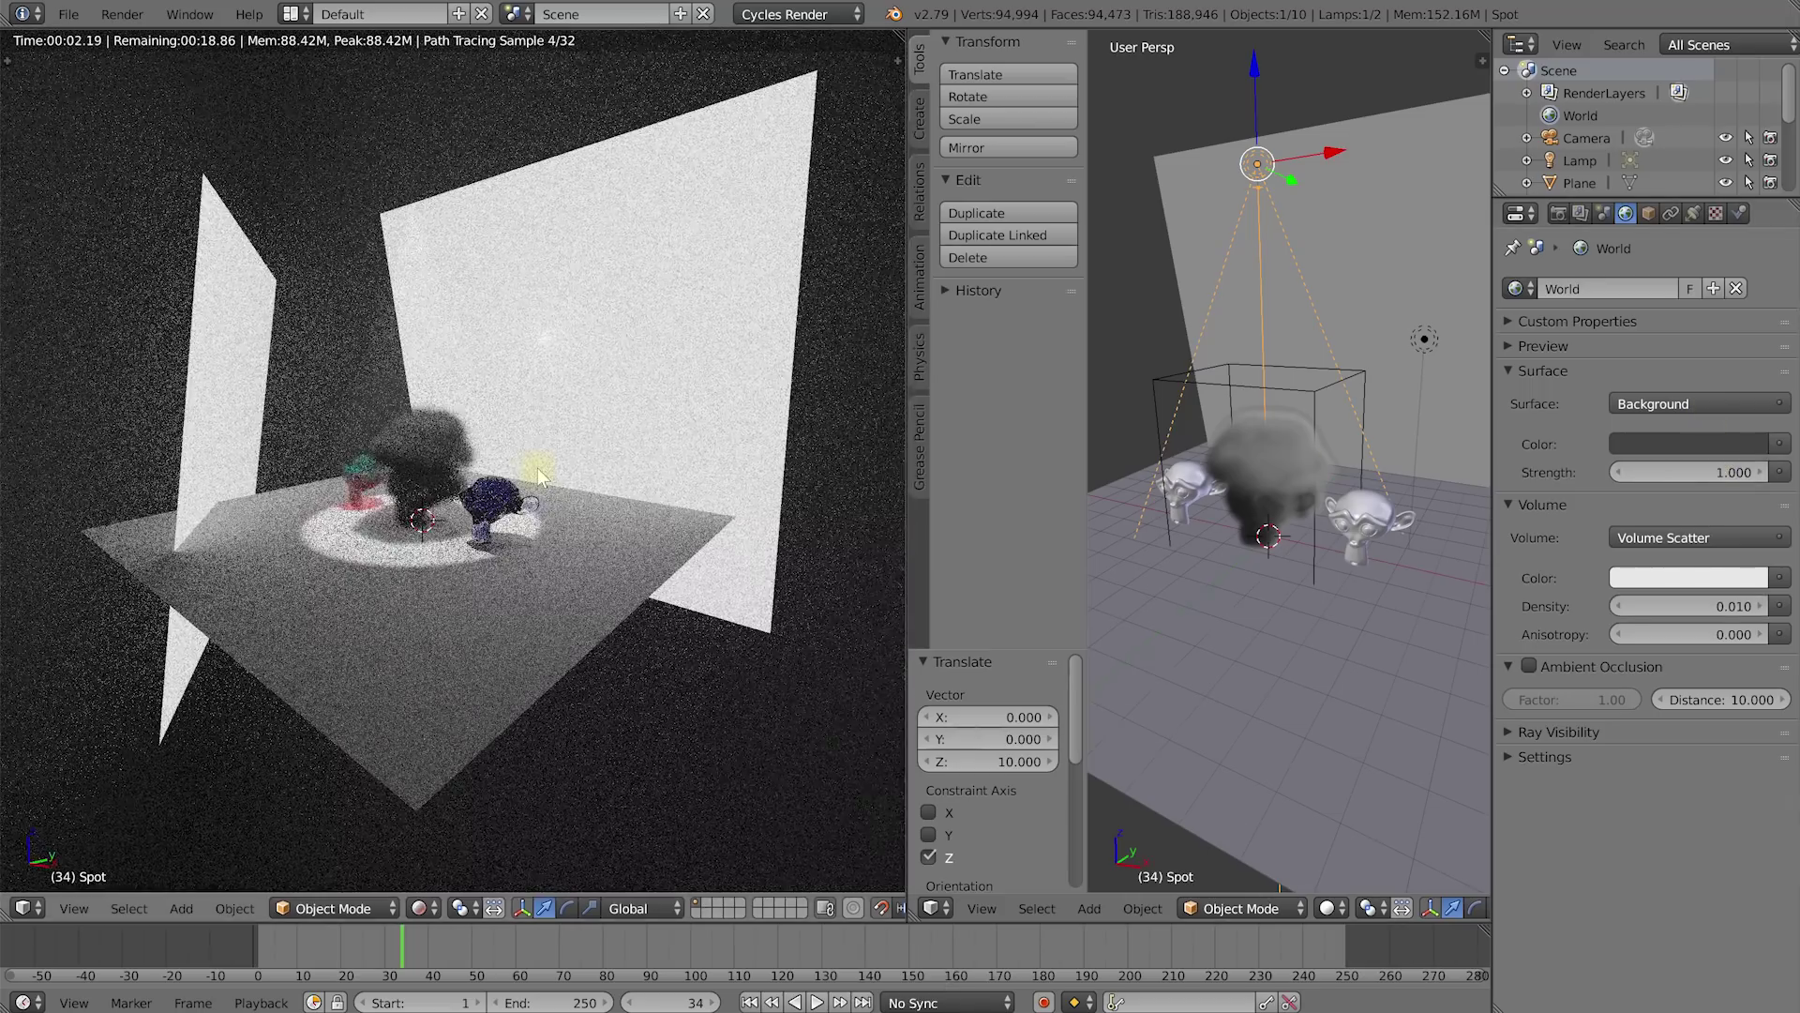
pyautogui.scroll(2, 492, 474)
pyautogui.scroll(2, 478, 466)
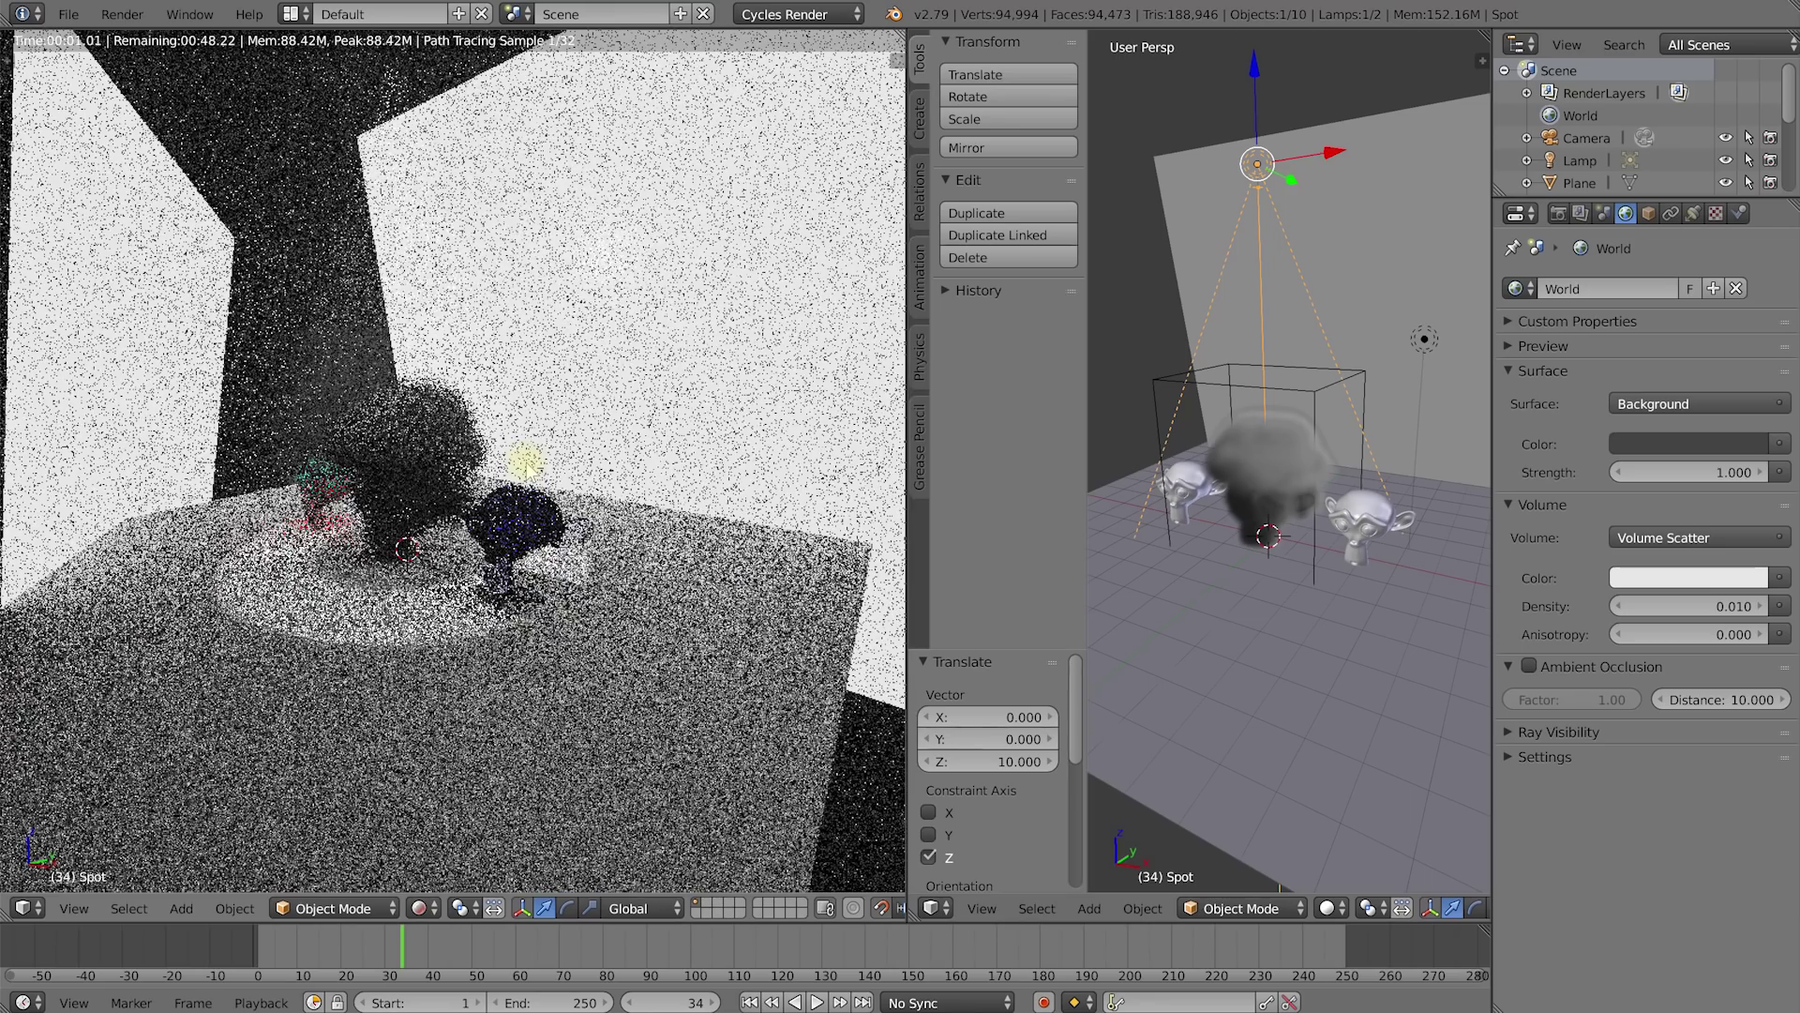
pyautogui.keyDown('shift'); pyautogui.moveTo(527, 465); pyautogui.dragTo(516, 449, button='middle'); pyautogui.keyUp('shift')
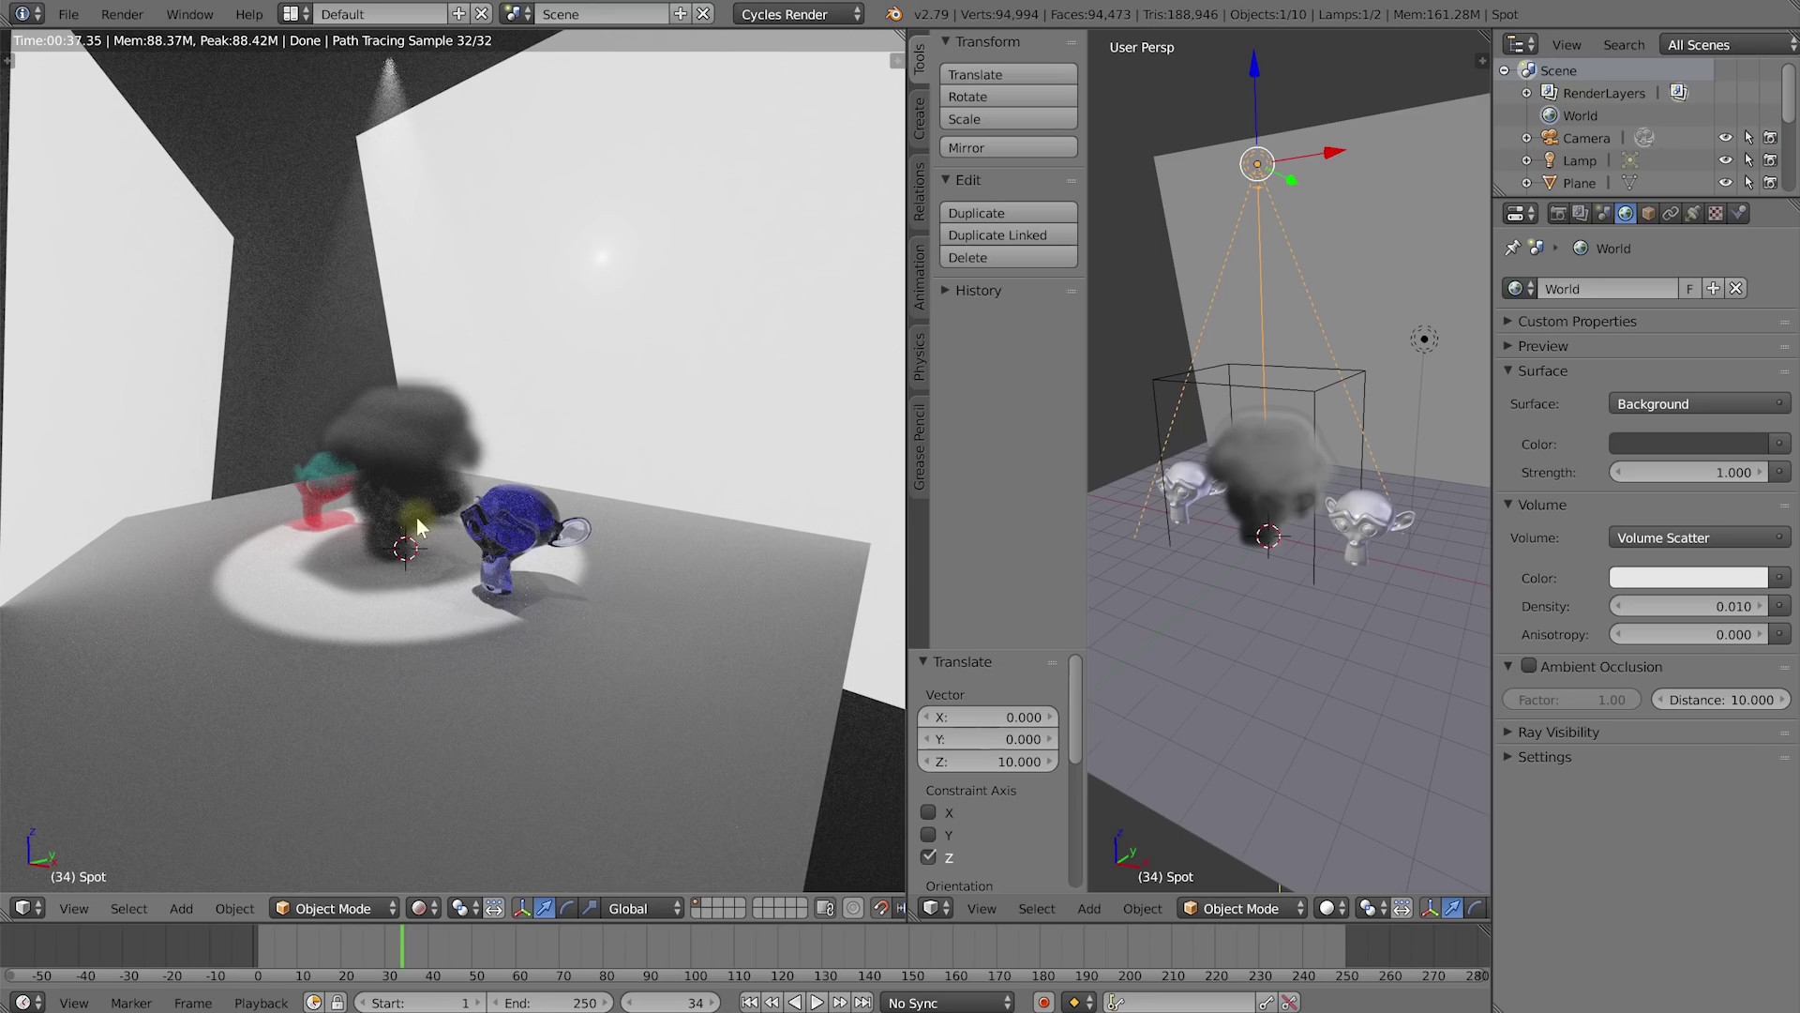
pyautogui.scroll(4, 417, 525)
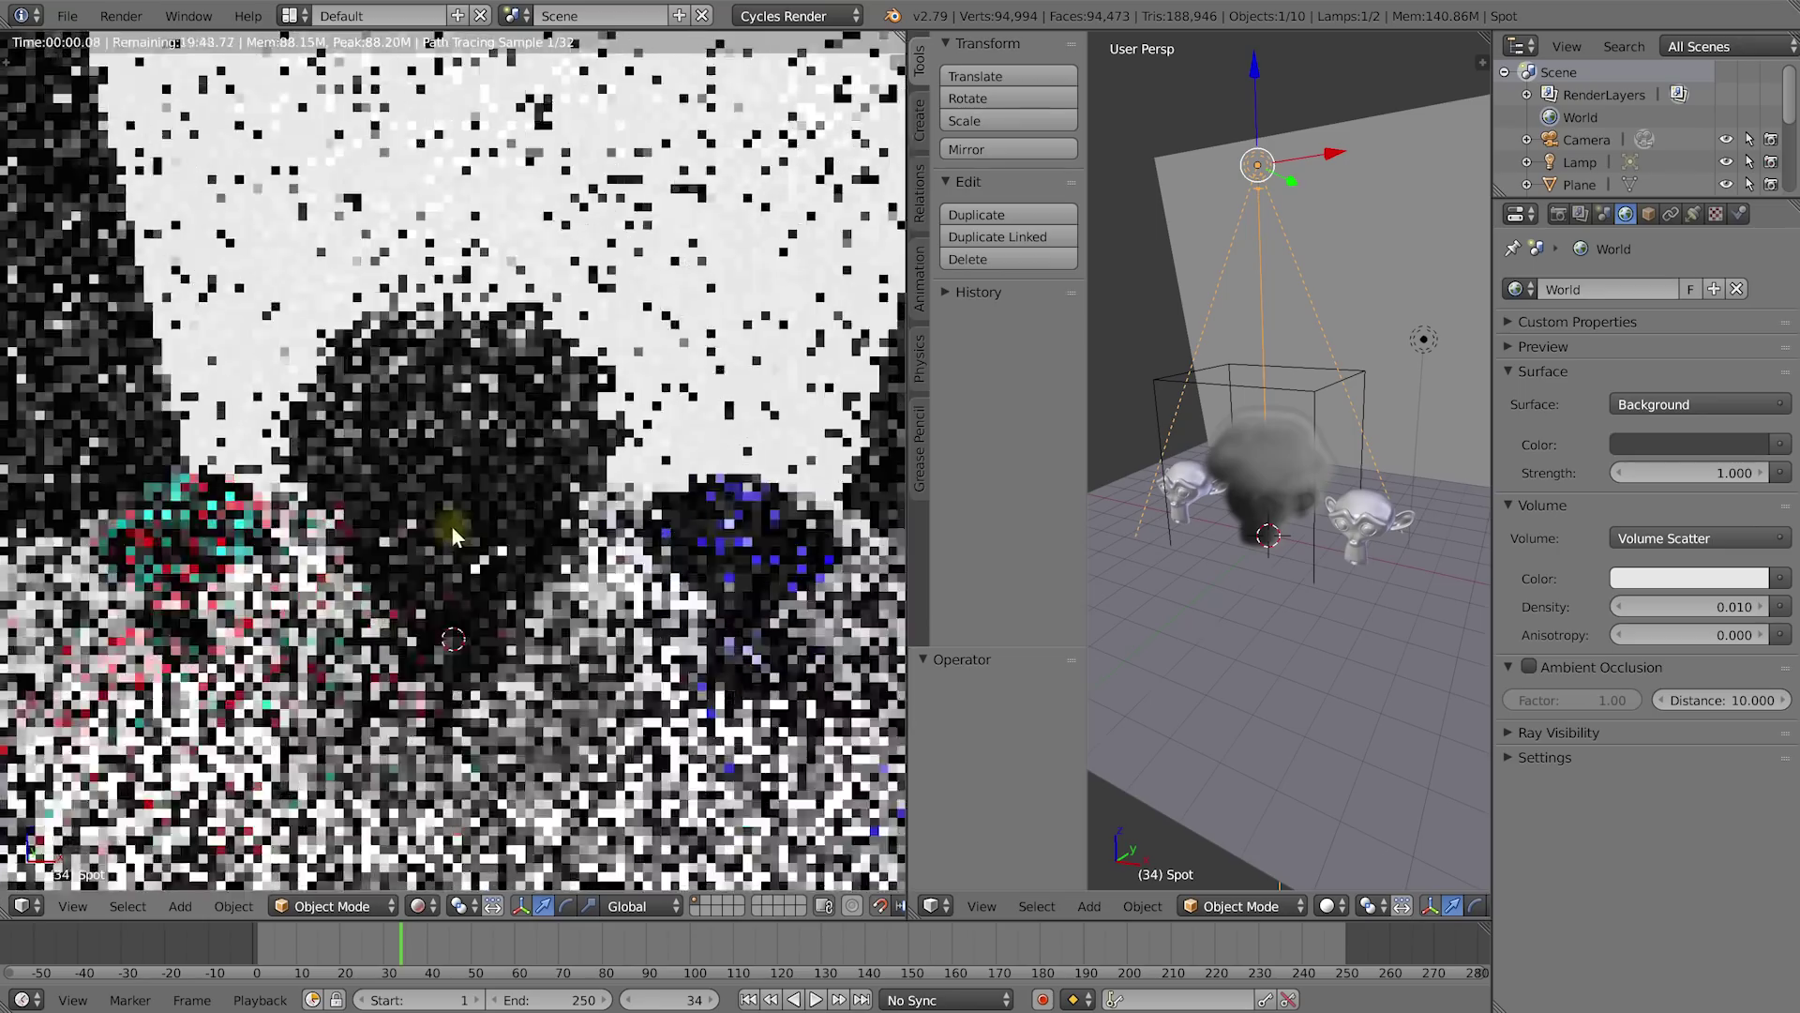
# Step: Remove the Volume Scatter shader from the World's volume
pyautogui.scroll(2, 473, 563)
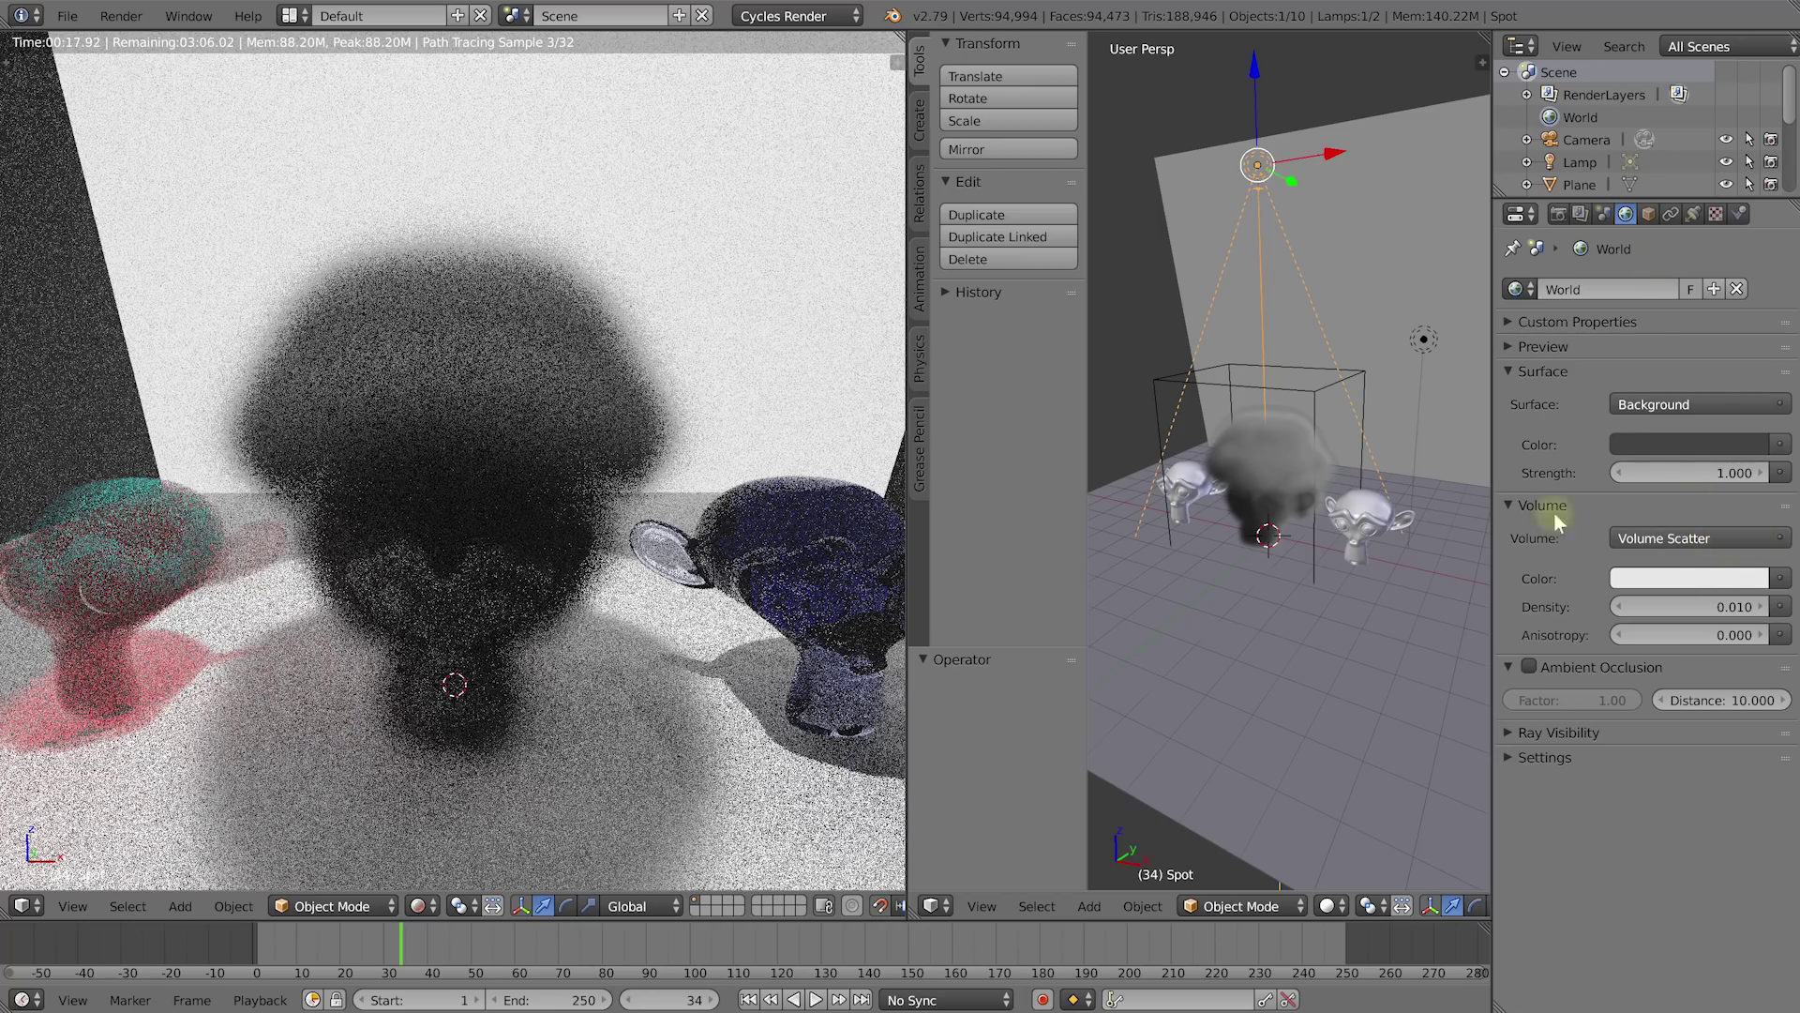
pyautogui.click(1751, 540)
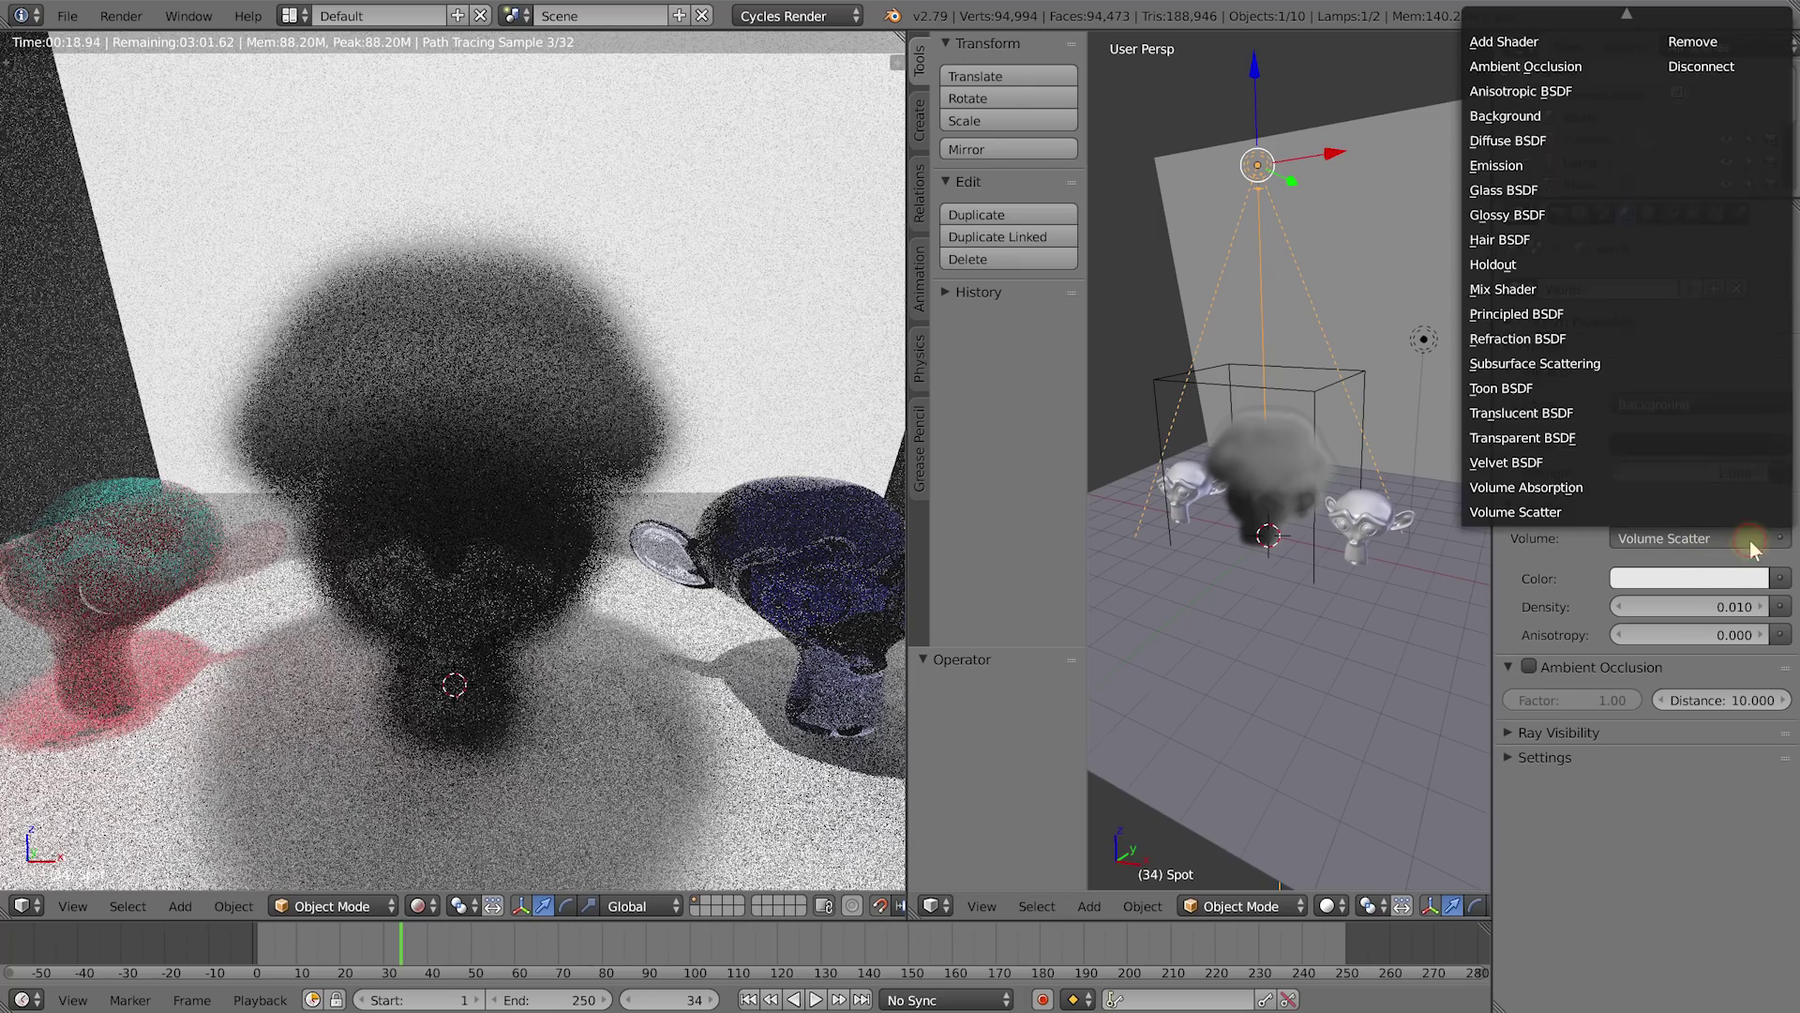
pyautogui.click(1728, 42)
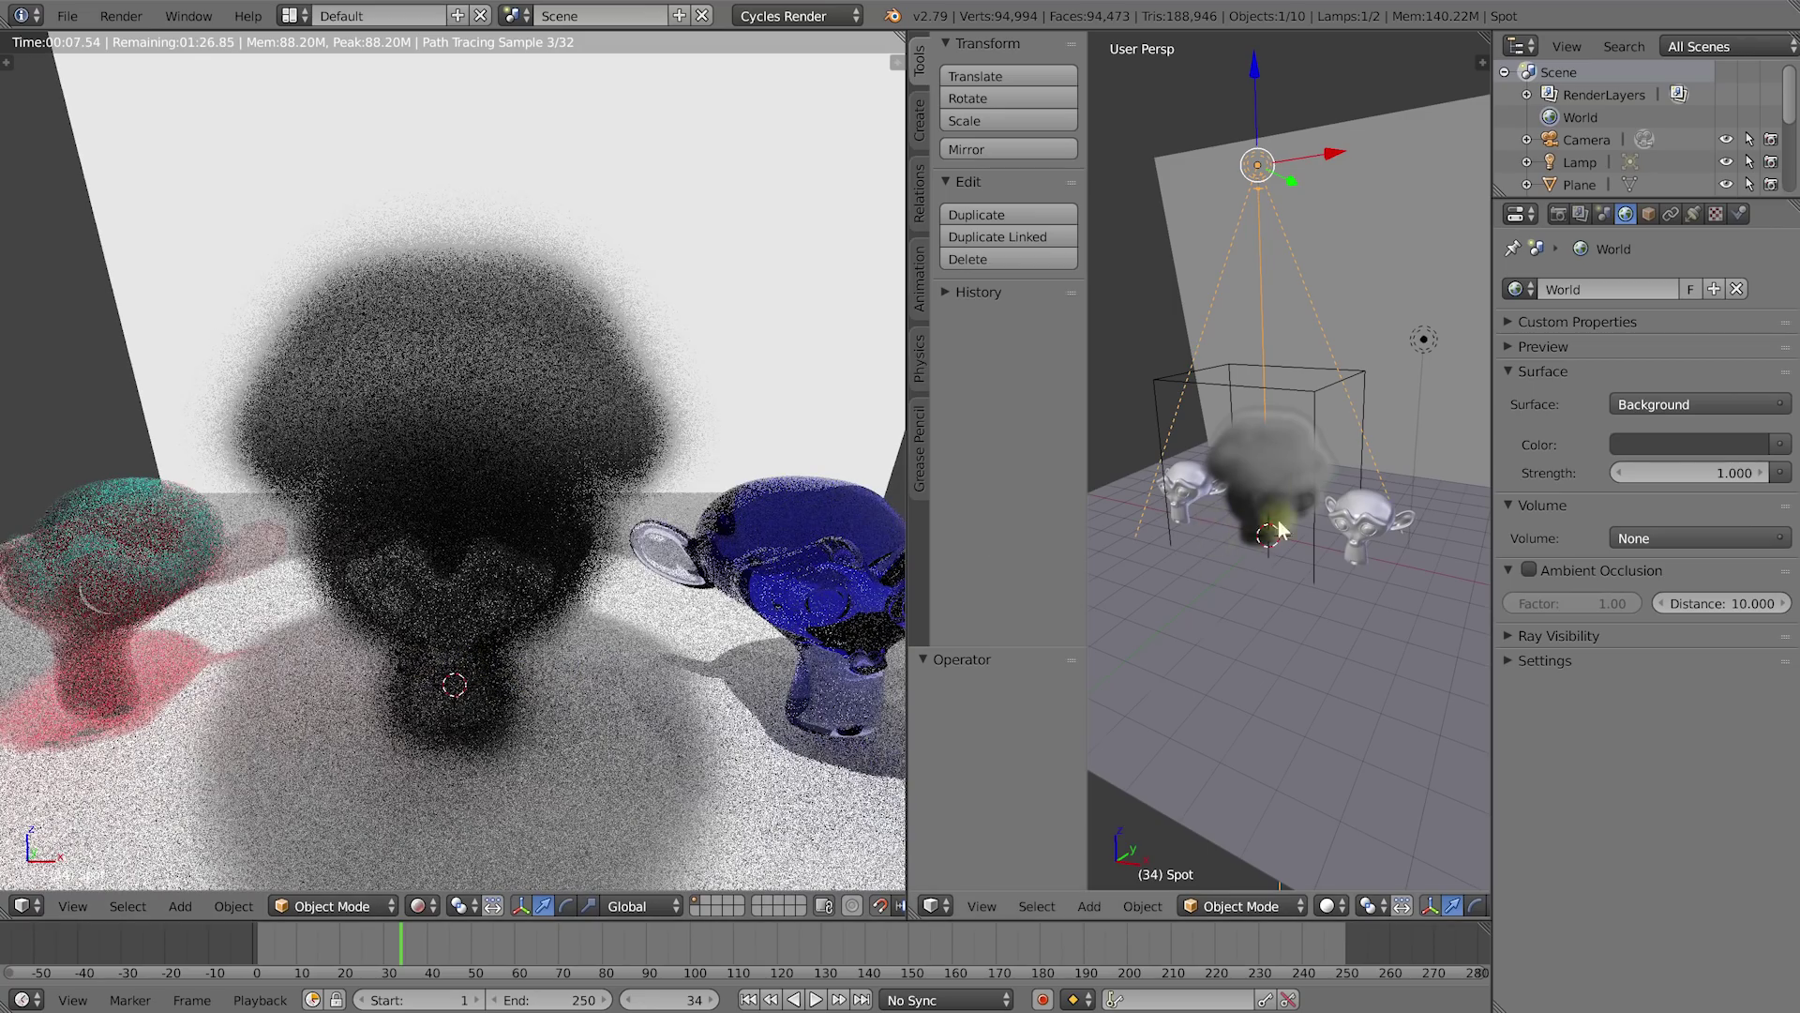
# Step: Select the monkey head inside the smoke and give it a new material named Monkey 3
pyautogui.moveTo(1251, 525); pyautogui.dragTo(1175, 488, button='middle')
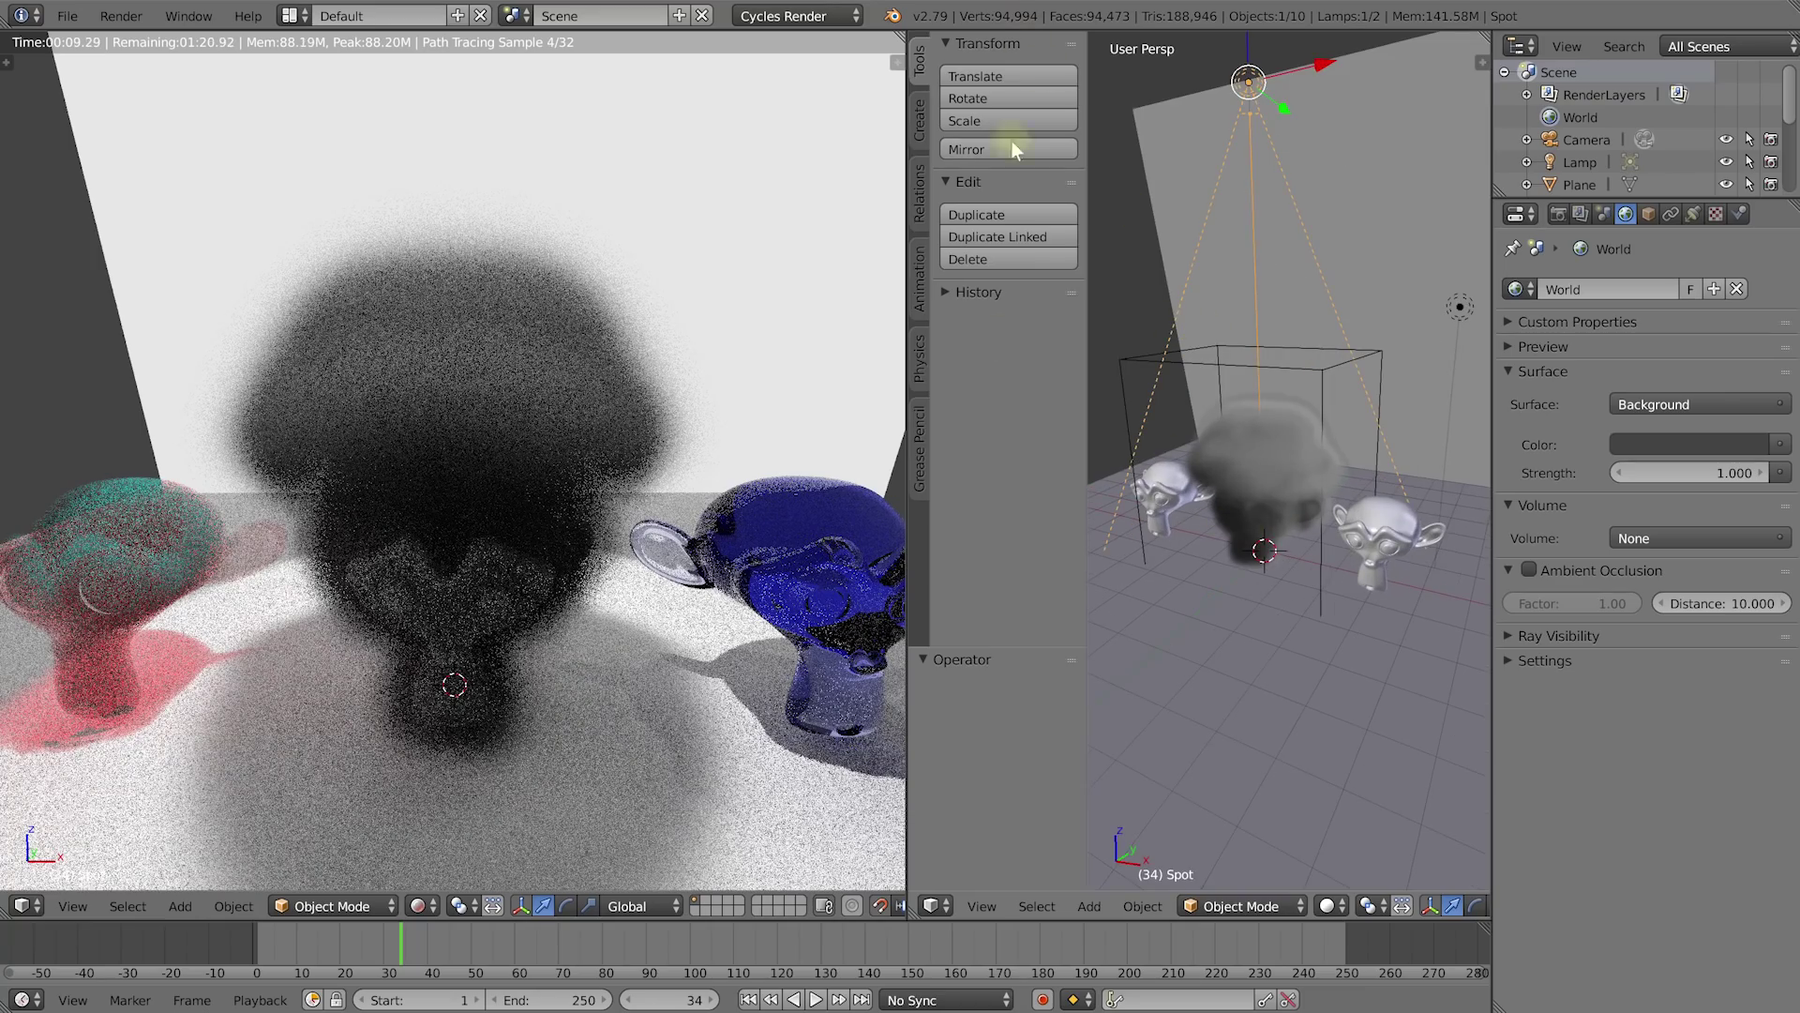
pyautogui.press('t')
pyautogui.scroll(4, 1157, 563)
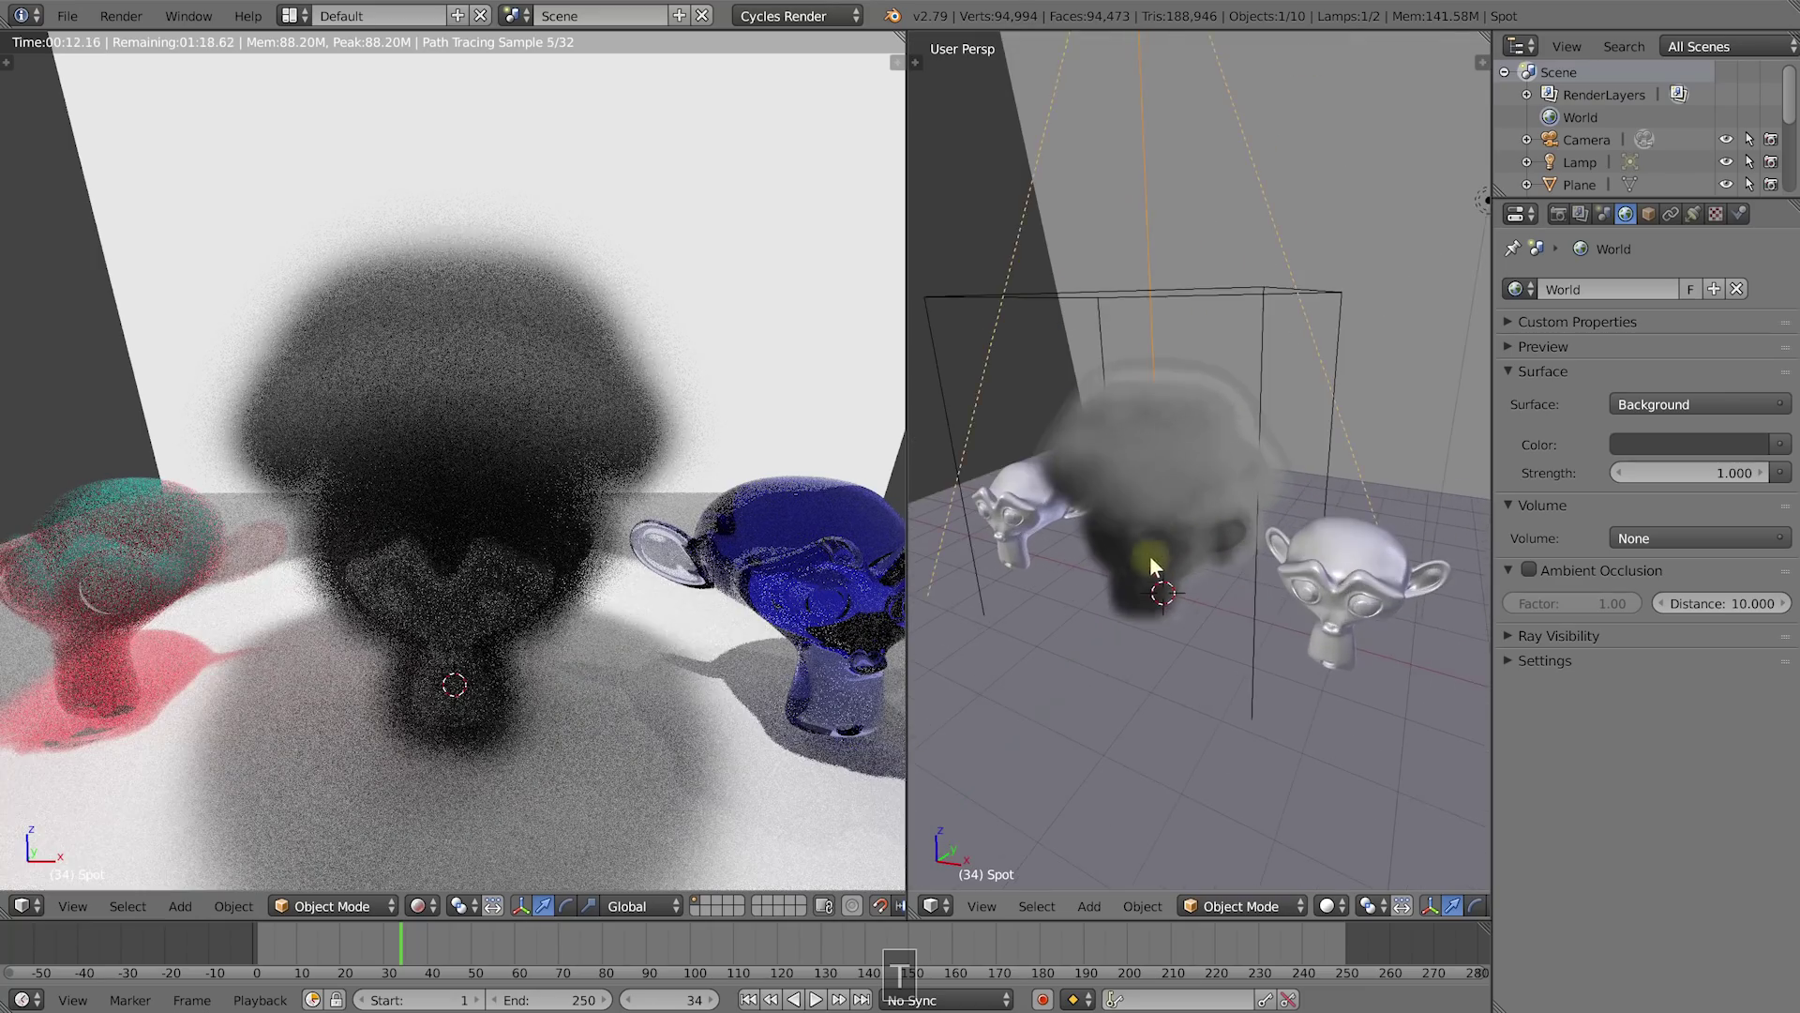
pyautogui.rightClick(1155, 605)
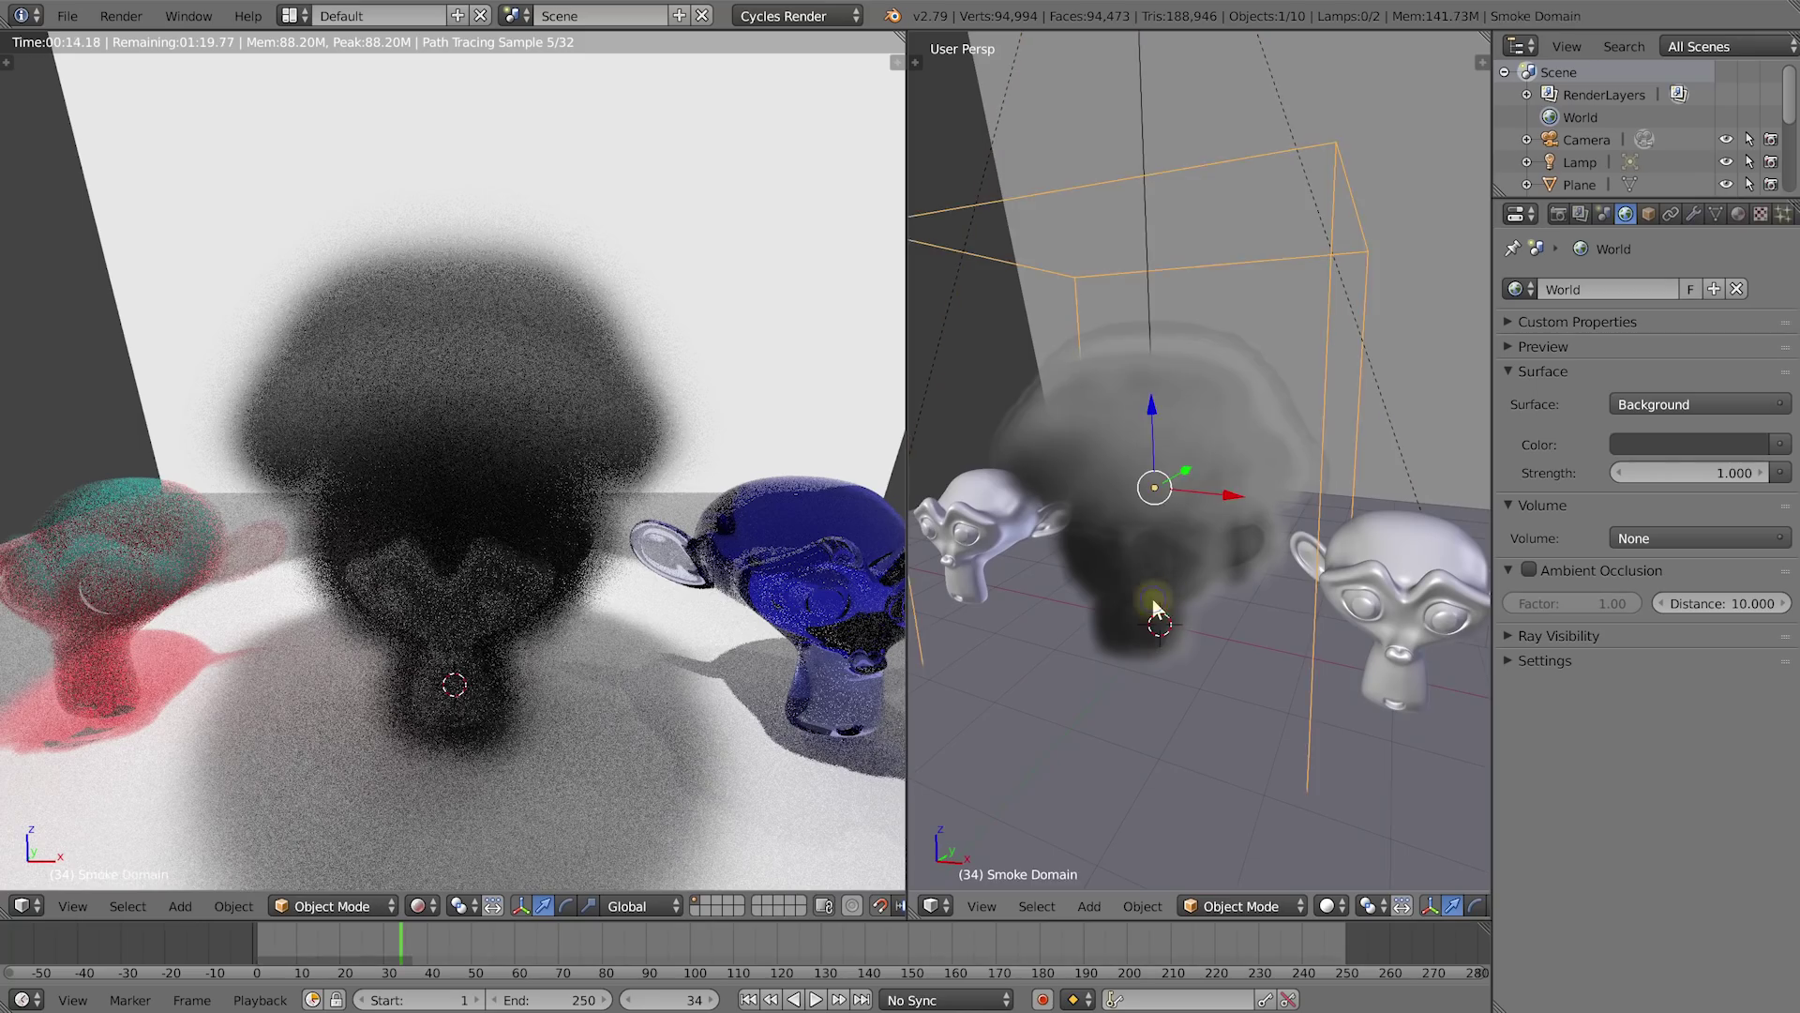
pyautogui.rightClick(1156, 605)
pyautogui.moveTo(1155, 605); pyautogui.dragTo(1165, 560, button='middle')
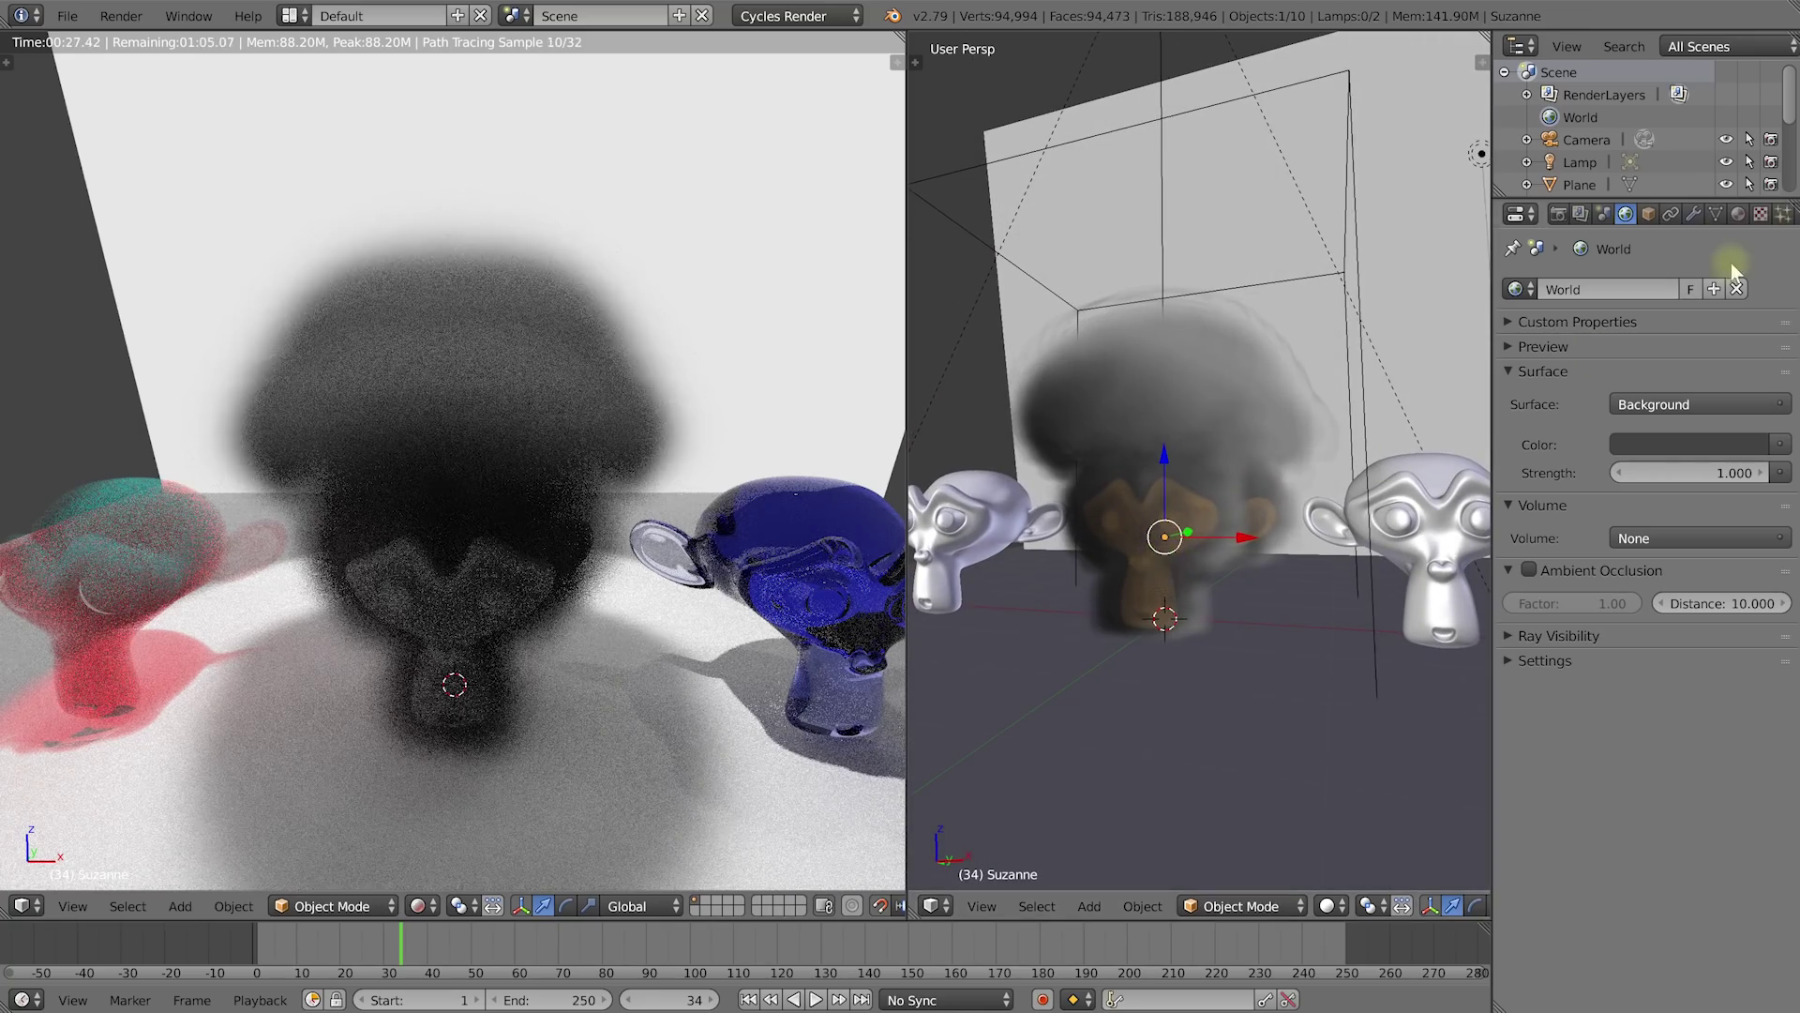
pyautogui.click(1739, 215)
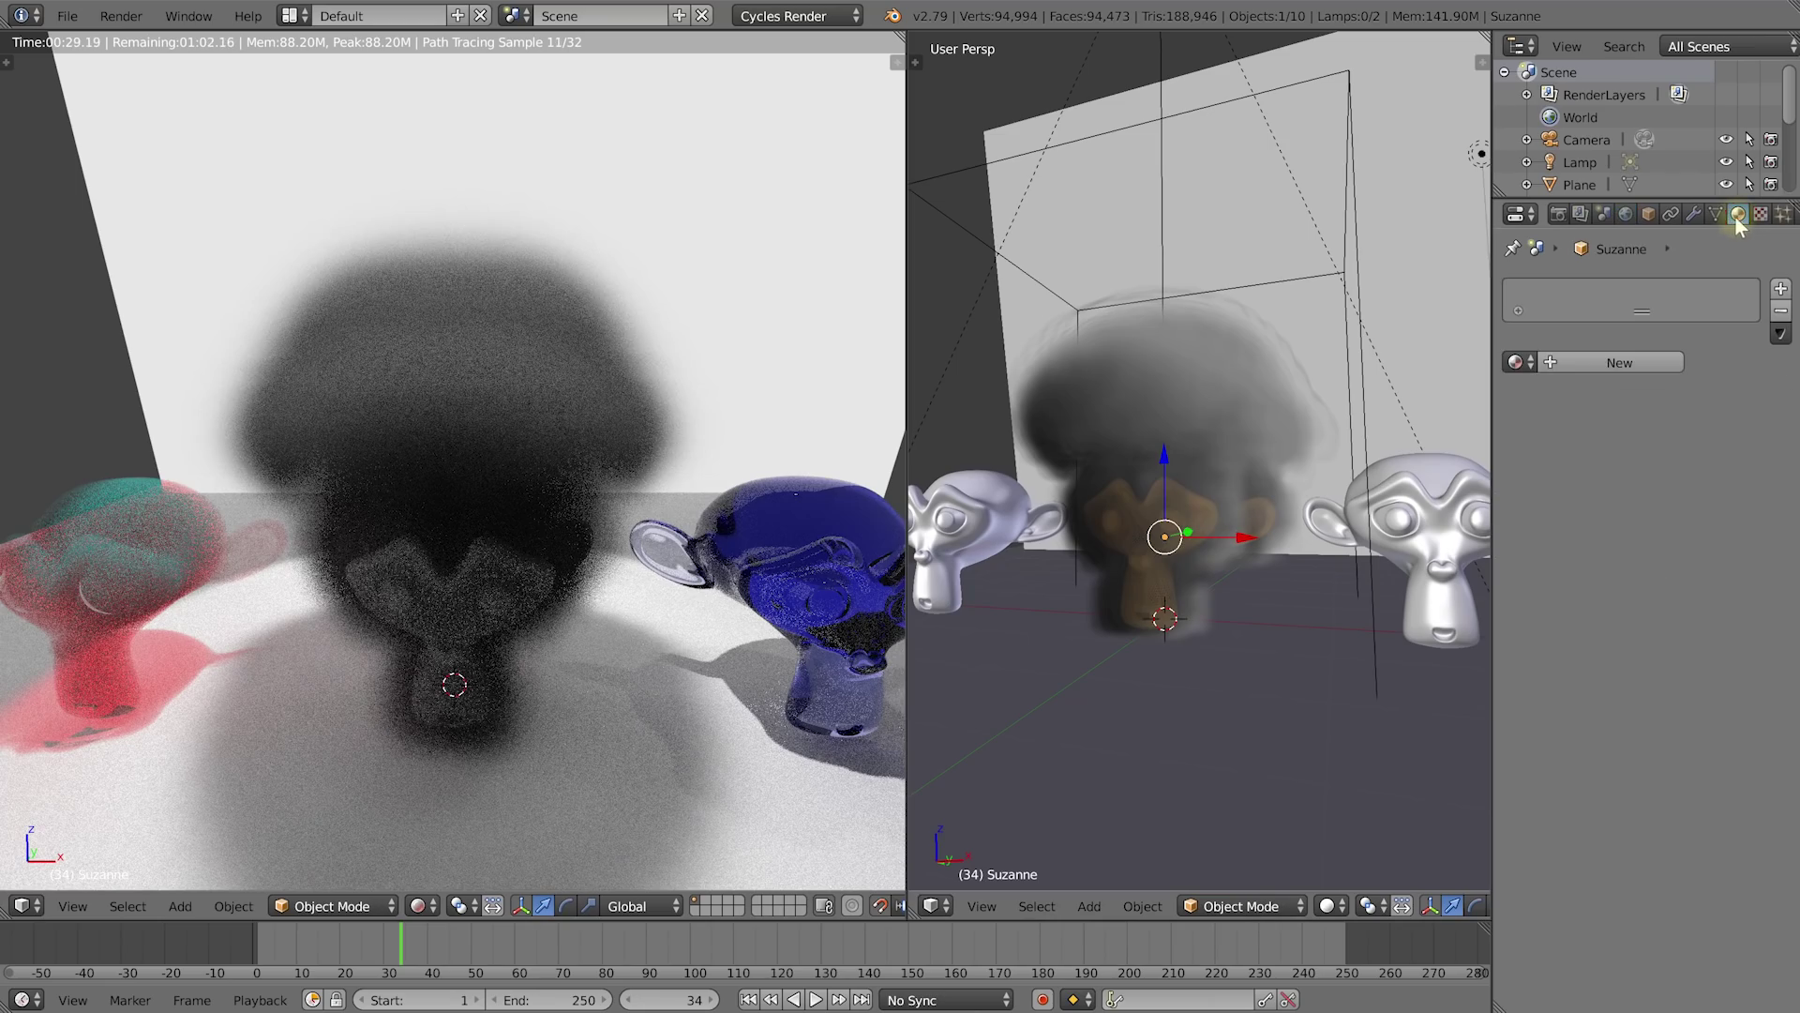
pyautogui.click(1600, 358)
pyautogui.doubleClick(1581, 296)
pyautogui.write('Monk')
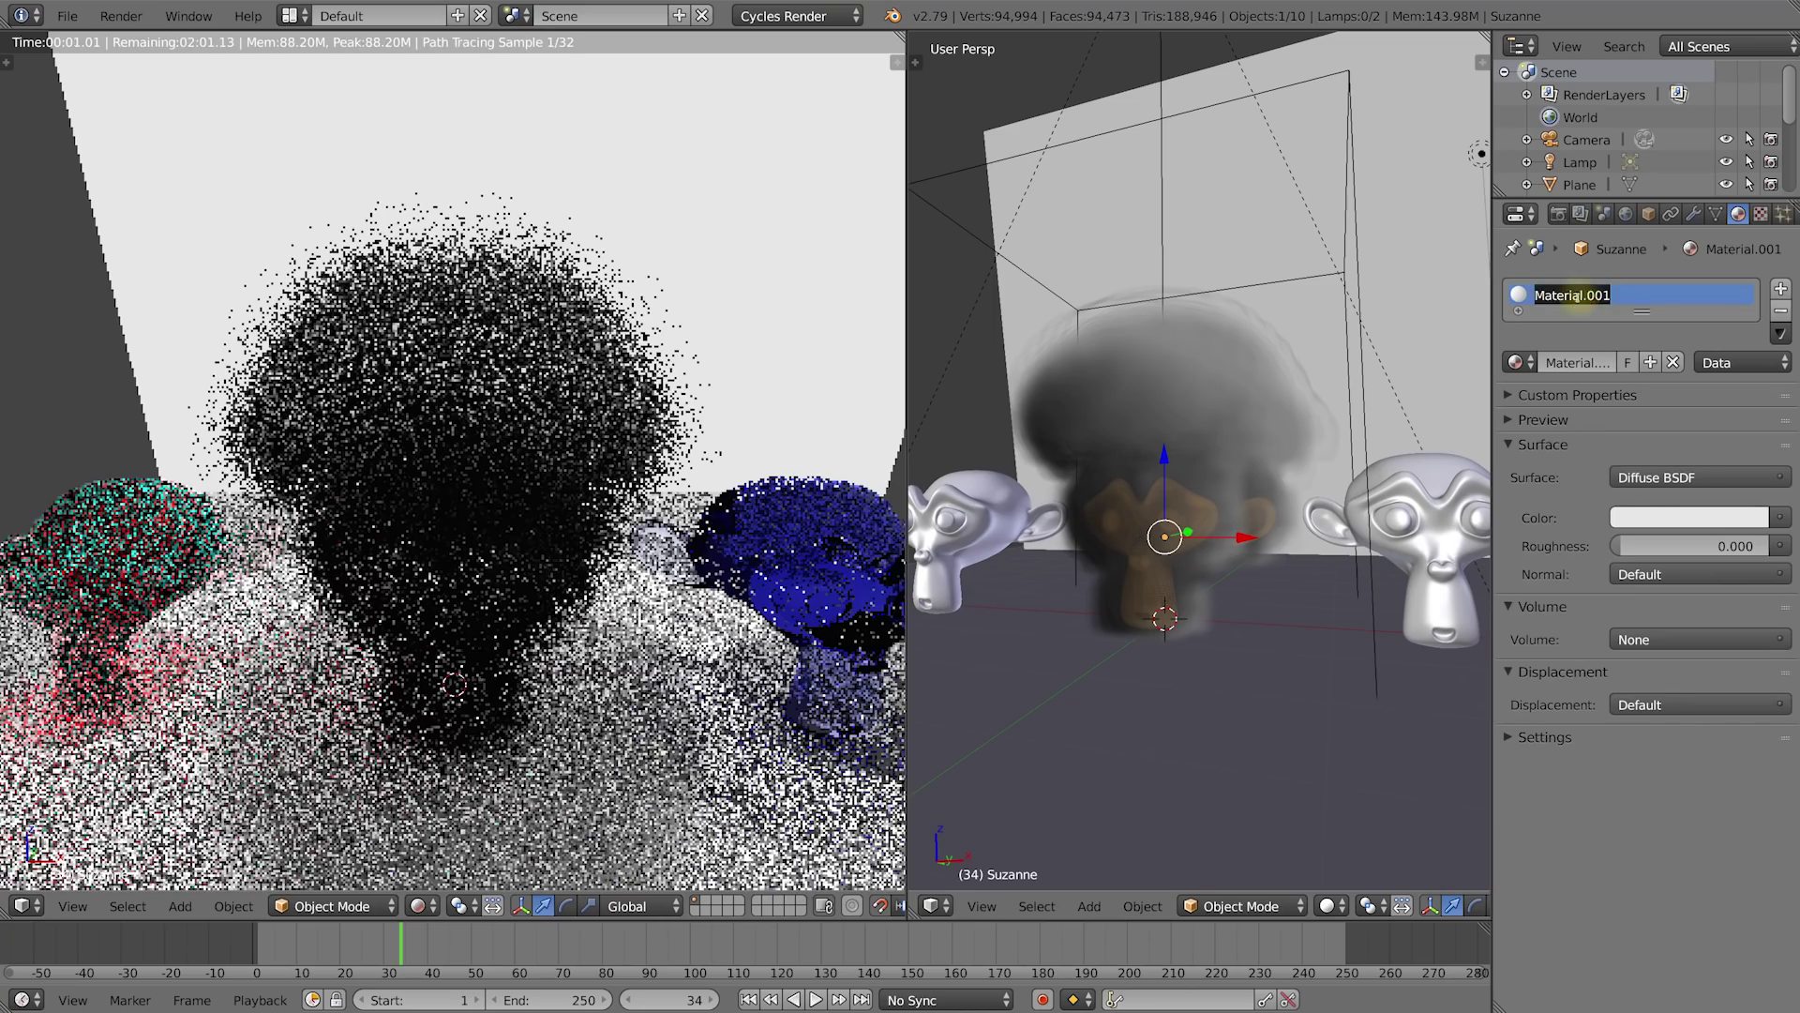
pyautogui.write('ey 3')
pyautogui.press('Return')
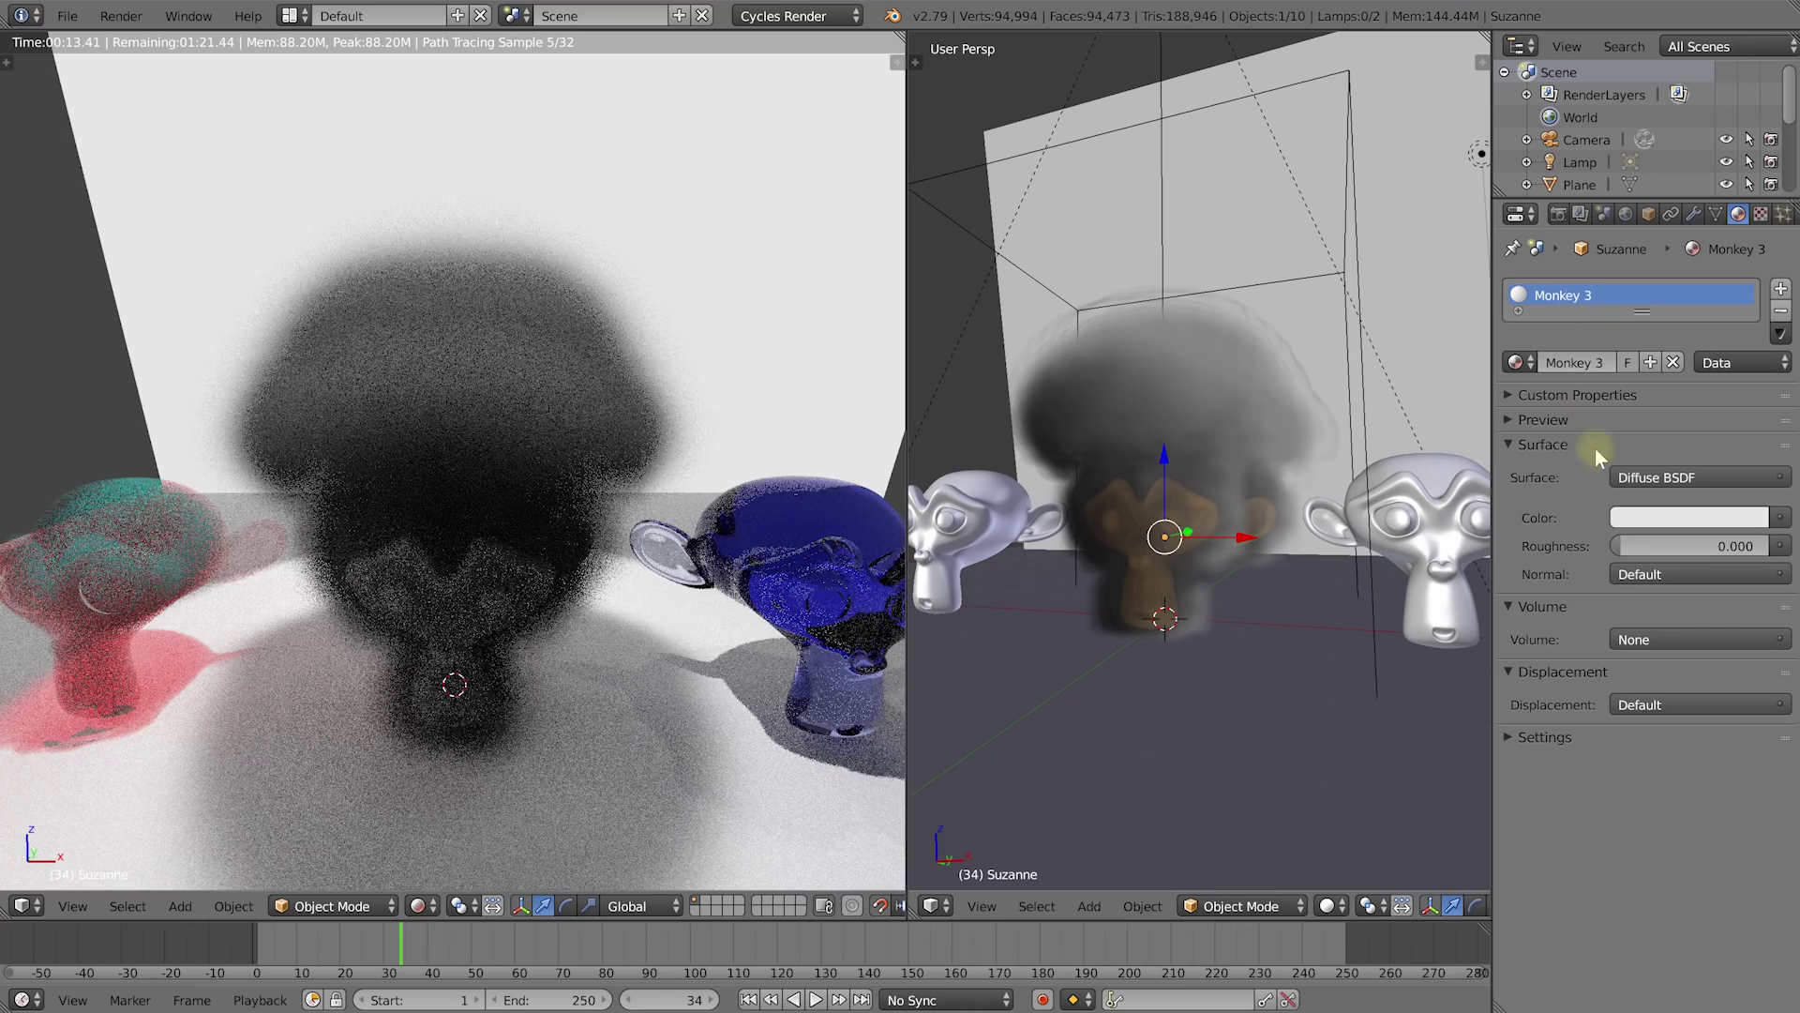
# Step: Remove the Diffuse BSDF surface shader from the Monkey 3 material and set its volume shader to Emission
pyautogui.click(1748, 478)
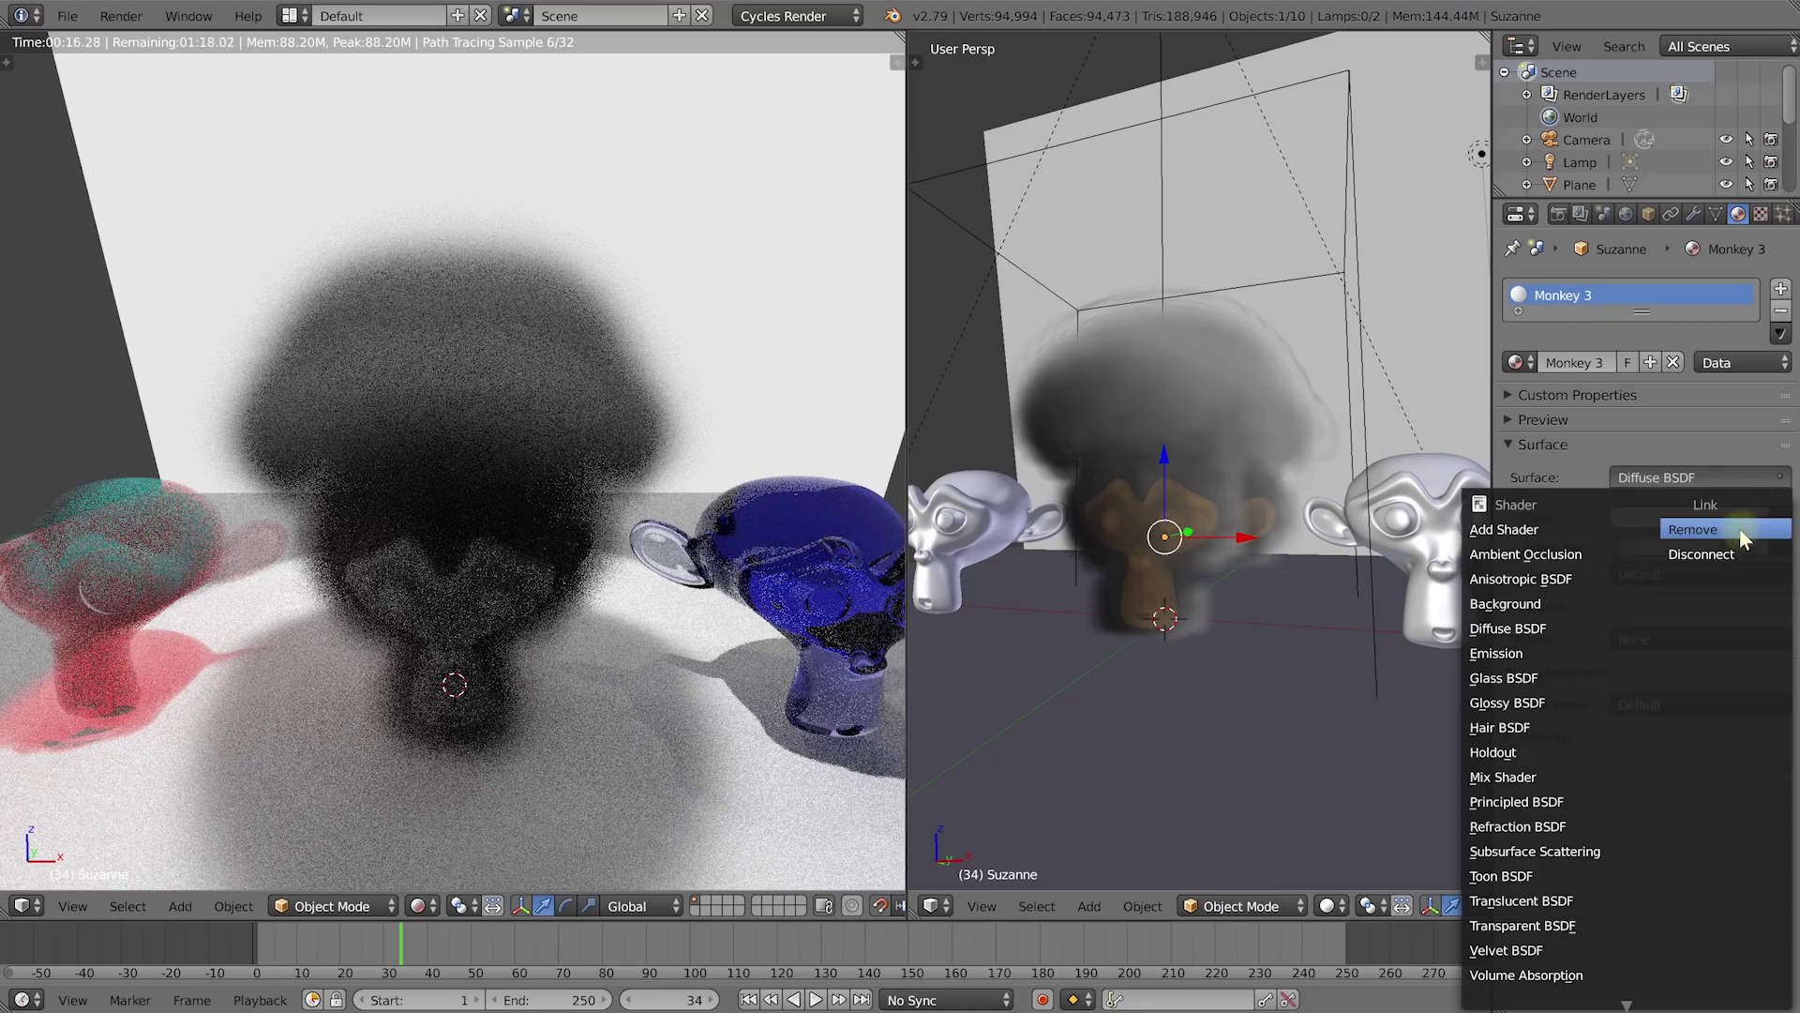
pyautogui.click(1736, 524)
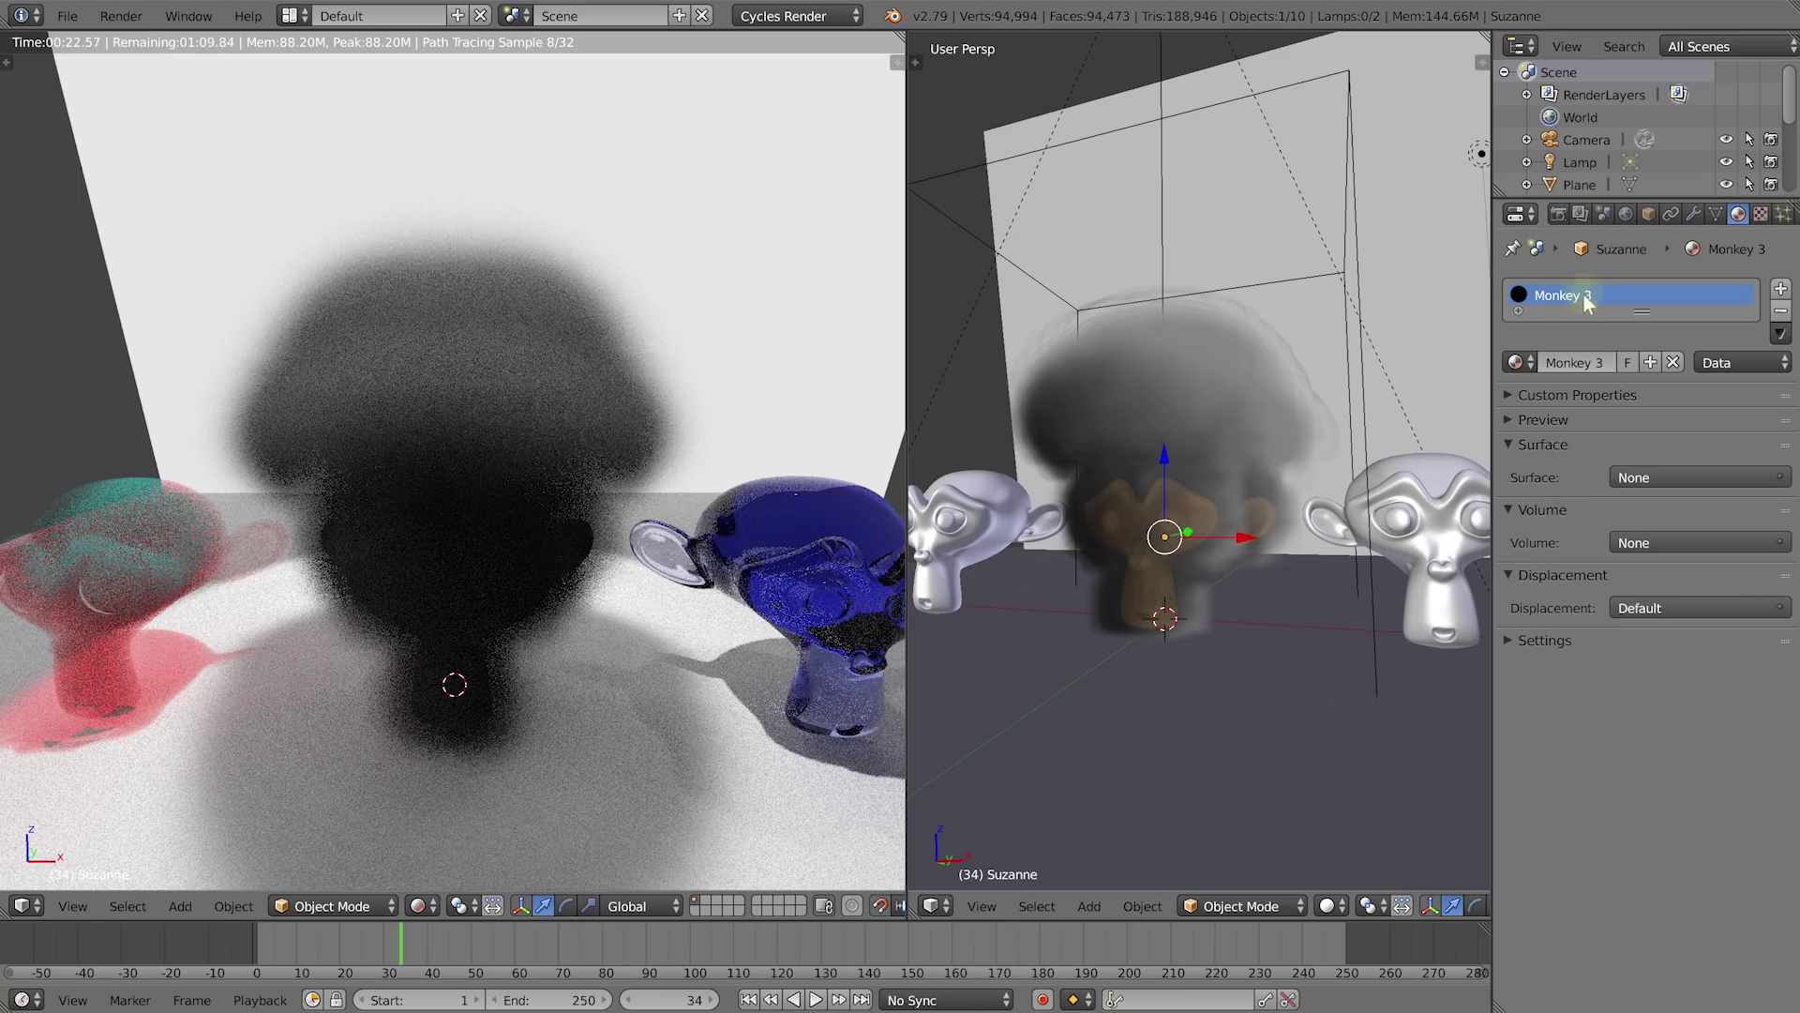
pyautogui.click(1748, 538)
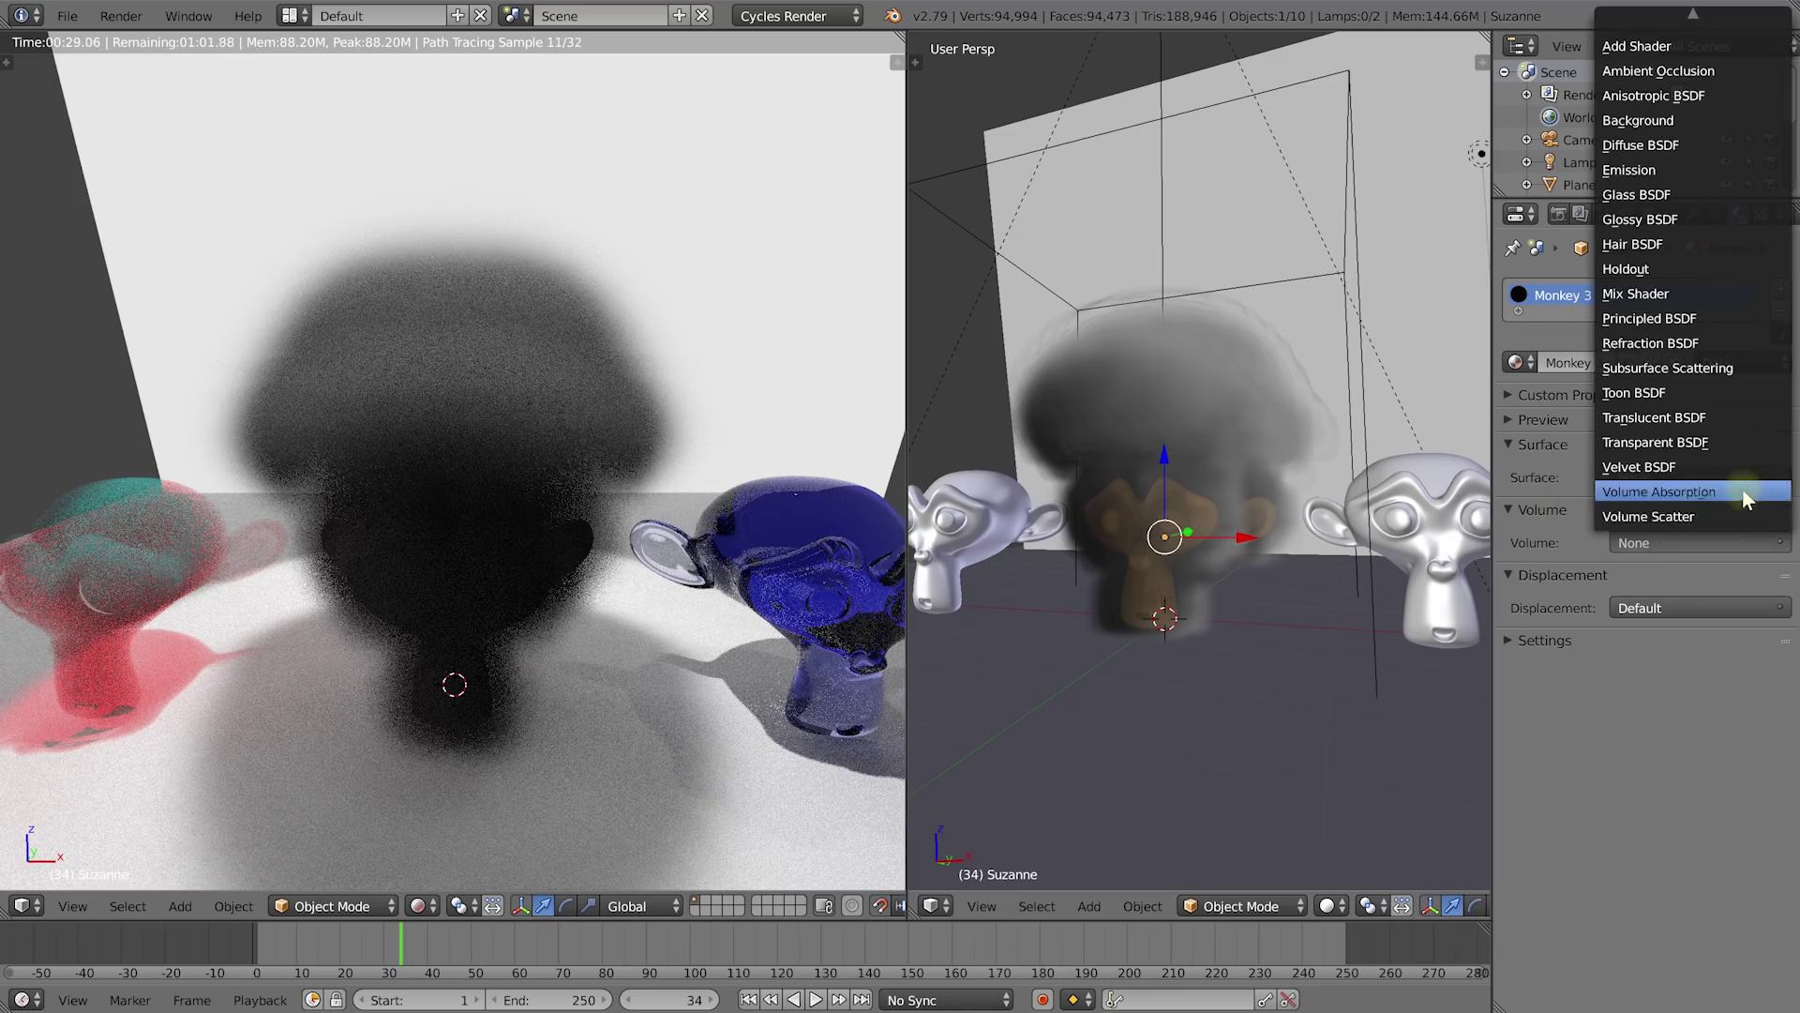
pyautogui.click(1722, 172)
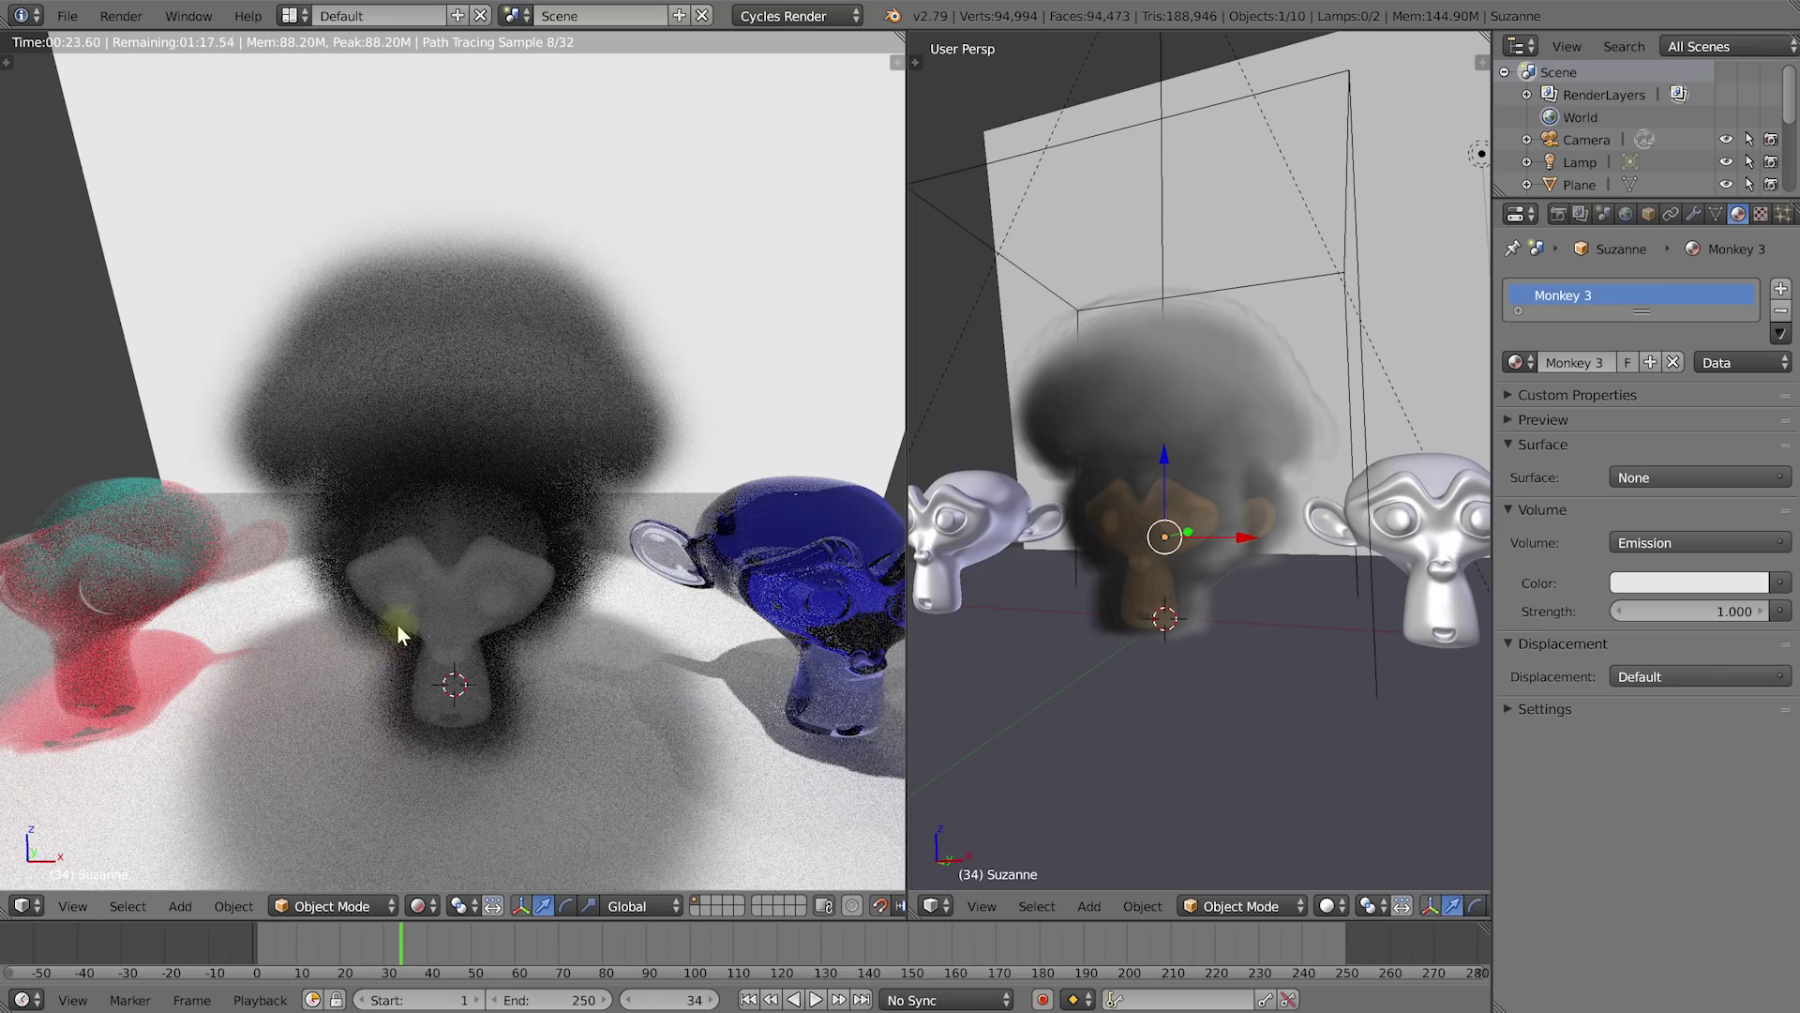
# Step: Colour the Monkey 3 volume emission orange and set its strength to 4
pyautogui.click(1622, 583)
pyautogui.moveTo(1645, 342); pyautogui.dragTo(1621, 405)
pyautogui.click(1700, 611)
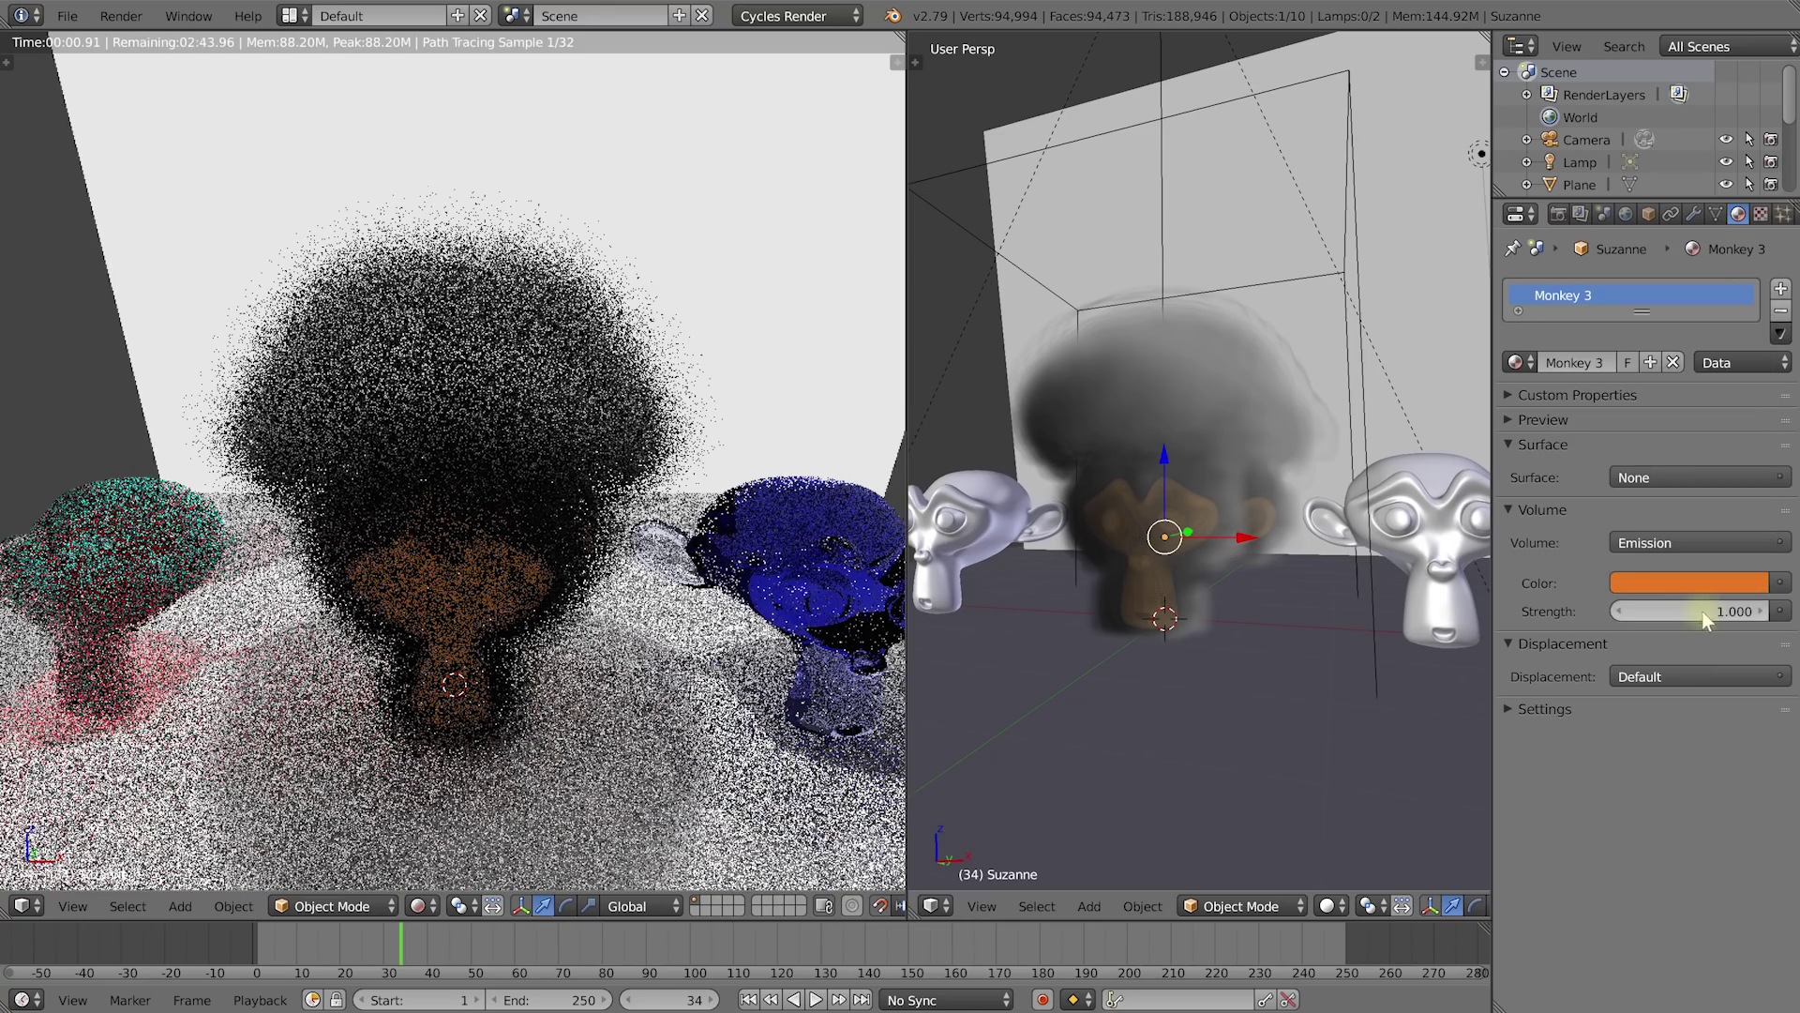
pyautogui.write('4')
pyautogui.press('Return')
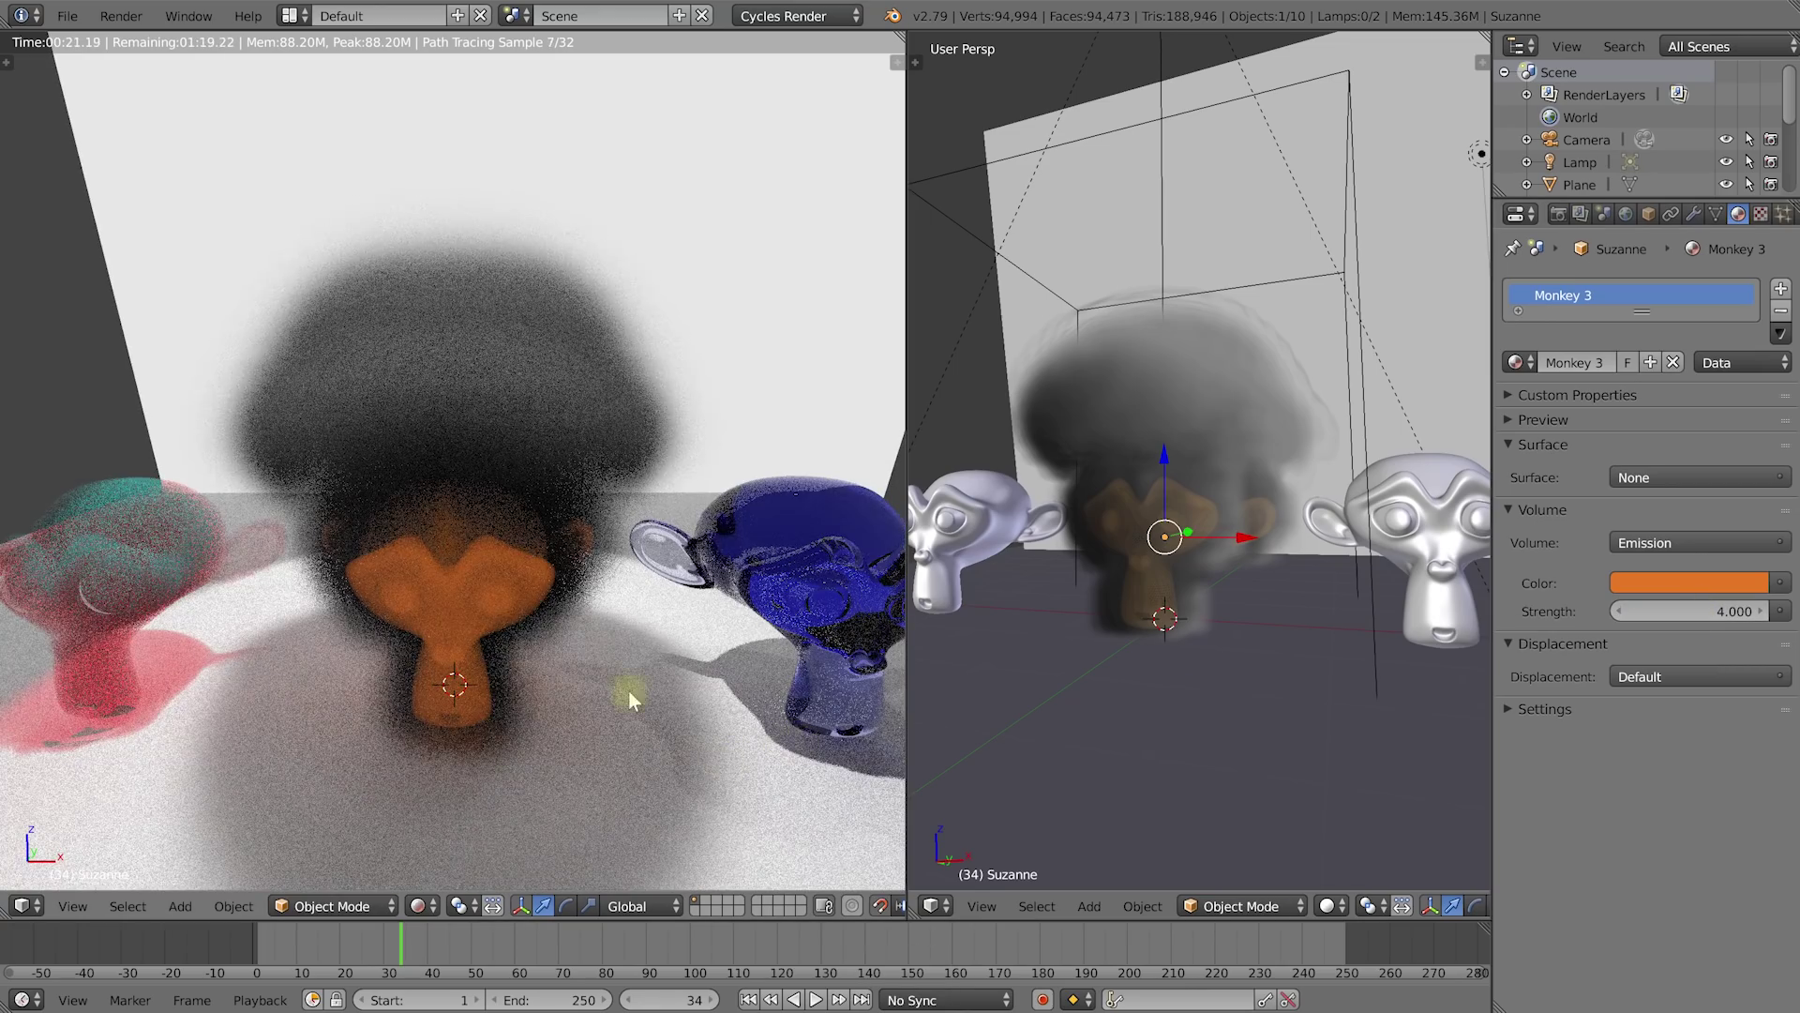
# Step: Raise the Monkey 3 volume emission strength to 10 while viewing the head up close in the rendered preview
pyautogui.scroll(2, 547, 707)
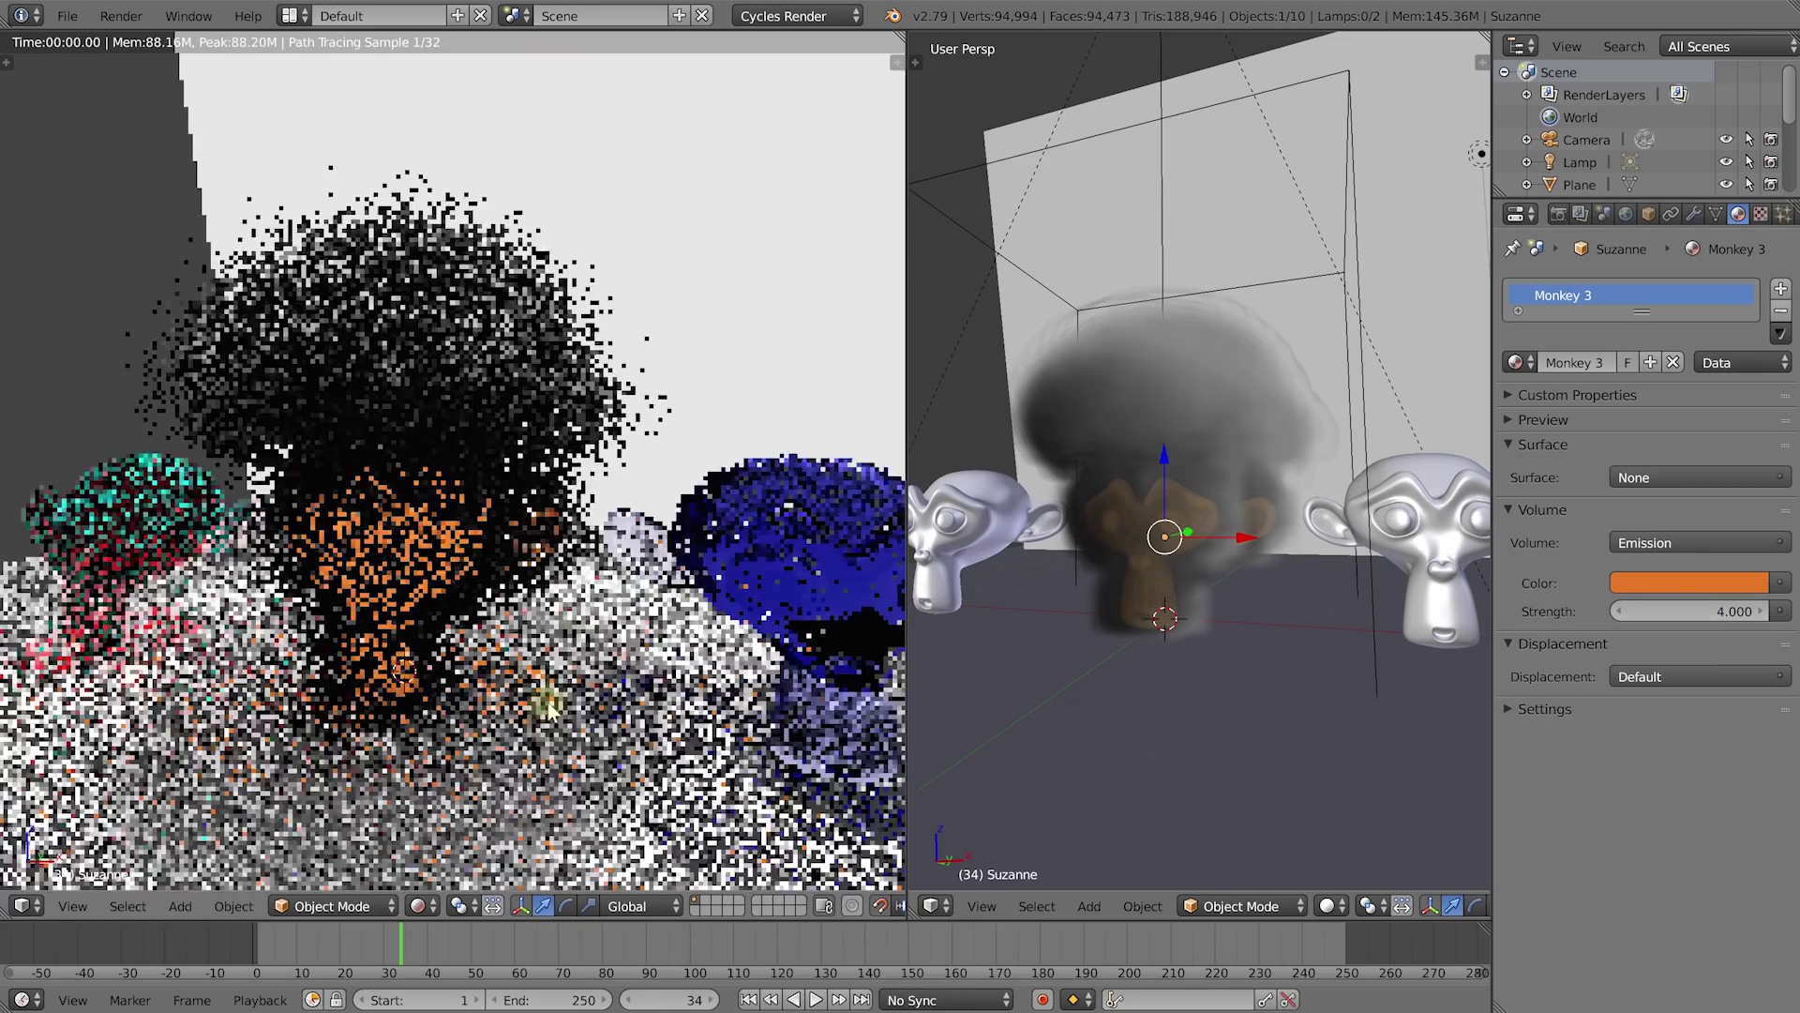
pyautogui.click(1763, 611)
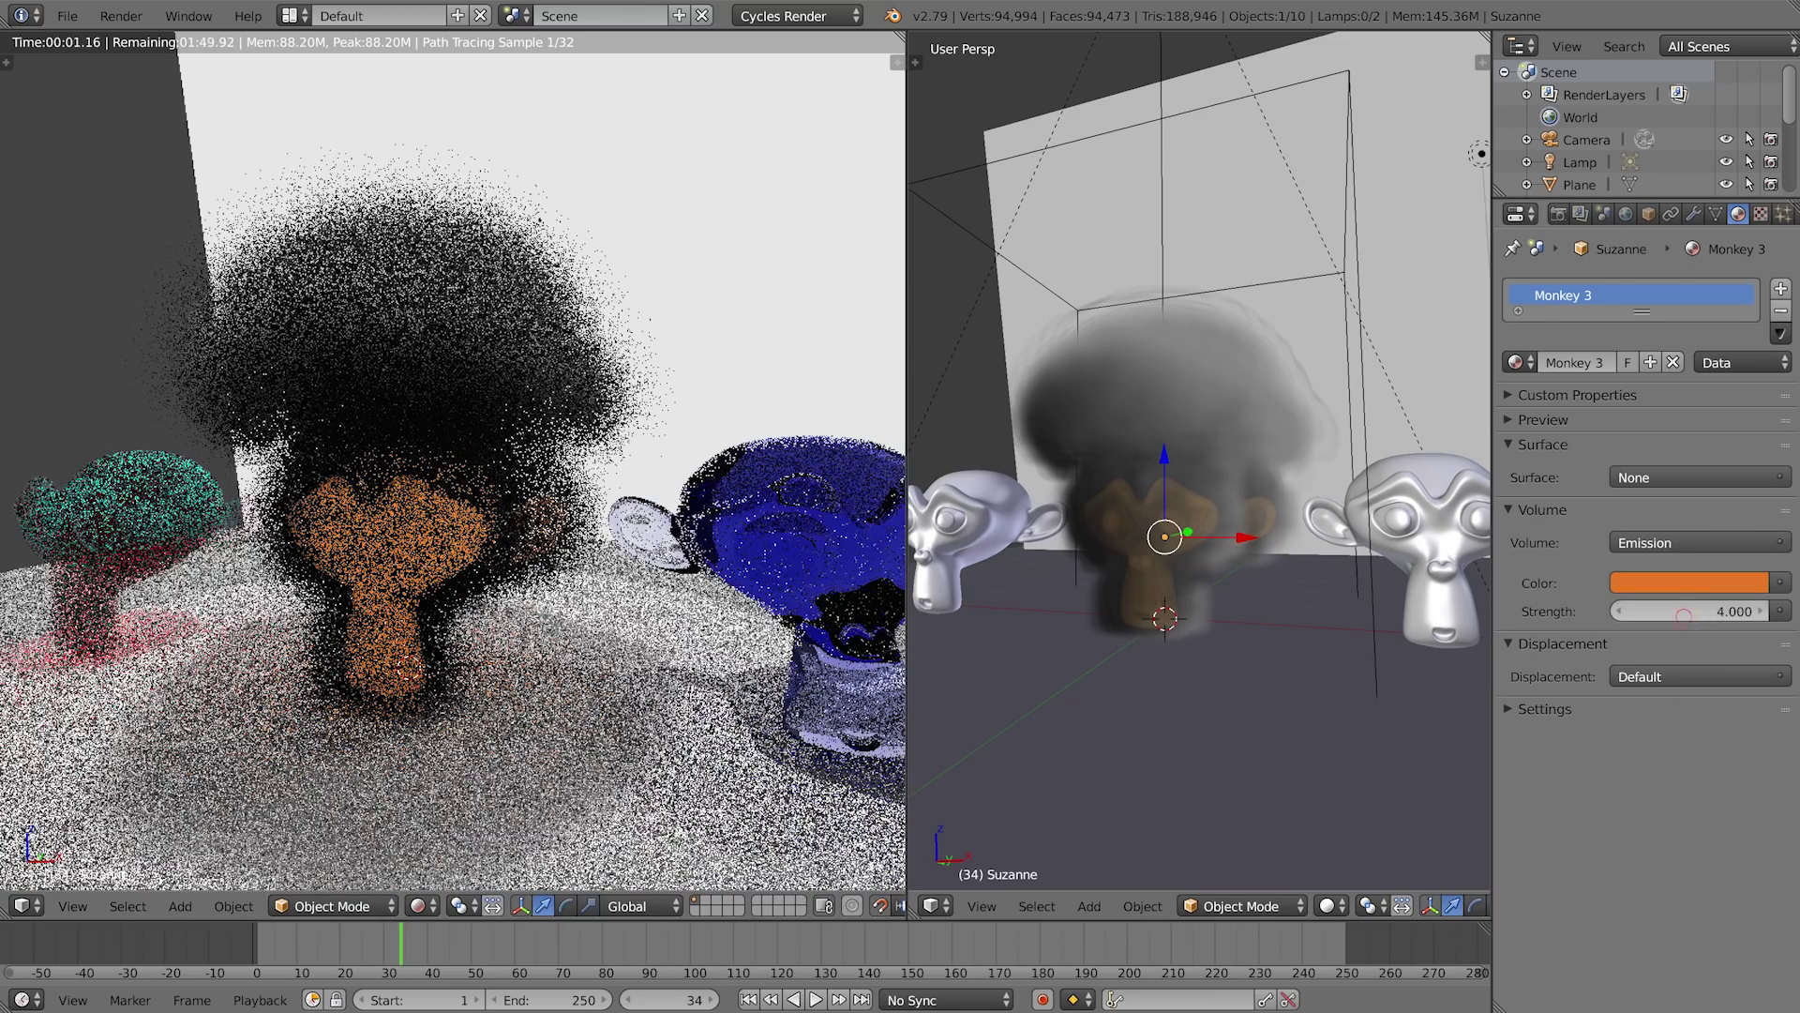
pyautogui.write('10')
pyautogui.press('Return')
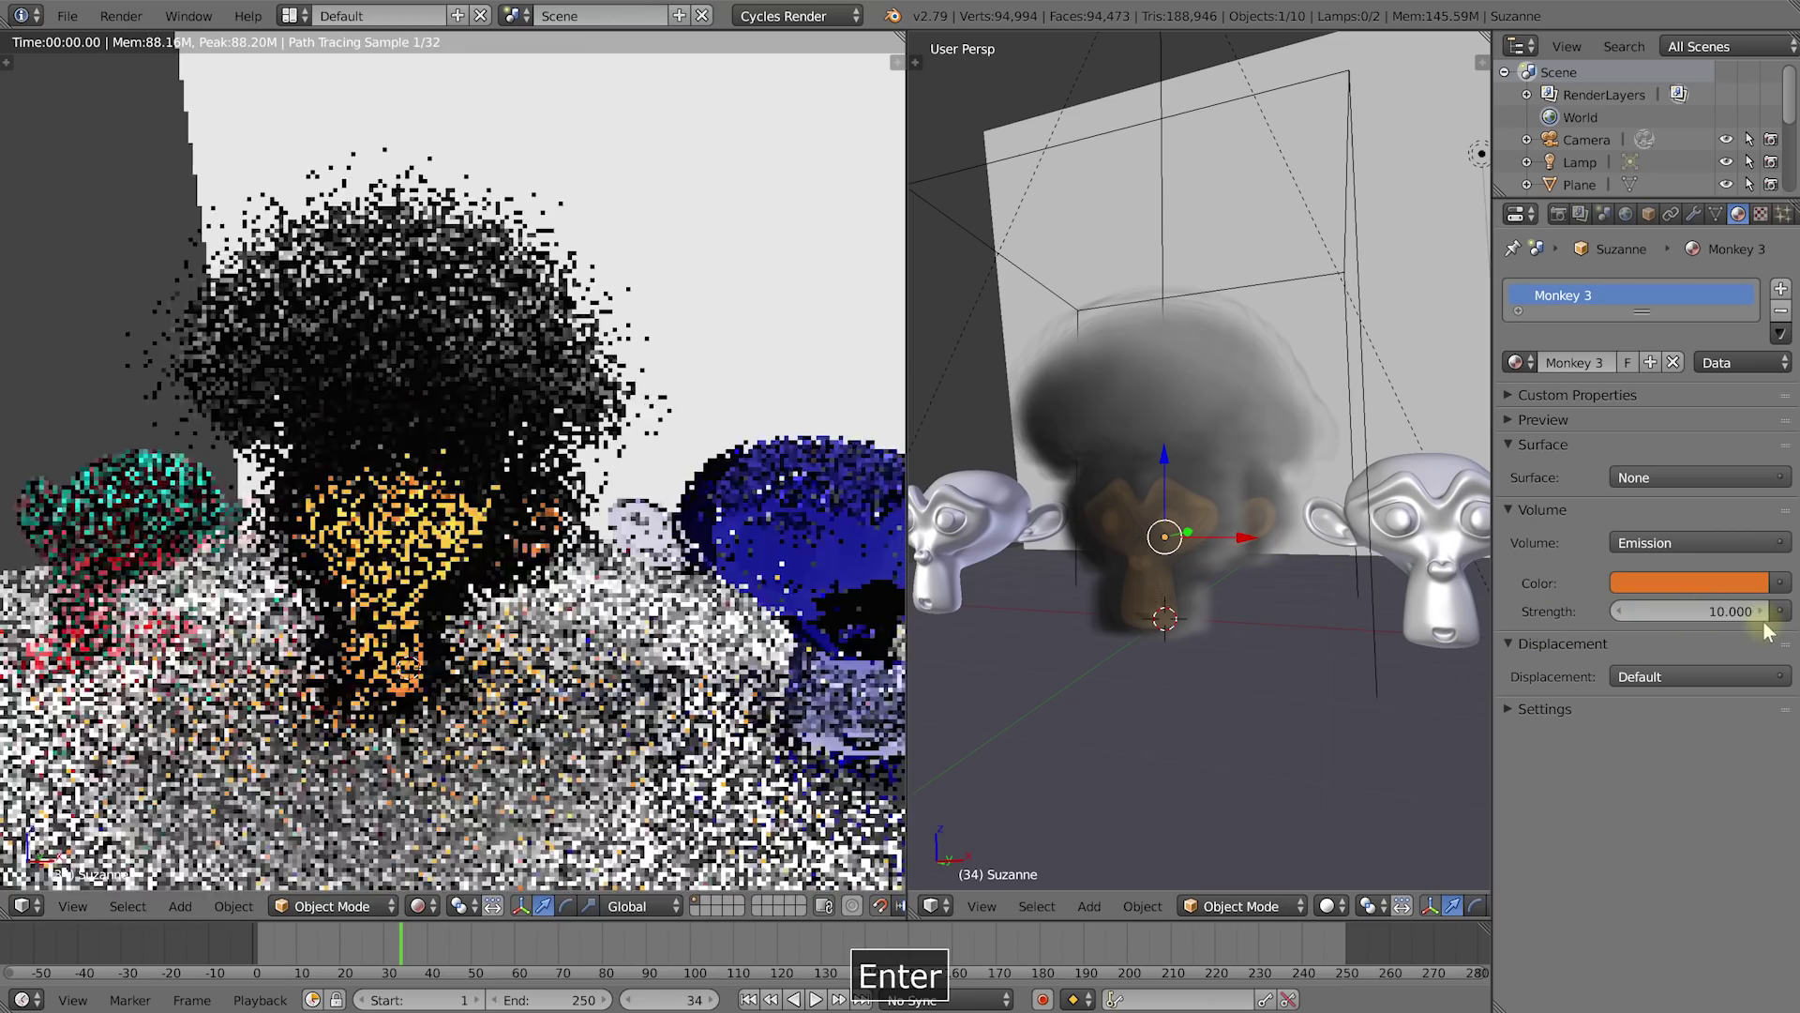